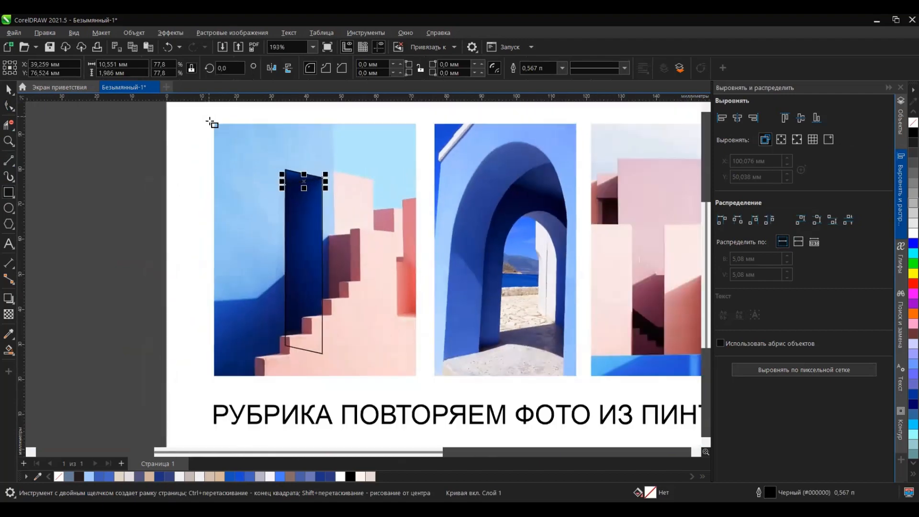
Step: Draw a rectangle over the first photo's blue wall and trace the wall's lower shadow edge with a bent two-segment line
{"action": "left_click_drag", "start_coordinate": [214, 124], "coordinate": [335, 376]}
{"action": "scroll", "coordinate": [248, 308], "scroll_direction": "up", "scroll_amount": 3}
{"action": "left_click", "coordinate": [9, 161]}
{"action": "left_click_drag", "start_coordinate": [197, 298], "coordinate": [264, 292]}
{"action": "left_click_drag", "start_coordinate": [264, 292], "coordinate": [305, 257]}
Step: Draw a rectangle about 12 mm wide over the pale pink wall beside the blue one, skewed to follow its sloping top
{"action": "scroll", "coordinate": [308, 273], "scroll_direction": "down", "scroll_amount": 6}
{"action": "scroll", "coordinate": [391, 211], "scroll_direction": "up", "scroll_amount": 6}
{"action": "left_click", "coordinate": [8, 192]}
{"action": "left_click_drag", "start_coordinate": [270, 189], "coordinate": [335, 360]}
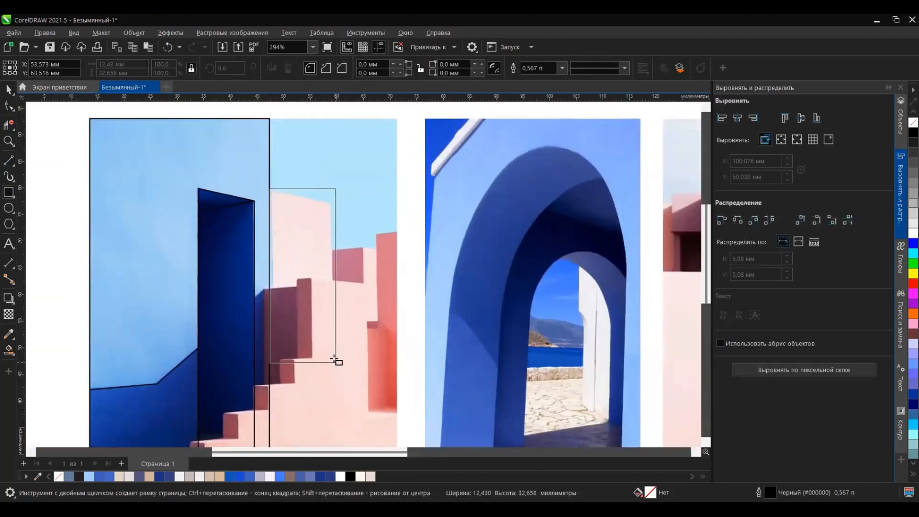
{"action": "left_click", "coordinate": [8, 89]}
{"action": "left_click", "coordinate": [302, 271]}
{"action": "scroll", "coordinate": [317, 270], "scroll_direction": "up", "scroll_amount": 4}
{"action": "left_click_drag", "start_coordinate": [351, 271], "coordinate": [351, 299]}
{"action": "scroll", "coordinate": [384, 163], "scroll_direction": "down", "scroll_amount": 5}
{"action": "scroll", "coordinate": [395, 194], "scroll_direction": "up", "scroll_amount": 3}
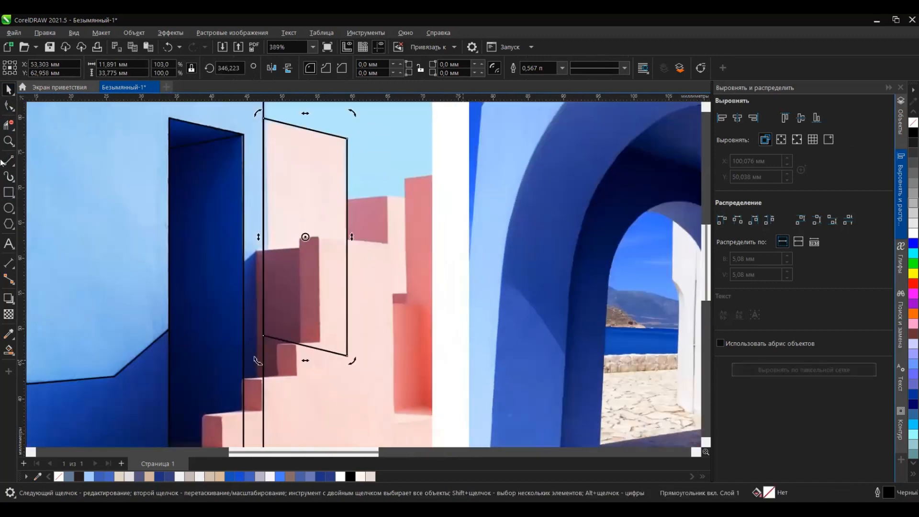
Step: Outline the small dark pink wall behind the pale block with a rectangle skewed to its slightly rising top edge
{"action": "left_click", "coordinate": [9, 192]}
{"action": "left_click_drag", "start_coordinate": [347, 197], "coordinate": [353, 205]}
{"action": "left_click", "coordinate": [367, 224]}
{"action": "left_click_drag", "start_coordinate": [386, 247], "coordinate": [391, 229]}
Step: Draw a narrow rectangle about 2.9 × 13.9 mm beside the dark pink wall and skew it to its falling top edge
{"action": "scroll", "coordinate": [389, 217], "scroll_direction": "up", "scroll_amount": 4}
{"action": "left_click_drag", "start_coordinate": [386, 162], "coordinate": [437, 420]}
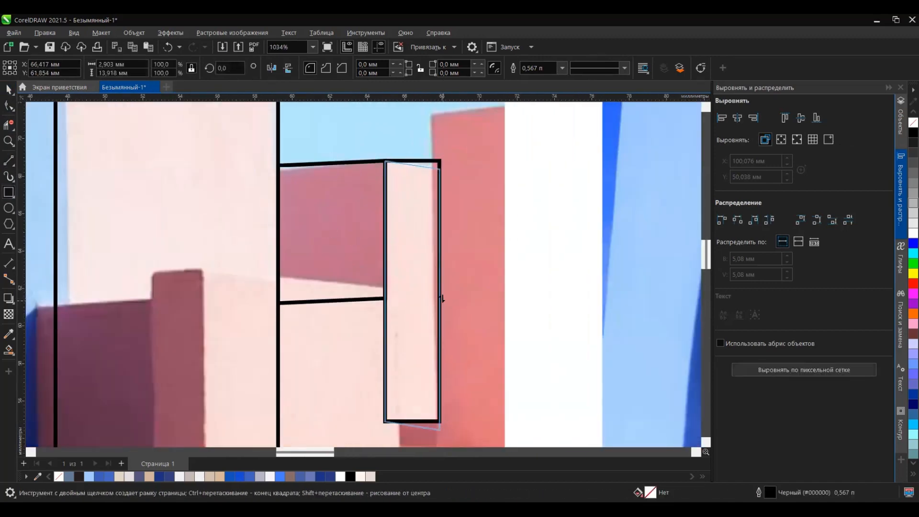
{"action": "scroll", "coordinate": [435, 283], "scroll_direction": "down", "scroll_amount": 3}
Step: Draw a rectangle about 4.1 mm wide over the coral wall at the photo's edge and skew it to the rising top
{"action": "mouse_move", "coordinate": [437, 143]}
{"action": "left_mouse_down"}
{"action": "mouse_move", "coordinate": [479, 419]}
{"action": "mouse_move", "coordinate": [472, 363]}
{"action": "mouse_move", "coordinate": [481, 363]}
{"action": "left_mouse_up"}
{"action": "scroll", "coordinate": [480, 359], "scroll_direction": "down", "scroll_amount": 5}
{"action": "left_click", "coordinate": [471, 287]}
{"action": "scroll", "coordinate": [478, 287], "scroll_direction": "up", "scroll_amount": 8}
{"action": "scroll", "coordinate": [482, 314], "scroll_direction": "down", "scroll_amount": 3}
{"action": "scroll", "coordinate": [503, 191], "scroll_direction": "down", "scroll_amount": 4}
{"action": "scroll", "coordinate": [476, 366], "scroll_direction": "up", "scroll_amount": 8}
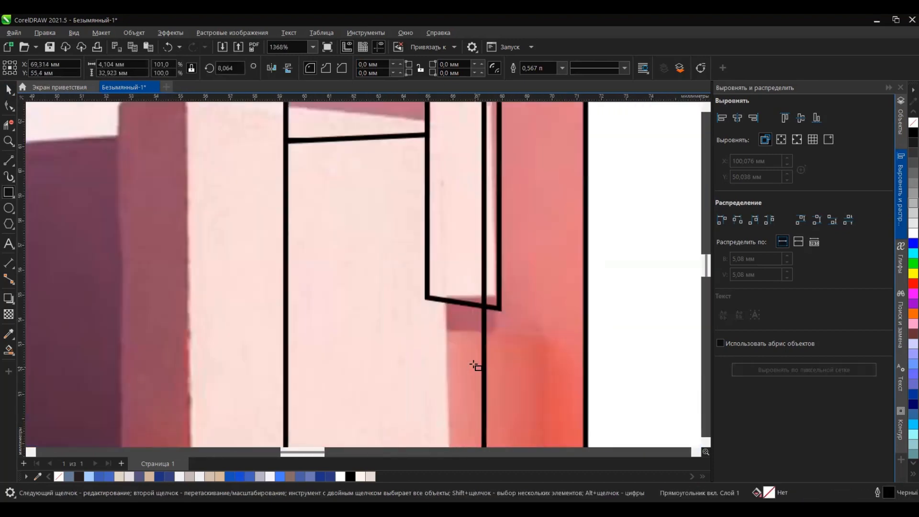
Step: Draw a small rectangle about 2.2 mm wide over the shadow patch and a skewed one about 4.4 mm wide over the red recess below
{"action": "left_click_drag", "start_coordinate": [506, 342], "coordinate": [507, 342]}
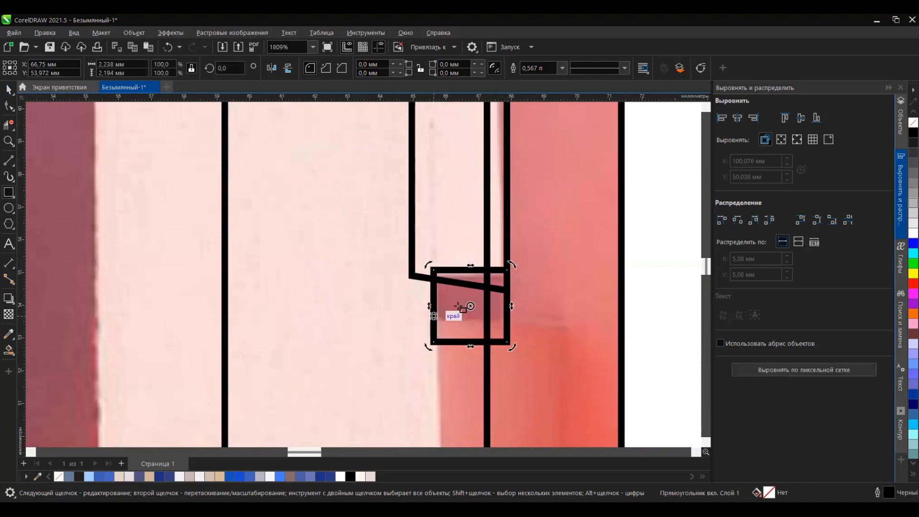
{"action": "scroll", "coordinate": [468, 285], "scroll_direction": "down", "scroll_amount": 3}
{"action": "left_click_drag", "start_coordinate": [452, 290], "coordinate": [524, 374]}
{"action": "left_click", "coordinate": [487, 248]}
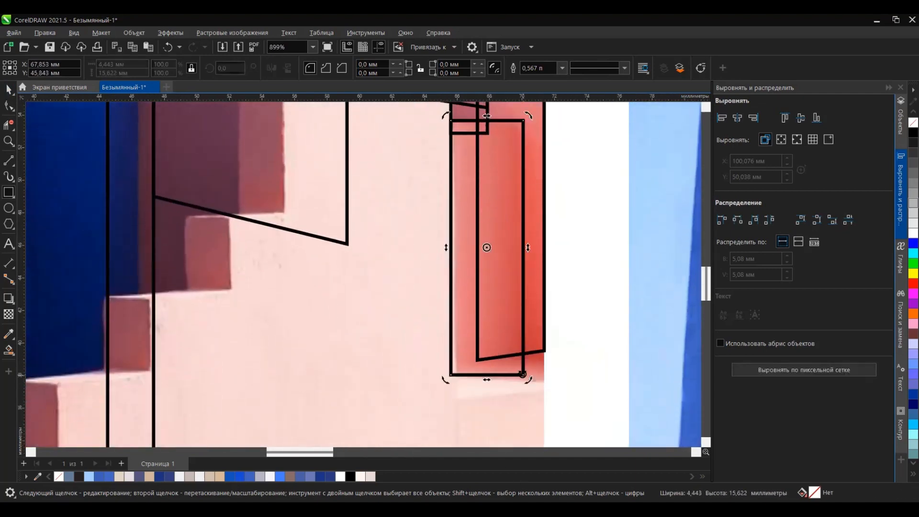
{"action": "scroll", "coordinate": [511, 275], "scroll_direction": "up", "scroll_amount": 1}
{"action": "left_click_drag", "start_coordinate": [529, 280], "coordinate": [529, 287]}
Step: Convert the red recess rectangle to curves and raise its lower outer corner node to the base of the coral wall
{"action": "key", "text": "F10"}
{"action": "key", "text": "ctrl+q"}
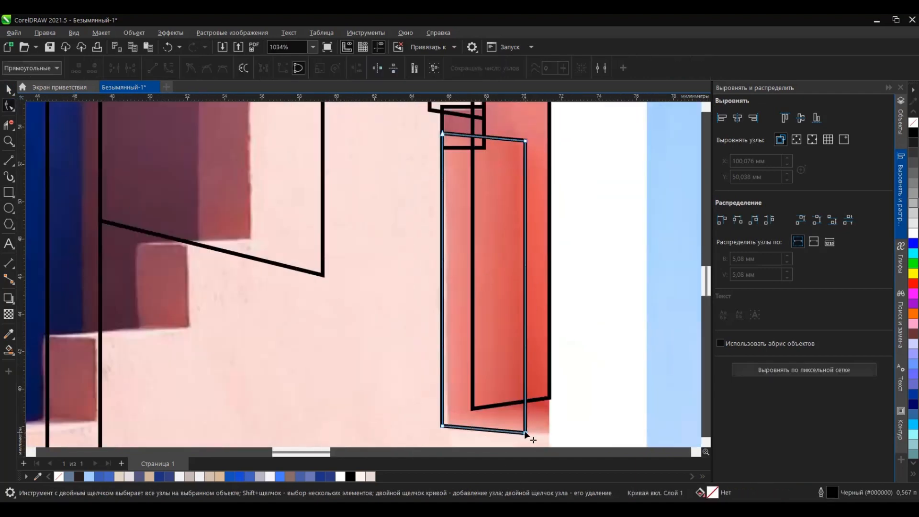
{"action": "left_click_drag", "start_coordinate": [525, 432], "coordinate": [525, 400]}
{"action": "scroll", "coordinate": [542, 259], "scroll_direction": "down", "scroll_amount": 5}
{"action": "scroll", "coordinate": [542, 333], "scroll_direction": "up", "scroll_amount": 7}
{"action": "scroll", "coordinate": [481, 222], "scroll_direction": "down", "scroll_amount": 8}
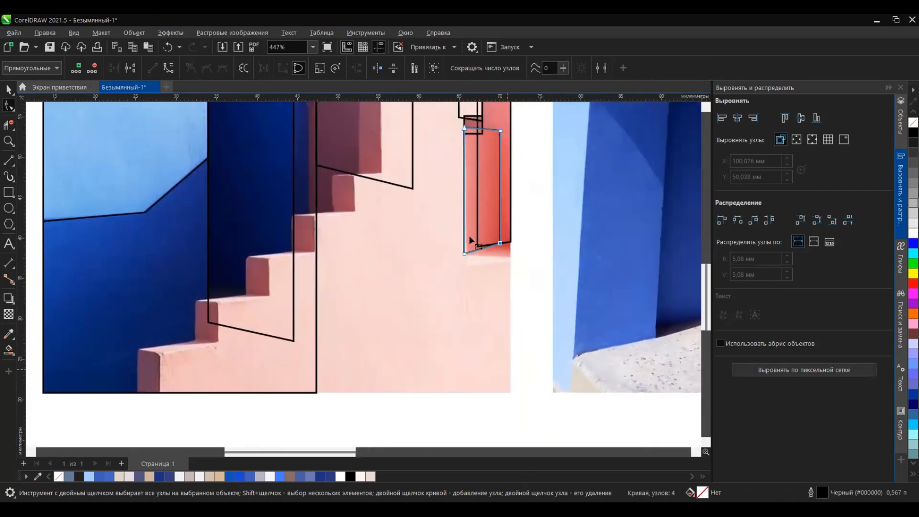
Step: Draw a straight line about 5.7 mm long from the recess's lower corner to the photo's edge
{"action": "scroll", "coordinate": [483, 261], "scroll_direction": "up", "scroll_amount": 6}
{"action": "key", "text": "F5"}
{"action": "left_click_drag", "start_coordinate": [431, 232], "coordinate": [531, 237]}
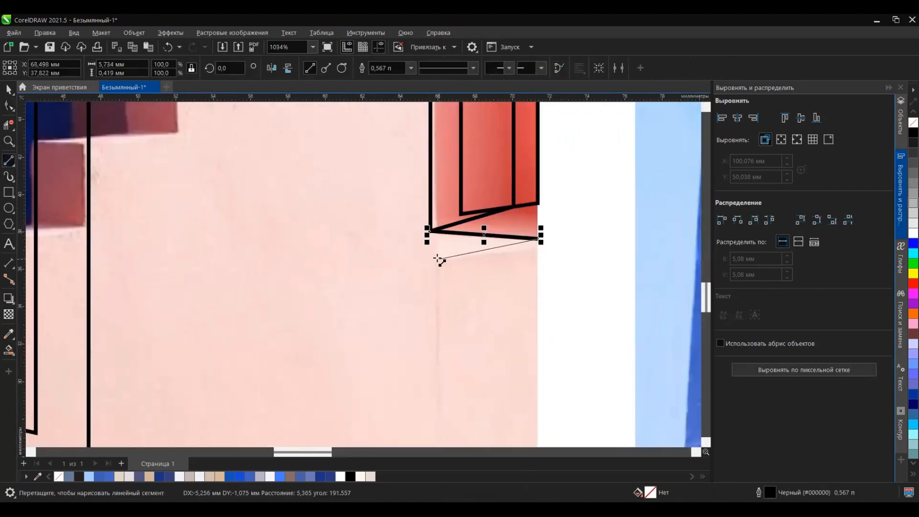
Step: Draw a rectangle about 5.5 mm wide over the pale block below the red recess and skew it to match the slope
{"action": "left_click", "coordinate": [8, 192]}
{"action": "scroll", "coordinate": [461, 191], "scroll_direction": "down", "scroll_amount": 5}
{"action": "scroll", "coordinate": [470, 269], "scroll_direction": "up", "scroll_amount": 2}
{"action": "mouse_move", "coordinate": [508, 200]}
{"action": "left_mouse_down"}
{"action": "mouse_move", "coordinate": [461, 402]}
{"action": "mouse_move", "coordinate": [446, 402]}
{"action": "left_mouse_up"}
{"action": "key", "text": "space"}
{"action": "left_click", "coordinate": [477, 302]}
{"action": "mouse_move", "coordinate": [441, 302]}
{"action": "left_mouse_down"}
{"action": "mouse_move", "coordinate": [444, 313]}
{"action": "mouse_move", "coordinate": [433, 154]}
{"action": "left_mouse_up"}
{"action": "left_click", "coordinate": [446, 310]}
{"action": "key", "text": "ctrl+z"}
{"action": "scroll", "coordinate": [473, 216], "scroll_direction": "down", "scroll_amount": 6}
{"action": "scroll", "coordinate": [460, 213], "scroll_direction": "up", "scroll_amount": 2}
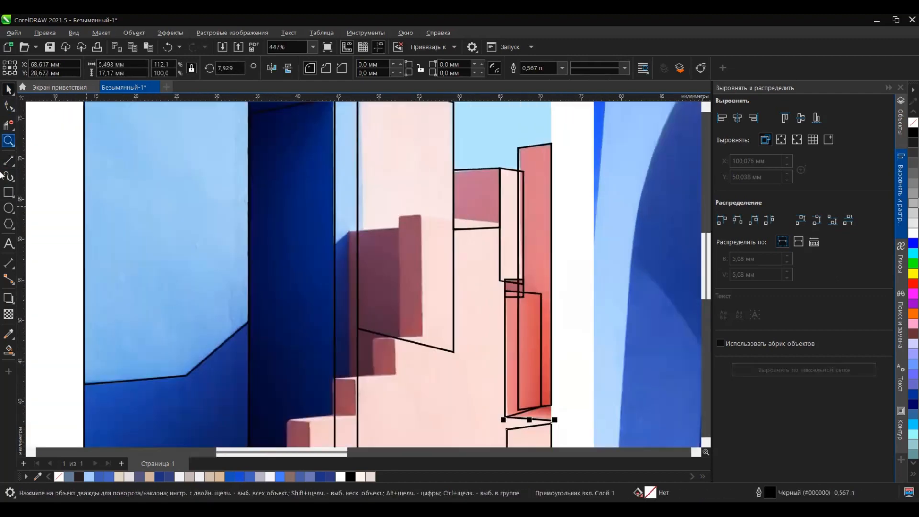
Step: Draw a rectangle about 6.5 mm wide over the dark purple shaded wall and skew it to the wall's rising top edge
{"action": "left_click", "coordinate": [9, 192]}
{"action": "scroll", "coordinate": [378, 288], "scroll_direction": "up", "scroll_amount": 4}
{"action": "mouse_move", "coordinate": [344, 159]}
{"action": "left_mouse_down"}
{"action": "mouse_move", "coordinate": [370, 403]}
{"action": "mouse_move", "coordinate": [433, 365]}
{"action": "mouse_move", "coordinate": [437, 374]}
{"action": "left_mouse_up"}
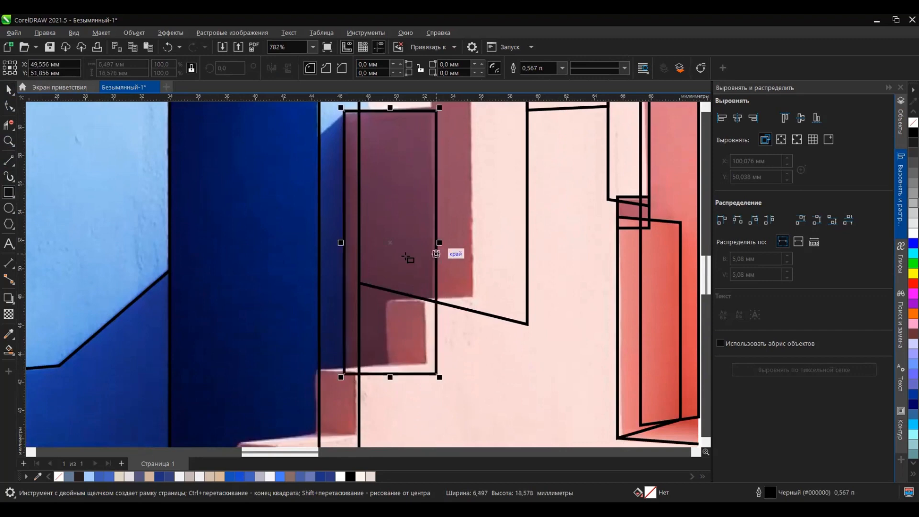
{"action": "key", "text": "space"}
{"action": "left_click", "coordinate": [436, 252]}
{"action": "left_click_drag", "start_coordinate": [441, 243], "coordinate": [436, 234]}
{"action": "scroll", "coordinate": [443, 259], "scroll_direction": "down", "scroll_amount": 6}
{"action": "scroll", "coordinate": [439, 199], "scroll_direction": "up", "scroll_amount": 4}
Step: Outline the tall pale pink block with a rectangle about 10.6 × 42.3 mm and skew it to the falling top edge
{"action": "key", "text": "space"}
{"action": "left_click_drag", "start_coordinate": [441, 199], "coordinate": [475, 334]}
{"action": "key", "text": "ctrl+z"}
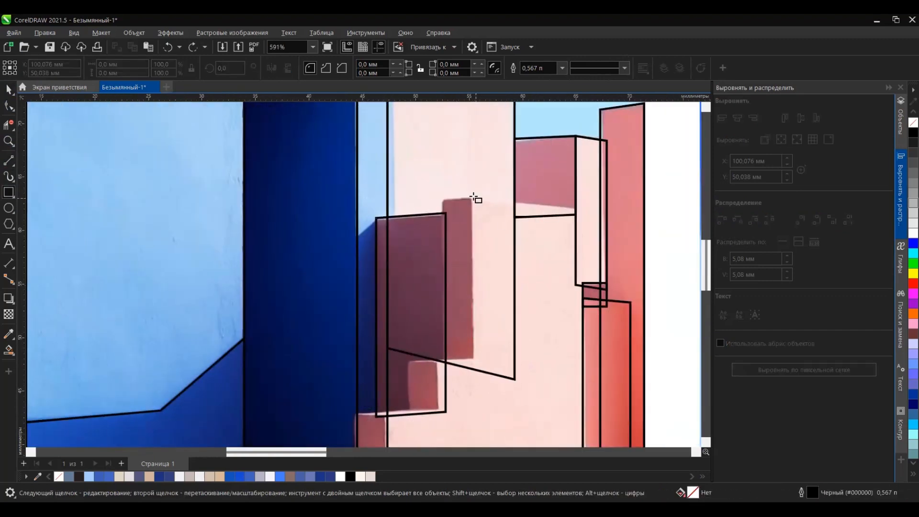
{"action": "mouse_move", "coordinate": [473, 198]}
{"action": "left_mouse_down"}
{"action": "mouse_move", "coordinate": [539, 379]}
{"action": "mouse_move", "coordinate": [584, 399]}
{"action": "left_mouse_up"}
{"action": "left_click_drag", "start_coordinate": [583, 439], "coordinate": [585, 441]}
{"action": "scroll", "coordinate": [585, 439], "scroll_direction": "down", "scroll_amount": 6}
{"action": "key", "text": "space"}
{"action": "left_click", "coordinate": [586, 346]}
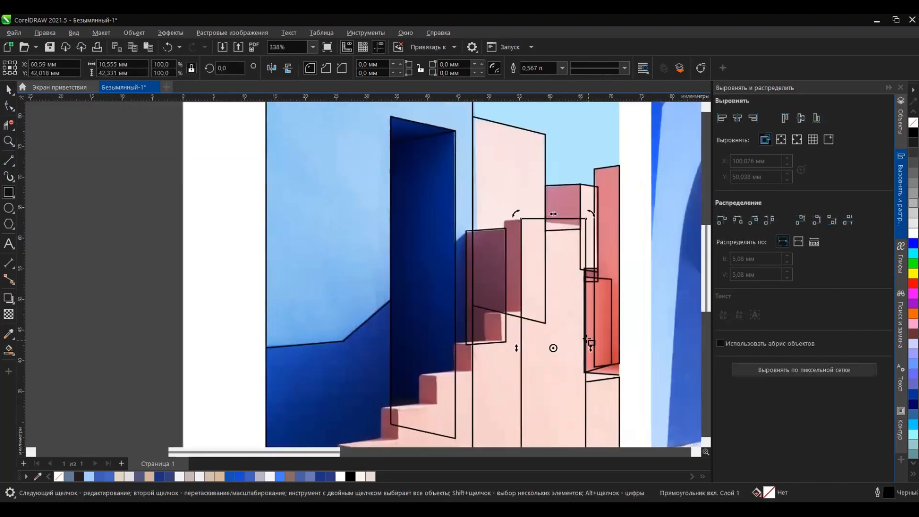
{"action": "scroll", "coordinate": [585, 346], "scroll_direction": "up", "scroll_amount": 3}
{"action": "left_click_drag", "start_coordinate": [589, 350], "coordinate": [586, 362]}
Step: Draw a rectangle about 26.4 mm wide from the lowest stair's front corner and skew it upward along the step
{"action": "key", "text": "space"}
{"action": "mouse_move", "coordinate": [391, 366]}
{"action": "left_mouse_down"}
{"action": "mouse_move", "coordinate": [594, 407]}
{"action": "mouse_move", "coordinate": [605, 430]}
{"action": "left_mouse_up"}
{"action": "key", "text": "space"}
{"action": "left_click", "coordinate": [605, 399]}
{"action": "left_click_drag", "start_coordinate": [609, 398], "coordinate": [621, 352]}
{"action": "key", "text": "space"}
{"action": "key", "text": "space"}
{"action": "scroll", "coordinate": [522, 381], "scroll_direction": "up", "scroll_amount": 5}
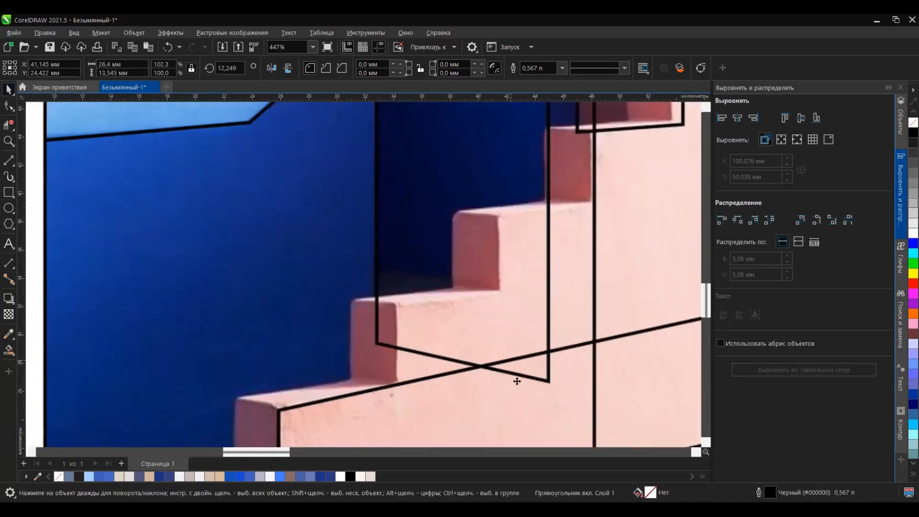
Step: Reduce the lowest step outline's skew so it follows the tread's slope more closely
{"action": "scroll", "coordinate": [520, 376], "scroll_direction": "down", "scroll_amount": 3}
{"action": "left_click", "coordinate": [617, 366]}
{"action": "left_click_drag", "start_coordinate": [622, 389], "coordinate": [618, 402]}
Step: Place four copies of the skewed step outline up the staircase, aligning each with the front corner of a step
{"action": "left_click", "coordinate": [542, 394]}
{"action": "left_click_drag", "start_coordinate": [493, 387], "coordinate": [570, 320]}
{"action": "right_click", "coordinate": [570, 320]}
{"action": "left_click", "coordinate": [571, 320]}
{"action": "left_click_drag", "start_coordinate": [638, 328], "coordinate": [600, 322]}
{"action": "left_click_drag", "start_coordinate": [658, 320], "coordinate": [658, 328]}
{"action": "left_click_drag", "start_coordinate": [545, 311], "coordinate": [574, 315]}
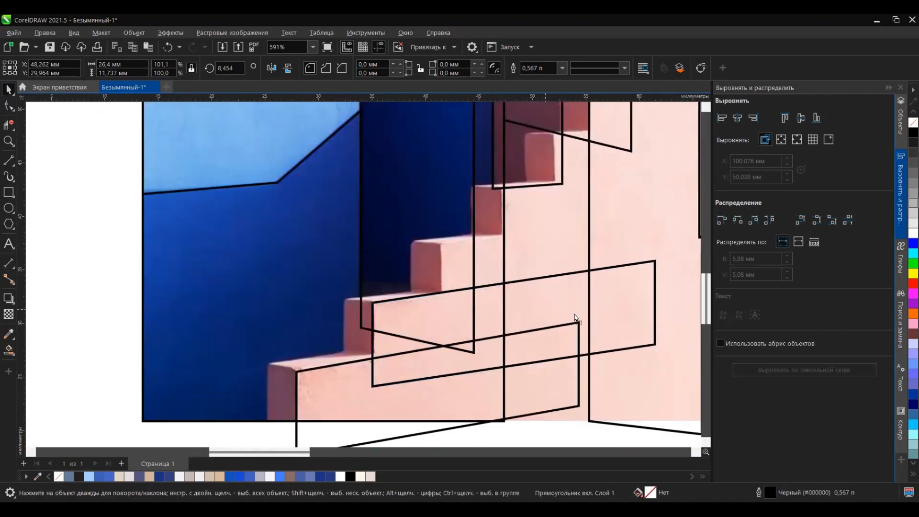
{"action": "left_click_drag", "start_coordinate": [613, 255], "coordinate": [613, 256]}
{"action": "scroll", "coordinate": [493, 302], "scroll_direction": "up", "scroll_amount": 2}
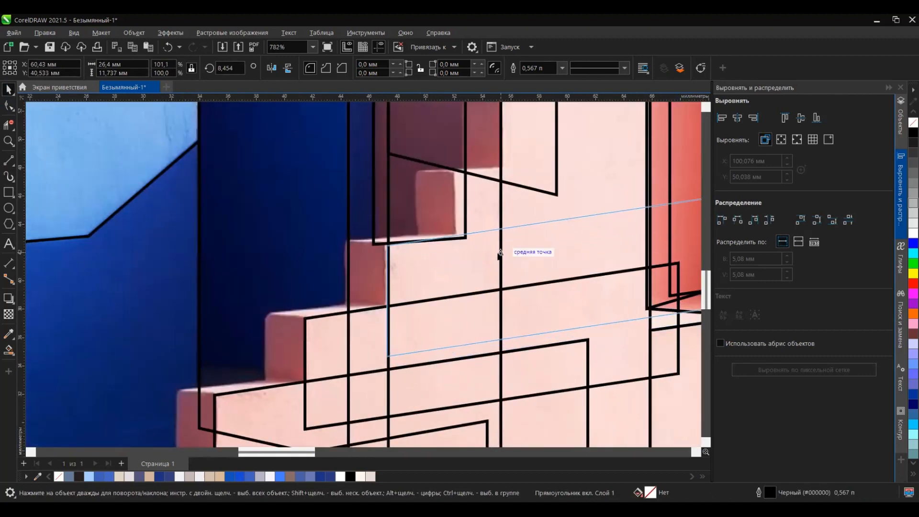
{"action": "scroll", "coordinate": [513, 248], "scroll_direction": "down", "scroll_amount": 1}
{"action": "left_click_drag", "start_coordinate": [501, 252], "coordinate": [499, 228]}
{"action": "scroll", "coordinate": [550, 330], "scroll_direction": "down", "scroll_amount": 11}
{"action": "scroll", "coordinate": [572, 331], "scroll_direction": "up", "scroll_amount": 5}
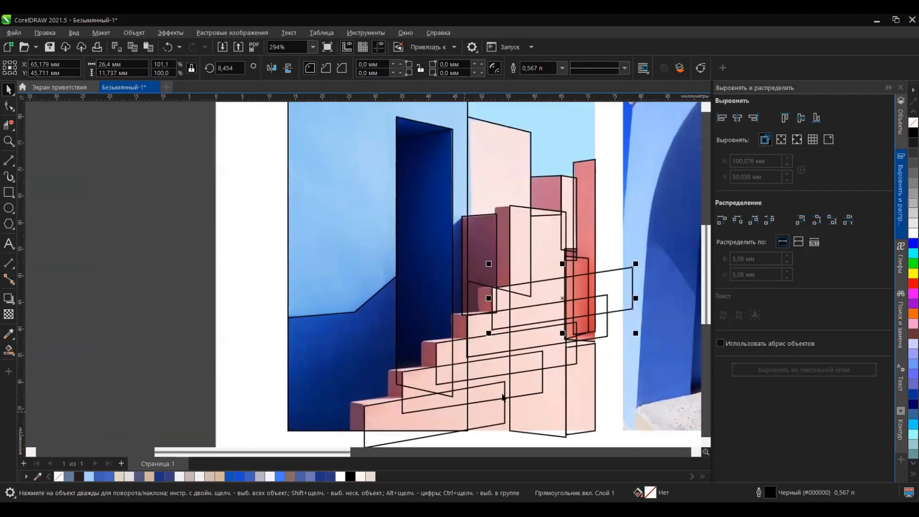
Step: Select the five step rectangles and weld them into a single staircase outline
{"action": "scroll", "coordinate": [404, 330], "scroll_direction": "down", "scroll_amount": 4}
{"action": "scroll", "coordinate": [493, 273], "scroll_direction": "up", "scroll_amount": 6}
{"action": "scroll", "coordinate": [529, 211], "scroll_direction": "down", "scroll_amount": 3}
{"action": "scroll", "coordinate": [522, 220], "scroll_direction": "up", "scroll_amount": 2}
{"action": "scroll", "coordinate": [452, 291], "scroll_direction": "down", "scroll_amount": 3}
{"action": "scroll", "coordinate": [452, 343], "scroll_direction": "up", "scroll_amount": 3}
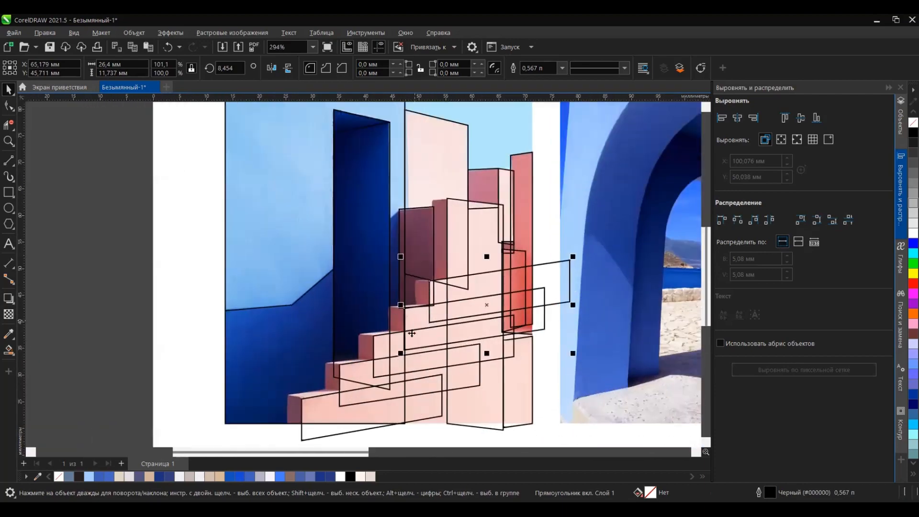
{"action": "scroll", "coordinate": [454, 344], "scroll_direction": "up", "scroll_amount": 4}
{"action": "left_click", "coordinate": [900, 123]}
{"action": "left_click", "coordinate": [766, 242], "text": "shift"}
{"action": "left_click", "coordinate": [329, 68]}
{"action": "scroll", "coordinate": [497, 270], "scroll_direction": "down", "scroll_amount": 6}
{"action": "scroll", "coordinate": [458, 351], "scroll_direction": "up", "scroll_amount": 5}
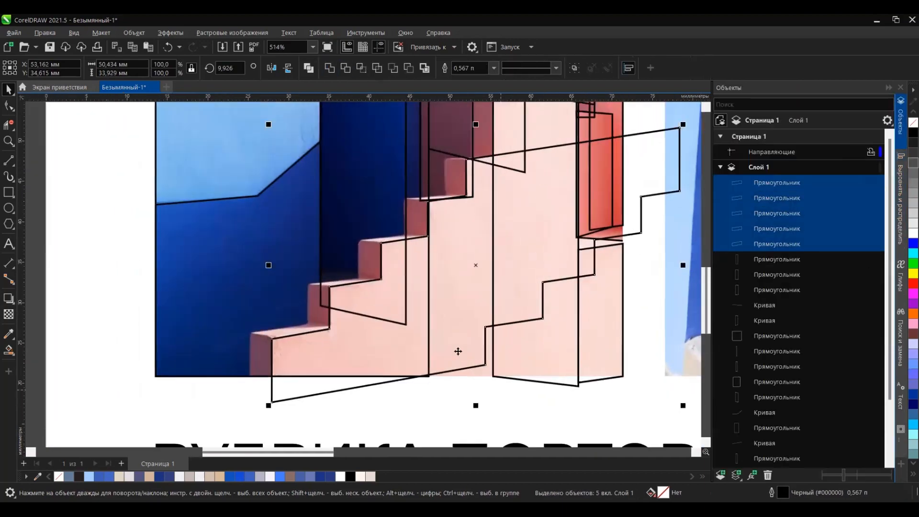
Step: Weld the staircase outline with the tall pale pink block's outline
{"action": "scroll", "coordinate": [458, 351], "scroll_direction": "down", "scroll_amount": 3}
{"action": "left_click", "coordinate": [481, 211], "text": "shift"}
{"action": "left_click", "coordinate": [330, 68]}
{"action": "scroll", "coordinate": [493, 192], "scroll_direction": "down", "scroll_amount": 4}
{"action": "scroll", "coordinate": [473, 335], "scroll_direction": "up", "scroll_amount": 6}
Step: Move the bottom nodes of the welded staircase curve straight down below the photo's lower edge, by about 10.5 mm
{"action": "left_click", "coordinate": [404, 368]}
{"action": "double_click", "coordinate": [441, 341]}
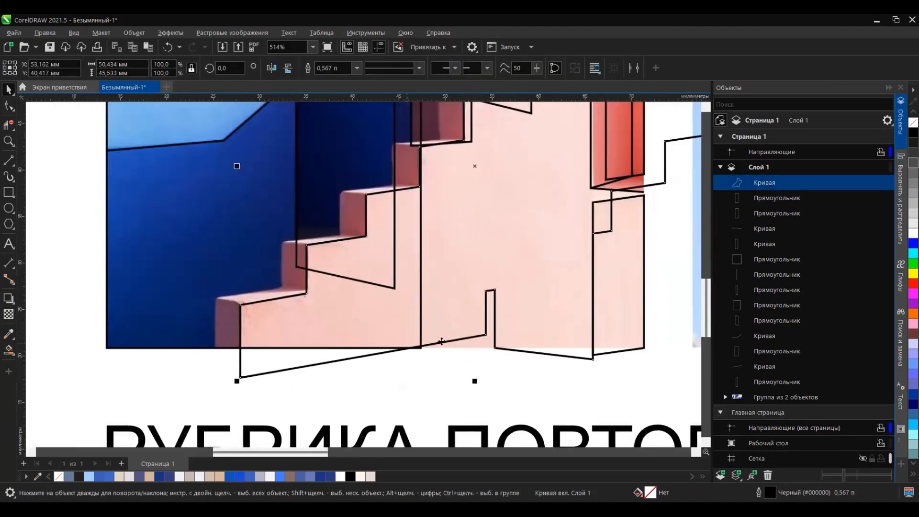
{"action": "scroll", "coordinate": [472, 325], "scroll_direction": "up", "scroll_amount": 1}
{"action": "scroll", "coordinate": [412, 325], "scroll_direction": "down", "scroll_amount": 2}
{"action": "left_click_drag", "start_coordinate": [426, 286], "coordinate": [476, 379]}
{"action": "scroll", "coordinate": [550, 318], "scroll_direction": "down", "scroll_amount": 2}
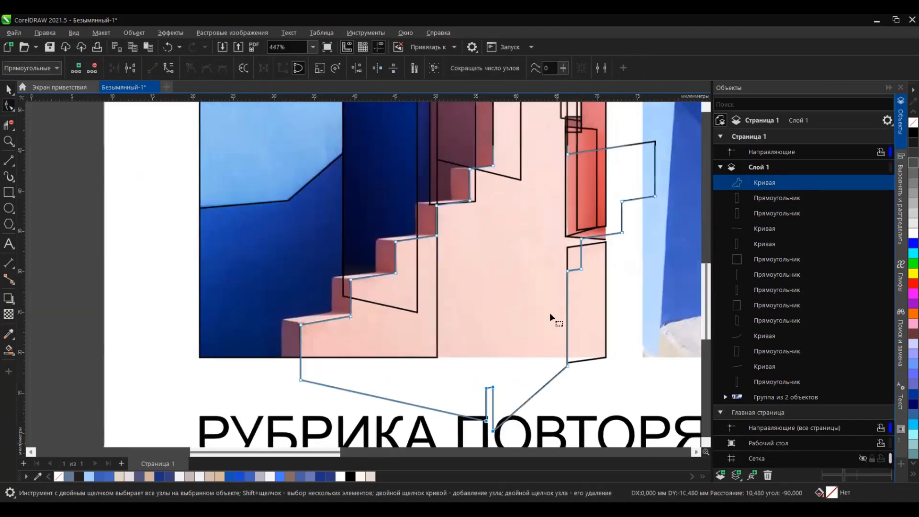
{"action": "scroll", "coordinate": [592, 252], "scroll_direction": "up", "scroll_amount": 6}
{"action": "scroll", "coordinate": [582, 257], "scroll_direction": "down", "scroll_amount": 3}
{"action": "key", "text": "space"}
{"action": "scroll", "coordinate": [618, 187], "scroll_direction": "down", "scroll_amount": 1}
Step: Delete the staircase curve's nodes that jut out past the tall block on the coral wall's side
{"action": "double_click", "coordinate": [621, 191]}
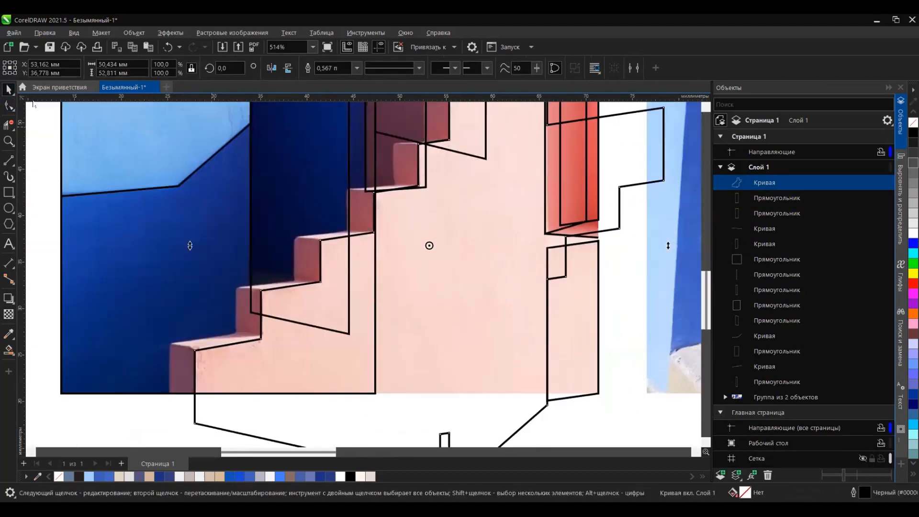
{"action": "scroll", "coordinate": [623, 431], "scroll_direction": "down", "scroll_amount": 1}
{"action": "left_click_drag", "start_coordinate": [673, 134], "coordinate": [544, 304]}
{"action": "key", "text": "Delete"}
{"action": "scroll", "coordinate": [553, 328], "scroll_direction": "down", "scroll_amount": 5}
{"action": "scroll", "coordinate": [480, 303], "scroll_direction": "up", "scroll_amount": 4}
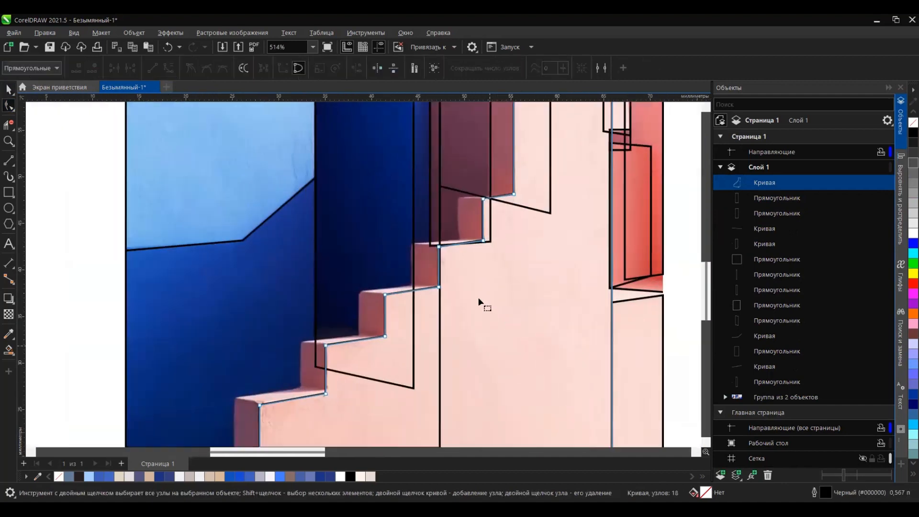
Step: Duplicate the staircase curve and offset the copy to the outer edges of the steps' shaded sides
{"action": "scroll", "coordinate": [577, 168], "scroll_direction": "up", "scroll_amount": 1}
{"action": "scroll", "coordinate": [526, 185], "scroll_direction": "down", "scroll_amount": 2}
{"action": "scroll", "coordinate": [508, 168], "scroll_direction": "up", "scroll_amount": 2}
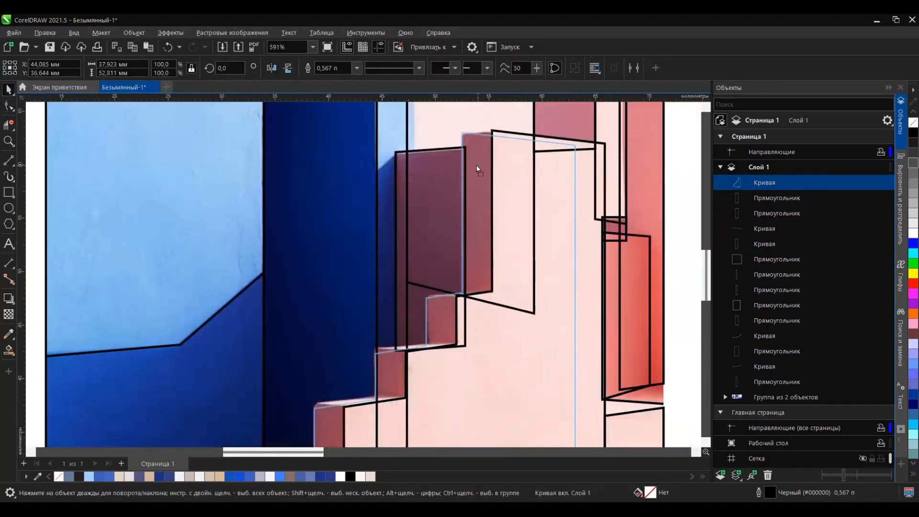
{"action": "left_click_drag", "start_coordinate": [476, 165], "coordinate": [475, 165]}
{"action": "right_click", "coordinate": [475, 164]}
{"action": "scroll", "coordinate": [460, 251], "scroll_direction": "down", "scroll_amount": 4}
{"action": "scroll", "coordinate": [339, 425], "scroll_direction": "up", "scroll_amount": 3}
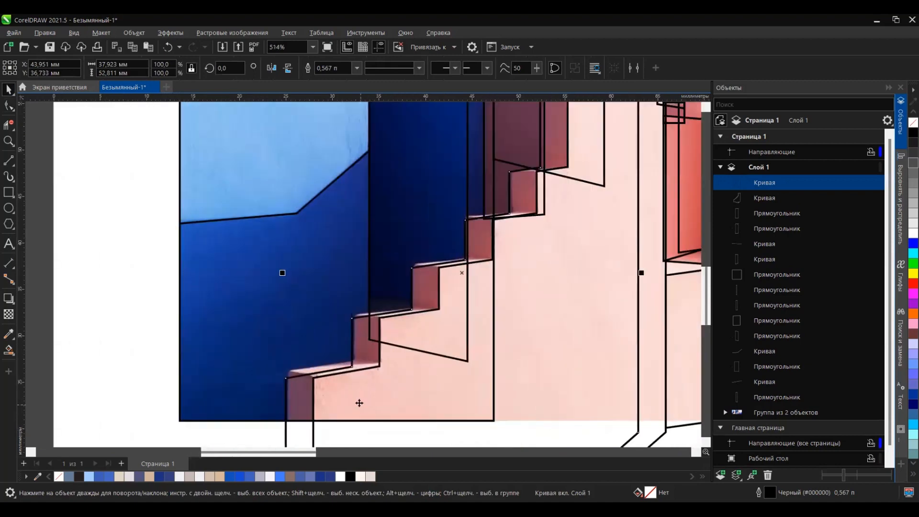
Step: Skew the copied staircase curve slightly so its treads line up with the outer step corners
{"action": "scroll", "coordinate": [360, 392], "scroll_direction": "down", "scroll_amount": 2}
{"action": "left_click", "coordinate": [403, 375]}
{"action": "left_click_drag", "start_coordinate": [301, 292], "coordinate": [300, 286]}
{"action": "scroll", "coordinate": [356, 352], "scroll_direction": "down", "scroll_amount": 5}
{"action": "scroll", "coordinate": [425, 237], "scroll_direction": "up", "scroll_amount": 8}
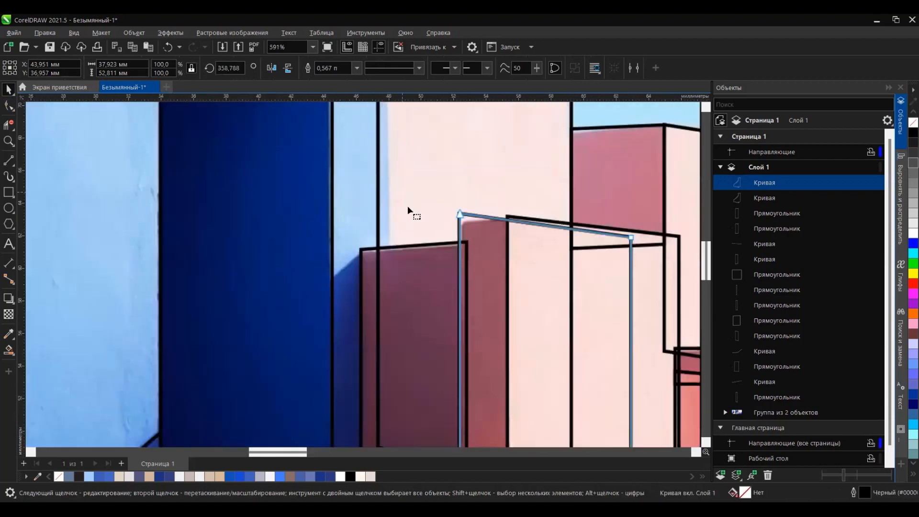
Step: Adjust the copied curve's top nodes so its upper edge fits the narrow shaded side of the tall block
{"action": "scroll", "coordinate": [431, 211], "scroll_direction": "up", "scroll_amount": 3}
{"action": "key", "text": "F10"}
{"action": "left_click_drag", "start_coordinate": [468, 237], "coordinate": [467, 237]}
{"action": "scroll", "coordinate": [545, 194], "scroll_direction": "down", "scroll_amount": 12}
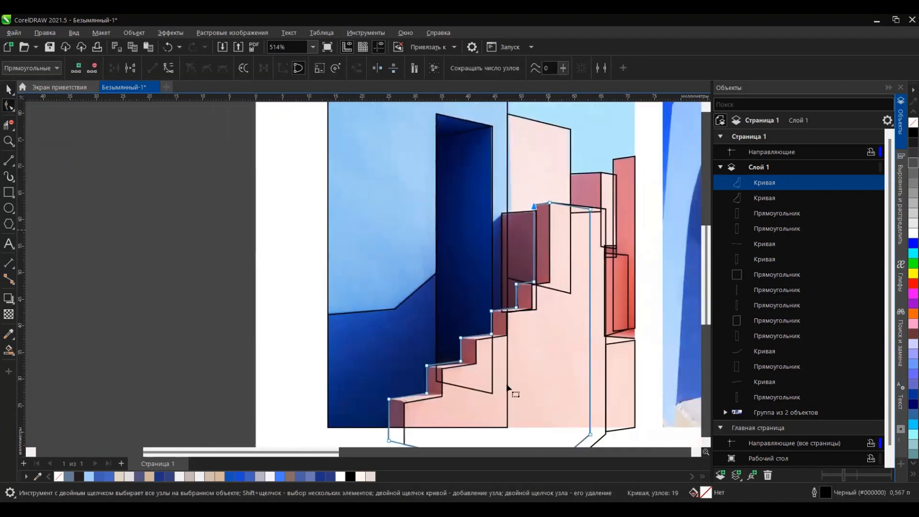
{"action": "scroll", "coordinate": [509, 389], "scroll_direction": "up", "scroll_amount": 3}
{"action": "left_click", "coordinate": [9, 89]}
{"action": "scroll", "coordinate": [371, 374], "scroll_direction": "down", "scroll_amount": 6}
{"action": "scroll", "coordinate": [434, 247], "scroll_direction": "up", "scroll_amount": 3}
{"action": "scroll", "coordinate": [479, 230], "scroll_direction": "down", "scroll_amount": 5}
{"action": "scroll", "coordinate": [526, 354], "scroll_direction": "up", "scroll_amount": 5}
{"action": "scroll", "coordinate": [537, 348], "scroll_direction": "up", "scroll_amount": 1}
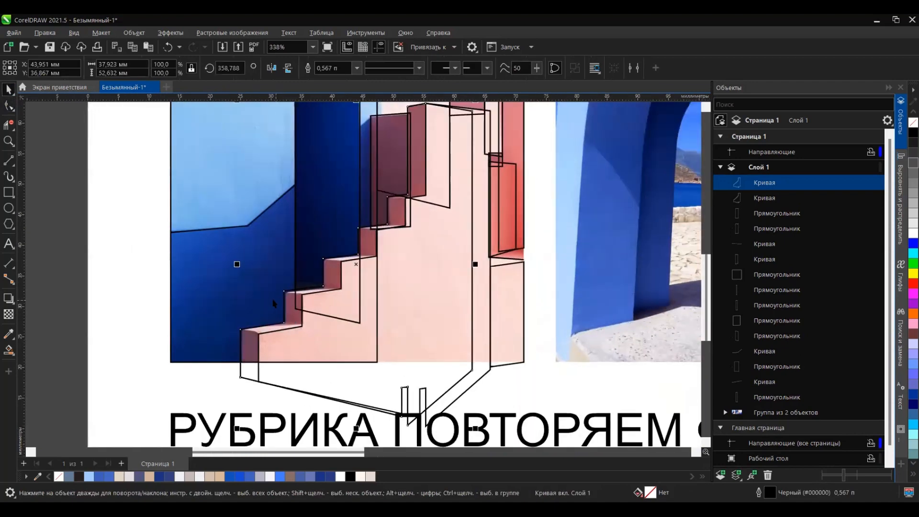
Step: Group the two staircase curves into one object
{"action": "left_click", "coordinate": [278, 394]}
{"action": "left_click", "coordinate": [262, 383]}
{"action": "left_click", "coordinate": [259, 370], "text": "shift"}
{"action": "key", "text": "ctrl+g"}
Step: Cut off the parts of the staircase group below the photo's lower edge, using a rectangle drawn over them as the trimming shape
{"action": "key", "text": "F6"}
{"action": "scroll", "coordinate": [261, 235], "scroll_direction": "down", "scroll_amount": 4}
{"action": "left_click_drag", "start_coordinate": [193, 314], "coordinate": [452, 397]}
{"action": "key", "text": "space"}
{"action": "scroll", "coordinate": [272, 321], "scroll_direction": "up", "scroll_amount": 6}
{"action": "left_click_drag", "start_coordinate": [311, 309], "coordinate": [347, 286]}
{"action": "left_click", "coordinate": [443, 257], "text": "shift"}
{"action": "scroll", "coordinate": [443, 292], "scroll_direction": "down", "scroll_amount": 6}
{"action": "left_click", "coordinate": [520, 298]}
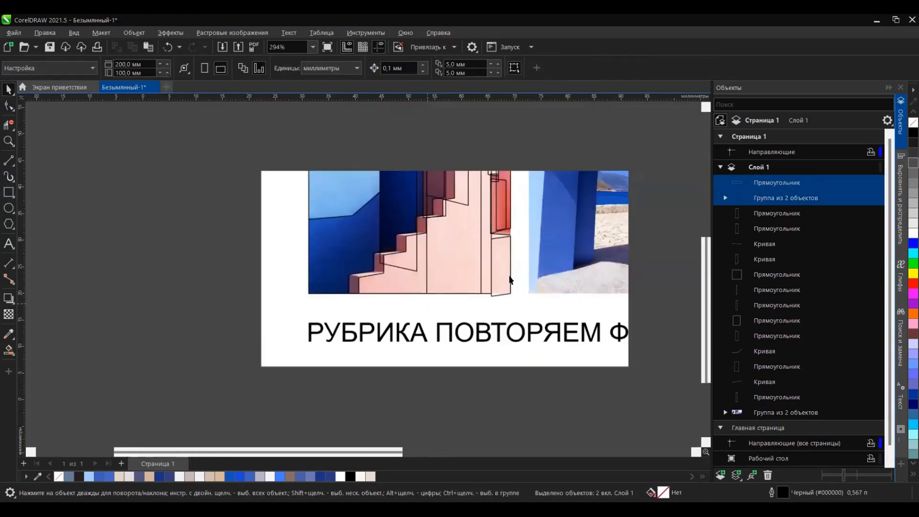
Step: Convert the slanted wall section below the coral recess to curves and raise its lowest corner node to the photo's bottom edge
{"action": "scroll", "coordinate": [510, 275], "scroll_direction": "up", "scroll_amount": 3}
{"action": "left_click", "coordinate": [507, 278]}
{"action": "left_click", "coordinate": [700, 68]}
{"action": "scroll", "coordinate": [511, 281], "scroll_direction": "up", "scroll_amount": 7}
{"action": "left_click", "coordinate": [9, 105]}
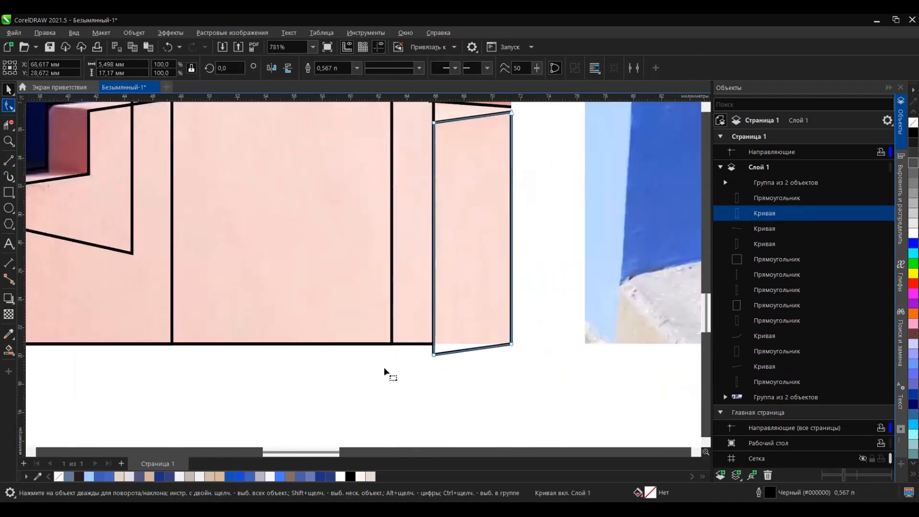
{"action": "left_click_drag", "start_coordinate": [433, 354], "coordinate": [433, 343]}
{"action": "scroll", "coordinate": [469, 309], "scroll_direction": "down", "scroll_amount": 13}
{"action": "left_click", "coordinate": [9, 90]}
{"action": "scroll", "coordinate": [439, 159], "scroll_direction": "up", "scroll_amount": 9}
{"action": "left_click", "coordinate": [513, 168]}
{"action": "scroll", "coordinate": [450, 200], "scroll_direction": "down", "scroll_amount": 9}
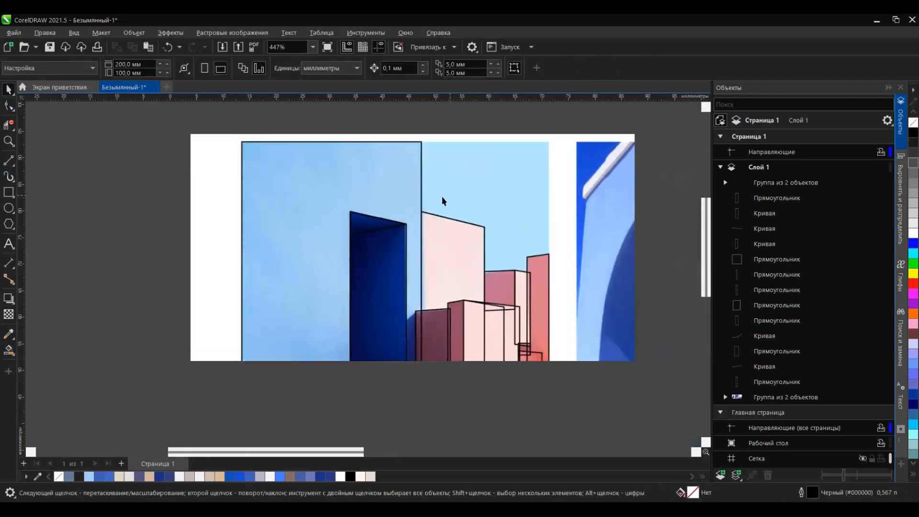
{"action": "left_click_drag", "start_coordinate": [354, 171], "coordinate": [487, 334]}
{"action": "left_click_drag", "start_coordinate": [447, 274], "coordinate": [310, 273]}
{"action": "key", "text": "ctrl+z"}
Step: Draw a frame rectangle exactly over the whole first photo
{"action": "left_click", "coordinate": [8, 192]}
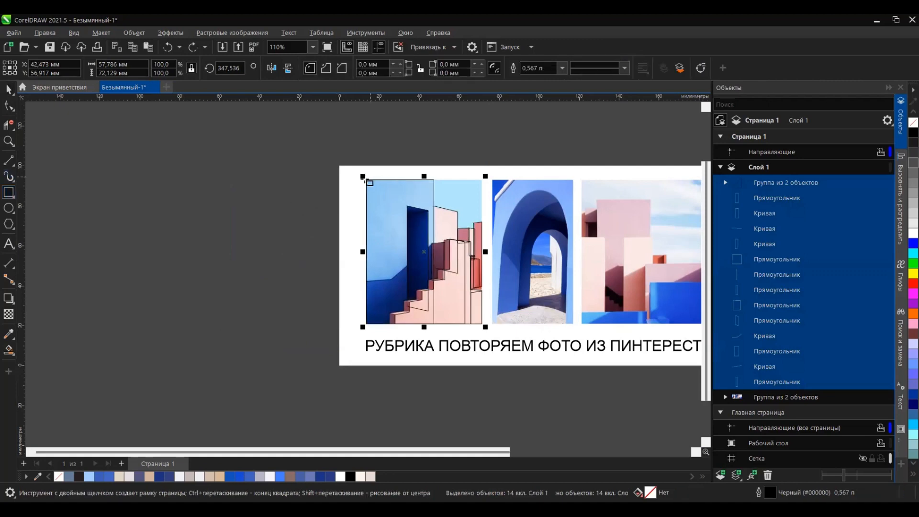
{"action": "left_click_drag", "start_coordinate": [367, 180], "coordinate": [482, 324]}
{"action": "left_click", "coordinate": [8, 90]}
Step: Move all the traced outlines together with the frame off the page, beside the first photo
{"action": "mouse_move", "coordinate": [299, 118]}
{"action": "left_mouse_down"}
{"action": "mouse_move", "coordinate": [486, 287]}
{"action": "mouse_move", "coordinate": [489, 333]}
{"action": "left_mouse_up"}
{"action": "left_click_drag", "start_coordinate": [482, 301], "coordinate": [303, 301]}
{"action": "left_click", "coordinate": [251, 357]}
{"action": "scroll", "coordinate": [309, 216], "scroll_direction": "up", "scroll_amount": 3}
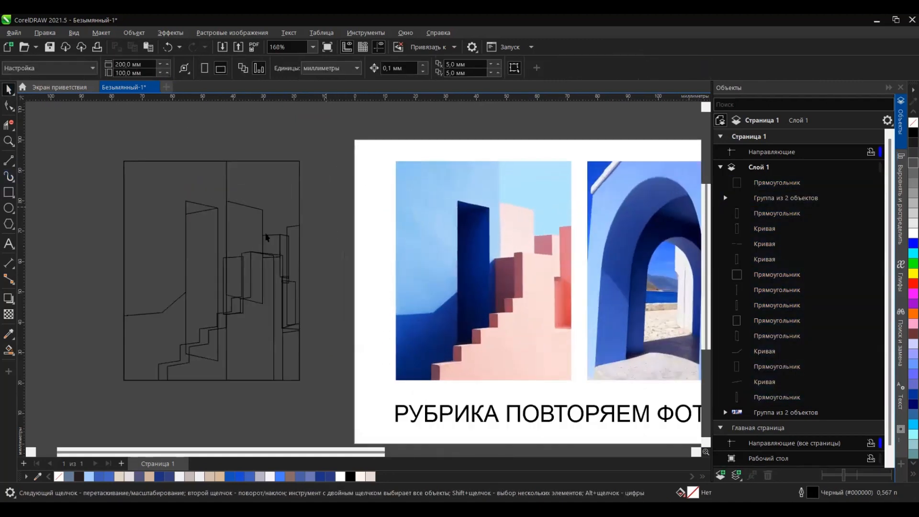
Step: Try Smart Fill on the sky and on the lit and shadowed parts of the blue wall
{"action": "left_click", "coordinate": [9, 350]}
{"action": "left_click", "coordinate": [281, 191]}
{"action": "left_click", "coordinate": [136, 260]}
{"action": "left_click", "coordinate": [145, 340]}
{"action": "left_click", "coordinate": [9, 89]}
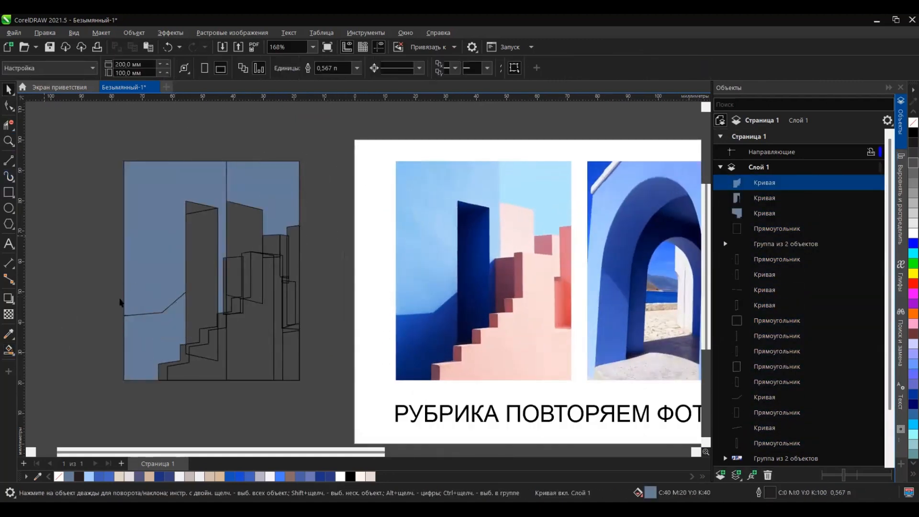
{"action": "key", "text": "ctrl+z"}
{"action": "key", "text": "ctrl+z"}
{"action": "key", "text": "ctrl+z"}
{"action": "key", "text": "ctrl+z"}
Step: Draw a diagonal line for the shadow edge from the dark plum block's upper corner to the doorway's edge
{"action": "scroll", "coordinate": [502, 270], "scroll_direction": "up", "scroll_amount": 6}
{"action": "left_click", "coordinate": [9, 160]}
{"action": "scroll", "coordinate": [517, 247], "scroll_direction": "up", "scroll_amount": 1}
{"action": "scroll", "coordinate": [492, 245], "scroll_direction": "up", "scroll_amount": 7}
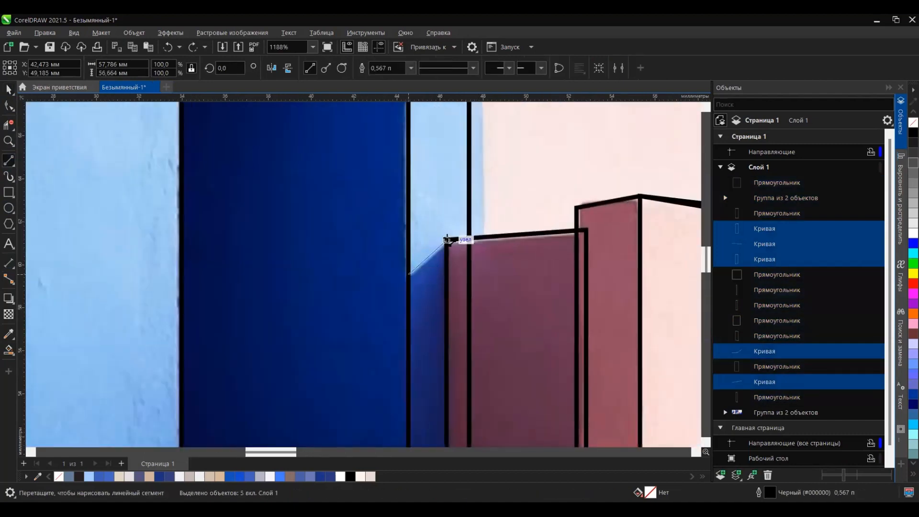
{"action": "left_click_drag", "start_coordinate": [446, 240], "coordinate": [410, 275]}
{"action": "left_click", "coordinate": [8, 90]}
Step: Select the complete line tracing, including the new shadow line, and move it off the page beside the photo
{"action": "scroll", "coordinate": [337, 244], "scroll_direction": "down", "scroll_amount": 14}
{"action": "left_click_drag", "start_coordinate": [211, 115], "coordinate": [437, 355]}
{"action": "left_click_drag", "start_coordinate": [349, 246], "coordinate": [171, 246]}
{"action": "scroll", "coordinate": [165, 395], "scroll_direction": "up", "scroll_amount": 1}
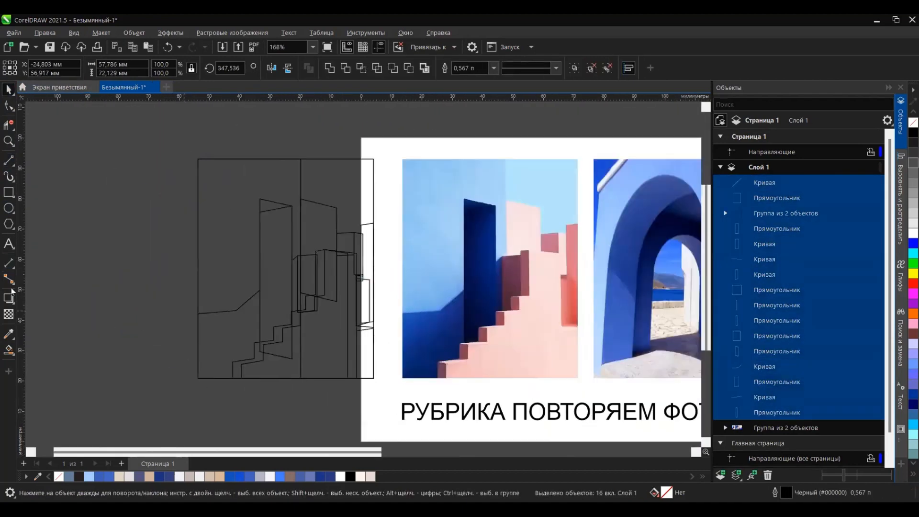
Step: Fill the frame rectangle with the photo's sky blue #B4E8FD and place it behind all other objects
{"action": "left_click", "coordinate": [226, 325]}
{"action": "left_click", "coordinate": [326, 284]}
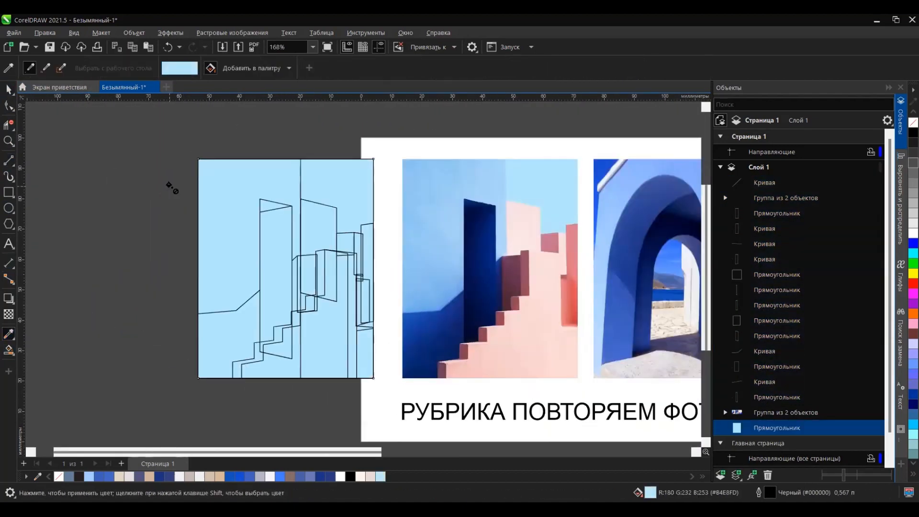
{"action": "scroll", "coordinate": [133, 235], "scroll_direction": "down", "scroll_amount": 2}
{"action": "scroll", "coordinate": [303, 223], "scroll_direction": "up", "scroll_amount": 1}
Step: Try to fill the large wall rectangle with dark blue sampled from the photo
{"action": "left_click", "coordinate": [8, 89]}
{"action": "left_click", "coordinate": [101, 283]}
{"action": "left_click", "coordinate": [234, 298]}
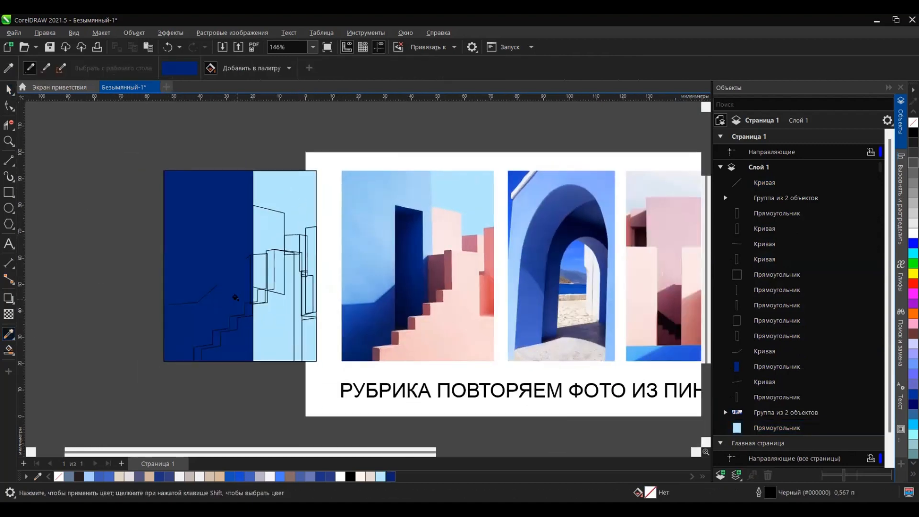
{"action": "key", "text": "ctrl+z"}
Step: Create Smart Fill shapes for the doorway, its top face, the wall shadow, the shadow strip beside the doorway and the lit wall
{"action": "left_click", "coordinate": [8, 350]}
{"action": "left_click", "coordinate": [228, 249]}
{"action": "scroll", "coordinate": [220, 214], "scroll_direction": "up", "scroll_amount": 4}
{"action": "left_click", "coordinate": [226, 214]}
{"action": "left_click", "coordinate": [168, 413]}
{"action": "scroll", "coordinate": [287, 351], "scroll_direction": "up", "scroll_amount": 3}
{"action": "left_click", "coordinate": [261, 301]}
{"action": "scroll", "coordinate": [245, 310], "scroll_direction": "down", "scroll_amount": 5}
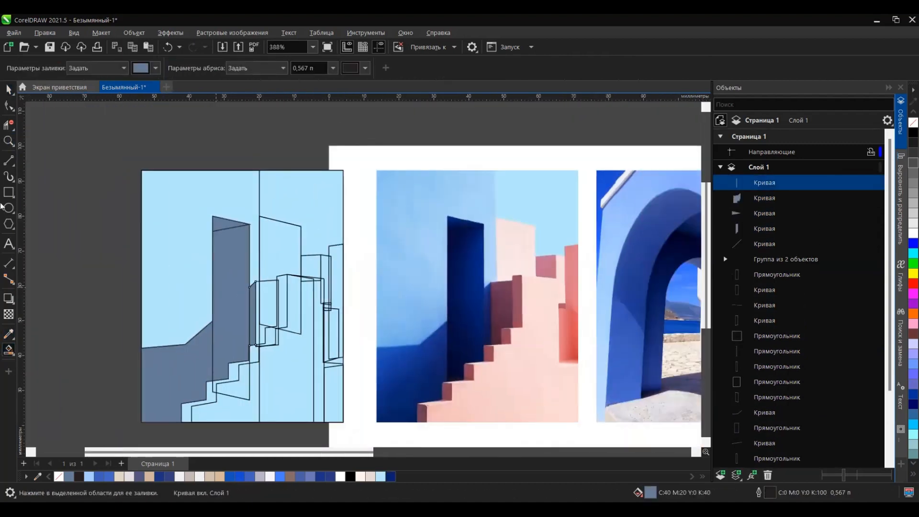
{"action": "left_click", "coordinate": [172, 242]}
Step: Fill the lit part of the blue wall with light blue #8AC1F0 sampled from the photo
{"action": "left_click", "coordinate": [396, 222]}
{"action": "left_click", "coordinate": [197, 259]}
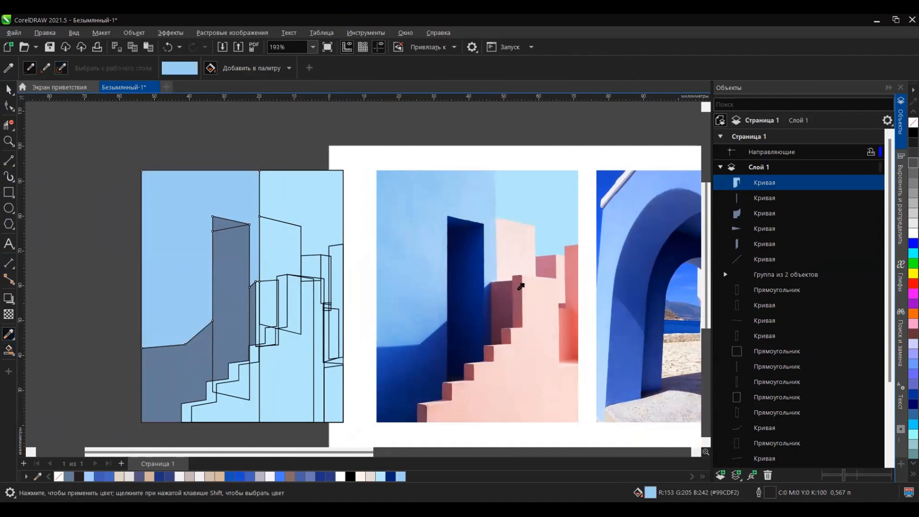
{"action": "left_click", "coordinate": [206, 275]}
Step: Fill the lower wall shadow and the narrow strip beside the doorway with dark blue sampled from the photo's shadow
{"action": "left_click", "coordinate": [413, 374]}
{"action": "left_click", "coordinate": [177, 378]}
{"action": "left_click", "coordinate": [250, 318]}
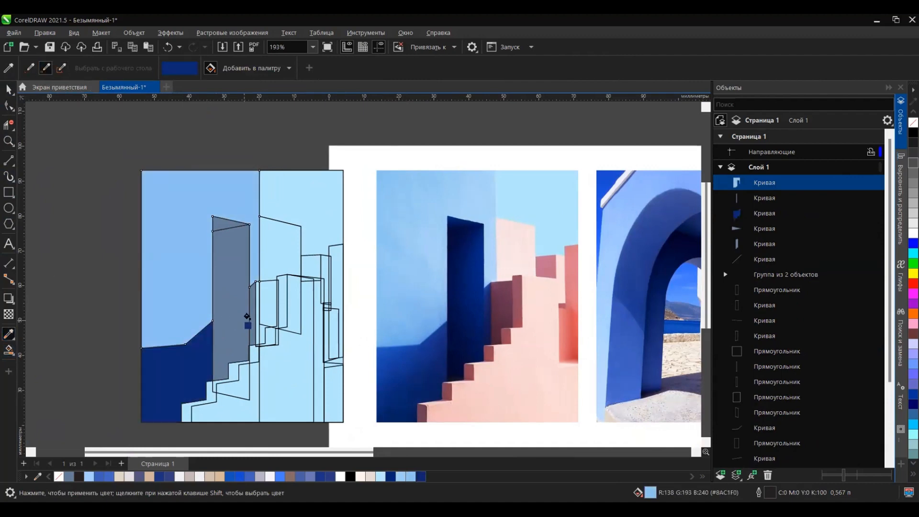
Step: Fill the doorway and its slanted top face with deep navy tones sampled from the photo's doorway
{"action": "scroll", "coordinate": [250, 318], "scroll_direction": "down", "scroll_amount": 1}
{"action": "left_click", "coordinate": [239, 254]}
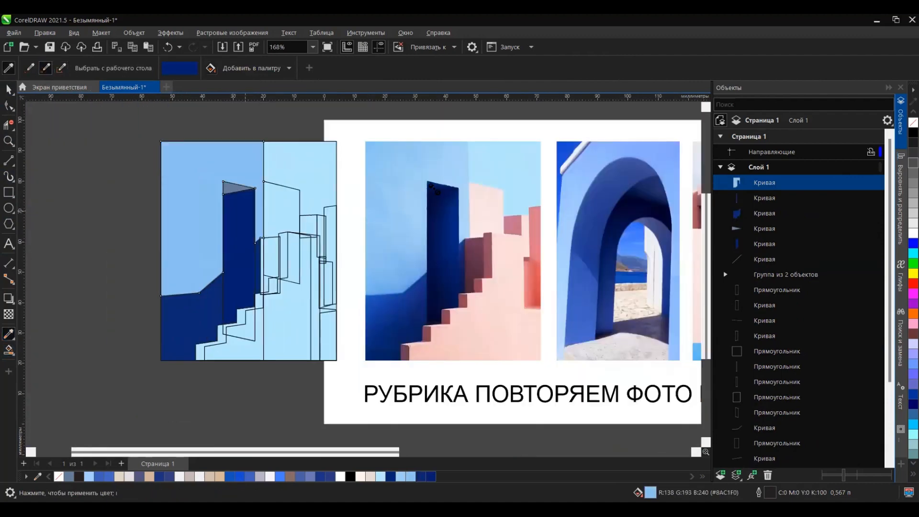
{"action": "scroll", "coordinate": [228, 191], "scroll_direction": "up", "scroll_amount": 3}
{"action": "left_click", "coordinate": [270, 181]}
{"action": "scroll", "coordinate": [294, 201], "scroll_direction": "down", "scroll_amount": 3}
{"action": "scroll", "coordinate": [314, 350], "scroll_direction": "up", "scroll_amount": 1}
Step: Delete the leftover doorway outline that crosses the lower steps of the staircase
{"action": "key", "text": "space"}
{"action": "left_click", "coordinate": [84, 292]}
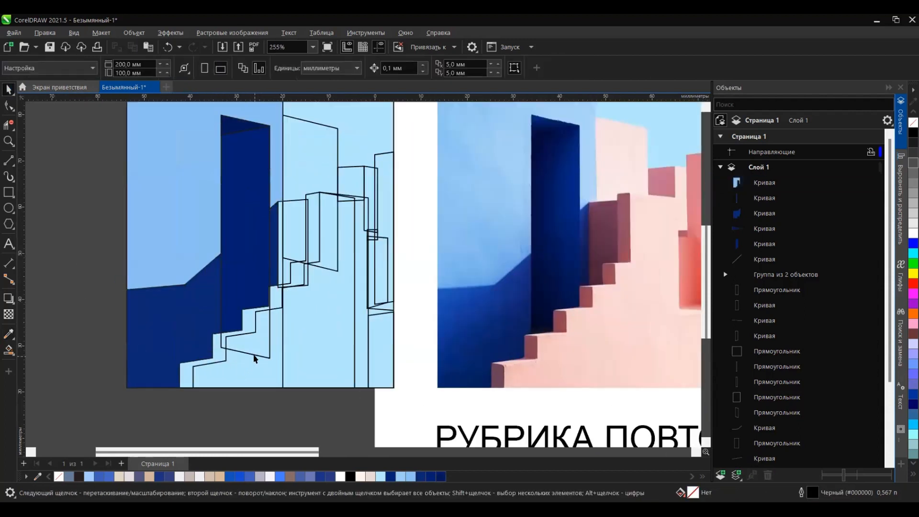
{"action": "left_click", "coordinate": [254, 356]}
{"action": "key", "text": "Escape"}
{"action": "left_click", "coordinate": [220, 335]}
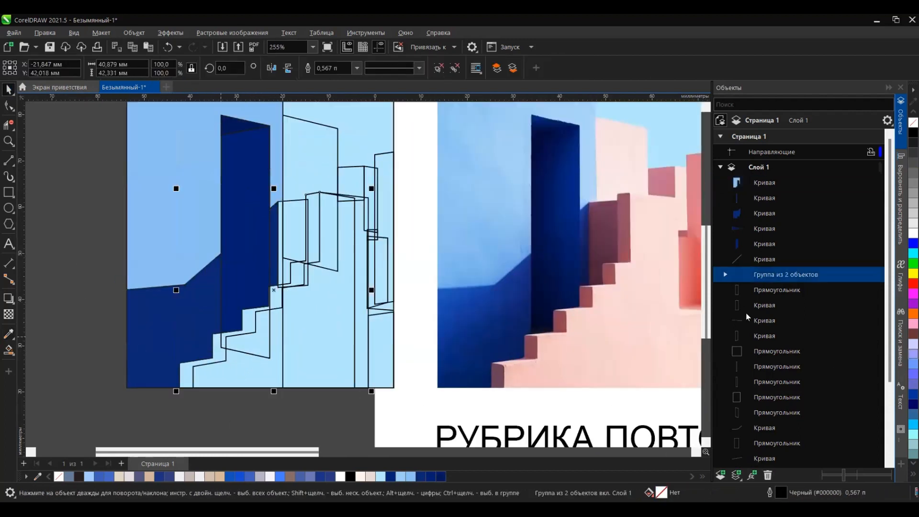
{"action": "left_click", "coordinate": [764, 334]}
{"action": "left_click", "coordinate": [768, 291]}
{"action": "scroll", "coordinate": [767, 378], "scroll_direction": "down", "scroll_amount": 5}
{"action": "left_click", "coordinate": [766, 398]}
{"action": "key", "text": "Delete"}
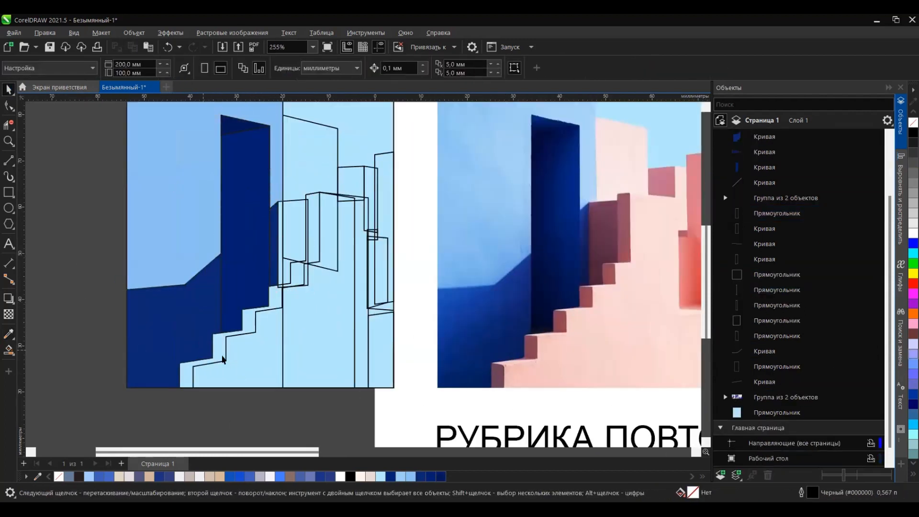
Step: Fill the shaded block between the doorway and the staircase with dark plum sampled from the photo
{"action": "scroll", "coordinate": [269, 247], "scroll_direction": "down", "scroll_amount": 1}
{"action": "left_click", "coordinate": [500, 281]}
{"action": "scroll", "coordinate": [276, 295], "scroll_direction": "up", "scroll_amount": 12}
{"action": "left_click", "coordinate": [246, 301]}
{"action": "scroll", "coordinate": [248, 304], "scroll_direction": "down", "scroll_amount": 11}
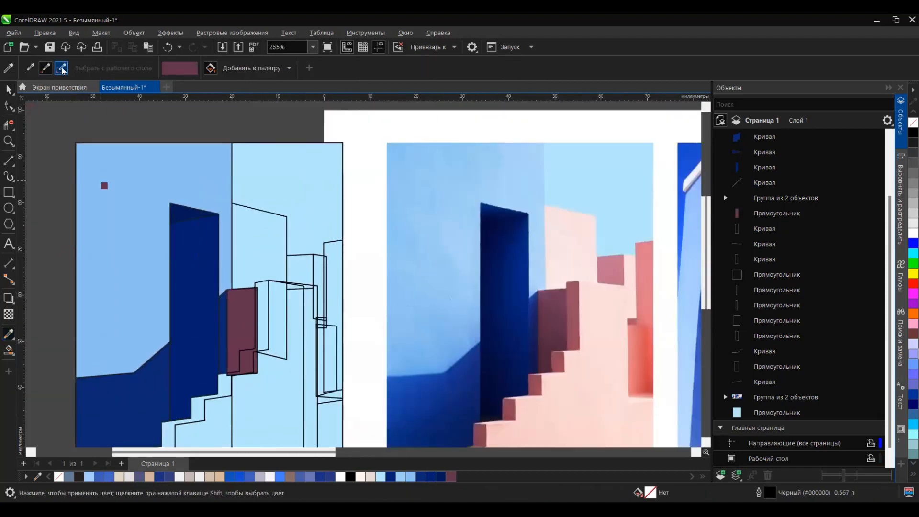
Step: Fill the tall rear wall with pale pink and the small shaded block beside it with mauve pink from the photo
{"action": "left_click", "coordinate": [62, 70]}
{"action": "left_click", "coordinate": [571, 245]}
{"action": "left_click", "coordinate": [264, 261]}
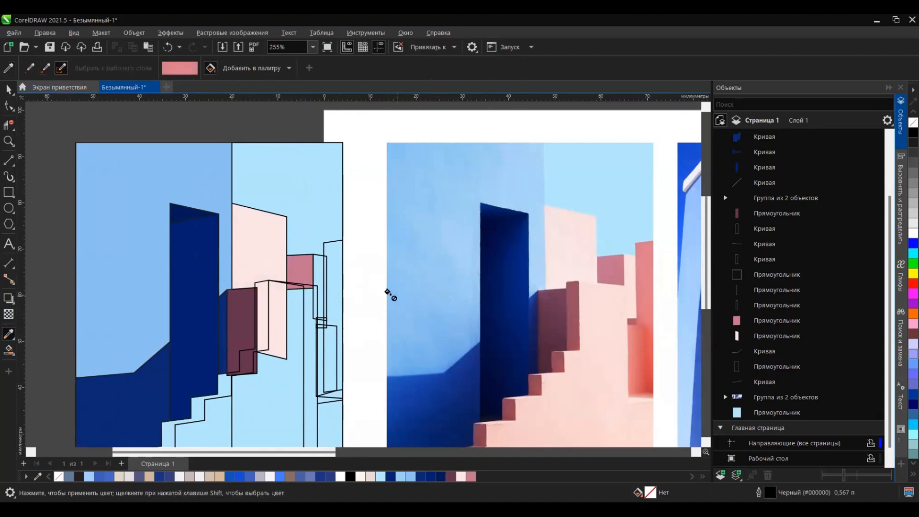
Step: Fill the coral wall at the picture's edge with salmon and the narrow lit face beside it with pale pink
{"action": "scroll", "coordinate": [375, 294], "scroll_direction": "up", "scroll_amount": 4}
{"action": "left_click", "coordinate": [291, 298]}
{"action": "scroll", "coordinate": [291, 298], "scroll_direction": "down", "scroll_amount": 4}
{"action": "left_click", "coordinate": [594, 258]}
{"action": "scroll", "coordinate": [287, 268], "scroll_direction": "up", "scroll_amount": 6}
{"action": "left_click", "coordinate": [267, 269]}
{"action": "scroll", "coordinate": [267, 268], "scroll_direction": "down", "scroll_amount": 7}
{"action": "scroll", "coordinate": [531, 325], "scroll_direction": "up", "scroll_amount": 4}
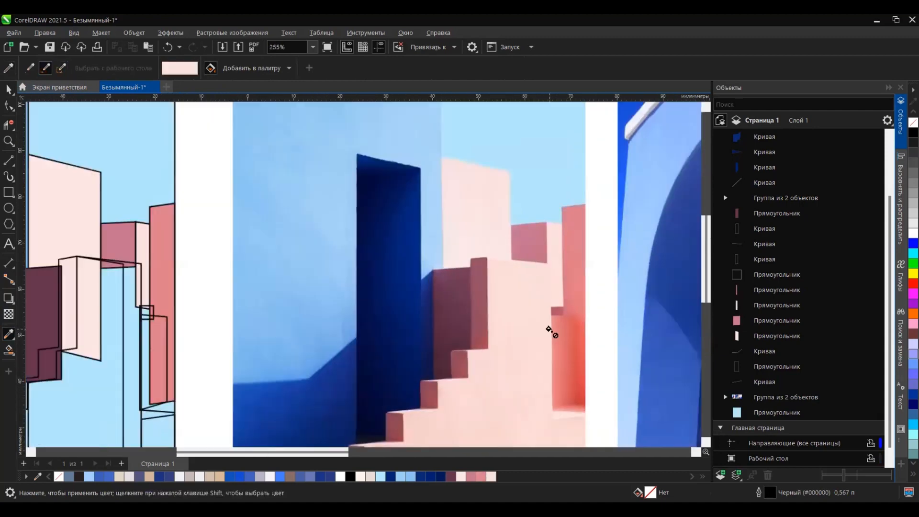
Step: Fill the small ledge above the coral recess with dusky rose sampled from the photo
{"action": "left_click", "coordinate": [30, 69]}
{"action": "left_click", "coordinate": [555, 306]}
{"action": "scroll", "coordinate": [80, 304], "scroll_direction": "up", "scroll_amount": 7}
{"action": "scroll", "coordinate": [88, 315], "scroll_direction": "down", "scroll_amount": 6}
{"action": "scroll", "coordinate": [216, 311], "scroll_direction": "up", "scroll_amount": 3}
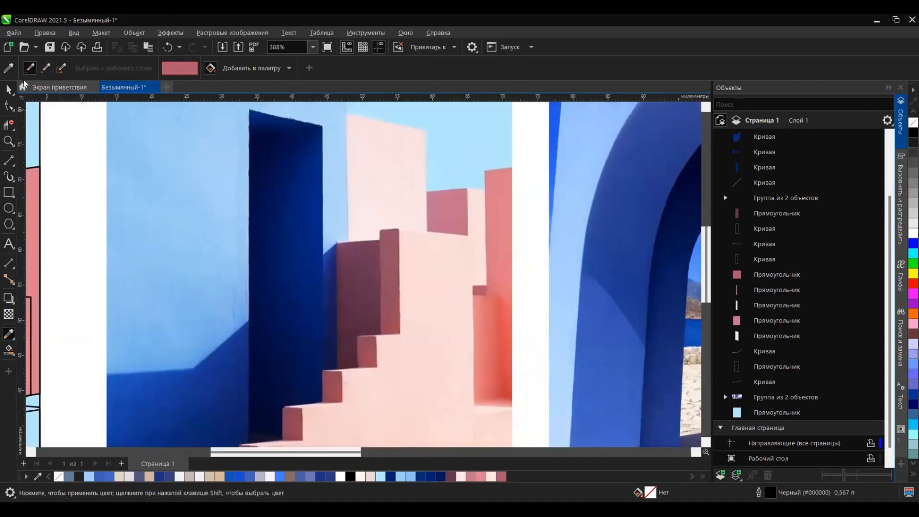
Step: Fill the recessed wall below the small ledge with coral red sampled from the photo
{"action": "left_click", "coordinate": [482, 328], "text": "shift"}
{"action": "scroll", "coordinate": [482, 327], "scroll_direction": "down", "scroll_amount": 4}
{"action": "scroll", "coordinate": [209, 327], "scroll_direction": "up", "scroll_amount": 8}
{"action": "left_click", "coordinate": [281, 357]}
{"action": "scroll", "coordinate": [298, 349], "scroll_direction": "down", "scroll_amount": 7}
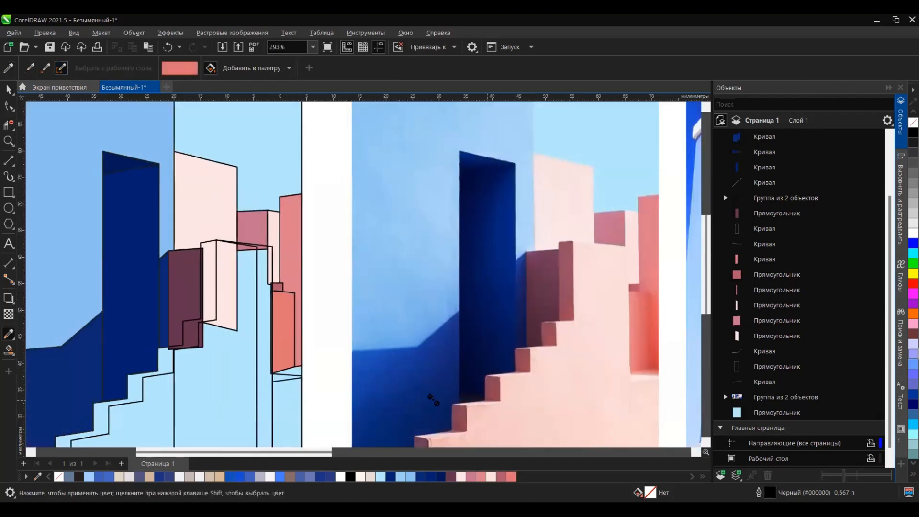
Step: Fill the wall section below the coral recess with pale pink sampled from the photo's staircase
{"action": "scroll", "coordinate": [265, 145], "scroll_direction": "down", "scroll_amount": 3}
{"action": "scroll", "coordinate": [473, 269], "scroll_direction": "up", "scroll_amount": 2}
{"action": "left_click", "coordinate": [46, 69]}
{"action": "left_click", "coordinate": [440, 270]}
{"action": "left_click", "coordinate": [172, 289]}
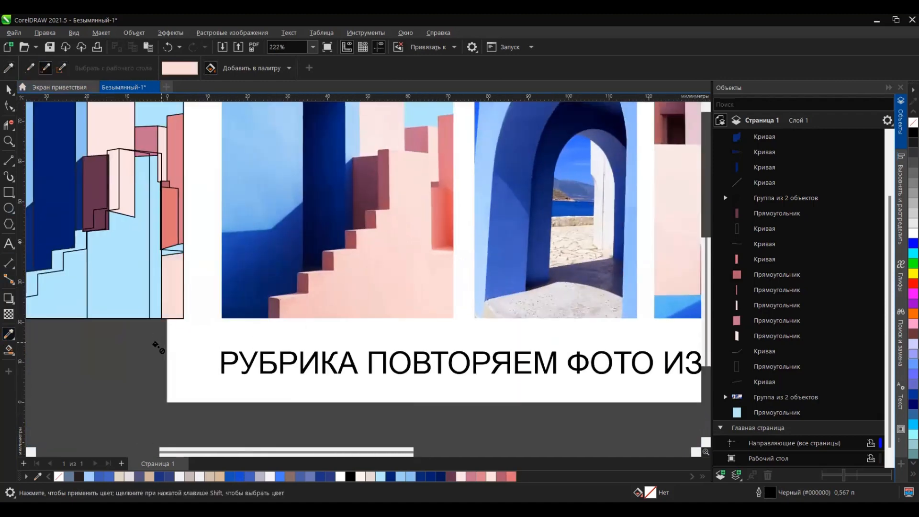
{"action": "scroll", "coordinate": [177, 248], "scroll_direction": "up", "scroll_amount": 5}
{"action": "scroll", "coordinate": [164, 267], "scroll_direction": "down", "scroll_amount": 4}
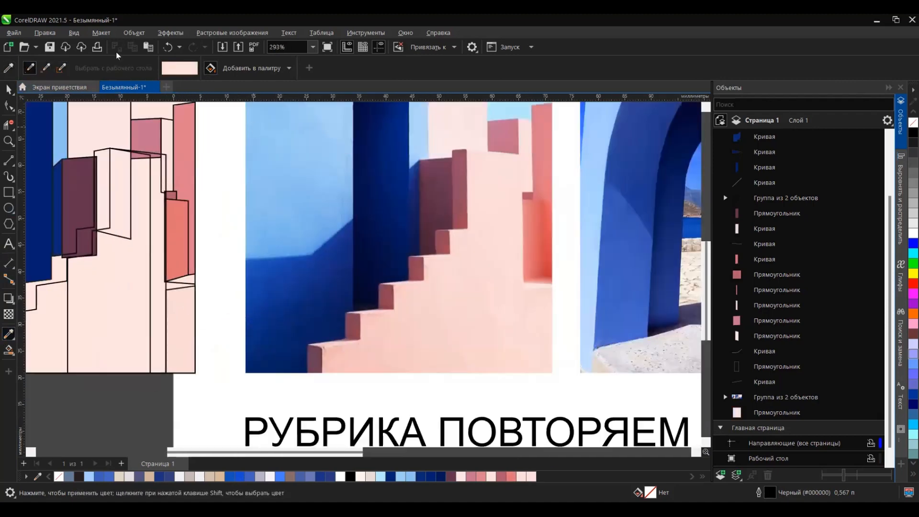
Step: Create Smart Fill shapes for the two thin slivers directly under the coral recess
{"action": "left_click", "coordinate": [9, 350]}
{"action": "scroll", "coordinate": [176, 281], "scroll_direction": "up", "scroll_amount": 4}
{"action": "left_click", "coordinate": [175, 290]}
{"action": "left_click", "coordinate": [189, 279]}
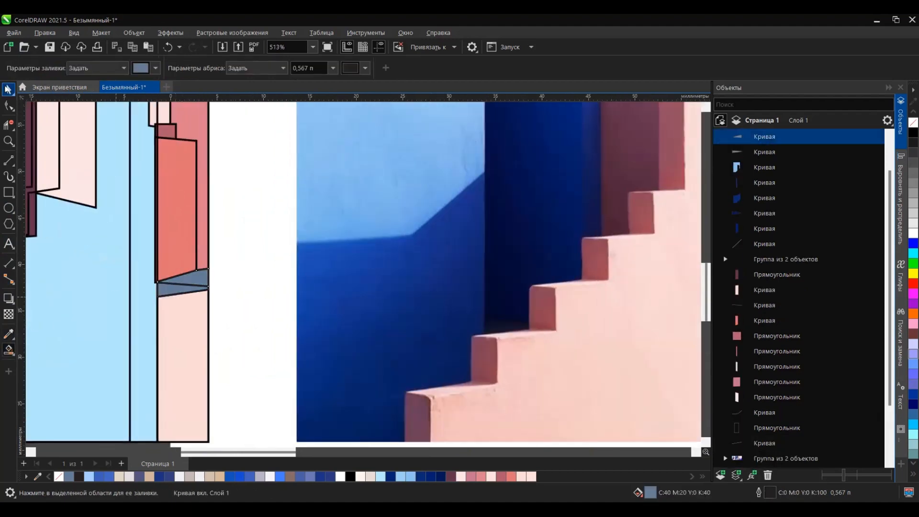
Step: Fill the lower sliver under the coral recess with pale pink and the upper one with salmon #EA9998 sampled from the photo
{"action": "left_click", "coordinate": [8, 90]}
{"action": "left_click", "coordinate": [8, 334]}
{"action": "scroll", "coordinate": [364, 307], "scroll_direction": "down", "scroll_amount": 2}
{"action": "scroll", "coordinate": [210, 287], "scroll_direction": "up", "scroll_amount": 3}
{"action": "scroll", "coordinate": [212, 330], "scroll_direction": "down", "scroll_amount": 3}
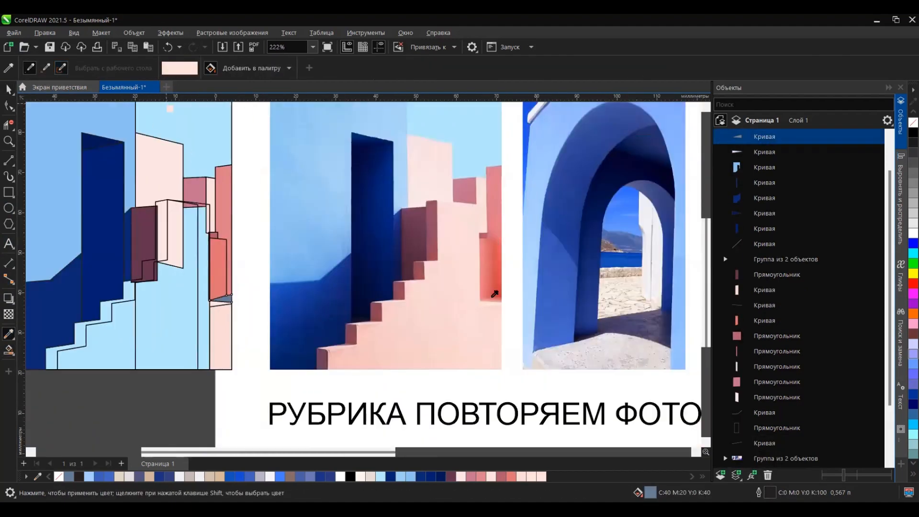
{"action": "left_click", "coordinate": [492, 297], "text": "shift"}
{"action": "scroll", "coordinate": [234, 299], "scroll_direction": "up", "scroll_amount": 3}
{"action": "left_click", "coordinate": [205, 297]}
{"action": "scroll", "coordinate": [393, 292], "scroll_direction": "down", "scroll_amount": 4}
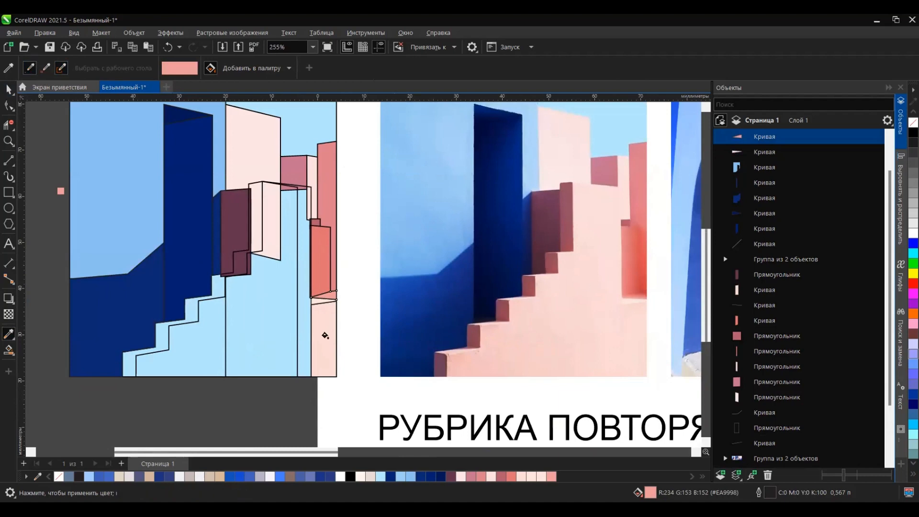
Step: Fill the front staircase curve with pale pink and the shaded staircase curve with dark rose sampled from the photo
{"action": "left_click", "coordinate": [325, 335], "text": "shift"}
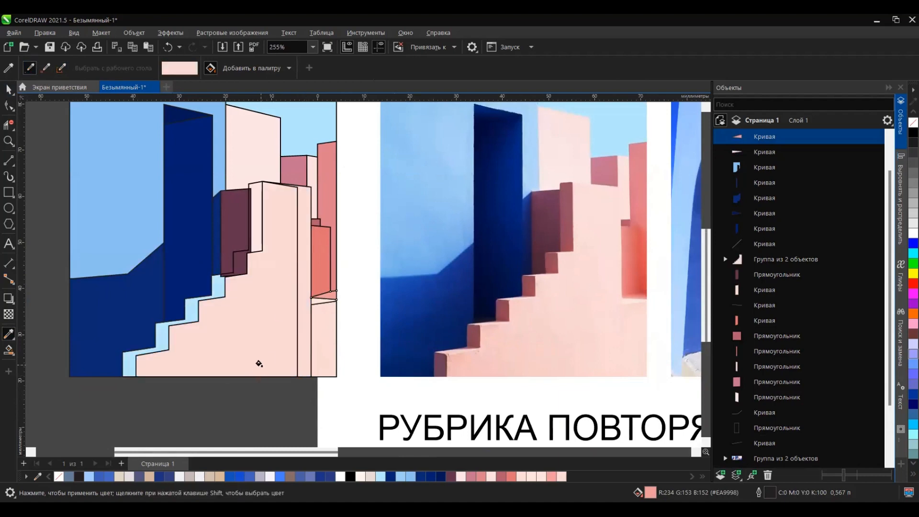
{"action": "left_click", "coordinate": [566, 198], "text": "shift"}
{"action": "scroll", "coordinate": [258, 242], "scroll_direction": "up", "scroll_amount": 2}
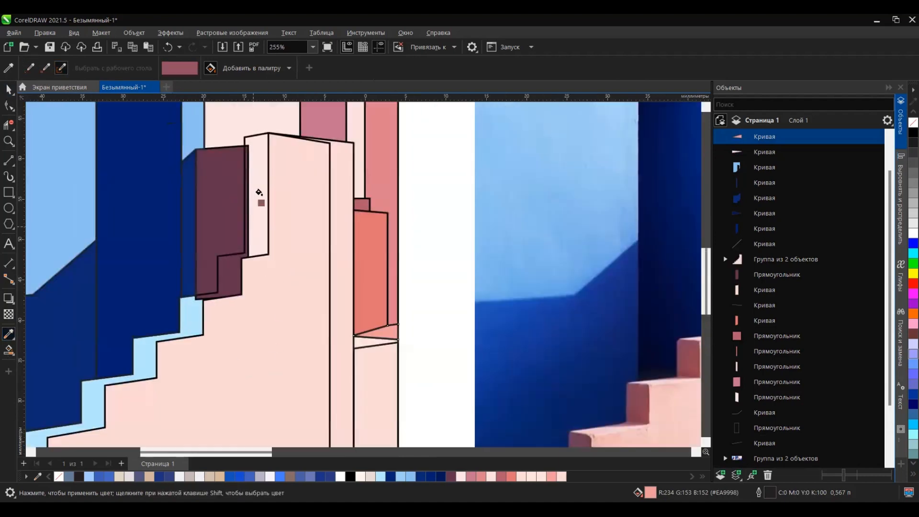
{"action": "left_click", "coordinate": [257, 194]}
Step: Reorder the staircase group so the dark rose curve lies behind the pale pink one
{"action": "key", "text": "space"}
{"action": "scroll", "coordinate": [378, 308], "scroll_direction": "down", "scroll_amount": 4}
{"action": "left_click", "coordinate": [330, 332]}
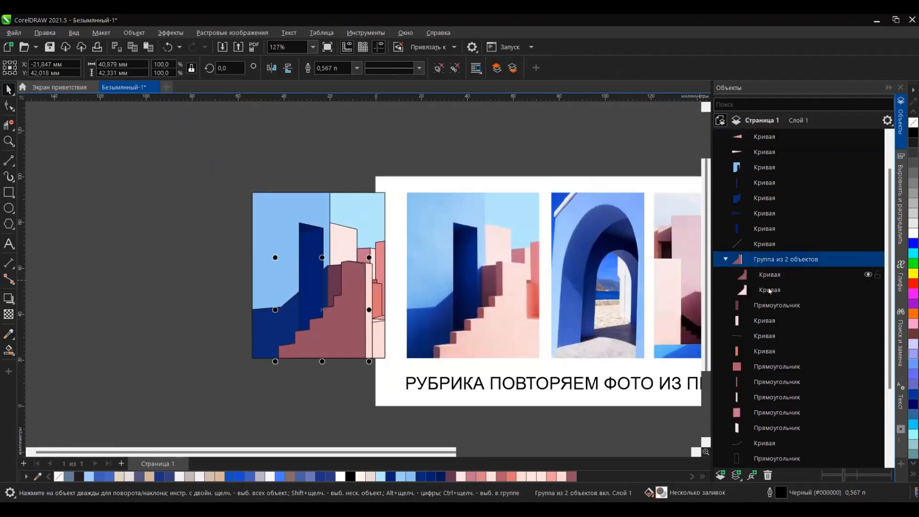
{"action": "left_click_drag", "start_coordinate": [769, 276], "coordinate": [764, 295]}
{"action": "left_click", "coordinate": [343, 420]}
{"action": "scroll", "coordinate": [312, 343], "scroll_direction": "up", "scroll_amount": 3}
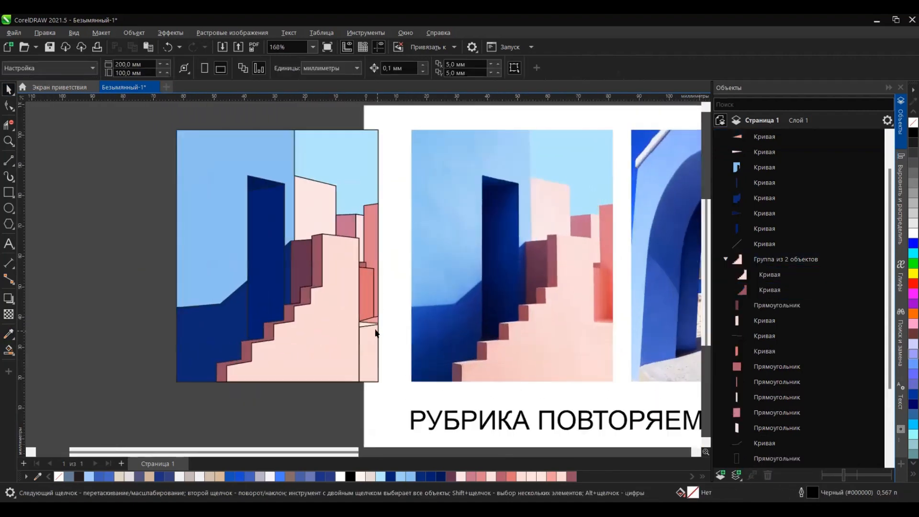
Step: Remove the outlines from all shapes of the illustration
{"action": "scroll", "coordinate": [375, 331], "scroll_direction": "down", "scroll_amount": 2}
{"action": "left_click_drag", "start_coordinate": [390, 164], "coordinate": [197, 418]}
{"action": "right_click", "coordinate": [58, 476]}
{"action": "left_click", "coordinate": [287, 409]}
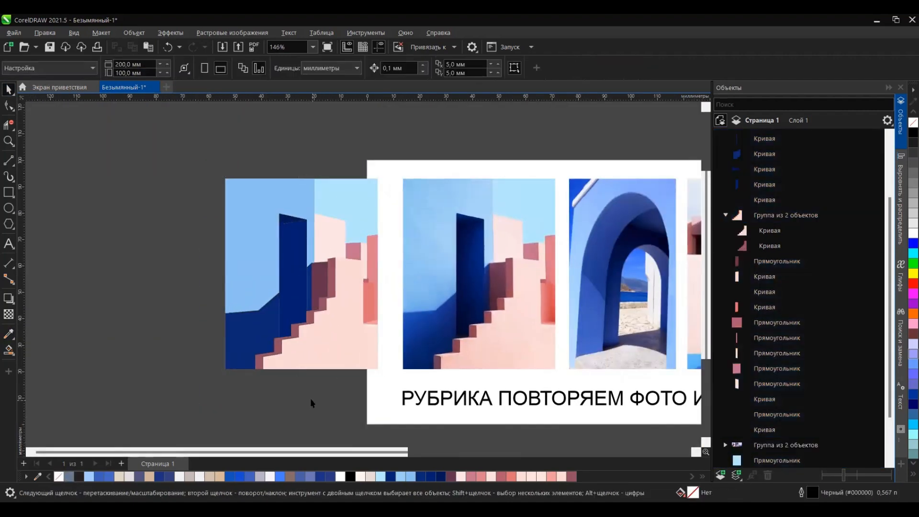
Step: Apply a linear gradient fill to the doorway, running from its staircase side towards the lit wall
{"action": "left_click", "coordinate": [302, 239]}
{"action": "scroll", "coordinate": [308, 236], "scroll_direction": "up", "scroll_amount": 3}
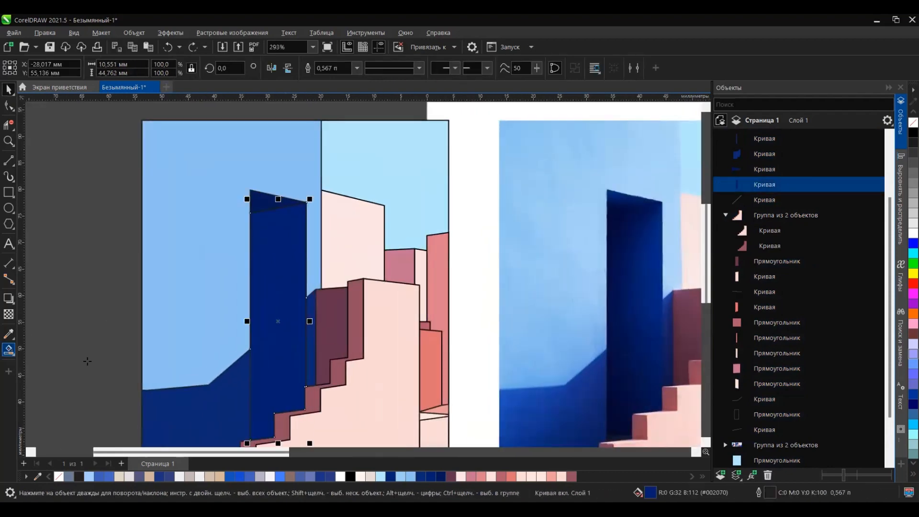
{"action": "left_click", "coordinate": [14, 354]}
{"action": "left_click", "coordinate": [53, 351]}
{"action": "left_click_drag", "start_coordinate": [294, 295], "coordinate": [221, 312]}
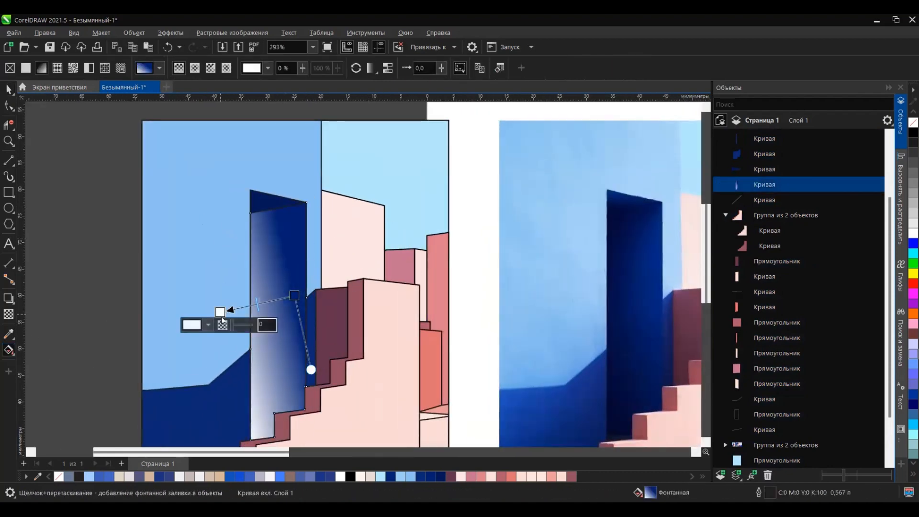
Step: Set the end color of the doorway's gradient to a very dark navy
{"action": "left_click", "coordinate": [209, 325]}
{"action": "left_click", "coordinate": [297, 300]}
{"action": "left_click", "coordinate": [311, 339]}
{"action": "left_click", "coordinate": [318, 144]}
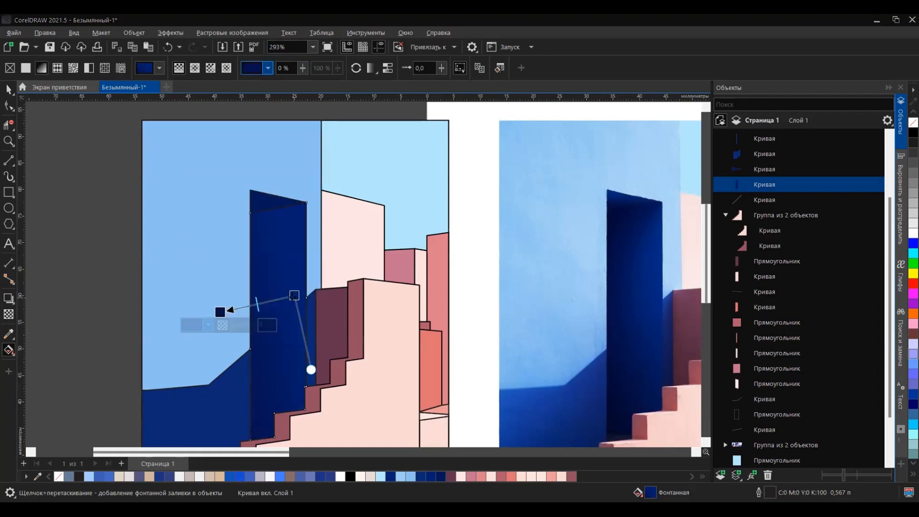
Step: Shift the doorway gradient's start to its right edge and apply a dark blue gradient to the doorway's top face
{"action": "left_click_drag", "start_coordinate": [294, 296], "coordinate": [306, 302]}
{"action": "left_click", "coordinate": [271, 213]}
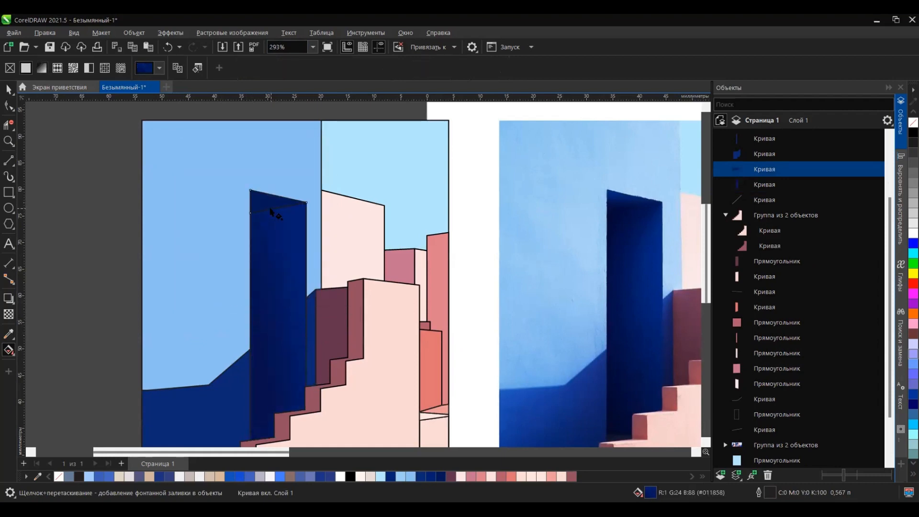
{"action": "left_click_drag", "start_coordinate": [251, 189], "coordinate": [253, 229]}
{"action": "left_click", "coordinate": [192, 202]}
{"action": "left_click", "coordinate": [294, 370]}
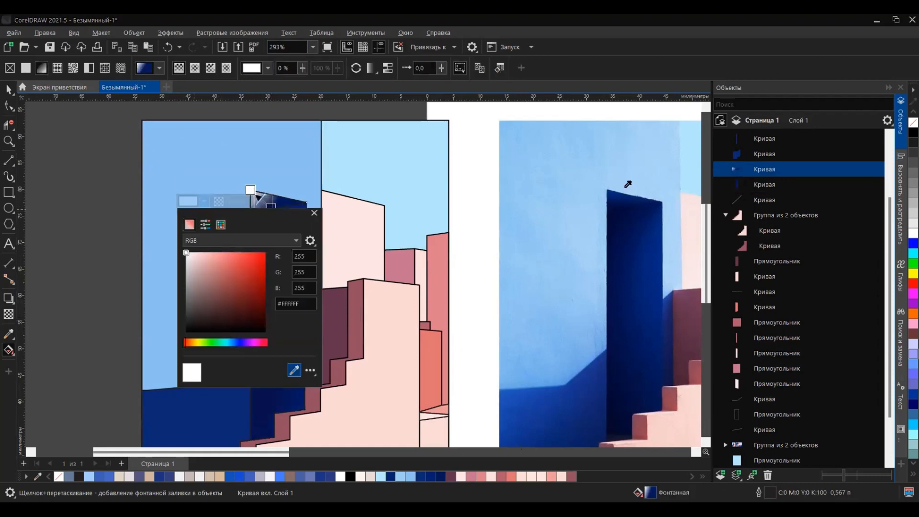
{"action": "left_click_drag", "start_coordinate": [272, 207], "coordinate": [264, 211]}
{"action": "scroll", "coordinate": [354, 192], "scroll_direction": "down", "scroll_amount": 2}
{"action": "scroll", "coordinate": [332, 275], "scroll_direction": "up", "scroll_amount": 2}
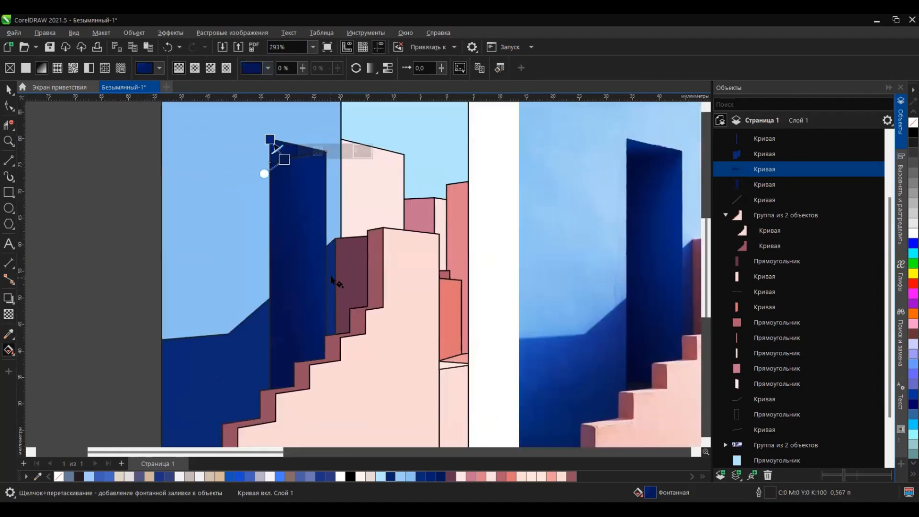
Step: Apply upward blue gradients to the narrow strip beside the plum wall and to the large shadow shape at the lower left
{"action": "left_click", "coordinate": [332, 277]}
{"action": "left_click_drag", "start_coordinate": [332, 329], "coordinate": [330, 254]}
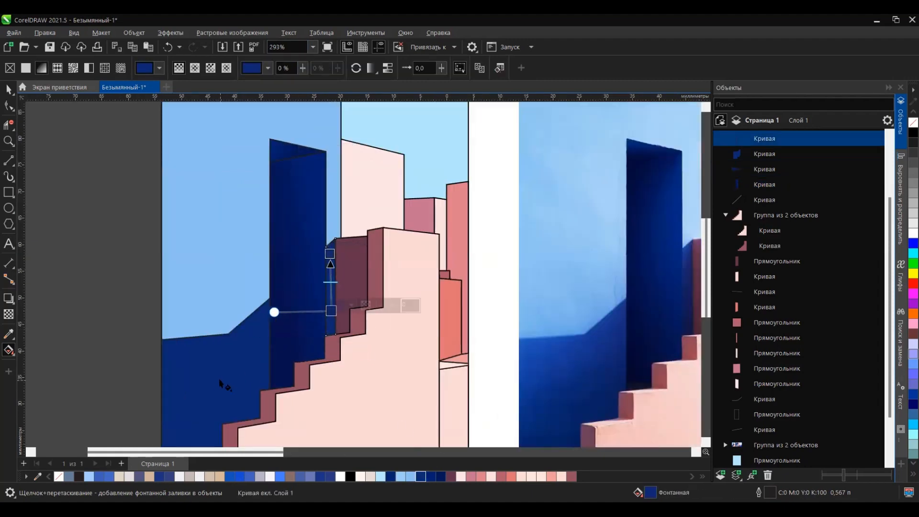
{"action": "scroll", "coordinate": [220, 382], "scroll_direction": "down", "scroll_amount": 2}
{"action": "scroll", "coordinate": [220, 413], "scroll_direction": "up", "scroll_amount": 2}
{"action": "left_click", "coordinate": [221, 407]}
{"action": "left_click_drag", "start_coordinate": [224, 395], "coordinate": [218, 295]}
{"action": "left_click", "coordinate": [331, 477]}
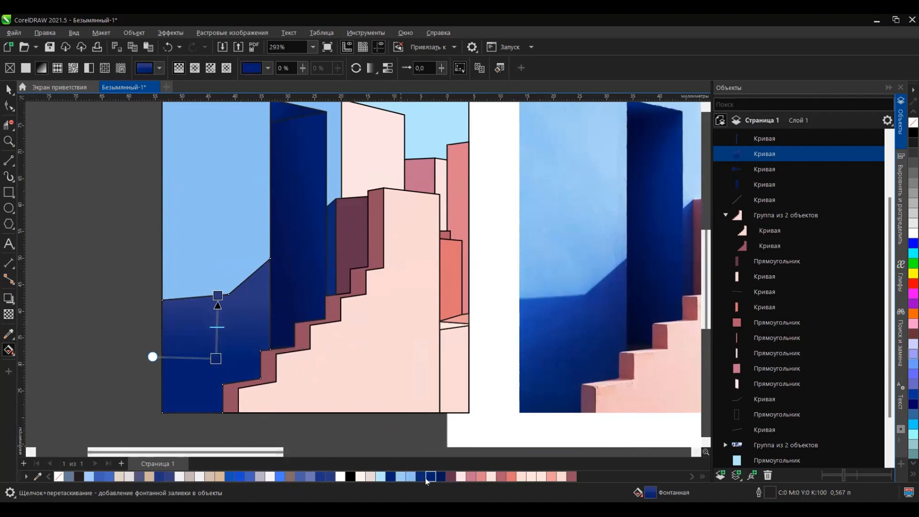
Step: Redirect the large shadow shape's gradient towards its upper left corner and sample its end color from the photo's shadow
{"action": "left_click_drag", "start_coordinate": [215, 358], "coordinate": [225, 350]}
{"action": "left_click", "coordinate": [238, 289]}
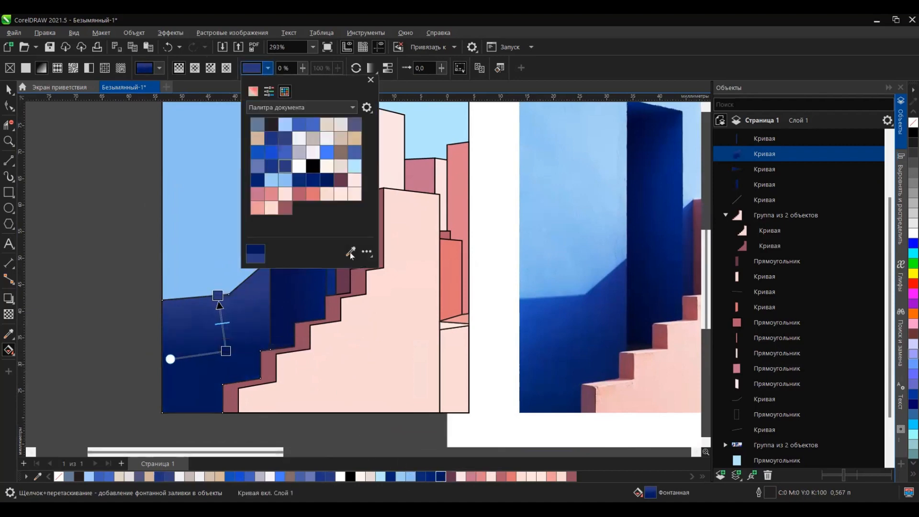
{"action": "left_click", "coordinate": [604, 289]}
{"action": "left_click_drag", "start_coordinate": [218, 303], "coordinate": [152, 273]}
{"action": "left_click", "coordinate": [331, 228]}
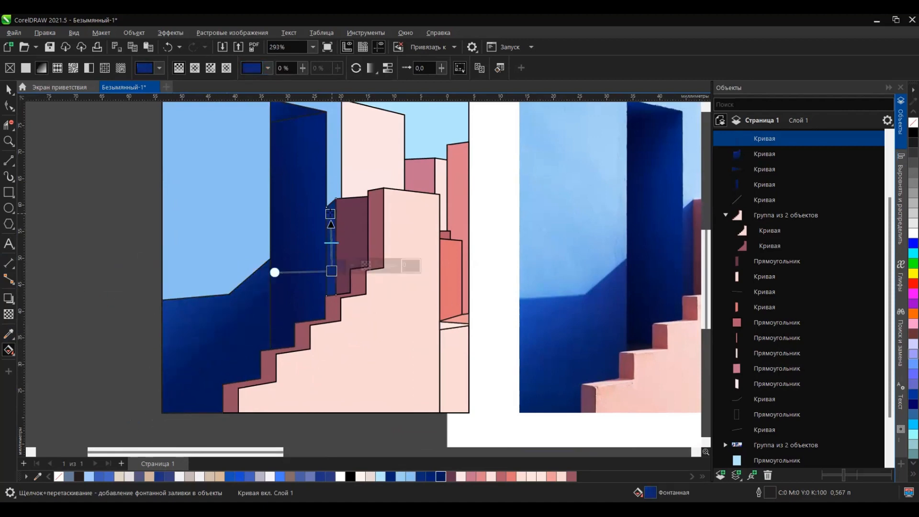
{"action": "left_click", "coordinate": [137, 231]}
Step: Apply a top-to-bottom gradient to the plum wall rectangle, ending in a darker plum sampled from the photo
{"action": "scroll", "coordinate": [432, 267], "scroll_direction": "right", "scroll_amount": 3}
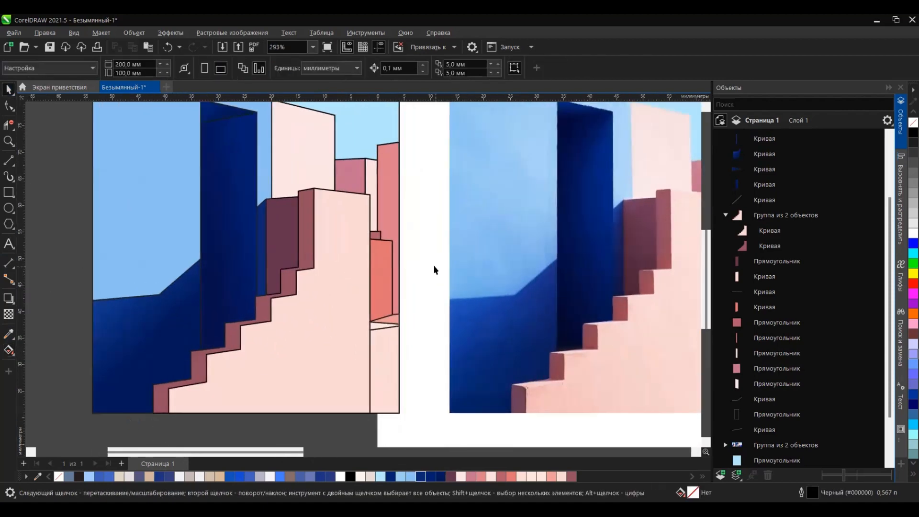
{"action": "left_click", "coordinate": [285, 223]}
{"action": "left_click_drag", "start_coordinate": [281, 299], "coordinate": [280, 203]}
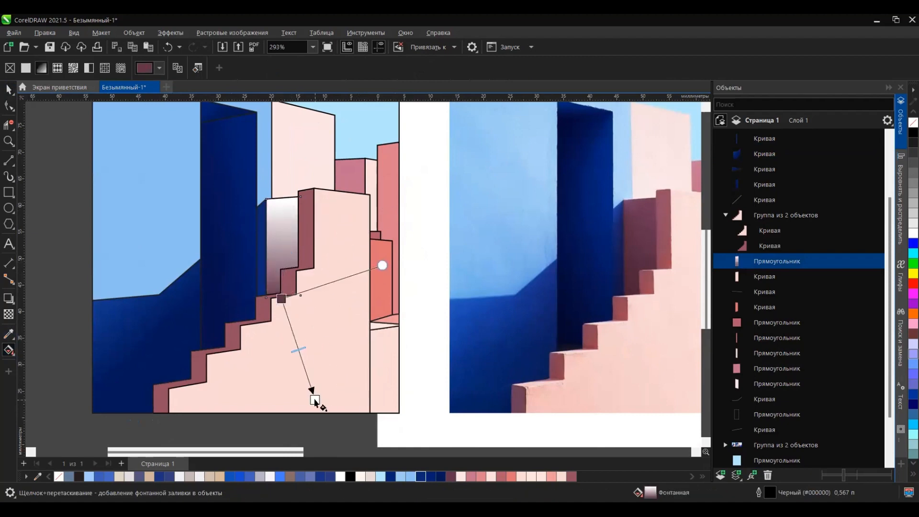
{"action": "left_click_drag", "start_coordinate": [314, 401], "coordinate": [314, 400]}
{"action": "left_click", "coordinate": [267, 68]}
{"action": "left_click", "coordinate": [358, 237]}
{"action": "left_click", "coordinate": [628, 272]}
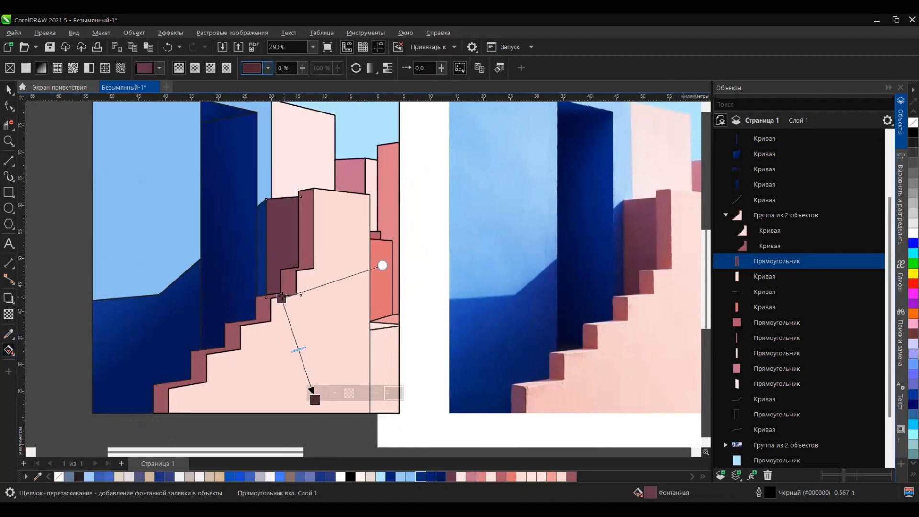
{"action": "left_click_drag", "start_coordinate": [282, 299], "coordinate": [287, 217]}
{"action": "left_click_drag", "start_coordinate": [315, 400], "coordinate": [295, 289]}
Step: Apply a gradient to the coral shape near the right edge, running towards the staircase with an end color sampled from the photo
{"action": "scroll", "coordinate": [187, 246], "scroll_direction": "down", "scroll_amount": 1}
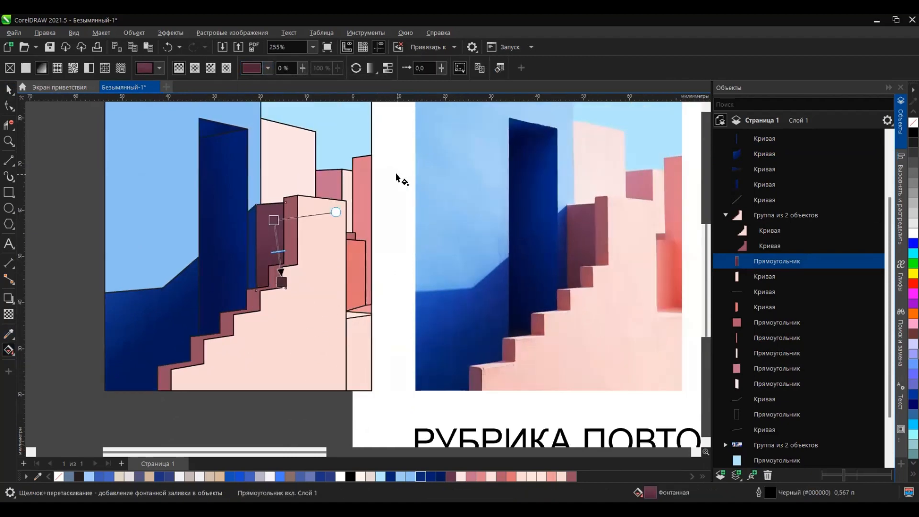
{"action": "left_click", "coordinate": [372, 281]}
{"action": "scroll", "coordinate": [372, 281], "scroll_direction": "up", "scroll_amount": 4}
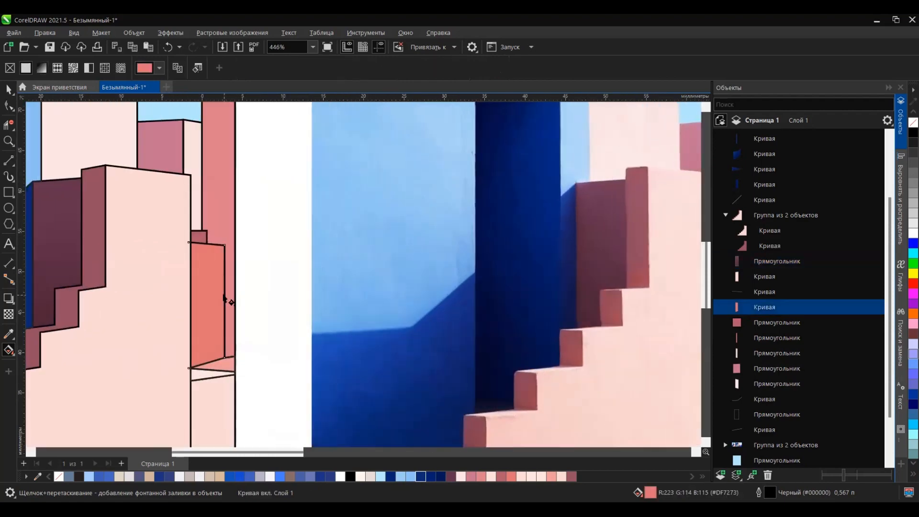
{"action": "scroll", "coordinate": [262, 302], "scroll_direction": "down", "scroll_amount": 1}
{"action": "left_click", "coordinate": [263, 299]}
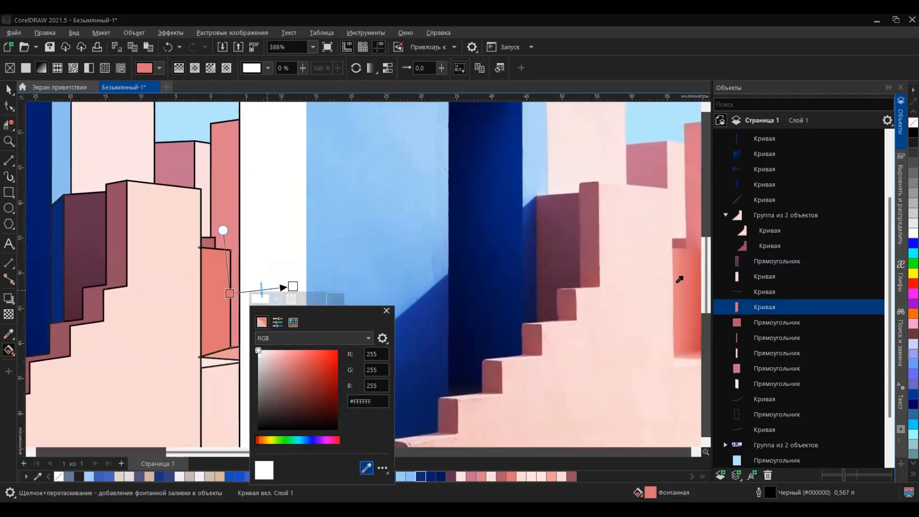
{"action": "left_click_drag", "start_coordinate": [293, 287], "coordinate": [201, 299]}
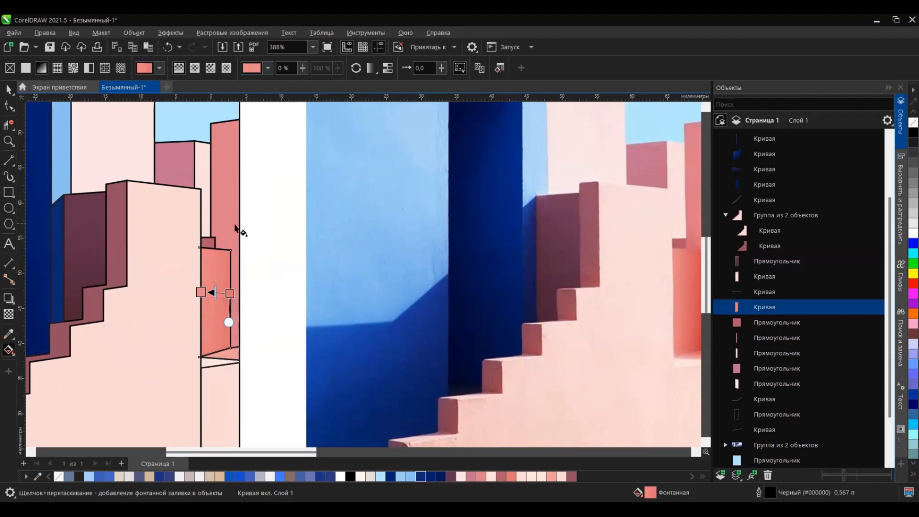
Step: Convert the tall rose wall at the right edge to curves and move its lower corner node down
{"action": "left_click", "coordinate": [229, 226]}
{"action": "scroll", "coordinate": [244, 314], "scroll_direction": "down", "scroll_amount": 2}
{"action": "scroll", "coordinate": [259, 321], "scroll_direction": "up", "scroll_amount": 5}
{"action": "scroll", "coordinate": [210, 299], "scroll_direction": "down", "scroll_amount": 3}
{"action": "key", "text": "F10"}
{"action": "scroll", "coordinate": [177, 263], "scroll_direction": "up", "scroll_amount": 1}
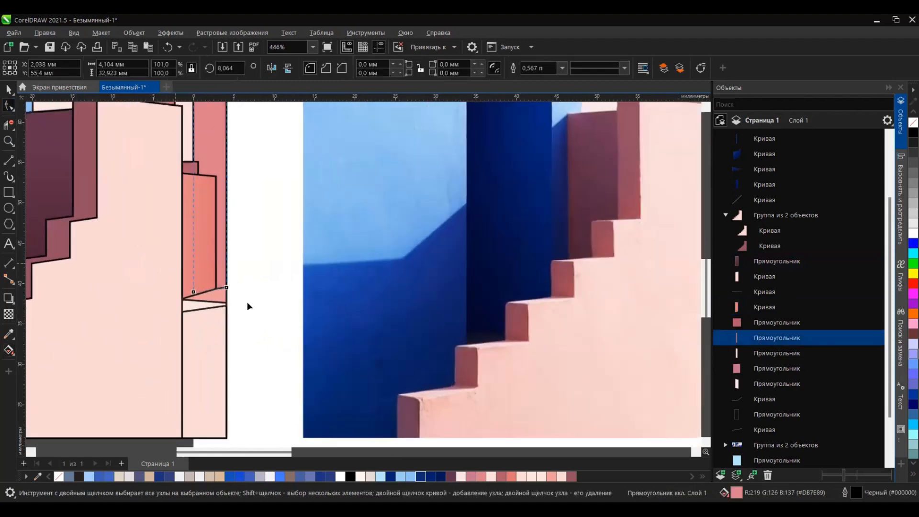
{"action": "scroll", "coordinate": [221, 293], "scroll_direction": "up", "scroll_amount": 6}
{"action": "left_click", "coordinate": [227, 288]}
{"action": "left_click", "coordinate": [224, 268]}
{"action": "key", "text": "ctrl+q"}
{"action": "left_click_drag", "start_coordinate": [234, 280], "coordinate": [234, 297]}
{"action": "scroll", "coordinate": [266, 272], "scroll_direction": "down", "scroll_amount": 2}
Step: Apply a downward gradient fill to the tall rose wall at the right edge
{"action": "left_click", "coordinate": [9, 90]}
{"action": "left_click", "coordinate": [8, 349]}
{"action": "scroll", "coordinate": [233, 154], "scroll_direction": "down", "scroll_amount": 3}
{"action": "left_click_drag", "start_coordinate": [234, 154], "coordinate": [244, 283]}
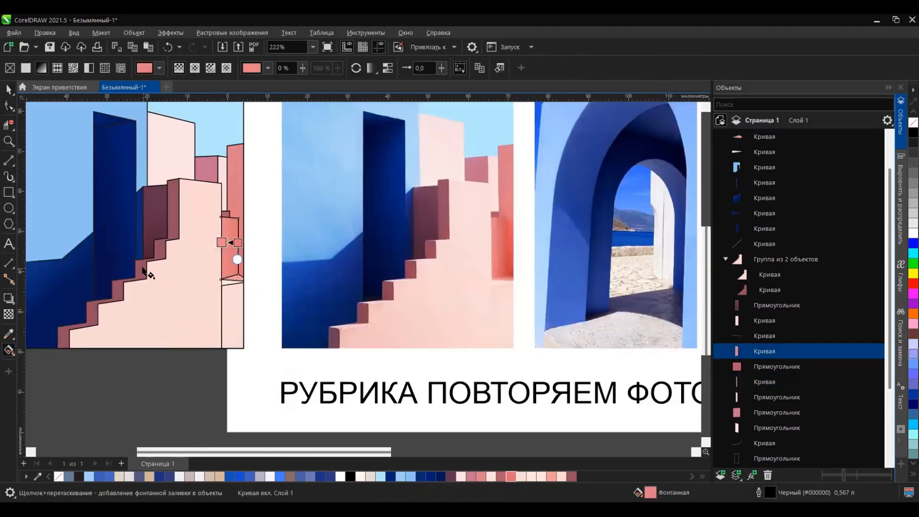
Step: Draw short straight lines across the corners of the staircase's rose side to separate each tread from its riser
{"action": "left_click", "coordinate": [8, 160]}
{"action": "scroll", "coordinate": [163, 170], "scroll_direction": "up", "scroll_amount": 6}
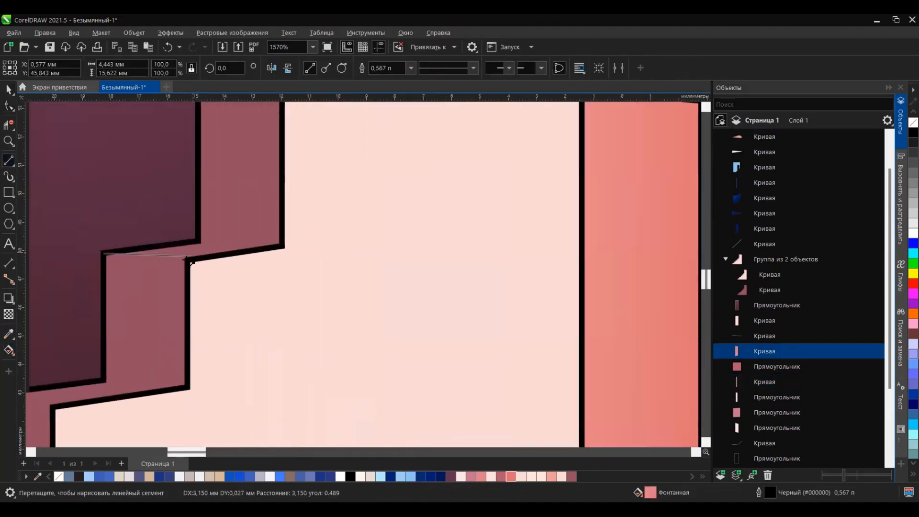
{"action": "left_click_drag", "start_coordinate": [199, 242], "coordinate": [282, 247]}
{"action": "scroll", "coordinate": [282, 246], "scroll_direction": "down", "scroll_amount": 6}
{"action": "scroll", "coordinate": [182, 320], "scroll_direction": "up", "scroll_amount": 6}
{"action": "left_click_drag", "start_coordinate": [102, 299], "coordinate": [184, 307]}
{"action": "left_click_drag", "start_coordinate": [235, 281], "coordinate": [394, 300]}
{"action": "scroll", "coordinate": [318, 289], "scroll_direction": "down", "scroll_amount": 10}
{"action": "scroll", "coordinate": [225, 325], "scroll_direction": "up", "scroll_amount": 5}
{"action": "left_click_drag", "start_coordinate": [210, 371], "coordinate": [345, 270]}
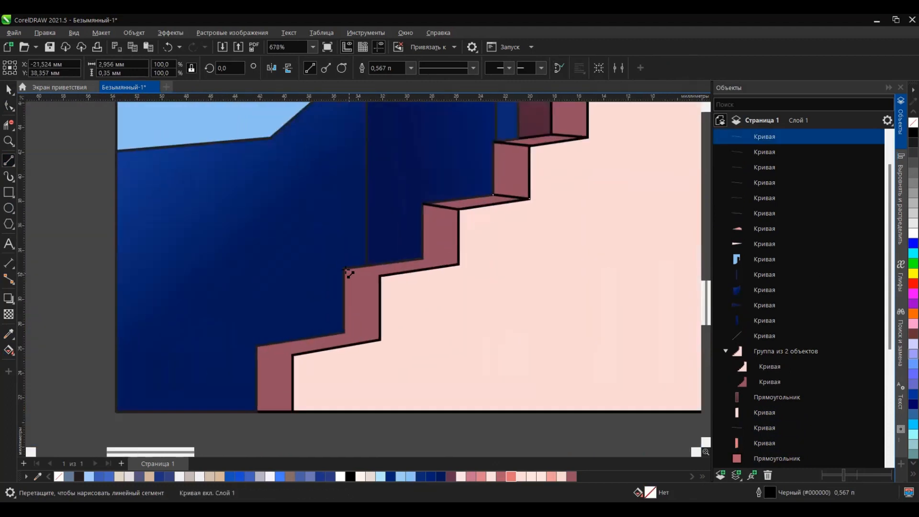
{"action": "left_click_drag", "start_coordinate": [424, 260], "coordinate": [459, 264]}
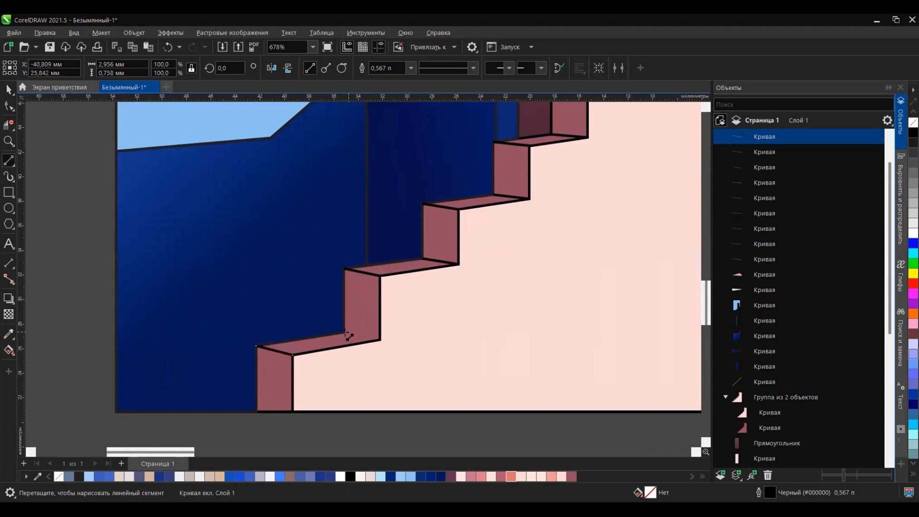
{"action": "left_click_drag", "start_coordinate": [347, 333], "coordinate": [380, 340]}
Step: Create filled shapes for the five stair treads with the Smart Fill tool
{"action": "scroll", "coordinate": [256, 313], "scroll_direction": "down", "scroll_amount": 6}
{"action": "left_click", "coordinate": [8, 336]}
{"action": "scroll", "coordinate": [253, 284], "scroll_direction": "up", "scroll_amount": 1}
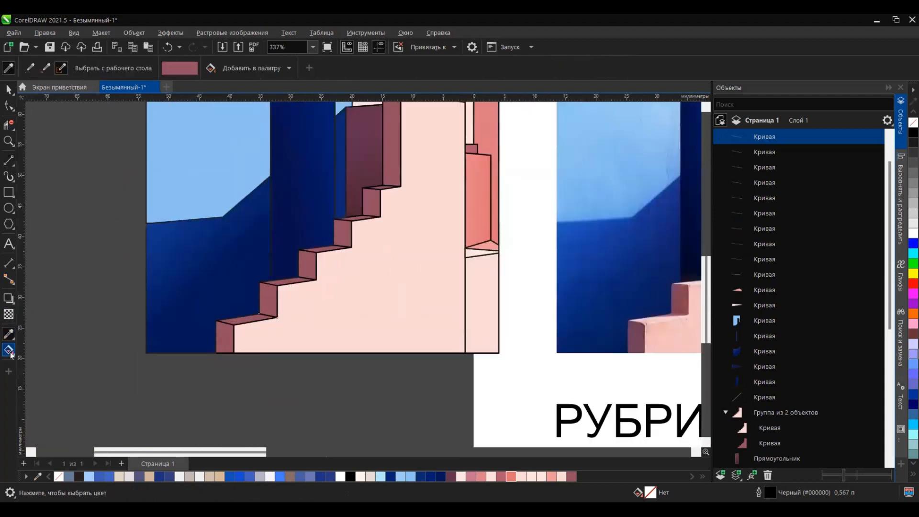
{"action": "left_click", "coordinate": [9, 351]}
{"action": "left_click", "coordinate": [13, 353]}
{"action": "left_click", "coordinate": [50, 366]}
{"action": "left_click", "coordinate": [247, 319]}
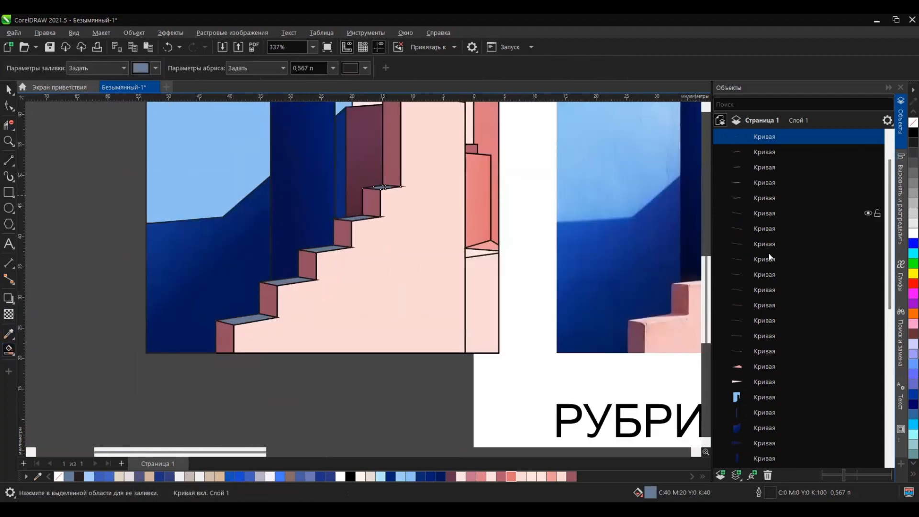
Step: Group the five tread shapes and recolor them pale pink (#E6CCCD), sampled from the photo's steps
{"action": "left_click", "coordinate": [765, 197], "text": "shift"}
{"action": "key", "text": "ctrl+g"}
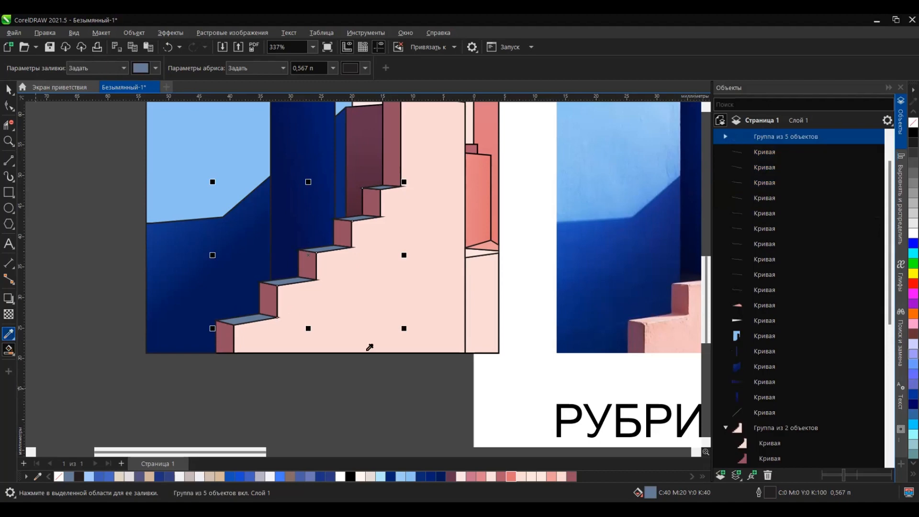
{"action": "left_click", "coordinate": [658, 317]}
{"action": "scroll", "coordinate": [148, 315], "scroll_direction": "up", "scroll_amount": 2}
{"action": "left_click", "coordinate": [7, 90]}
{"action": "scroll", "coordinate": [355, 311], "scroll_direction": "down", "scroll_amount": 5}
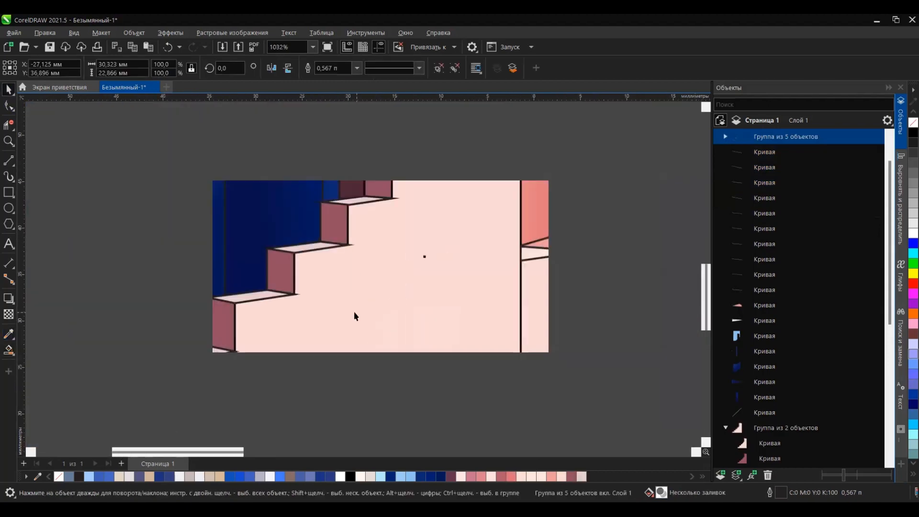
{"action": "left_click", "coordinate": [294, 356]}
Step: Reshape the right end of the lowest stair tread by moving its corner node
{"action": "scroll", "coordinate": [301, 327], "scroll_direction": "up", "scroll_amount": 3}
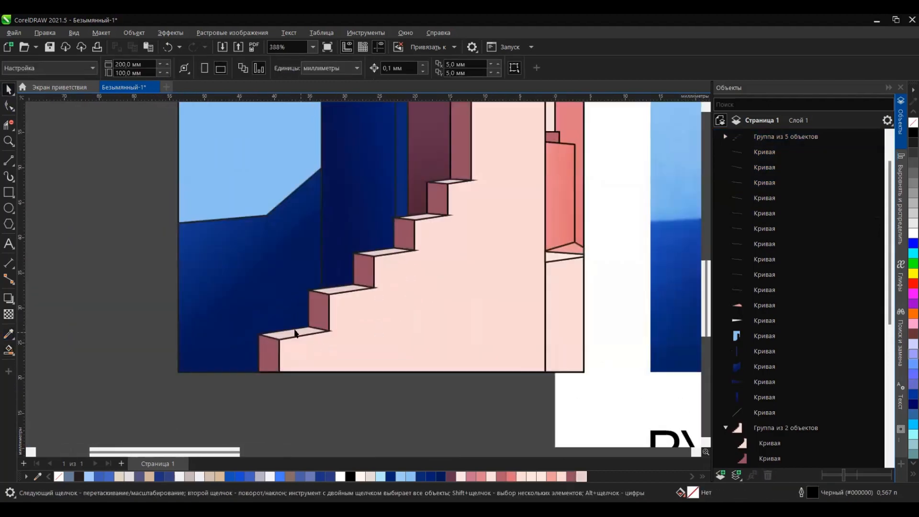
{"action": "key", "text": "F10"}
{"action": "left_click", "coordinate": [293, 331]}
{"action": "scroll", "coordinate": [288, 327], "scroll_direction": "up", "scroll_amount": 3}
{"action": "left_click", "coordinate": [396, 360]}
{"action": "left_click", "coordinate": [394, 359]}
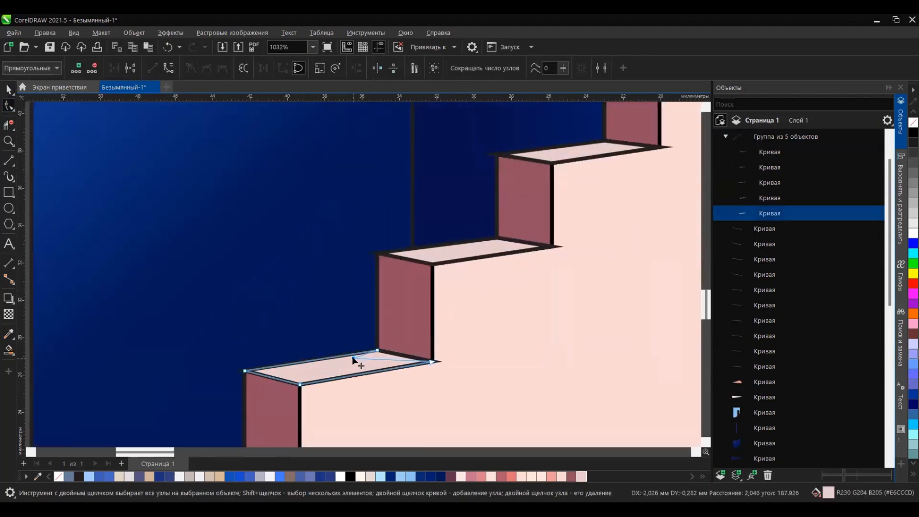
{"action": "key", "text": "space"}
{"action": "scroll", "coordinate": [325, 253], "scroll_direction": "down", "scroll_amount": 6}
{"action": "left_click", "coordinate": [272, 382]}
Step: Apply a downward gradient fill to the small triangular ledge at the foot of the coral wall
{"action": "scroll", "coordinate": [276, 346], "scroll_direction": "down", "scroll_amount": 2}
{"action": "scroll", "coordinate": [349, 340], "scroll_direction": "up", "scroll_amount": 3}
{"action": "left_click_drag", "start_coordinate": [348, 341], "coordinate": [114, 411]}
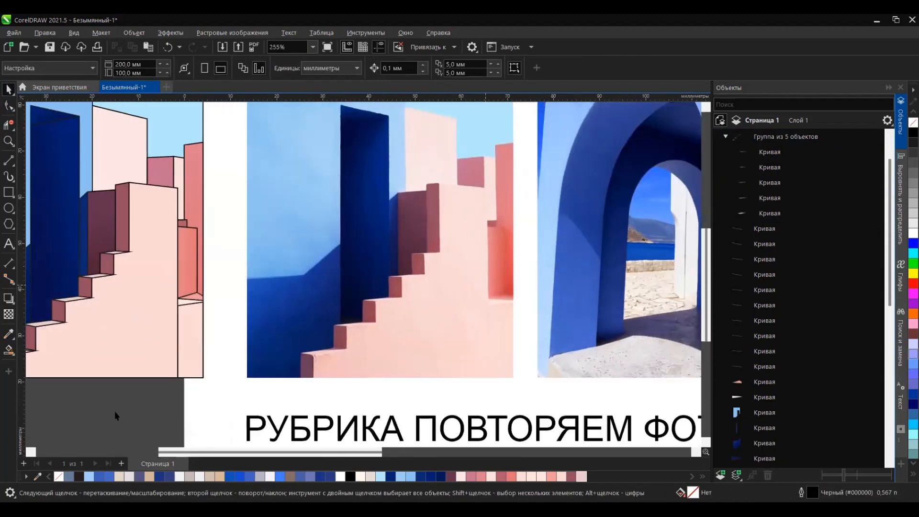
{"action": "scroll", "coordinate": [190, 300], "scroll_direction": "up", "scroll_amount": 1}
{"action": "scroll", "coordinate": [190, 300], "scroll_direction": "up", "scroll_amount": 1}
{"action": "left_click", "coordinate": [190, 300]}
{"action": "scroll", "coordinate": [179, 316], "scroll_direction": "up", "scroll_amount": 3}
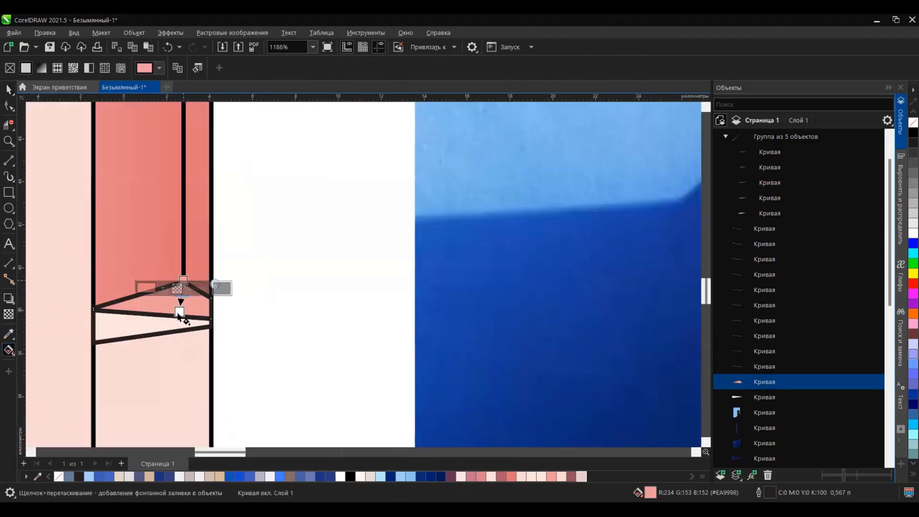
{"action": "left_click_drag", "start_coordinate": [192, 222], "coordinate": [193, 222]}
{"action": "left_click_drag", "start_coordinate": [168, 311], "coordinate": [176, 286]}
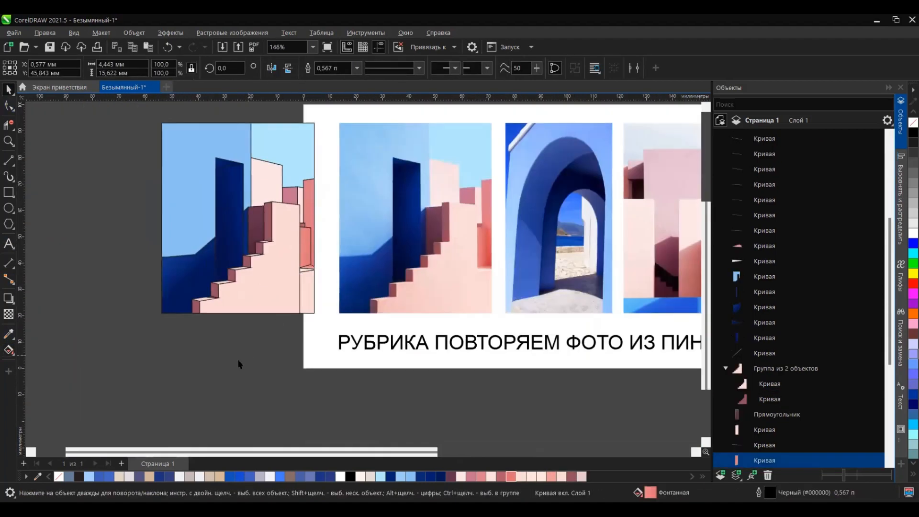
Step: Select the whole staircase illustration and remove the outlines from all its shapes
{"action": "scroll", "coordinate": [241, 319], "scroll_direction": "down", "scroll_amount": 3}
{"action": "left_click_drag", "start_coordinate": [169, 167], "coordinate": [304, 332]}
{"action": "right_click", "coordinate": [913, 122]}
{"action": "scroll", "coordinate": [268, 216], "scroll_direction": "up", "scroll_amount": 4}
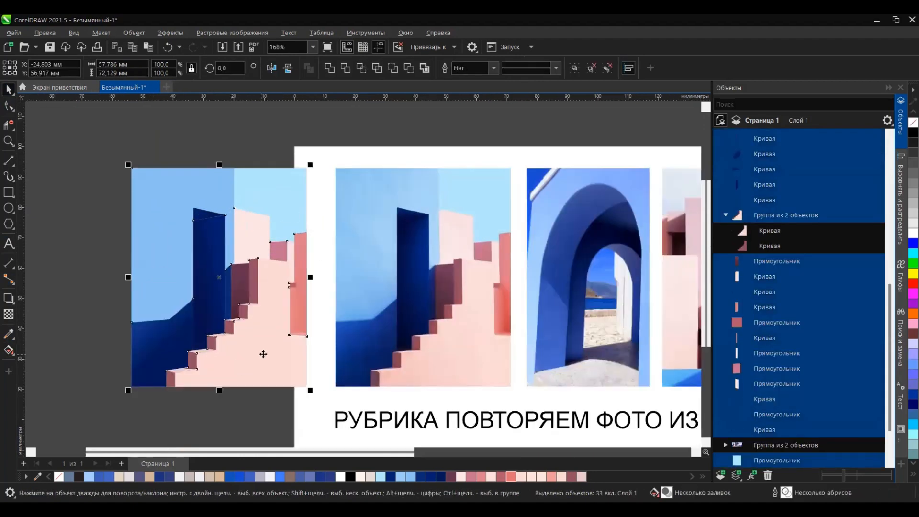
{"action": "left_click", "coordinate": [230, 417]}
Step: Group all shapes of the staircase illustration and move the group further away from the page
{"action": "scroll", "coordinate": [439, 201], "scroll_direction": "down", "scroll_amount": 1}
{"action": "scroll", "coordinate": [320, 288], "scroll_direction": "up", "scroll_amount": 3}
{"action": "scroll", "coordinate": [320, 287], "scroll_direction": "down", "scroll_amount": 4}
{"action": "scroll", "coordinate": [441, 318], "scroll_direction": "up", "scroll_amount": 5}
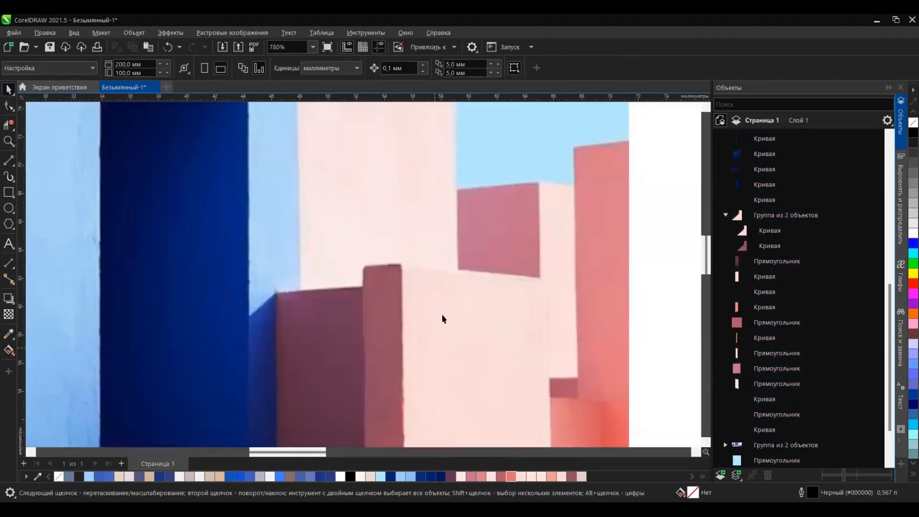
{"action": "scroll", "coordinate": [431, 309], "scroll_direction": "down", "scroll_amount": 5}
{"action": "left_click", "coordinate": [423, 301]}
{"action": "left_click_drag", "start_coordinate": [345, 197], "coordinate": [165, 376]}
{"action": "key", "text": "ctrl+g"}
{"action": "left_click_drag", "start_coordinate": [249, 297], "coordinate": [184, 296]}
{"action": "left_click", "coordinate": [287, 378]}
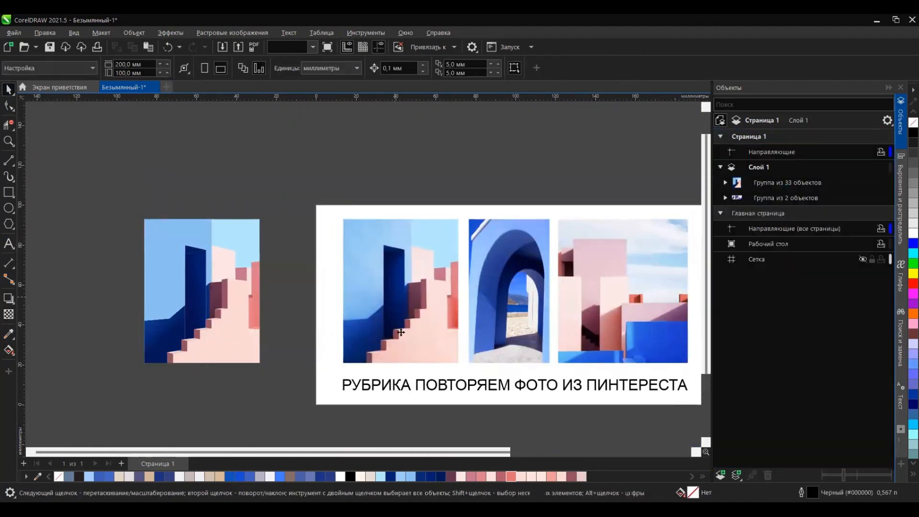
Step: Move the grouped staircase illustration above the first photo
{"action": "left_click", "coordinate": [430, 258], "text": "ctrl"}
{"action": "left_click", "coordinate": [403, 206]}
{"action": "scroll", "coordinate": [400, 221], "scroll_direction": "down", "scroll_amount": 1}
{"action": "left_click_drag", "start_coordinate": [287, 278], "coordinate": [416, 177]}
{"action": "left_click", "coordinate": [517, 181]}
Step: Draw a rectangle framing the second photo with the blue arch
{"action": "scroll", "coordinate": [524, 264], "scroll_direction": "up", "scroll_amount": 3}
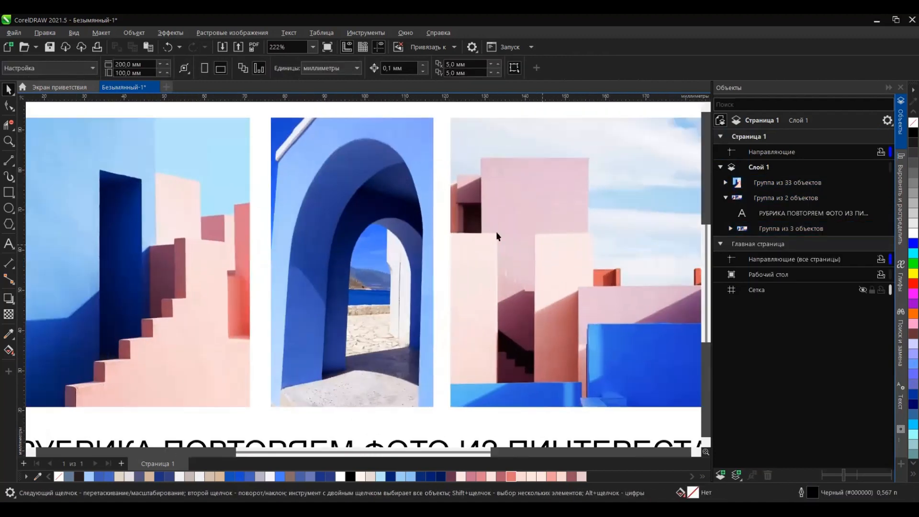
{"action": "scroll", "coordinate": [495, 234], "scroll_direction": "down", "scroll_amount": 2}
{"action": "scroll", "coordinate": [479, 165], "scroll_direction": "up", "scroll_amount": 2}
{"action": "scroll", "coordinate": [345, 208], "scroll_direction": "down", "scroll_amount": 5}
{"action": "scroll", "coordinate": [337, 280], "scroll_direction": "up", "scroll_amount": 3}
{"action": "key", "text": "F6"}
{"action": "left_click_drag", "start_coordinate": [242, 156], "coordinate": [384, 408]}
Step: Draw a straight line about 23 mm long up the arch wall's left edge to the white trim
{"action": "scroll", "coordinate": [295, 219], "scroll_direction": "up", "scroll_amount": 4}
{"action": "scroll", "coordinate": [216, 206], "scroll_direction": "down", "scroll_amount": 5}
{"action": "left_click", "coordinate": [9, 160]}
{"action": "scroll", "coordinate": [221, 302], "scroll_direction": "up", "scroll_amount": 1}
{"action": "scroll", "coordinate": [210, 191], "scroll_direction": "up", "scroll_amount": 4}
{"action": "left_click_drag", "start_coordinate": [210, 292], "coordinate": [220, 151]}
Step: Draw two parallel diagonal lines along the shadow strip beneath the white trim, joined by a short segment at the lower end
{"action": "scroll", "coordinate": [250, 255], "scroll_direction": "down", "scroll_amount": 4}
{"action": "scroll", "coordinate": [299, 110], "scroll_direction": "up", "scroll_amount": 3}
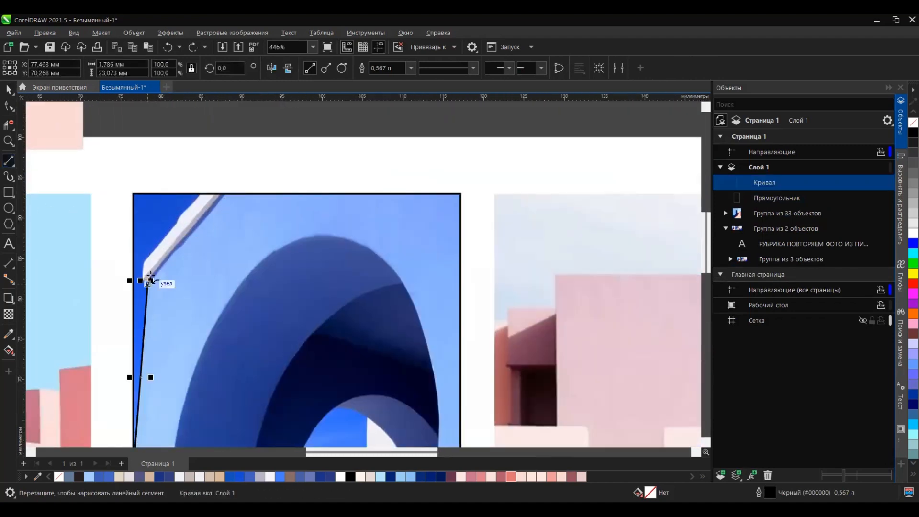
{"action": "left_click_drag", "start_coordinate": [151, 280], "coordinate": [228, 193]}
{"action": "scroll", "coordinate": [146, 273], "scroll_direction": "up", "scroll_amount": 5}
{"action": "left_click_drag", "start_coordinate": [132, 306], "coordinate": [133, 306]}
{"action": "scroll", "coordinate": [132, 306], "scroll_direction": "down", "scroll_amount": 4}
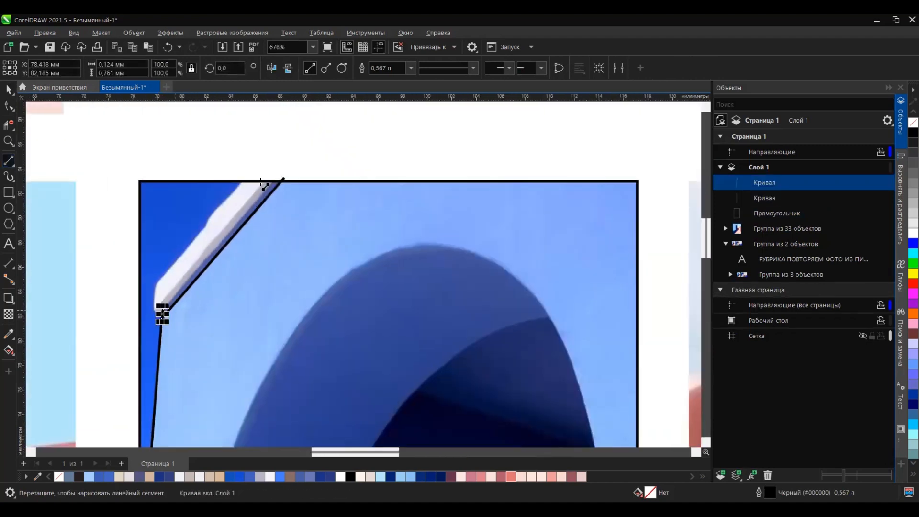
{"action": "scroll", "coordinate": [160, 310], "scroll_direction": "up", "scroll_amount": 3}
{"action": "scroll", "coordinate": [98, 335], "scroll_direction": "up", "scroll_amount": 3}
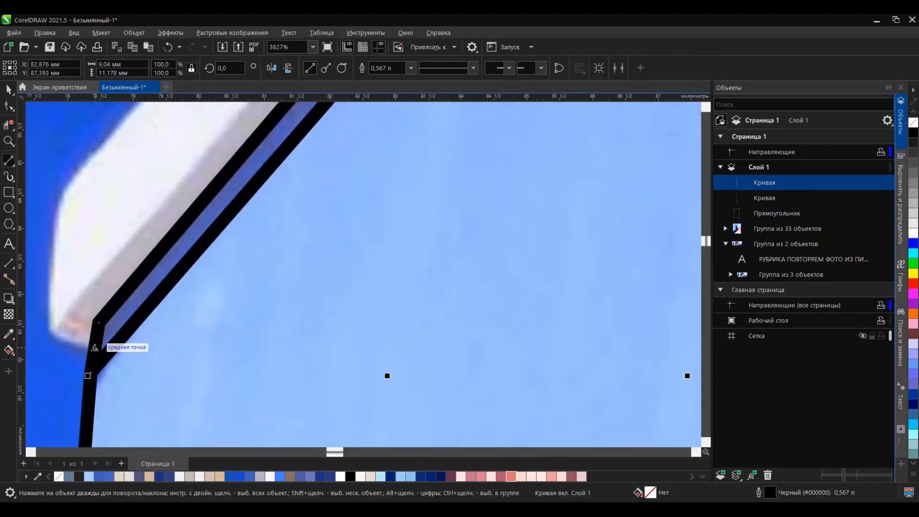
Step: Draw the short lower end of the trim's grey underside and a parallel diagonal line separating it from the white face
{"action": "left_click_drag", "start_coordinate": [69, 326], "coordinate": [69, 325]}
{"action": "scroll", "coordinate": [71, 330], "scroll_direction": "down", "scroll_amount": 2}
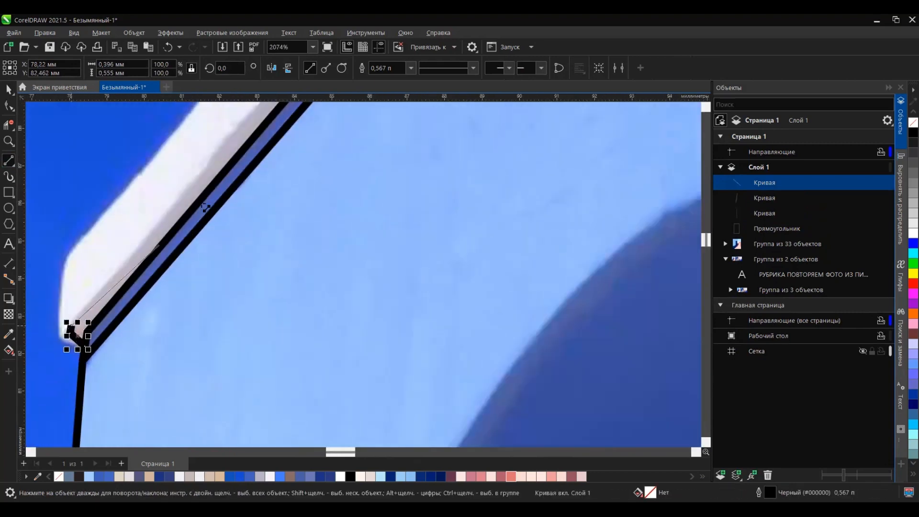
{"action": "left_click_drag", "start_coordinate": [206, 207], "coordinate": [402, 156]}
{"action": "scroll", "coordinate": [352, 134], "scroll_direction": "down", "scroll_amount": 6}
{"action": "scroll", "coordinate": [197, 316], "scroll_direction": "up", "scroll_amount": 9}
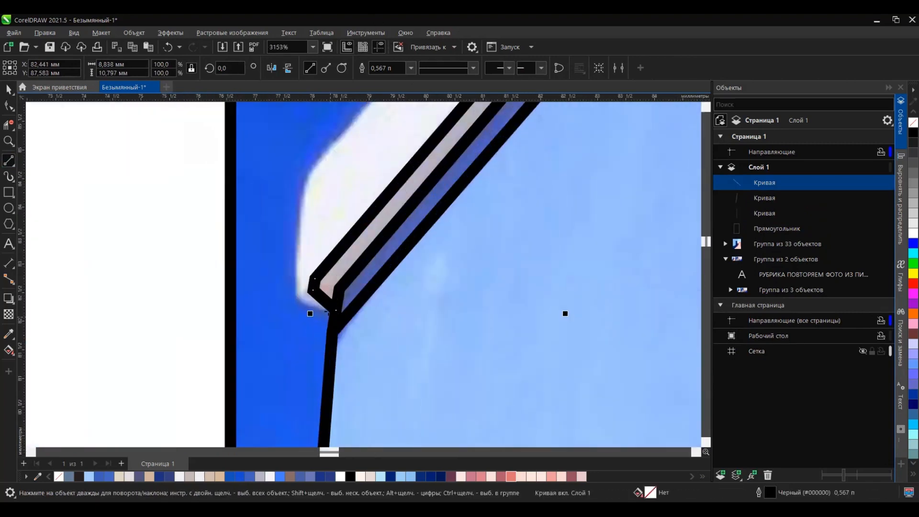
Step: Outline the white face of the trim with a short end line and an outer diagonal up to the frame
{"action": "left_click_drag", "start_coordinate": [327, 312], "coordinate": [305, 187]}
{"action": "scroll", "coordinate": [312, 216], "scroll_direction": "down", "scroll_amount": 4}
{"action": "left_click_drag", "start_coordinate": [421, 128], "coordinate": [421, 128]}
{"action": "scroll", "coordinate": [301, 222], "scroll_direction": "down", "scroll_amount": 10}
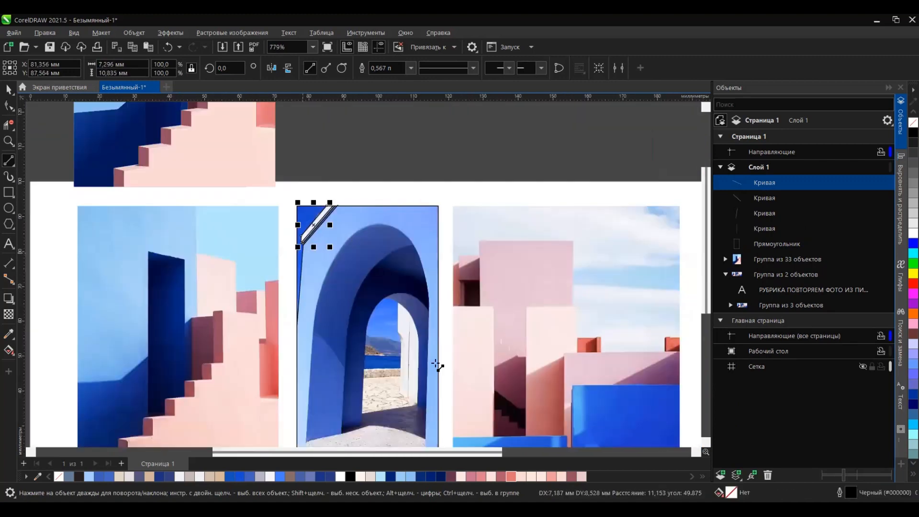
Step: Trace the distant mountain ridge through the arch with straight lines, including a short slope at the ridge's left end
{"action": "scroll", "coordinate": [400, 369], "scroll_direction": "up", "scroll_amount": 13}
{"action": "left_click_drag", "start_coordinate": [212, 215], "coordinate": [237, 197]}
{"action": "left_click_drag", "start_coordinate": [237, 198], "coordinate": [430, 233]}
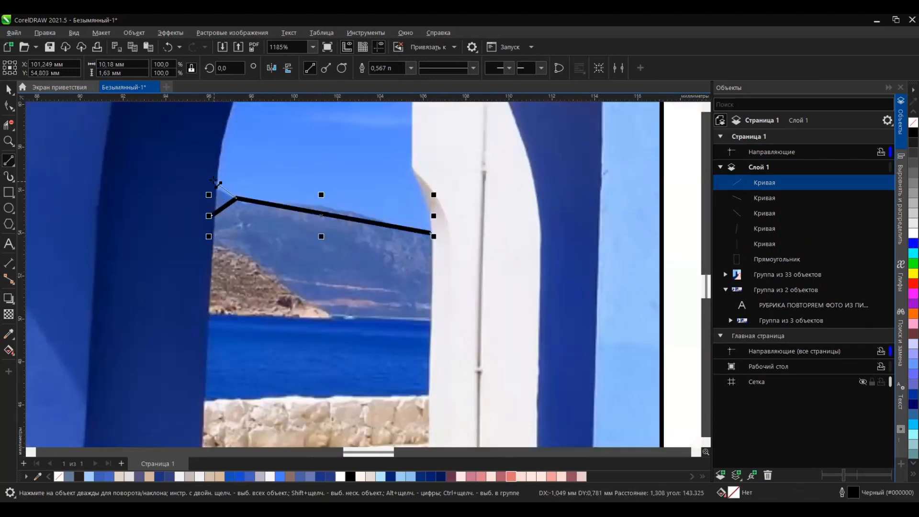
{"action": "left_click_drag", "start_coordinate": [213, 180], "coordinate": [216, 181]}
Step: Outline the rocky hill above the water as a polygon about 5.7 by 3.2 mm and close the ridge's left end
{"action": "left_click_drag", "start_coordinate": [251, 253], "coordinate": [209, 244]}
{"action": "left_click_drag", "start_coordinate": [252, 252], "coordinate": [330, 313]}
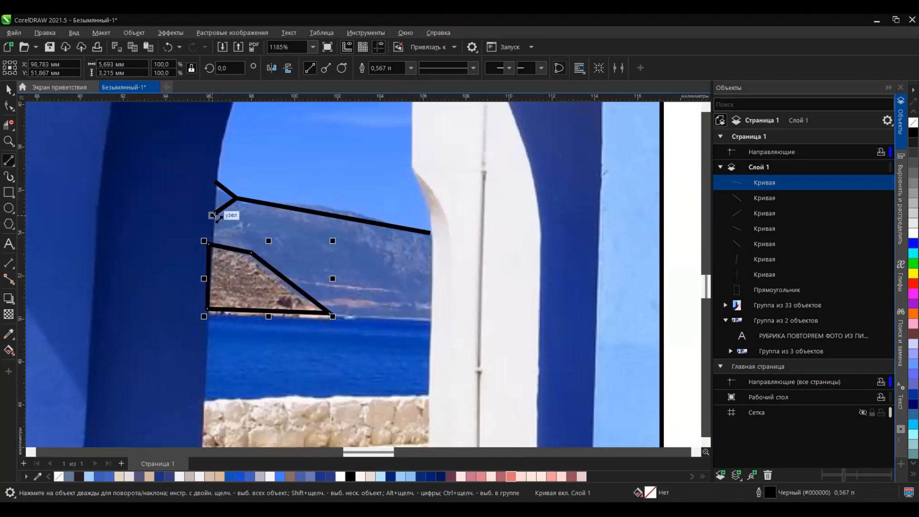
{"action": "left_click", "coordinate": [329, 314]}
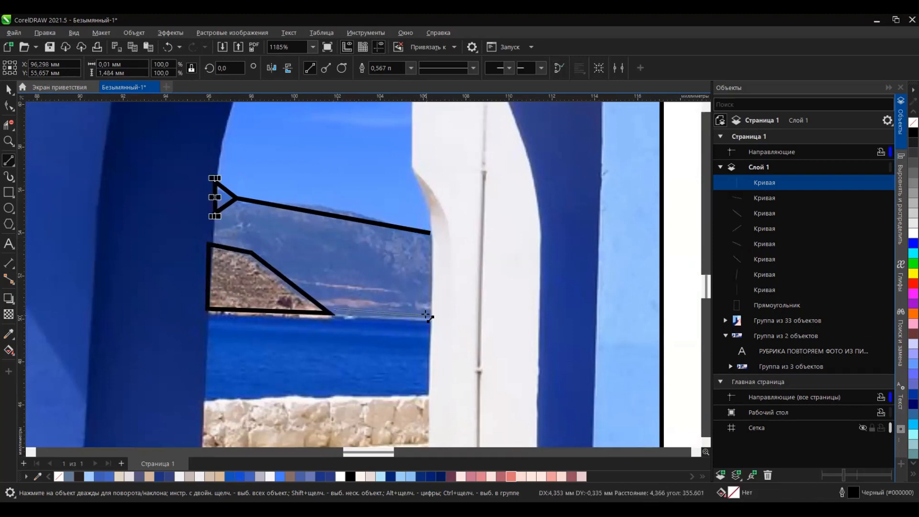
Step: Draw straight lines along the far shoreline of the sea and along the stone wall's top and bottom edges
{"action": "left_click_drag", "start_coordinate": [425, 314], "coordinate": [428, 315]}
{"action": "key", "text": "ctrl+z"}
{"action": "left_click_drag", "start_coordinate": [219, 309], "coordinate": [430, 318]}
{"action": "left_click_drag", "start_coordinate": [205, 406], "coordinate": [429, 395]}
{"action": "scroll", "coordinate": [326, 377], "scroll_direction": "down", "scroll_amount": 2}
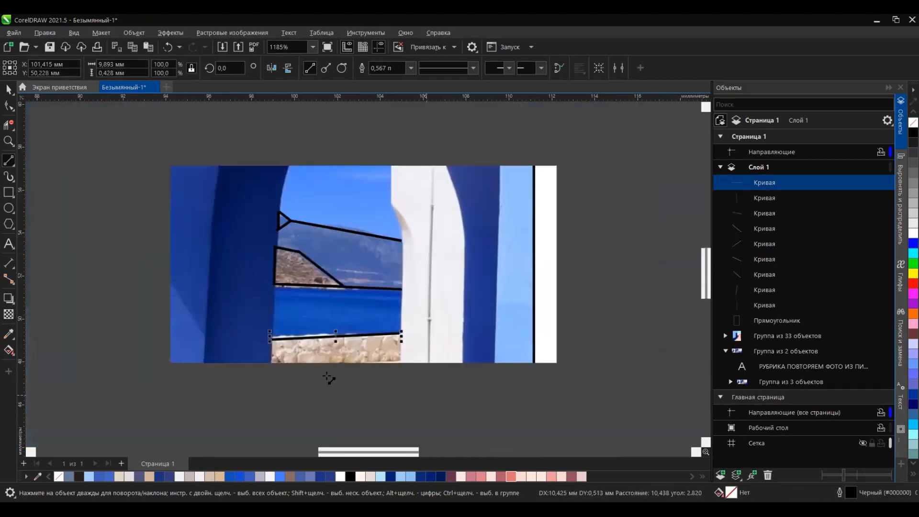
{"action": "scroll", "coordinate": [329, 378], "scroll_direction": "up", "scroll_amount": 2}
{"action": "left_click_drag", "start_coordinate": [436, 288], "coordinate": [438, 288]}
{"action": "scroll", "coordinate": [353, 308], "scroll_direction": "down", "scroll_amount": 4}
{"action": "scroll", "coordinate": [331, 362], "scroll_direction": "up", "scroll_amount": 4}
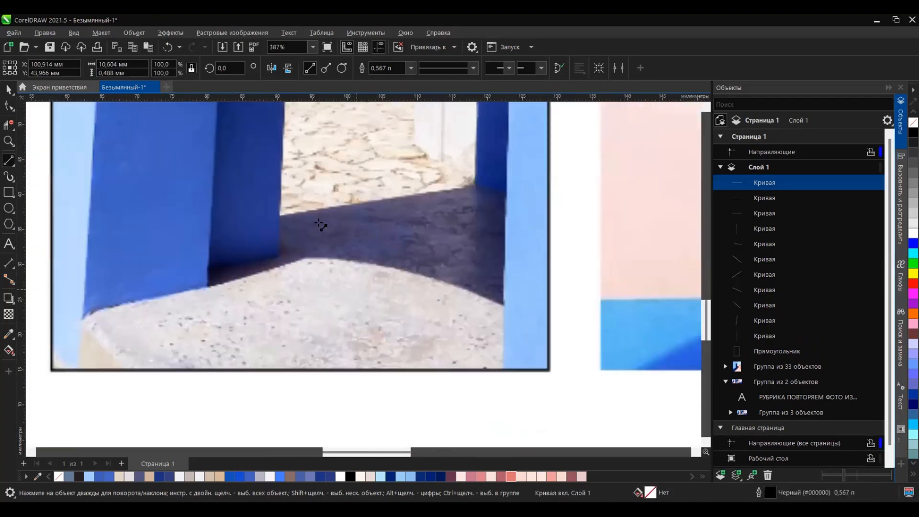
Step: Draw a diagonal line cutting the frame's lower-left corner and a straight line up the outer arch's left side
{"action": "scroll", "coordinate": [380, 349], "scroll_direction": "down", "scroll_amount": 6}
{"action": "scroll", "coordinate": [379, 268], "scroll_direction": "up", "scroll_amount": 3}
{"action": "scroll", "coordinate": [372, 192], "scroll_direction": "down", "scroll_amount": 3}
{"action": "scroll", "coordinate": [229, 366], "scroll_direction": "up", "scroll_amount": 4}
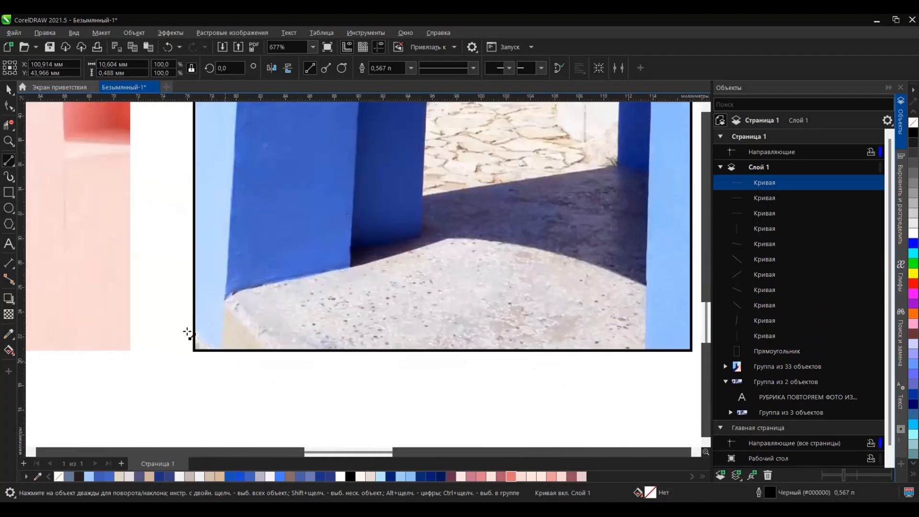
{"action": "left_click_drag", "start_coordinate": [218, 352], "coordinate": [217, 352]}
{"action": "scroll", "coordinate": [226, 383], "scroll_direction": "down", "scroll_amount": 3}
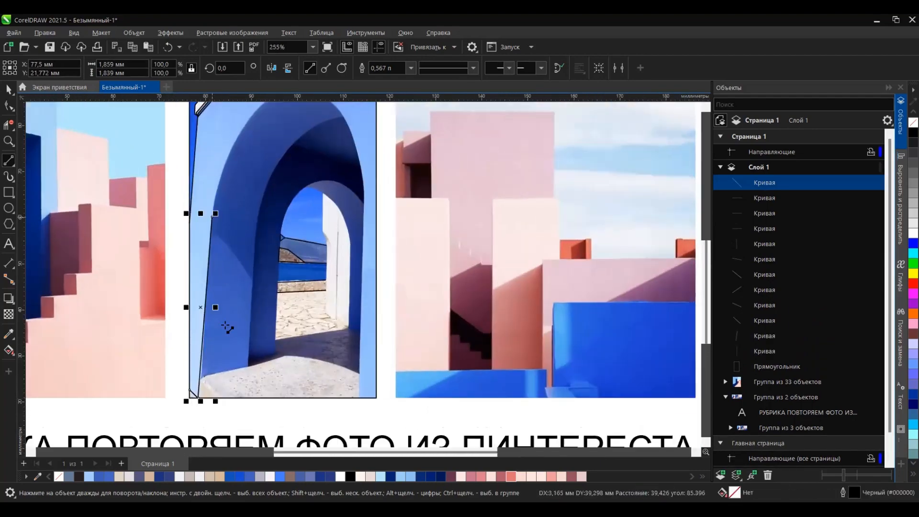
Step: Trace the outer arch with a Bezier curve over its top and down the right side to the frame's bottom edge
{"action": "scroll", "coordinate": [226, 321], "scroll_direction": "down", "scroll_amount": 1}
{"action": "scroll", "coordinate": [249, 191], "scroll_direction": "up", "scroll_amount": 1}
{"action": "left_click", "coordinate": [13, 167]}
{"action": "left_click", "coordinate": [48, 182]}
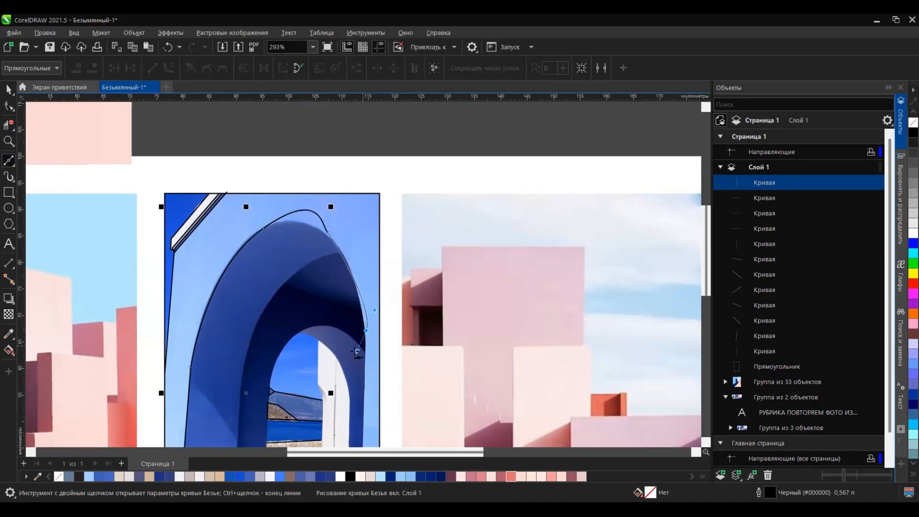
{"action": "scroll", "coordinate": [366, 394], "scroll_direction": "down", "scroll_amount": 2}
{"action": "scroll", "coordinate": [361, 330], "scroll_direction": "up", "scroll_amount": 2}
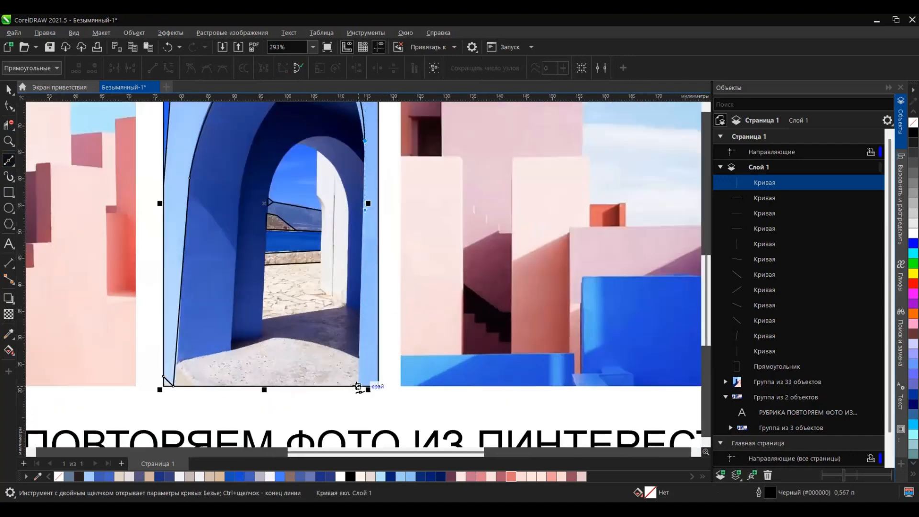
{"action": "scroll", "coordinate": [331, 382], "scroll_direction": "down", "scroll_amount": 1}
{"action": "scroll", "coordinate": [309, 216], "scroll_direction": "up", "scroll_amount": 2}
Step: Reshape the outer arch curve's nodes and handles so it follows the arch's crown and right side in the photo
{"action": "left_click_drag", "start_coordinate": [262, 199], "coordinate": [247, 211]}
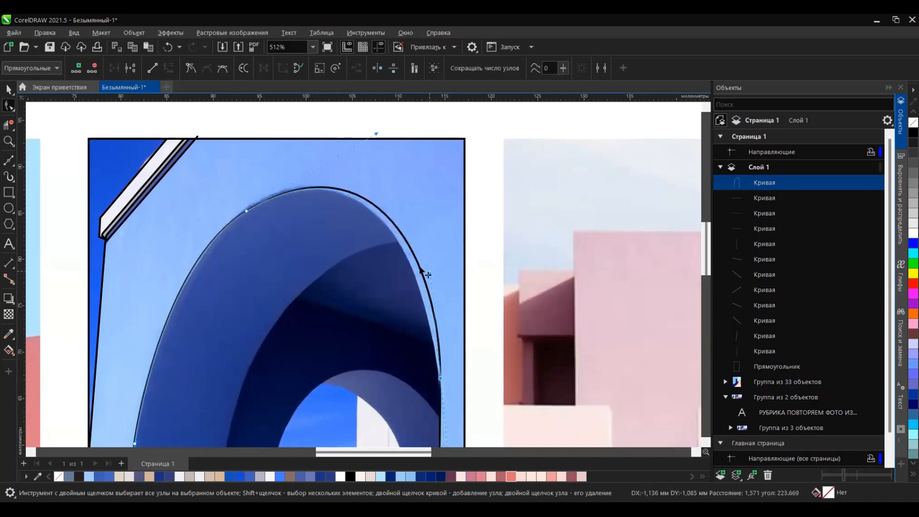
{"action": "scroll", "coordinate": [424, 273], "scroll_direction": "up", "scroll_amount": 1}
{"action": "scroll", "coordinate": [400, 230], "scroll_direction": "down", "scroll_amount": 3}
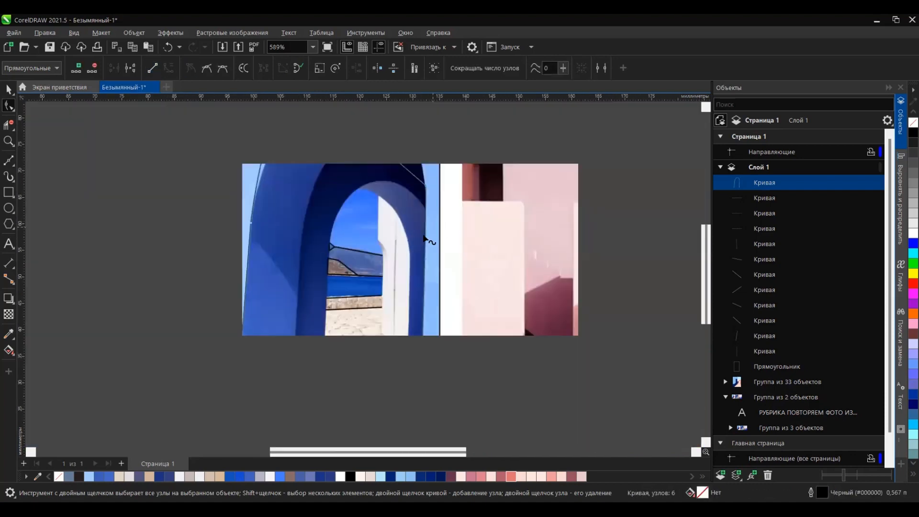
{"action": "scroll", "coordinate": [434, 290], "scroll_direction": "up", "scroll_amount": 2}
{"action": "scroll", "coordinate": [325, 307], "scroll_direction": "down", "scroll_amount": 2}
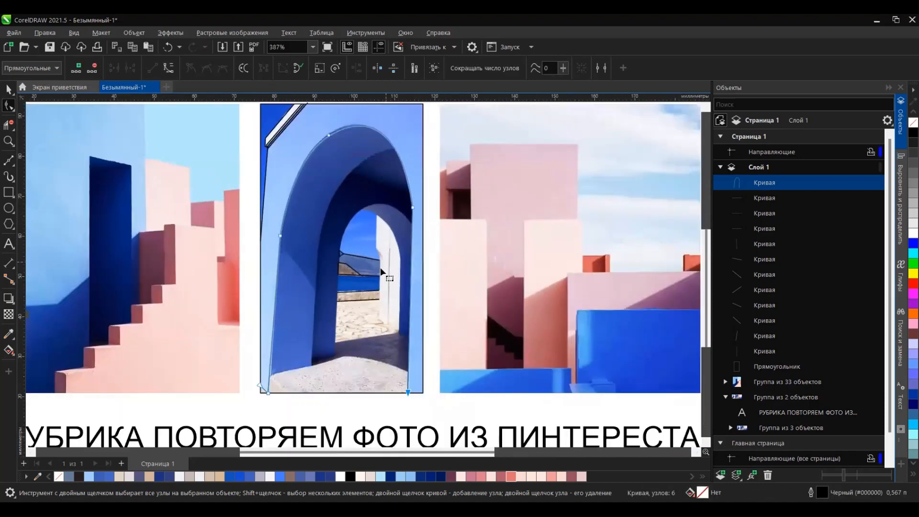
Step: Duplicate the outer arch curve, offset the copy toward the inner arch's left edge, and reduce its height to about 62 mm
{"action": "key", "text": "space"}
{"action": "scroll", "coordinate": [360, 253], "scroll_direction": "up", "scroll_amount": 3}
{"action": "left_click_drag", "start_coordinate": [364, 222], "coordinate": [364, 222]}
{"action": "right_click", "coordinate": [364, 222]}
{"action": "scroll", "coordinate": [405, 270], "scroll_direction": "down", "scroll_amount": 5}
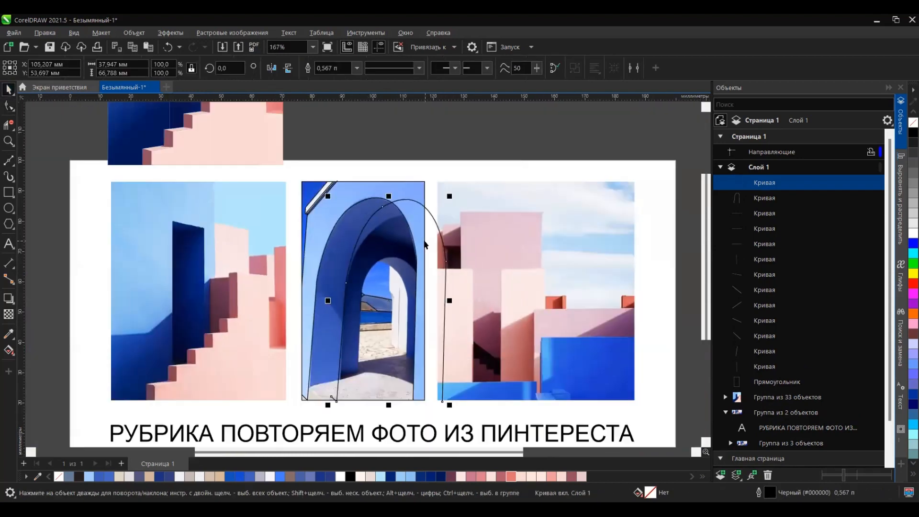
{"action": "scroll", "coordinate": [407, 270], "scroll_direction": "up", "scroll_amount": 2}
{"action": "scroll", "coordinate": [375, 190], "scroll_direction": "up", "scroll_amount": 2}
{"action": "scroll", "coordinate": [365, 410], "scroll_direction": "down", "scroll_amount": 2}
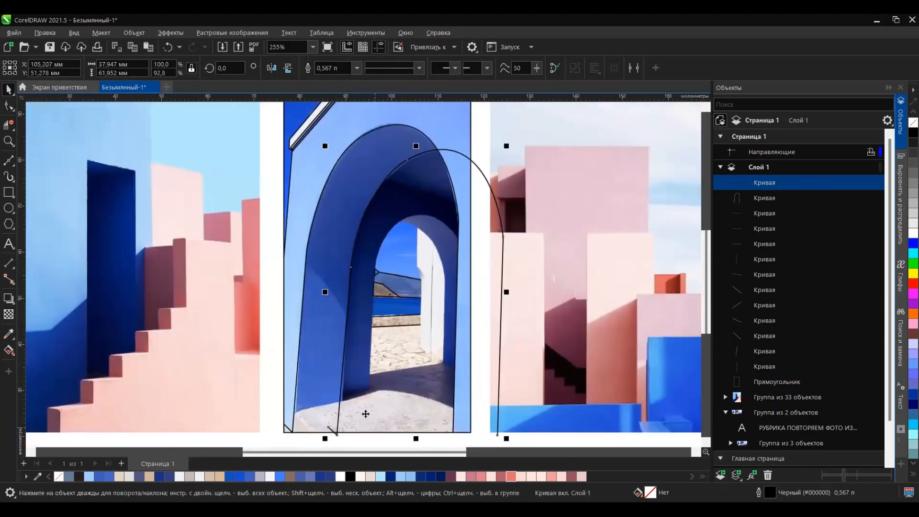
{"action": "scroll", "coordinate": [296, 410], "scroll_direction": "up", "scroll_amount": 2}
Step: Adjust the copied arch curve's nodes to follow the inner arch's left edge down to the pillar's foot
{"action": "key", "text": "space"}
{"action": "scroll", "coordinate": [335, 268], "scroll_direction": "up", "scroll_amount": 2}
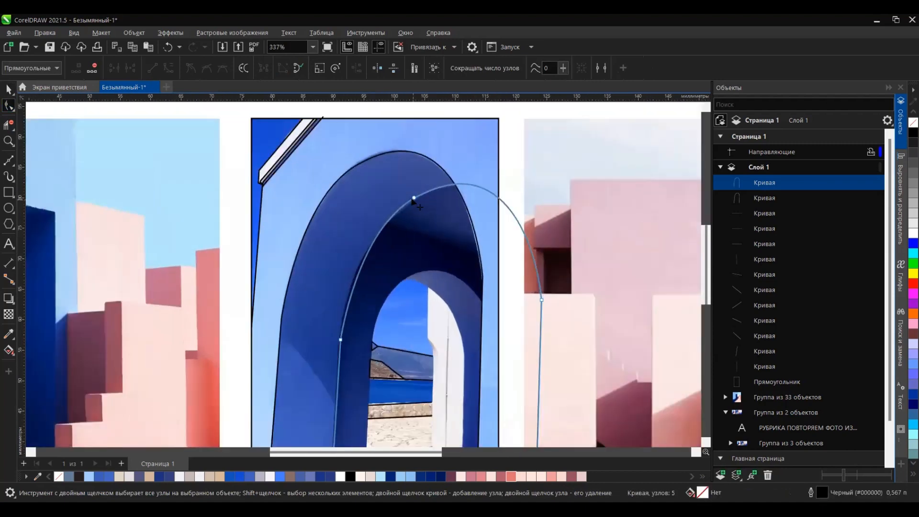
{"action": "left_click", "coordinate": [413, 193]}
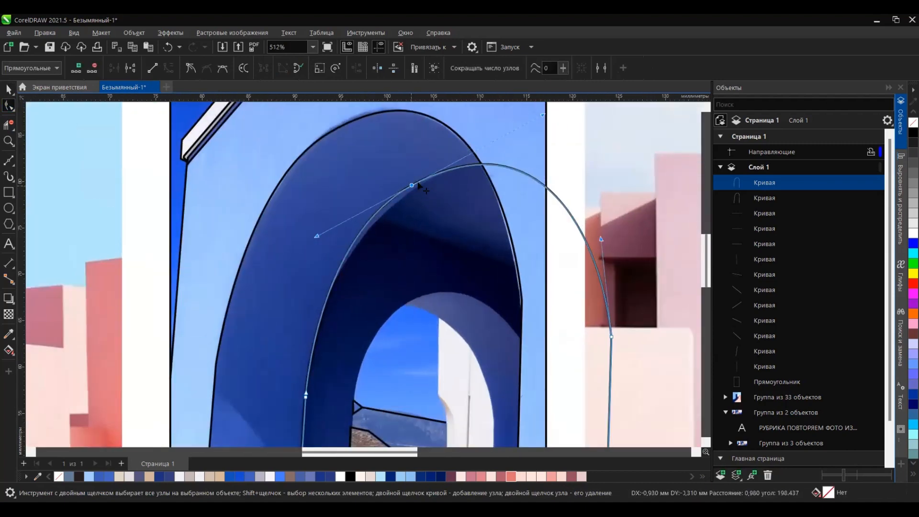
{"action": "left_click_drag", "start_coordinate": [419, 186], "coordinate": [454, 171]}
{"action": "scroll", "coordinate": [445, 174], "scroll_direction": "down", "scroll_amount": 4}
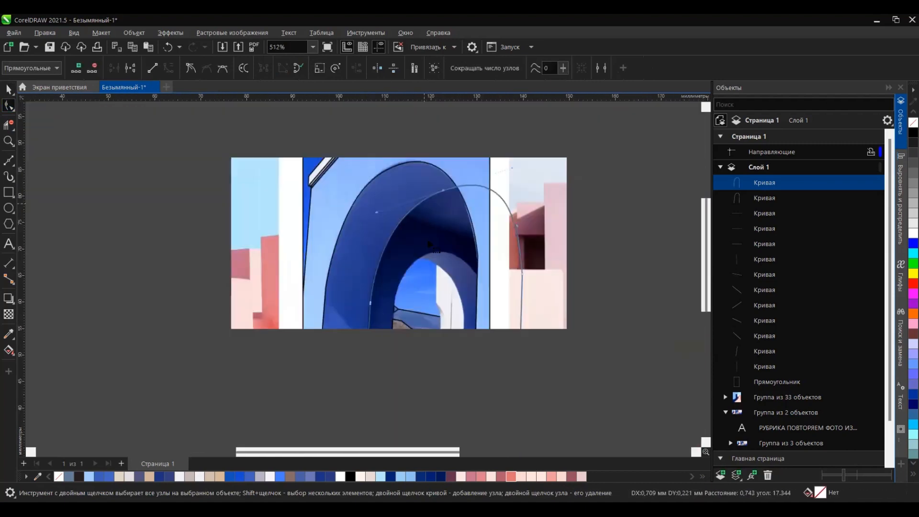
{"action": "scroll", "coordinate": [420, 369], "scroll_direction": "up", "scroll_amount": 5}
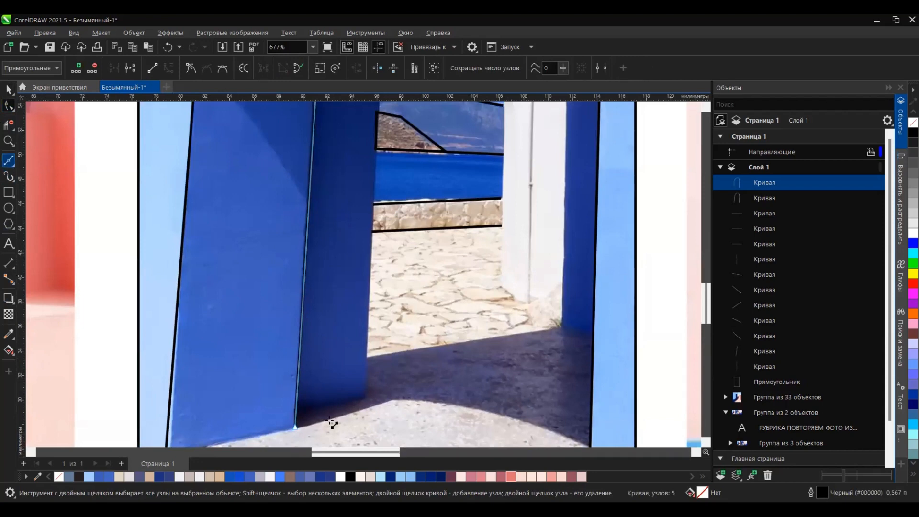
Step: Draw straight lines along the dark inner pillar's base and up its right edge to the mountain ridge
{"action": "left_click_drag", "start_coordinate": [295, 426], "coordinate": [303, 406]}
{"action": "scroll", "coordinate": [366, 400], "scroll_direction": "down", "scroll_amount": 2}
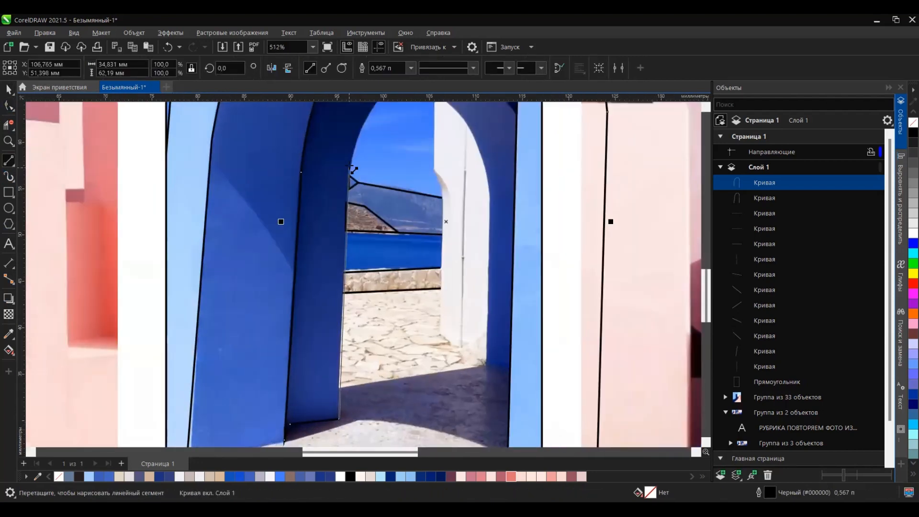
{"action": "left_click_drag", "start_coordinate": [349, 176], "coordinate": [348, 176]}
Step: Draw a curve from the inner pillar to the arch's right edge and bend it along the top of the inner vault
{"action": "scroll", "coordinate": [354, 176], "scroll_direction": "down", "scroll_amount": 1}
{"action": "scroll", "coordinate": [481, 167], "scroll_direction": "up", "scroll_amount": 2}
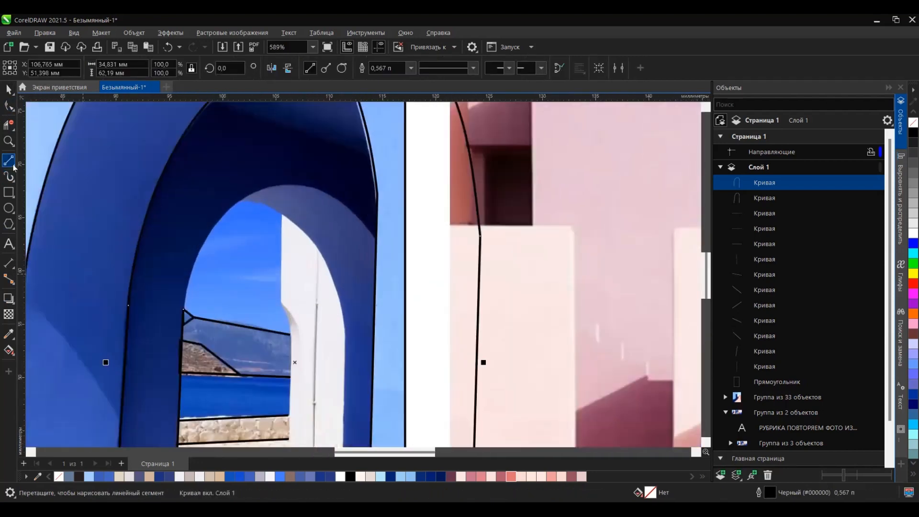
{"action": "left_click", "coordinate": [183, 310]}
{"action": "key", "text": "F10"}
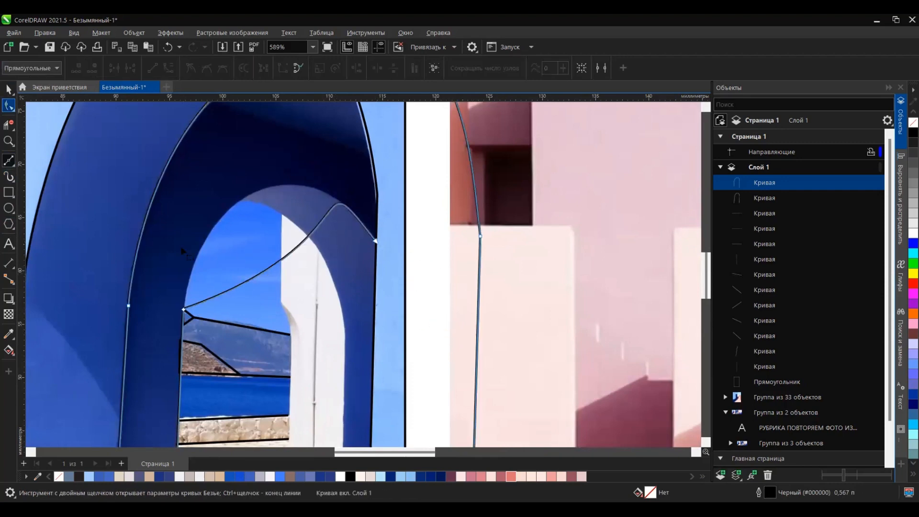
{"action": "left_click_drag", "start_coordinate": [239, 282], "coordinate": [198, 220]}
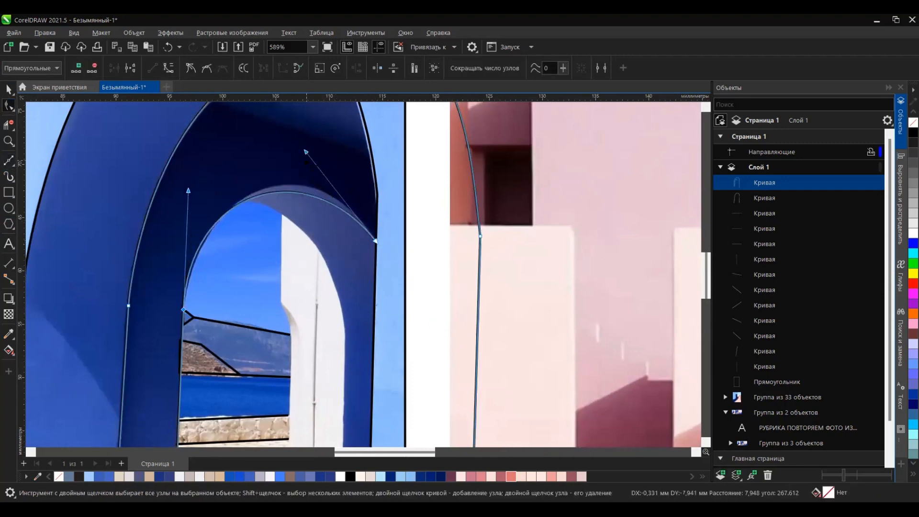
{"action": "scroll", "coordinate": [243, 185], "scroll_direction": "down", "scroll_amount": 2}
{"action": "scroll", "coordinate": [240, 240], "scroll_direction": "up", "scroll_amount": 1}
{"action": "scroll", "coordinate": [238, 191], "scroll_direction": "down", "scroll_amount": 1}
Step: Duplicate the arch curve, scale the copy to 66.6%, and place it over the innermost arch opening
{"action": "key", "text": "space"}
{"action": "scroll", "coordinate": [239, 201], "scroll_direction": "down", "scroll_amount": 1}
{"action": "scroll", "coordinate": [249, 187], "scroll_direction": "up", "scroll_amount": 2}
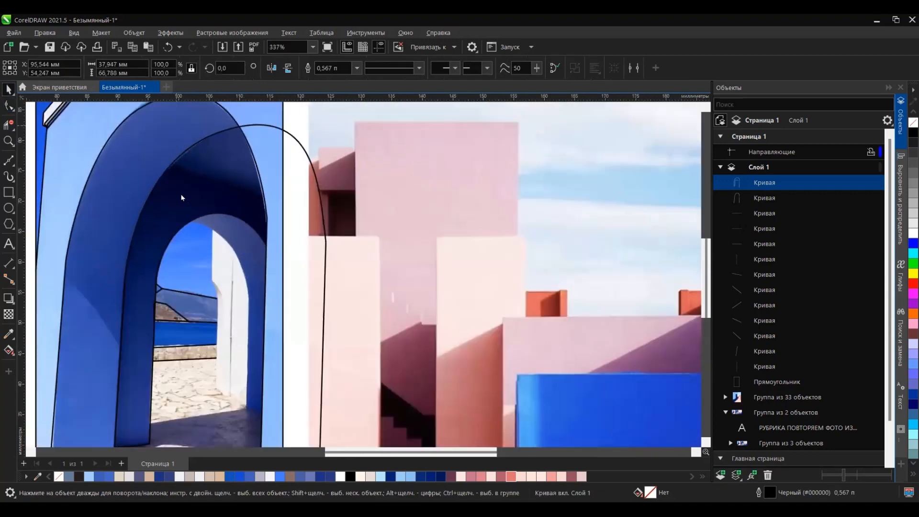
{"action": "left_click_drag", "start_coordinate": [177, 137], "coordinate": [174, 253]}
{"action": "right_click", "coordinate": [175, 252]}
{"action": "scroll", "coordinate": [239, 147], "scroll_direction": "down", "scroll_amount": 2}
{"action": "left_click_drag", "start_coordinate": [259, 424], "coordinate": [253, 395]}
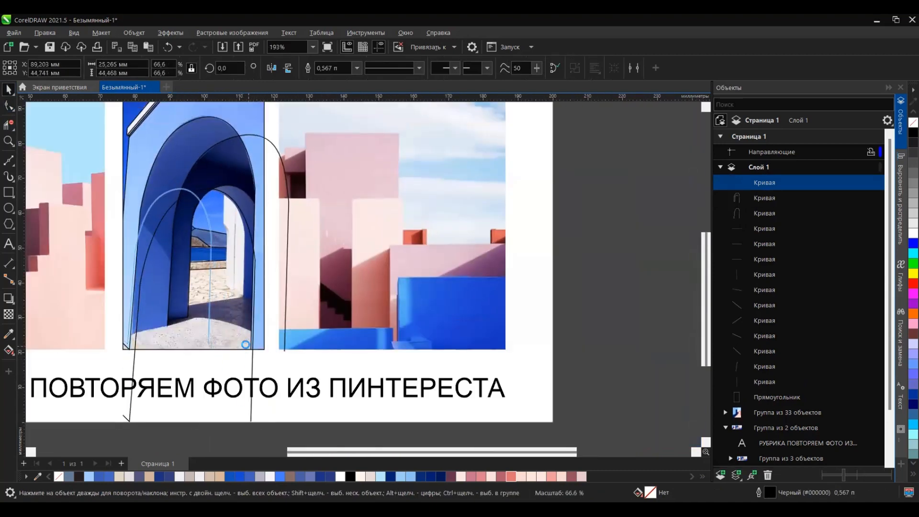
{"action": "scroll", "coordinate": [222, 297], "scroll_direction": "up", "scroll_amount": 3}
{"action": "scroll", "coordinate": [225, 297], "scroll_direction": "down", "scroll_amount": 2}
{"action": "scroll", "coordinate": [225, 297], "scroll_direction": "up", "scroll_amount": 1}
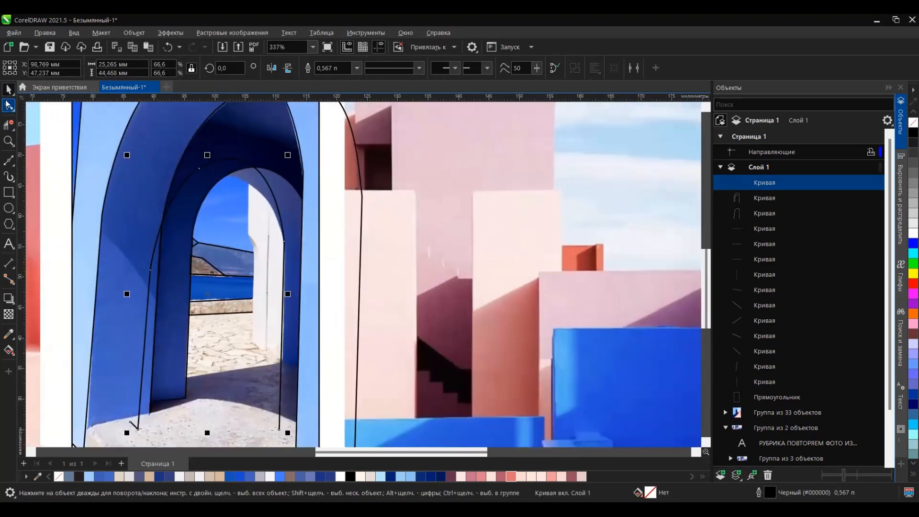
Step: Trim and reshape the scaled arch copy to follow the opening's upper right curve, ending at the white wall's base
{"action": "left_click", "coordinate": [7, 105]}
{"action": "scroll", "coordinate": [255, 178], "scroll_direction": "up", "scroll_amount": 1}
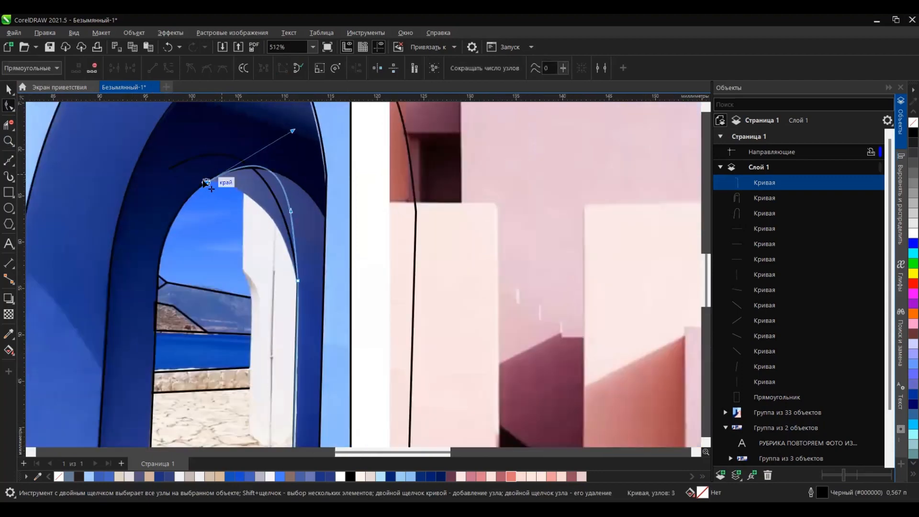
{"action": "scroll", "coordinate": [292, 242], "scroll_direction": "up", "scroll_amount": 5}
{"action": "left_click_drag", "start_coordinate": [250, 186], "coordinate": [295, 203]}
{"action": "scroll", "coordinate": [295, 203], "scroll_direction": "down", "scroll_amount": 9}
{"action": "scroll", "coordinate": [313, 422], "scroll_direction": "up", "scroll_amount": 5}
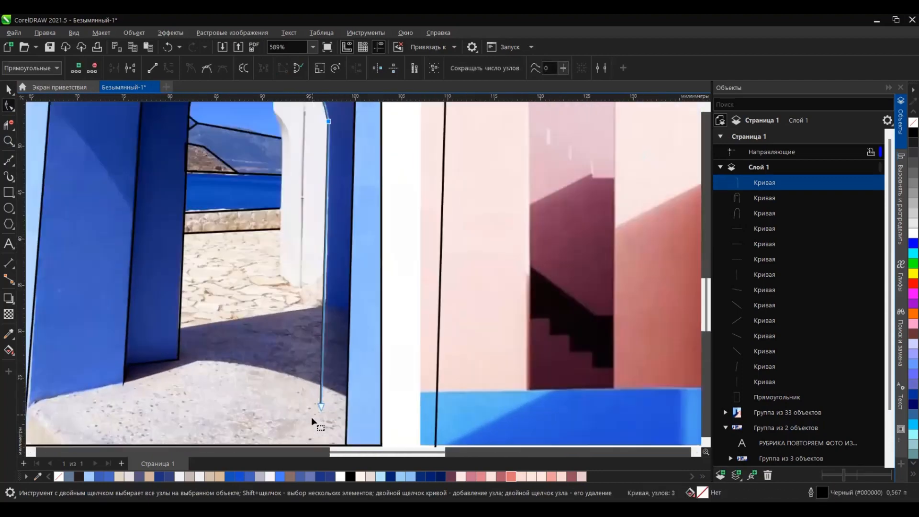
{"action": "left_click_drag", "start_coordinate": [323, 405], "coordinate": [326, 287]}
{"action": "scroll", "coordinate": [325, 288], "scroll_direction": "down", "scroll_amount": 4}
{"action": "scroll", "coordinate": [321, 259], "scroll_direction": "up", "scroll_amount": 3}
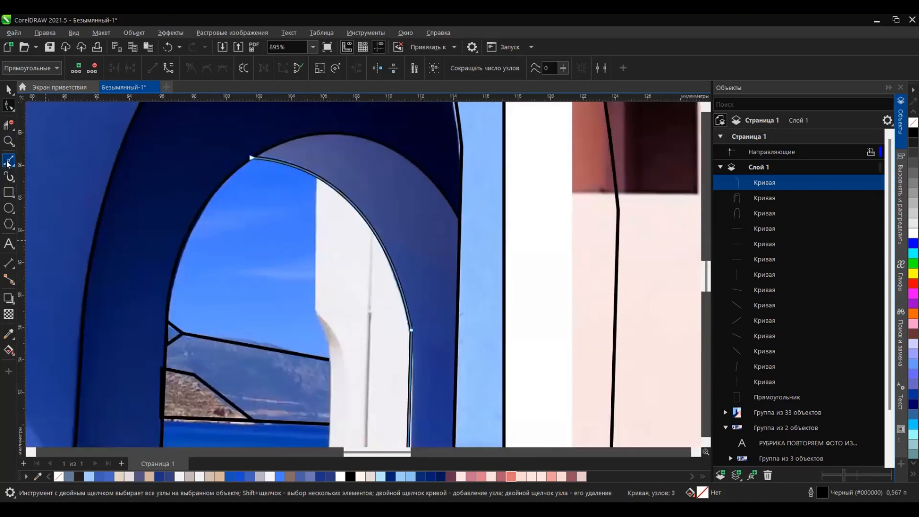
Step: Draw a straight line about 8.3 mm long down the upper left edge of the white wall inside the arch
{"action": "left_click", "coordinate": [8, 160]}
{"action": "left_click", "coordinate": [72, 174]}
{"action": "left_click_drag", "start_coordinate": [322, 190], "coordinate": [322, 297]}
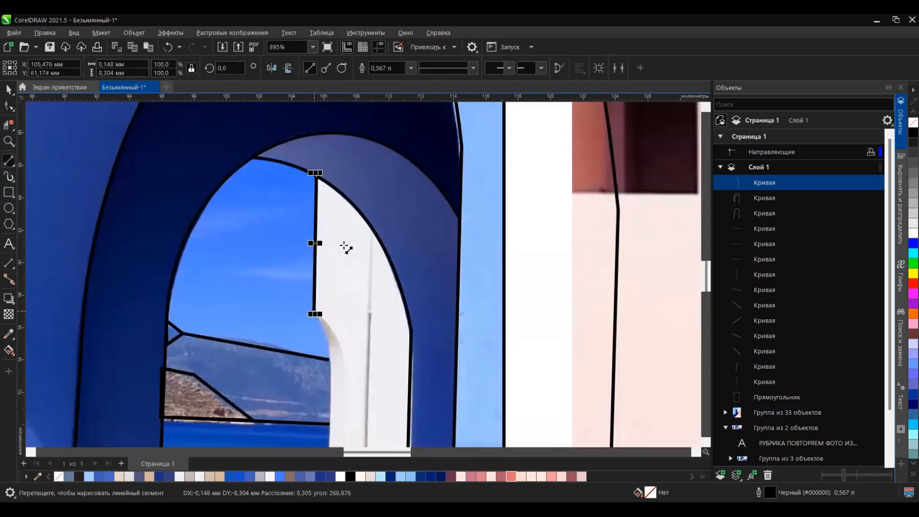
Step: Draw a straight line about 24.1 mm long down the white wall and a connected line along its base and left edge
{"action": "left_click_drag", "start_coordinate": [369, 409], "coordinate": [360, 384]}
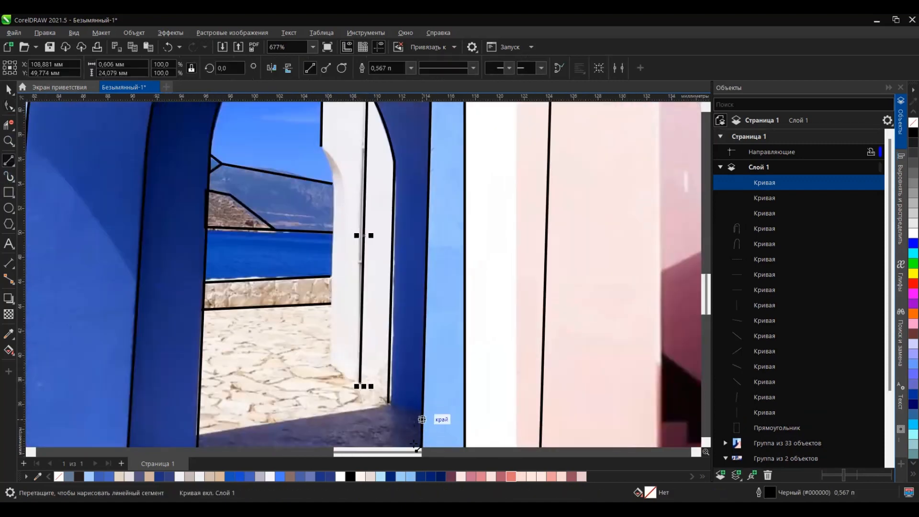
{"action": "scroll", "coordinate": [414, 445], "scroll_direction": "up", "scroll_amount": 2}
{"action": "left_click_drag", "start_coordinate": [199, 299], "coordinate": [201, 305]}
{"action": "scroll", "coordinate": [206, 299], "scroll_direction": "down", "scroll_amount": 3}
{"action": "scroll", "coordinate": [292, 266], "scroll_direction": "up", "scroll_amount": 1}
{"action": "left_click_drag", "start_coordinate": [290, 434], "coordinate": [277, 244]}
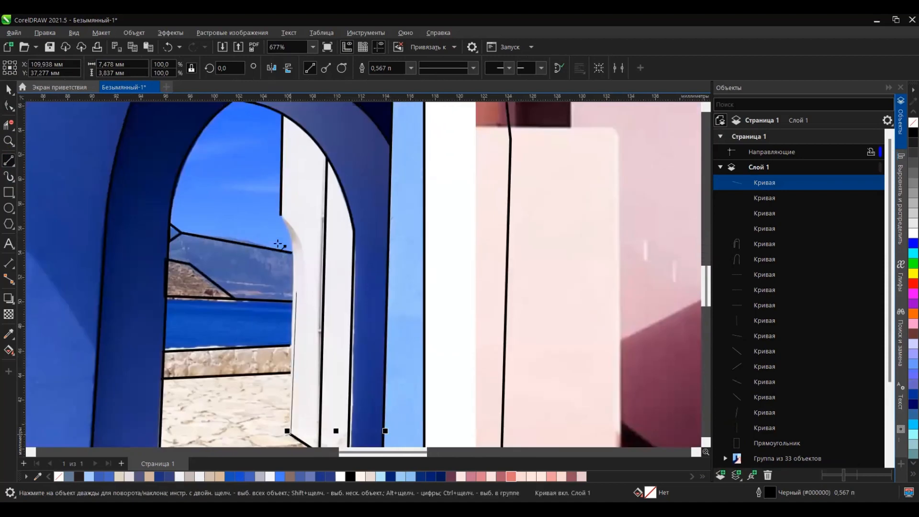
Step: Bend the upper part of the white wall's left edge line to follow the curved edge up to the vertical line's end
{"action": "scroll", "coordinate": [289, 258], "scroll_direction": "up", "scroll_amount": 3}
{"action": "key", "text": "F10"}
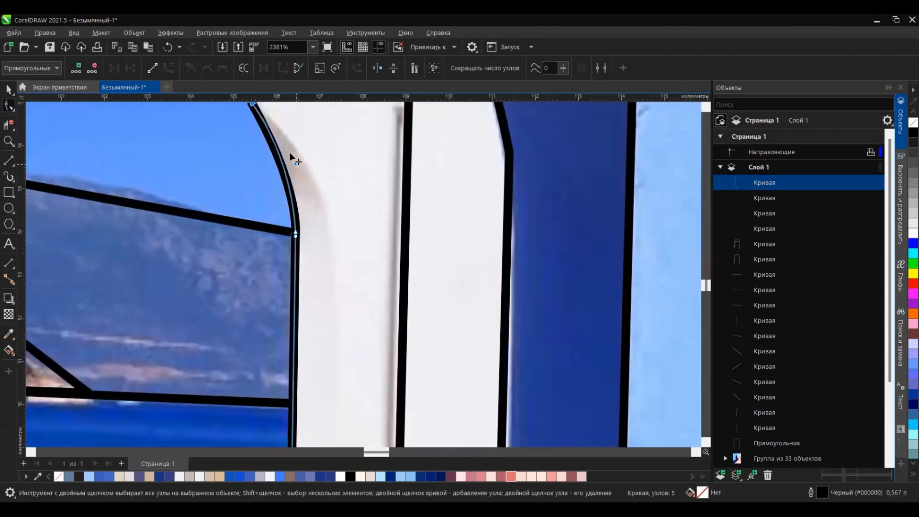
{"action": "scroll", "coordinate": [316, 201], "scroll_direction": "down", "scroll_amount": 1}
{"action": "left_click_drag", "start_coordinate": [290, 153], "coordinate": [320, 152]}
{"action": "scroll", "coordinate": [277, 139], "scroll_direction": "up", "scroll_amount": 1}
{"action": "key", "text": "space"}
{"action": "scroll", "coordinate": [268, 117], "scroll_direction": "up", "scroll_amount": 1}
{"action": "key", "text": "F10"}
{"action": "scroll", "coordinate": [337, 277], "scroll_direction": "down", "scroll_amount": 2}
{"action": "scroll", "coordinate": [365, 277], "scroll_direction": "up", "scroll_amount": 1}
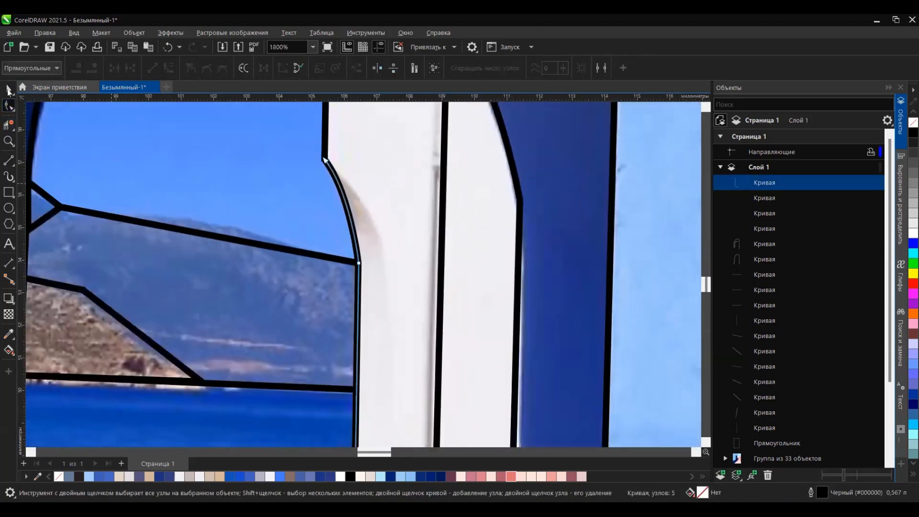
Step: Reshape a copy of the edge curve offset about 0.88 mm to start at the original's upper corner and end on the base line
{"action": "left_click", "coordinate": [8, 90]}
{"action": "left_click", "coordinate": [9, 105]}
{"action": "left_click_drag", "start_coordinate": [354, 160], "coordinate": [333, 169]}
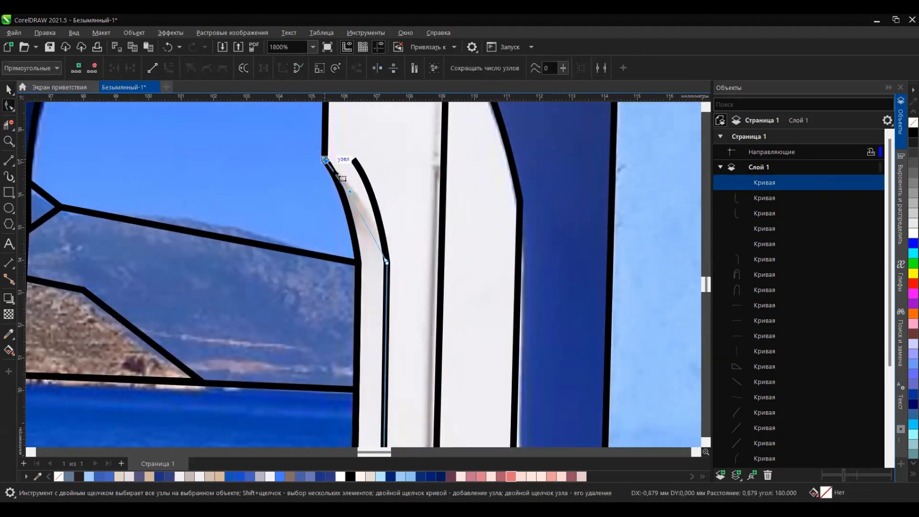
{"action": "scroll", "coordinate": [401, 150], "scroll_direction": "down", "scroll_amount": 2}
{"action": "scroll", "coordinate": [403, 360], "scroll_direction": "up", "scroll_amount": 1}
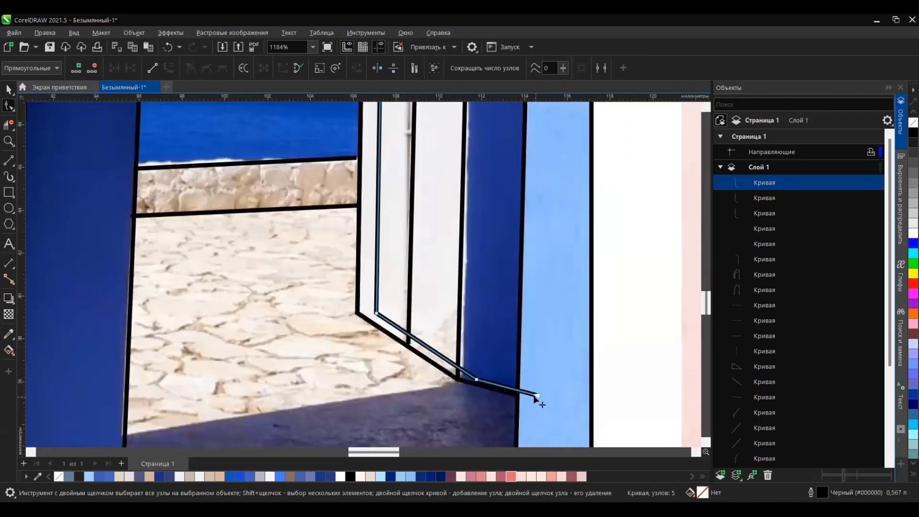
{"action": "double_click", "coordinate": [478, 381]}
{"action": "scroll", "coordinate": [366, 306], "scroll_direction": "up", "scroll_amount": 2}
{"action": "left_click_drag", "start_coordinate": [365, 300], "coordinate": [364, 314]}
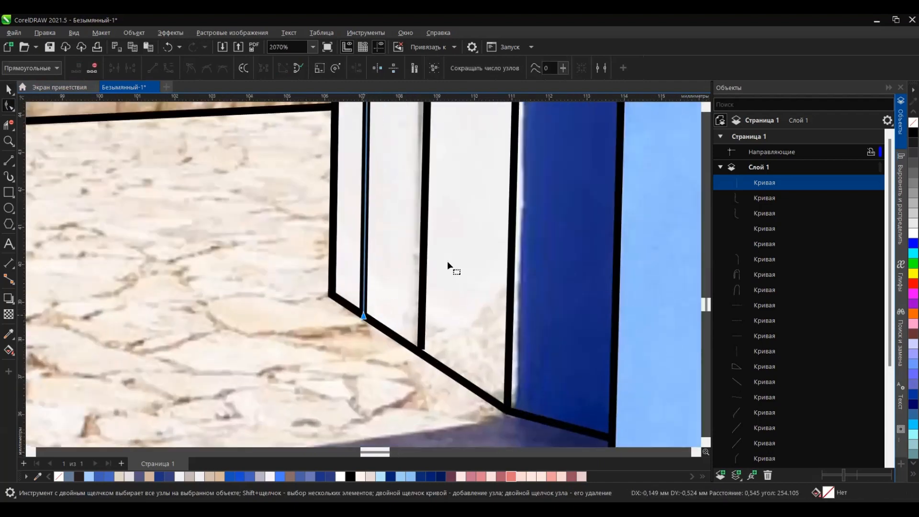
Step: Draw a diagonal line along the curb in the drawing's lower left corner, from the wall's base past the frame's bottom edge
{"action": "scroll", "coordinate": [450, 268], "scroll_direction": "down", "scroll_amount": 10}
{"action": "scroll", "coordinate": [448, 344], "scroll_direction": "up", "scroll_amount": 3}
{"action": "left_click_drag", "start_coordinate": [212, 378], "coordinate": [433, 201]}
{"action": "scroll", "coordinate": [433, 200], "scroll_direction": "down", "scroll_amount": 2}
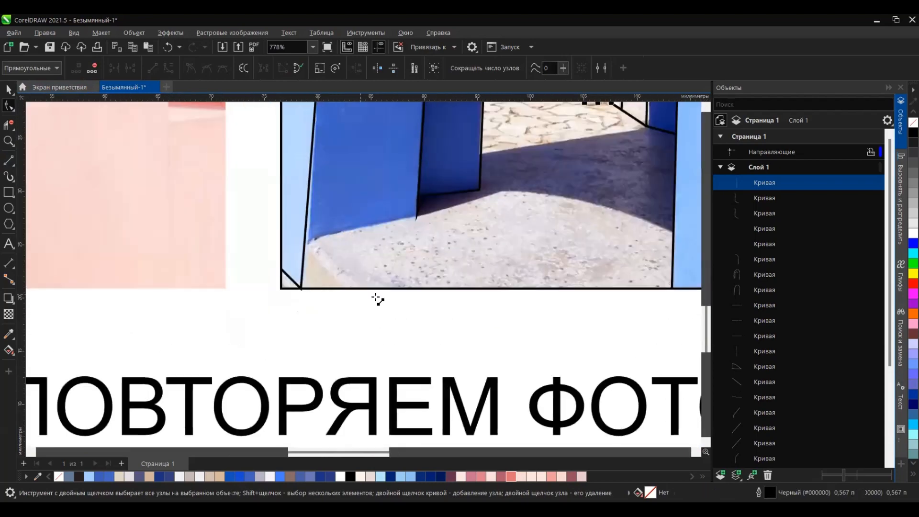
{"action": "key", "text": "F5"}
{"action": "left_click_drag", "start_coordinate": [352, 294], "coordinate": [305, 248]}
{"action": "left_click_drag", "start_coordinate": [541, 150], "coordinate": [484, 205]}
{"action": "key", "text": "ctrl+z"}
{"action": "scroll", "coordinate": [263, 307], "scroll_direction": "up", "scroll_amount": 3}
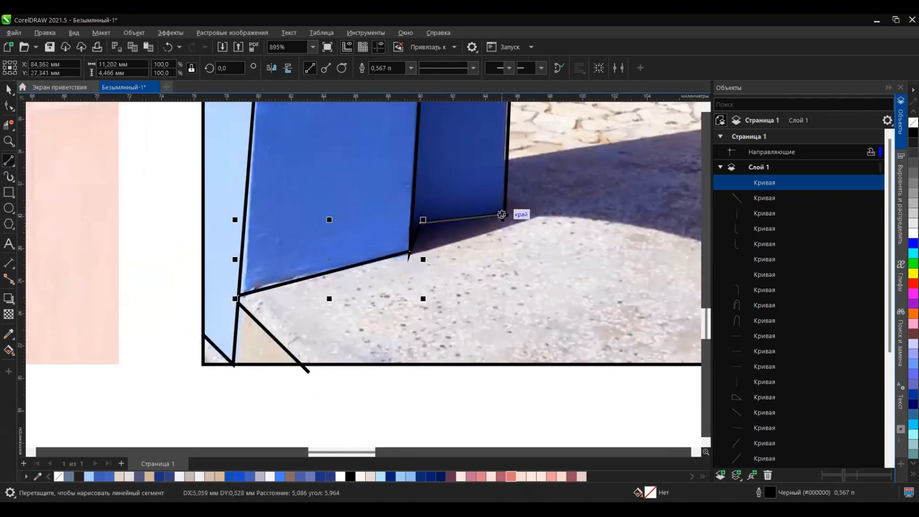
{"action": "key", "text": "ctrl+z"}
{"action": "key", "text": "ctrl+z"}
{"action": "key", "text": "ctrl+z"}
{"action": "key", "text": "ctrl+z"}
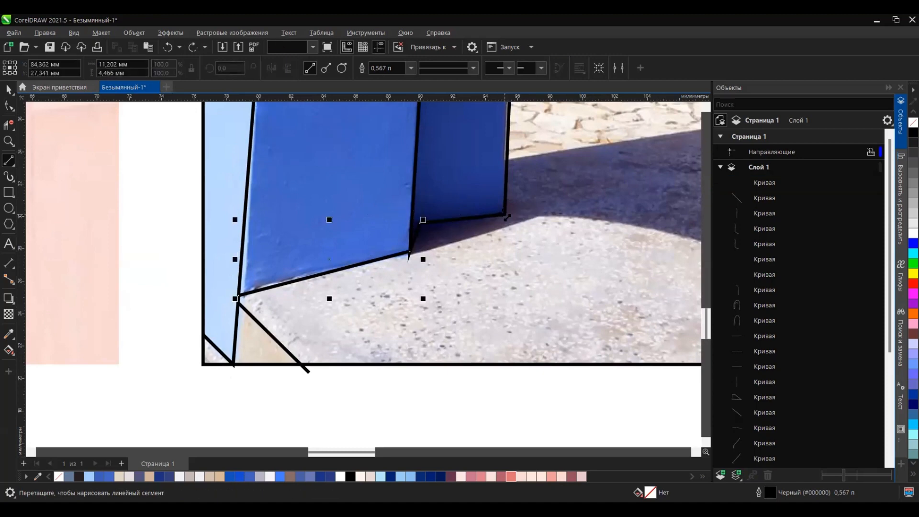
Step: Trace the floor outline along the left walls' bases, the shadow edge and the right wall down to the frame's bottom edge
{"action": "left_click_drag", "start_coordinate": [238, 300], "coordinate": [420, 223]}
{"action": "left_click_drag", "start_coordinate": [419, 223], "coordinate": [504, 215]}
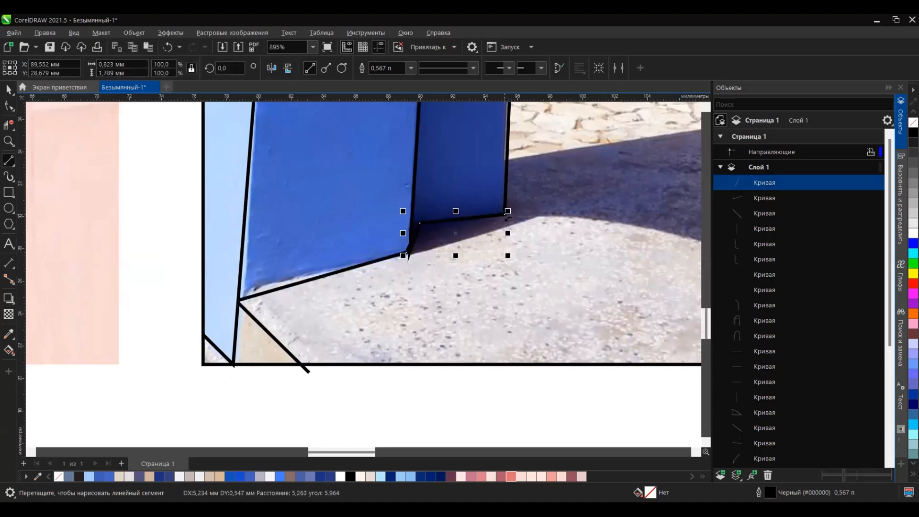
{"action": "scroll", "coordinate": [508, 214], "scroll_direction": "down", "scroll_amount": 3}
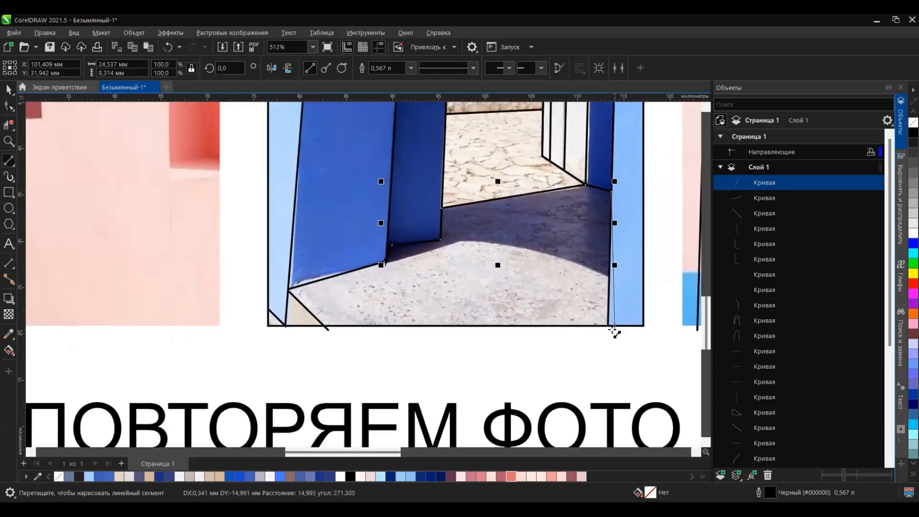
{"action": "left_click_drag", "start_coordinate": [614, 330], "coordinate": [615, 330]}
{"action": "scroll", "coordinate": [558, 301], "scroll_direction": "down", "scroll_amount": 5}
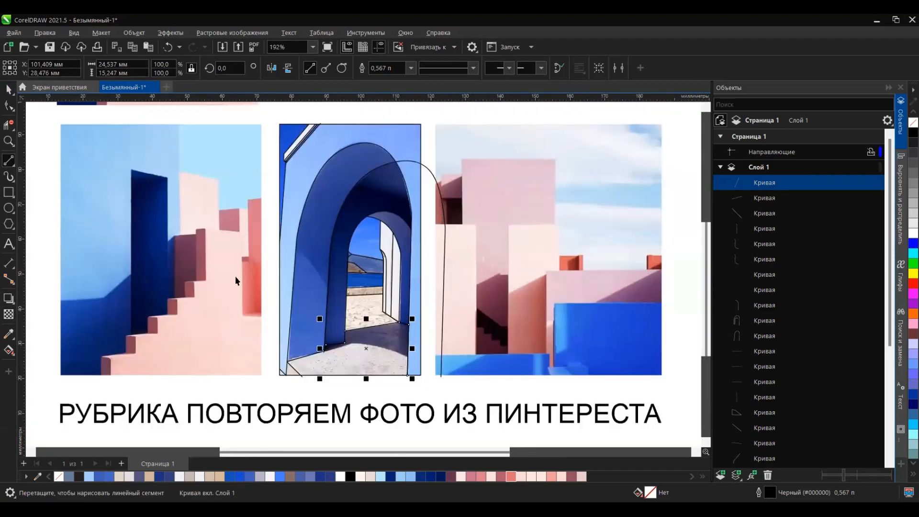
Step: Ungroup the three reference photos and move the staircase photo off the page to the left
{"action": "key", "text": "space"}
{"action": "left_click", "coordinate": [234, 276]}
{"action": "left_click", "coordinate": [438, 68]}
{"action": "scroll", "coordinate": [480, 284], "scroll_direction": "down", "scroll_amount": 7}
{"action": "left_click", "coordinate": [384, 221]}
{"action": "left_click", "coordinate": [384, 240]}
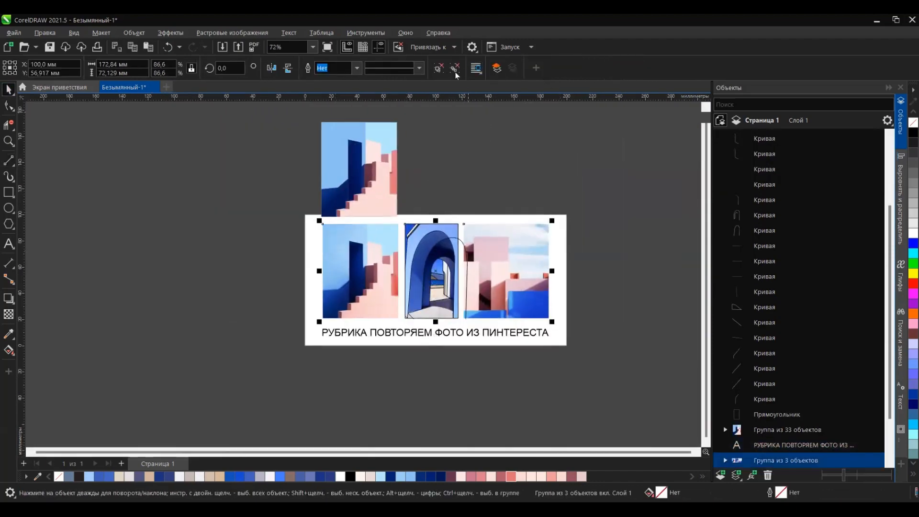
{"action": "left_click", "coordinate": [455, 72]}
{"action": "left_click", "coordinate": [443, 158]}
{"action": "left_click_drag", "start_coordinate": [388, 291], "coordinate": [223, 210]}
Step: Move the blue arch photo to the left, beside its line tracing
{"action": "scroll", "coordinate": [397, 264], "scroll_direction": "up", "scroll_amount": 2}
{"action": "left_click", "coordinate": [443, 268]}
{"action": "left_click", "coordinate": [452, 275]}
{"action": "left_click_drag", "start_coordinate": [458, 276], "coordinate": [360, 266]}
Step: Sample the deep blue sky colour from the arch photo and fill the background rectangle with it (#174DD0)
{"action": "scroll", "coordinate": [429, 233], "scroll_direction": "up", "scroll_amount": 2}
{"action": "left_click", "coordinate": [231, 172]}
{"action": "left_click", "coordinate": [399, 287]}
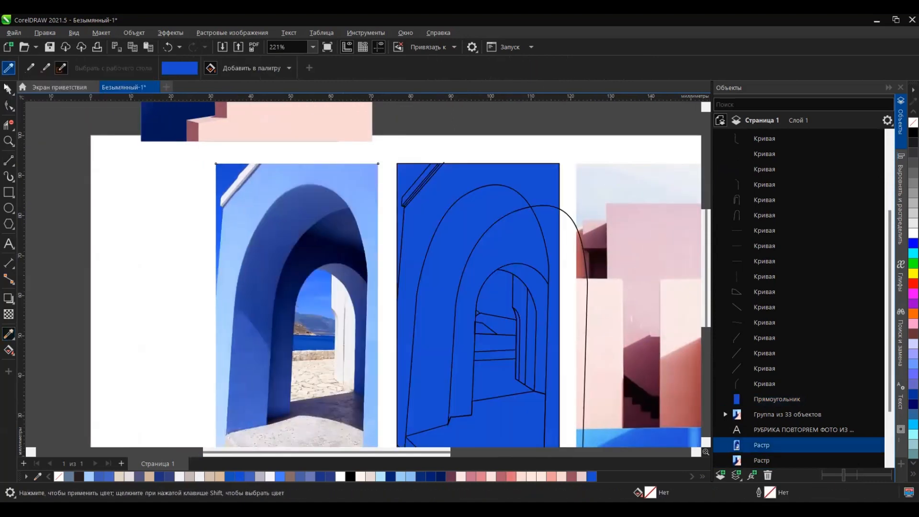
Step: Smart-fill the narrow trim strip and the outer wall around the arch with the C40 M20 Y0 K40 colour
{"action": "left_click", "coordinate": [13, 354]}
{"action": "scroll", "coordinate": [409, 194], "scroll_direction": "up", "scroll_amount": 7}
{"action": "left_click", "coordinate": [410, 195]}
{"action": "key", "text": "ctrl+z"}
{"action": "left_click", "coordinate": [412, 225]}
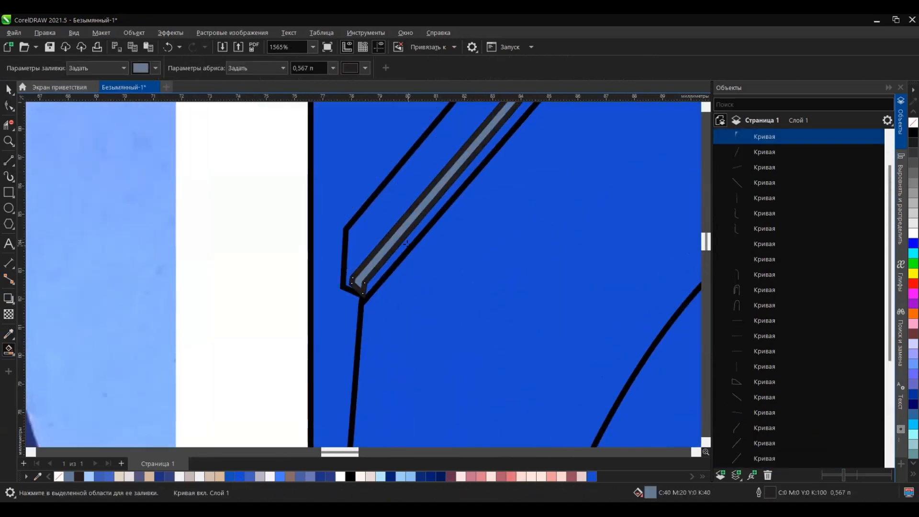
{"action": "scroll", "coordinate": [402, 211], "scroll_direction": "down", "scroll_amount": 4}
{"action": "left_click", "coordinate": [427, 227]}
{"action": "scroll", "coordinate": [427, 228], "scroll_direction": "down", "scroll_amount": 2}
Step: Extend the upper end of the outer trim line past the frame's top edge
{"action": "scroll", "coordinate": [427, 228], "scroll_direction": "up", "scroll_amount": 3}
{"action": "key", "text": "F10"}
{"action": "scroll", "coordinate": [355, 260], "scroll_direction": "up", "scroll_amount": 2}
{"action": "left_click", "coordinate": [372, 224]}
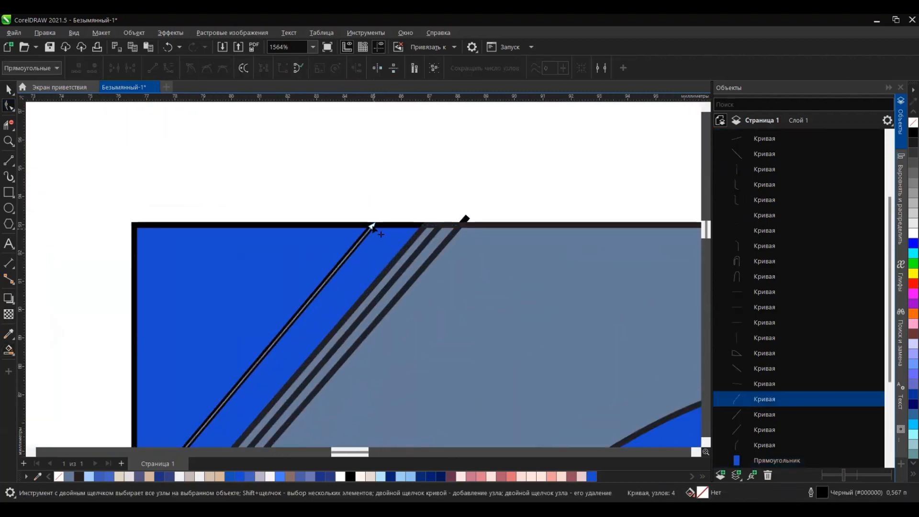
{"action": "left_click", "coordinate": [426, 229]}
{"action": "left_click", "coordinate": [9, 350]}
{"action": "left_click", "coordinate": [288, 252]}
{"action": "key", "text": "ctrl+z"}
Step: Send the blue background rectangle behind all other objects on the layer
{"action": "left_click", "coordinate": [8, 89]}
{"action": "left_click", "coordinate": [200, 244]}
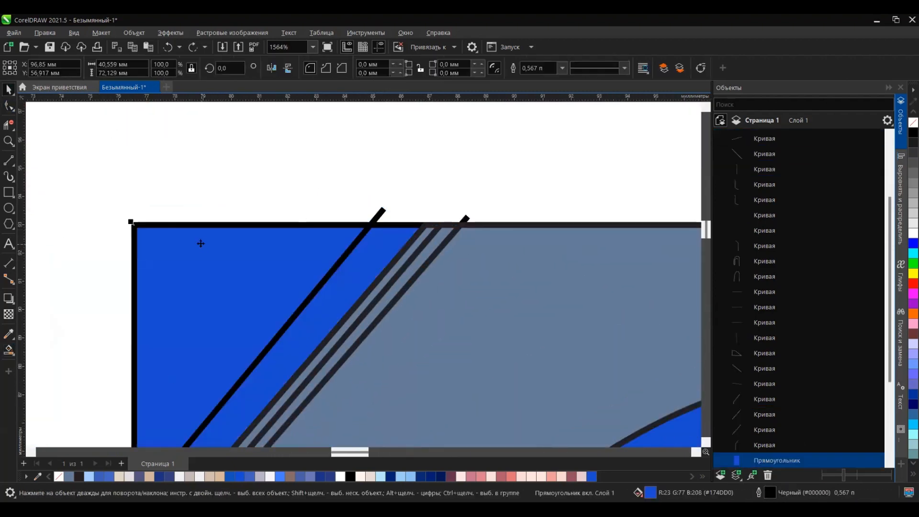
{"action": "left_click", "coordinate": [9, 350]}
{"action": "left_click", "coordinate": [206, 329]}
{"action": "left_click", "coordinate": [9, 90]}
{"action": "key", "text": "ctrl+z"}
{"action": "scroll", "coordinate": [423, 140], "scroll_direction": "down", "scroll_amount": 4}
Step: Smart-fill the wide trim strip along the roof edge with the C40 M20 Y0 K40 colour
{"action": "left_click", "coordinate": [365, 225]}
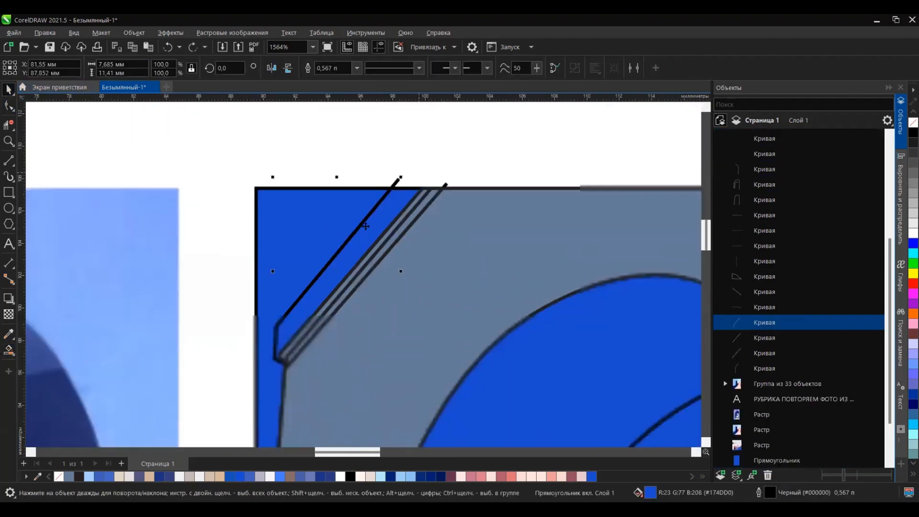
{"action": "scroll", "coordinate": [299, 351], "scroll_direction": "up", "scroll_amount": 5}
{"action": "left_click", "coordinate": [9, 105]}
{"action": "scroll", "coordinate": [280, 406], "scroll_direction": "up", "scroll_amount": 3}
{"action": "left_click", "coordinate": [9, 351]}
{"action": "left_click", "coordinate": [277, 206]}
{"action": "left_click", "coordinate": [8, 89]}
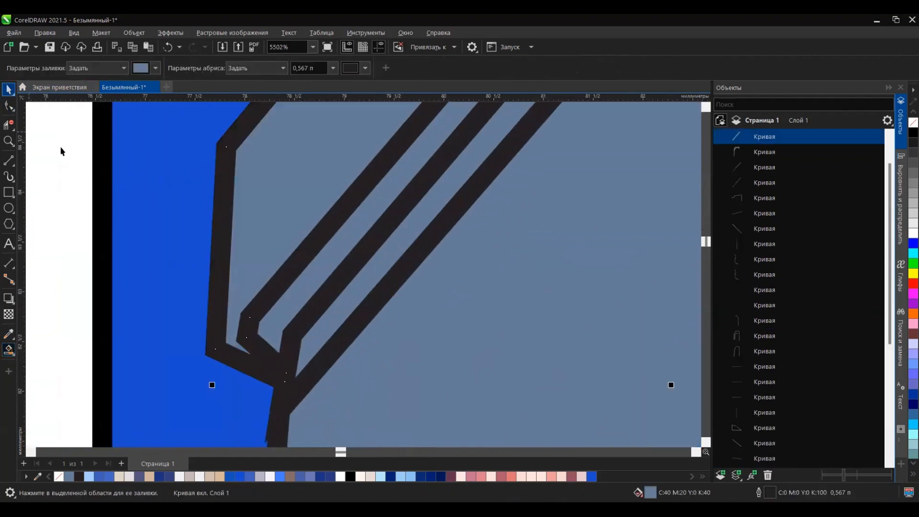
Step: Sample the off-white trim colour from the arch photo and apply it to the wide trim strip (#EDEFFA)
{"action": "scroll", "coordinate": [297, 206], "scroll_direction": "down", "scroll_amount": 8}
{"action": "scroll", "coordinate": [190, 208], "scroll_direction": "up", "scroll_amount": 2}
{"action": "left_click", "coordinate": [9, 333]}
{"action": "left_click", "coordinate": [190, 177]}
{"action": "scroll", "coordinate": [398, 201], "scroll_direction": "down", "scroll_amount": 2}
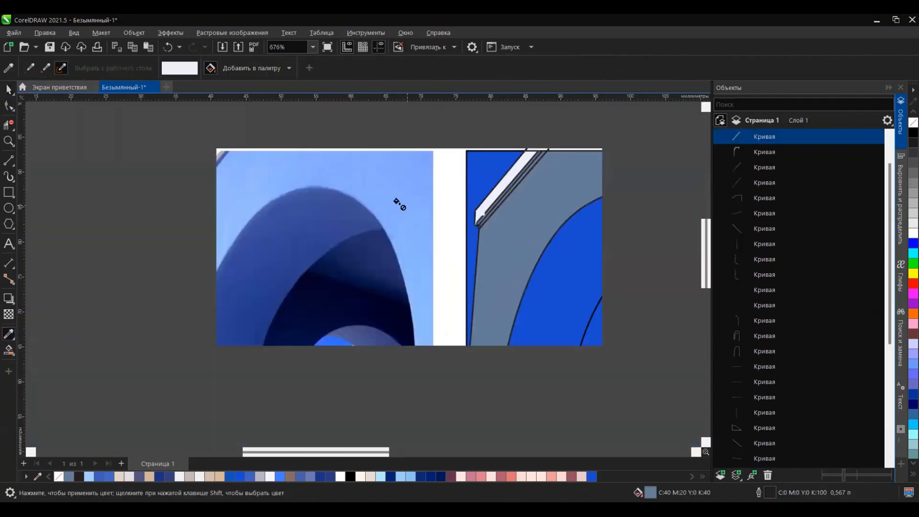
Step: Sample the light grey trim shade from the photo and apply it to the narrow strip beside the wide trim
{"action": "scroll", "coordinate": [246, 201], "scroll_direction": "up", "scroll_amount": 2}
{"action": "scroll", "coordinate": [544, 255], "scroll_direction": "up", "scroll_amount": 2}
{"action": "scroll", "coordinate": [596, 265], "scroll_direction": "up", "scroll_amount": 1}
{"action": "scroll", "coordinate": [596, 268], "scroll_direction": "up", "scroll_amount": 2}
{"action": "left_click", "coordinate": [602, 235]}
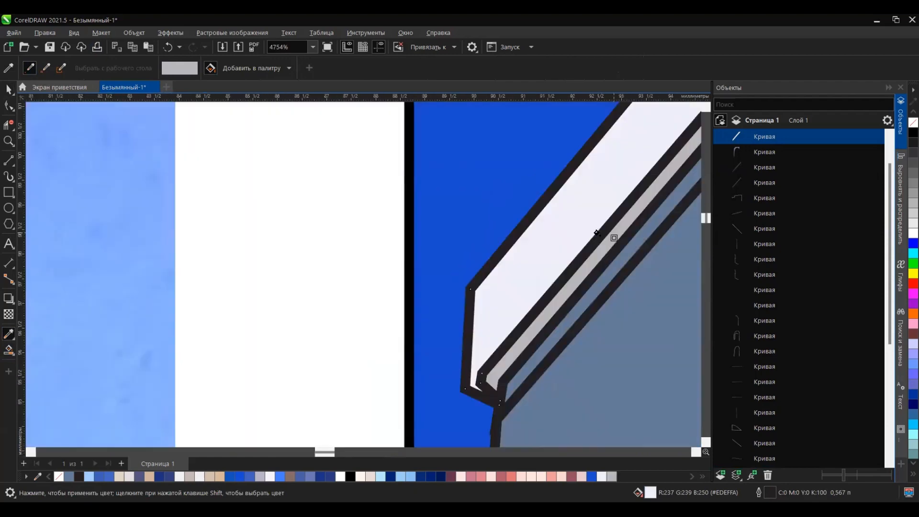
Step: Sample a blue-violet shadow shade from the photo and fill the lowest trim strip with it
{"action": "scroll", "coordinate": [593, 236], "scroll_direction": "down", "scroll_amount": 3}
{"action": "left_click", "coordinate": [201, 210]}
{"action": "scroll", "coordinate": [605, 224], "scroll_direction": "up", "scroll_amount": 3}
{"action": "left_click", "coordinate": [616, 217]}
Step: Sample the light blue wall colour from the photo and fill the outer wall around the arch with it (#94BDFD)
{"action": "scroll", "coordinate": [580, 189], "scroll_direction": "down", "scroll_amount": 4}
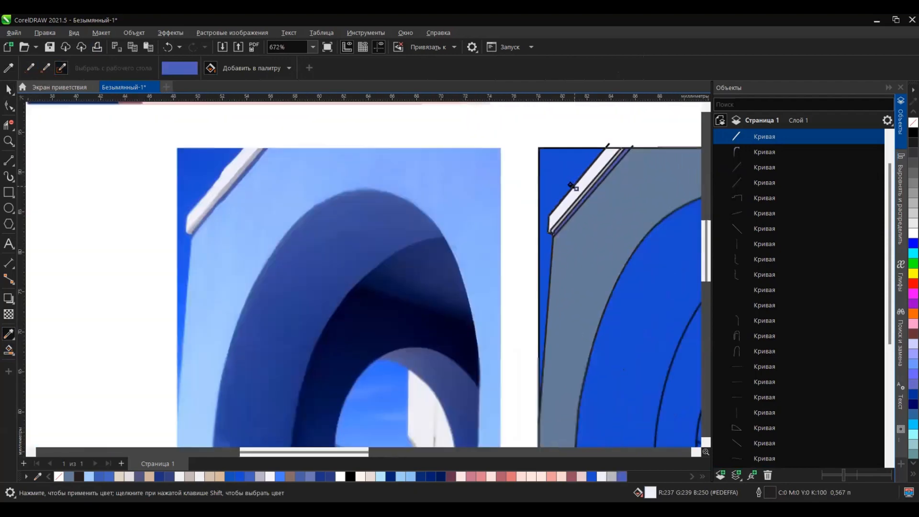
{"action": "left_click", "coordinate": [252, 222], "text": "shift"}
{"action": "scroll", "coordinate": [471, 263], "scroll_direction": "down", "scroll_amount": 2}
{"action": "scroll", "coordinate": [563, 269], "scroll_direction": "up", "scroll_amount": 1}
{"action": "left_click", "coordinate": [499, 231]}
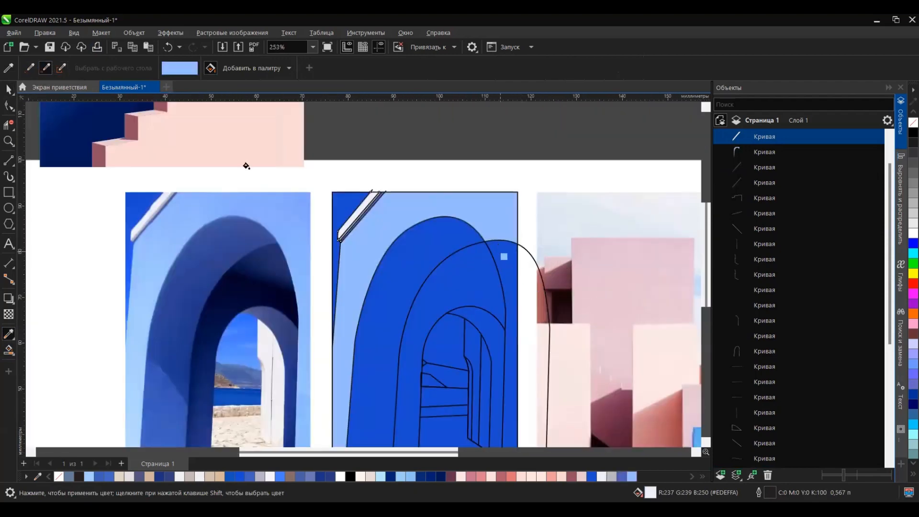
{"action": "left_click", "coordinate": [8, 350]}
{"action": "left_click", "coordinate": [224, 235]}
{"action": "left_click", "coordinate": [168, 47]}
{"action": "scroll", "coordinate": [500, 265], "scroll_direction": "down", "scroll_amount": 4}
{"action": "scroll", "coordinate": [403, 295], "scroll_direction": "up", "scroll_amount": 1}
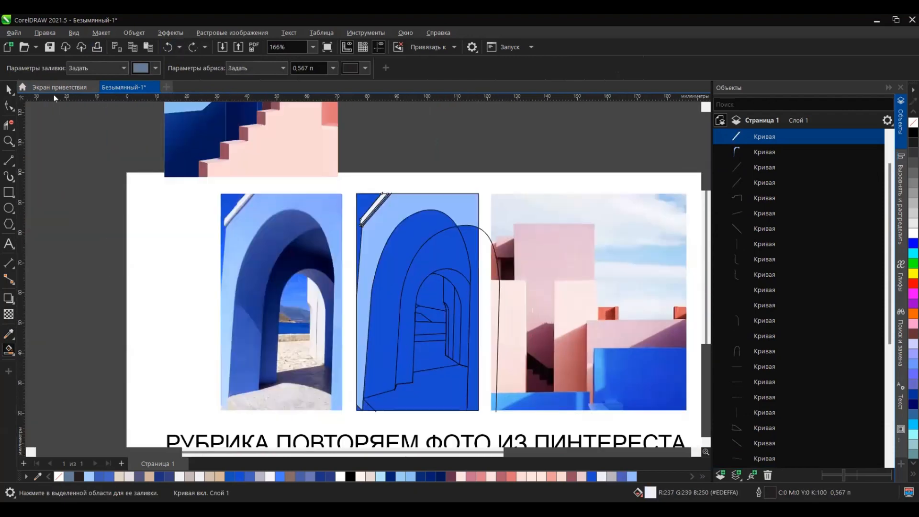
Step: Smart-fill the outer arch's shaded left face and the sky inside the innermost opening
{"action": "left_click", "coordinate": [404, 264]}
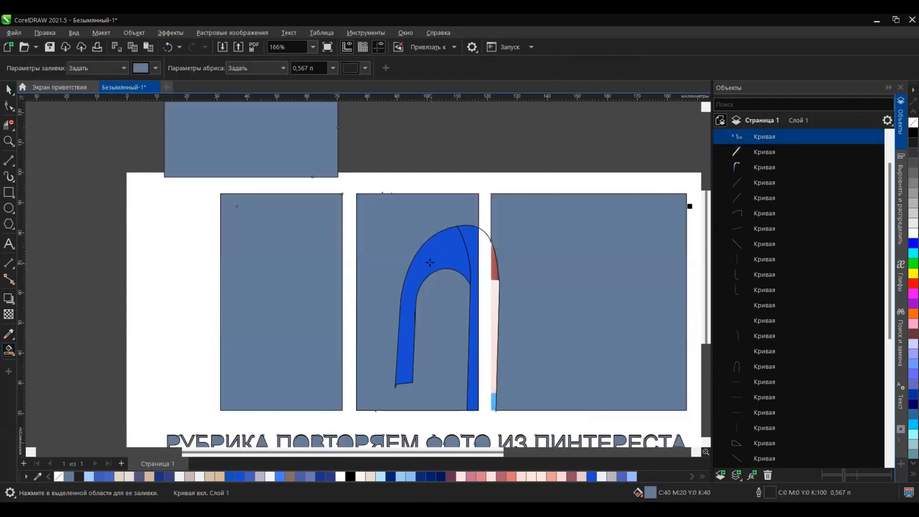
{"action": "scroll", "coordinate": [392, 227], "scroll_direction": "up", "scroll_amount": 4}
{"action": "left_click", "coordinate": [509, 308]}
{"action": "key", "text": "ctrl+z"}
{"action": "scroll", "coordinate": [430, 331], "scroll_direction": "up", "scroll_amount": 5}
{"action": "left_click", "coordinate": [425, 328]}
{"action": "scroll", "coordinate": [394, 343], "scroll_direction": "up", "scroll_amount": 8}
{"action": "left_click", "coordinate": [364, 367]}
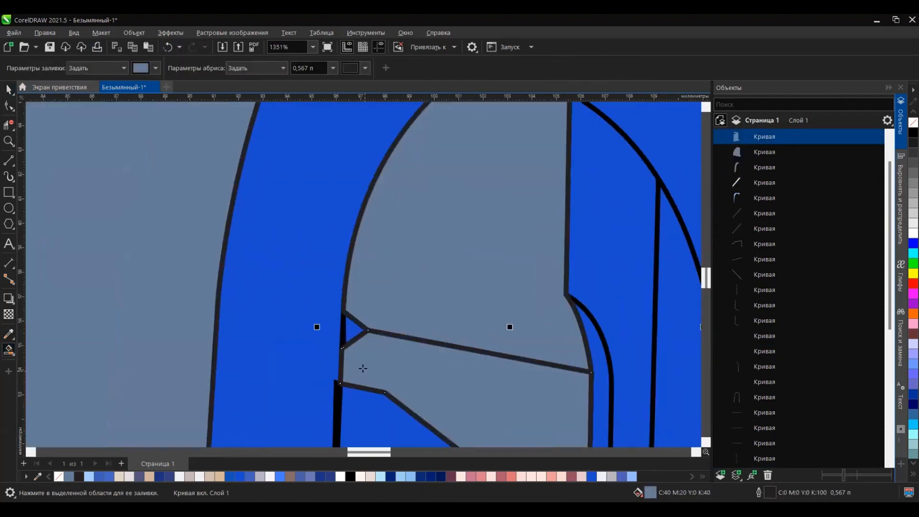
{"action": "key", "text": "ctrl+z"}
{"action": "scroll", "coordinate": [525, 302], "scroll_direction": "down", "scroll_amount": 7}
{"action": "scroll", "coordinate": [536, 390], "scroll_direction": "up", "scroll_amount": 5}
{"action": "left_click", "coordinate": [537, 390]}
{"action": "left_click", "coordinate": [582, 227]}
{"action": "key", "text": "ctrl+z"}
Step: Smart-fill the narrow side strip along the white wall's curved left edge
{"action": "scroll", "coordinate": [583, 229], "scroll_direction": "down", "scroll_amount": 6}
{"action": "left_click", "coordinate": [586, 236]}
{"action": "scroll", "coordinate": [526, 306], "scroll_direction": "down", "scroll_amount": 5}
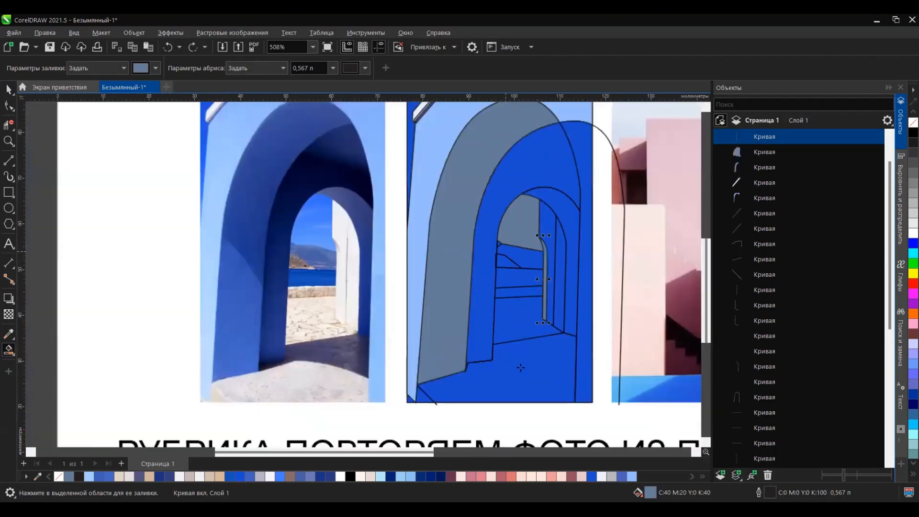
Step: Smart-fill the floor and the small triangular areas in the drawing's lower left corner
{"action": "scroll", "coordinate": [418, 407], "scroll_direction": "up", "scroll_amount": 11}
{"action": "left_click", "coordinate": [372, 353]}
{"action": "scroll", "coordinate": [353, 347], "scroll_direction": "down", "scroll_amount": 8}
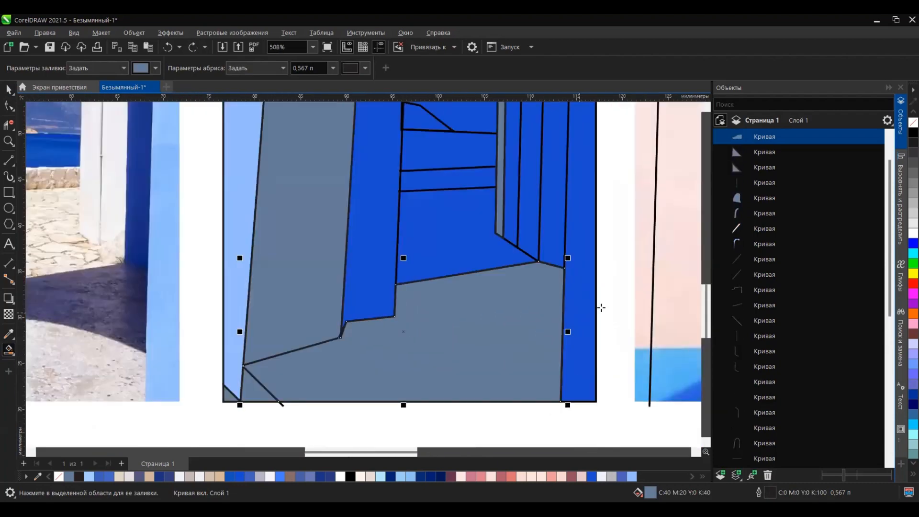
{"action": "scroll", "coordinate": [138, 233], "scroll_direction": "down", "scroll_amount": 2}
{"action": "left_click", "coordinate": [479, 344]}
{"action": "key", "text": "ctrl+z"}
Step: Move the pink building photo to the right, clear of the arch drawing
{"action": "left_click", "coordinate": [9, 90]}
{"action": "scroll", "coordinate": [208, 264], "scroll_direction": "down", "scroll_amount": 5}
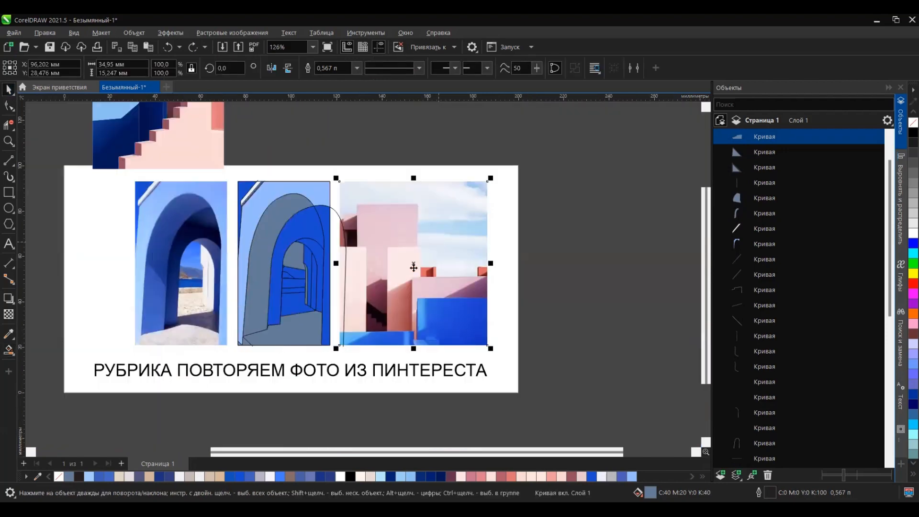
{"action": "left_click_drag", "start_coordinate": [414, 266], "coordinate": [563, 266]}
{"action": "left_click_drag", "start_coordinate": [402, 194], "coordinate": [252, 318]}
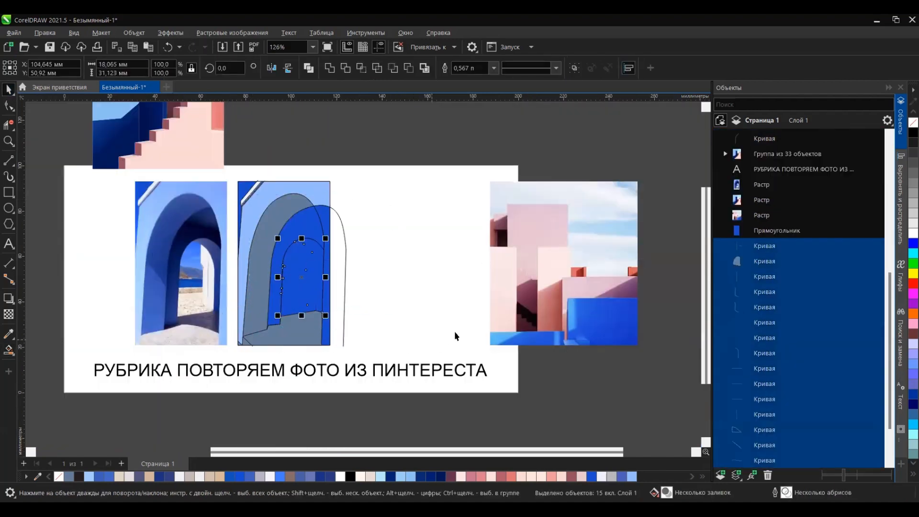
{"action": "key", "text": "shift+Page_Up"}
{"action": "scroll", "coordinate": [335, 316], "scroll_direction": "up", "scroll_amount": 4}
{"action": "left_click", "coordinate": [9, 349]}
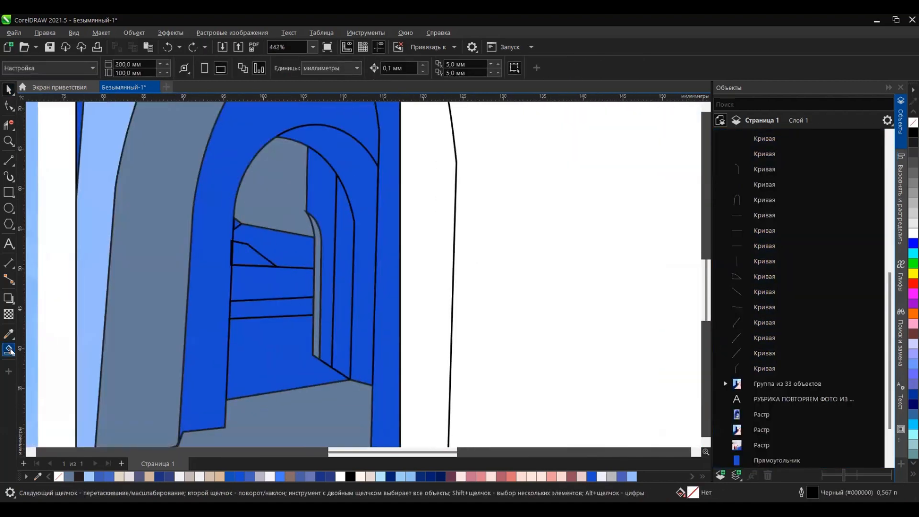
{"action": "key", "text": "ctrl+z"}
{"action": "left_click", "coordinate": [9, 107]}
{"action": "left_click", "coordinate": [227, 366]}
{"action": "scroll", "coordinate": [299, 346], "scroll_direction": "down", "scroll_amount": 1}
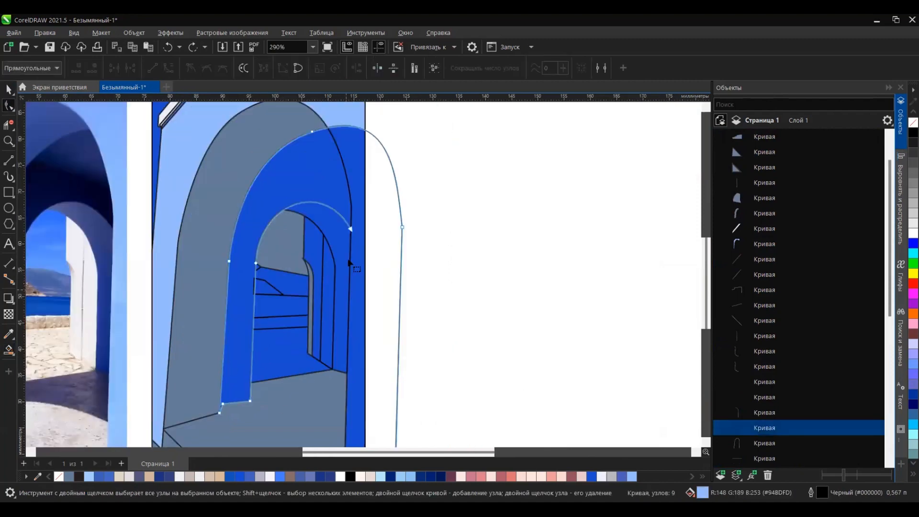
{"action": "left_click", "coordinate": [10, 352]}
{"action": "left_click", "coordinate": [242, 215]}
{"action": "key", "text": "ctrl+z"}
Step: Remove the part of the inner arch curve overhanging on the right and move its open end onto the outer arch's edge
{"action": "key", "text": "space"}
{"action": "left_click", "coordinate": [397, 173]}
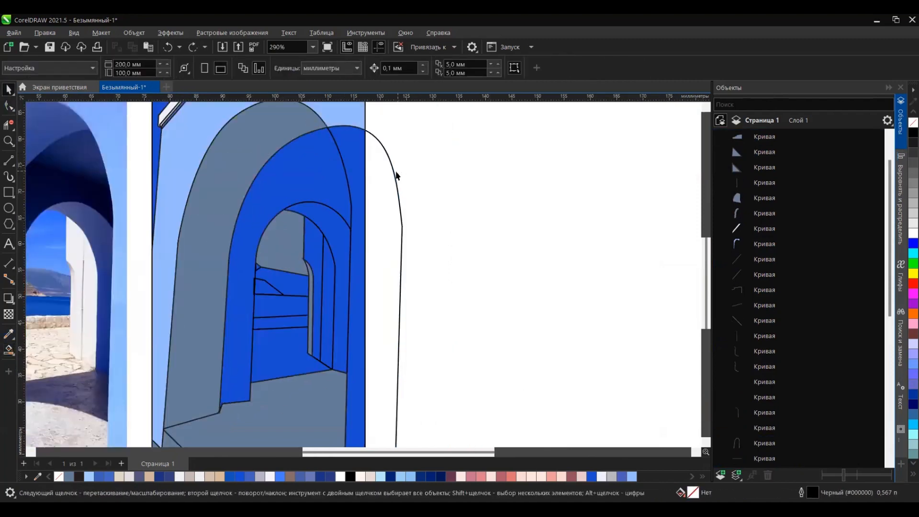
{"action": "left_click", "coordinate": [395, 172]}
{"action": "scroll", "coordinate": [469, 306], "scroll_direction": "down", "scroll_amount": 1}
{"action": "key", "text": "F10"}
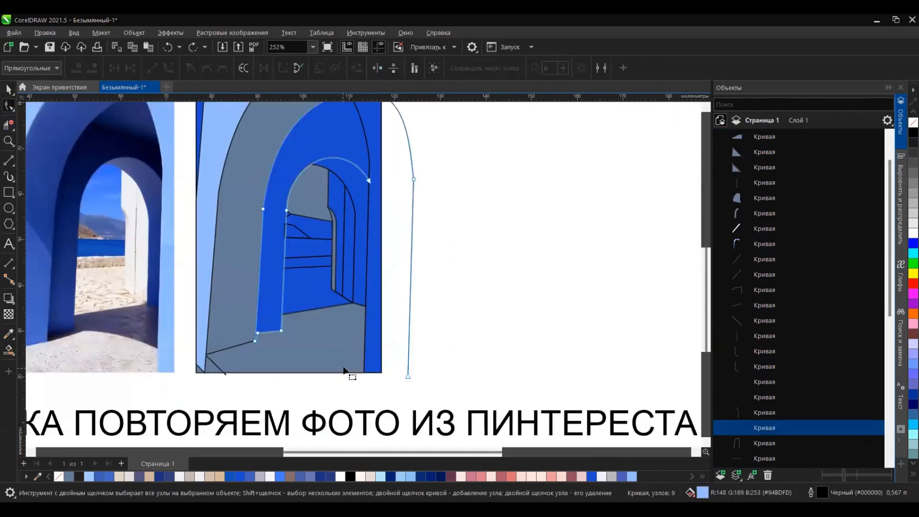
{"action": "scroll", "coordinate": [388, 180], "scroll_direction": "down", "scroll_amount": 1}
{"action": "scroll", "coordinate": [359, 178], "scroll_direction": "up", "scroll_amount": 4}
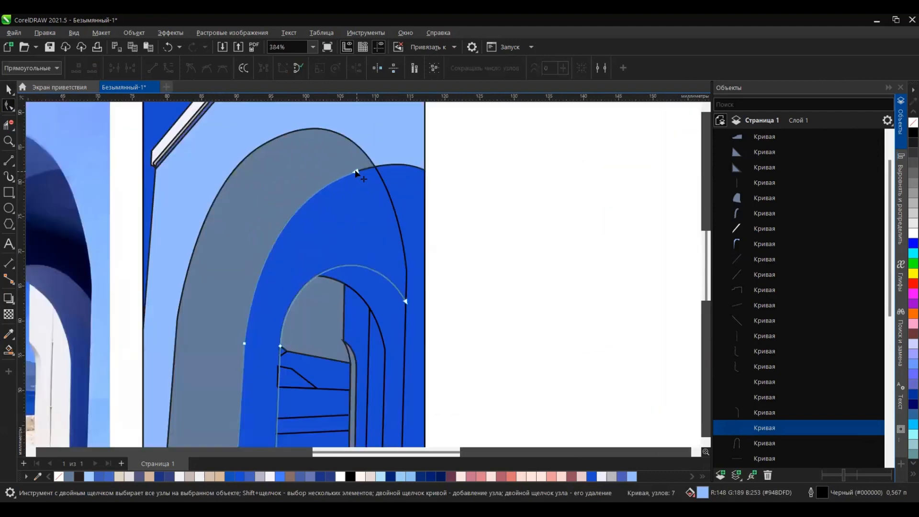
{"action": "left_click_drag", "start_coordinate": [255, 187], "coordinate": [254, 188]}
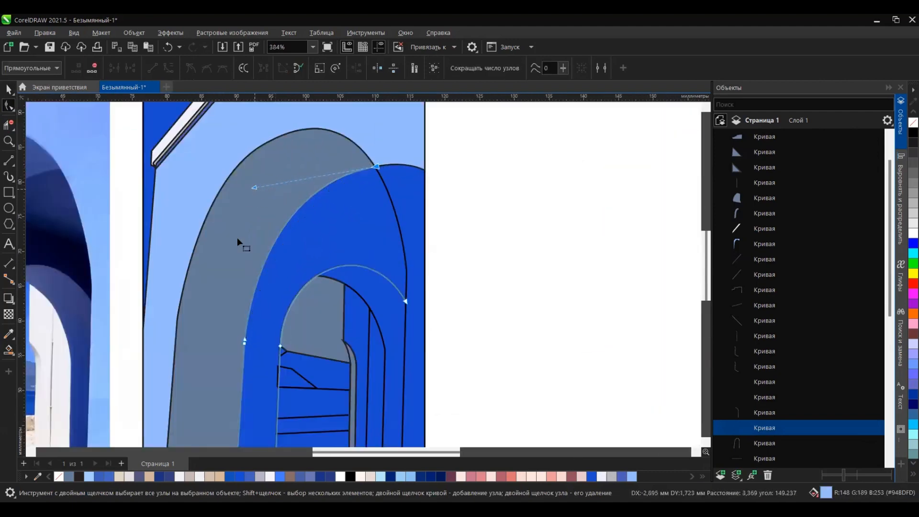
Step: Smart-fill the inner arch's shaded face between the outer arch and the opening
{"action": "left_click", "coordinate": [8, 350]}
{"action": "left_click", "coordinate": [302, 246]}
{"action": "key", "text": "ctrl+z"}
{"action": "key", "text": "ctrl+shift+z"}
{"action": "scroll", "coordinate": [393, 246], "scroll_direction": "down", "scroll_amount": 4}
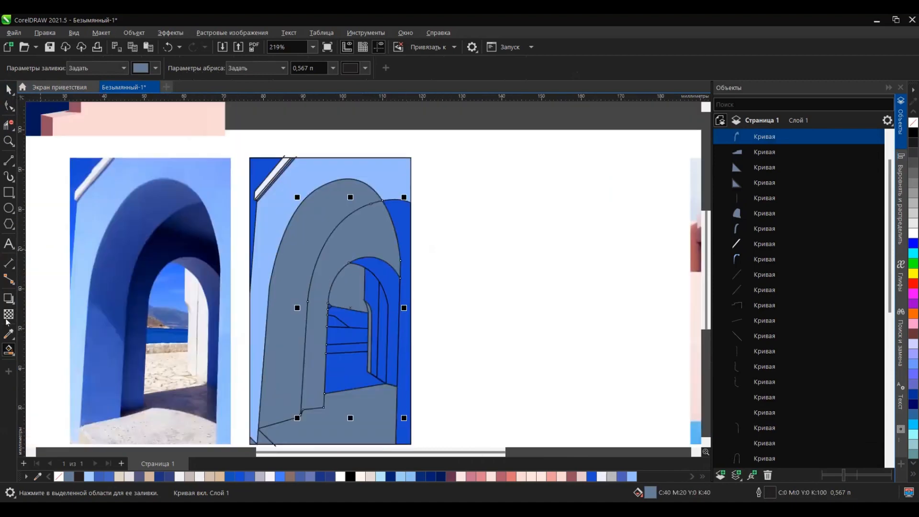
Step: Recolour the outer arch face with #253E90 and the inner arch face with #000635
{"action": "key", "text": "i"}
{"action": "left_click", "coordinate": [277, 292]}
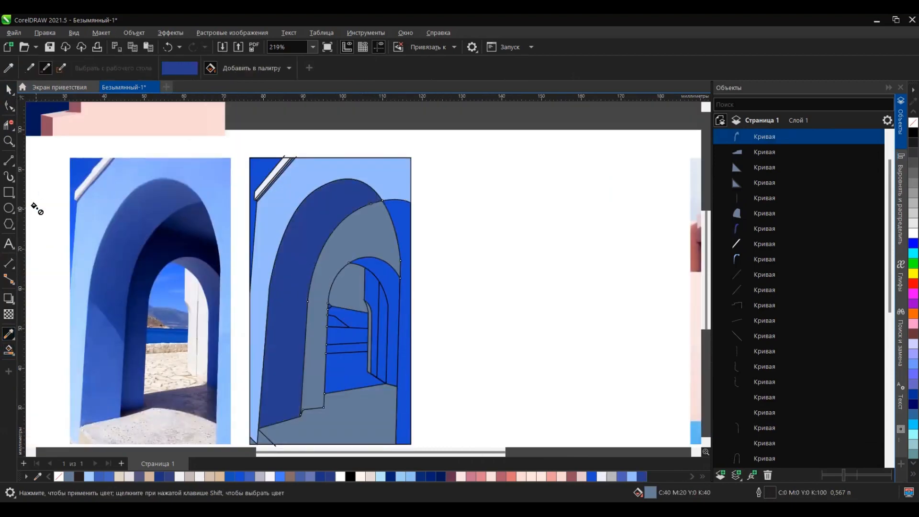
{"action": "left_click", "coordinate": [147, 286]}
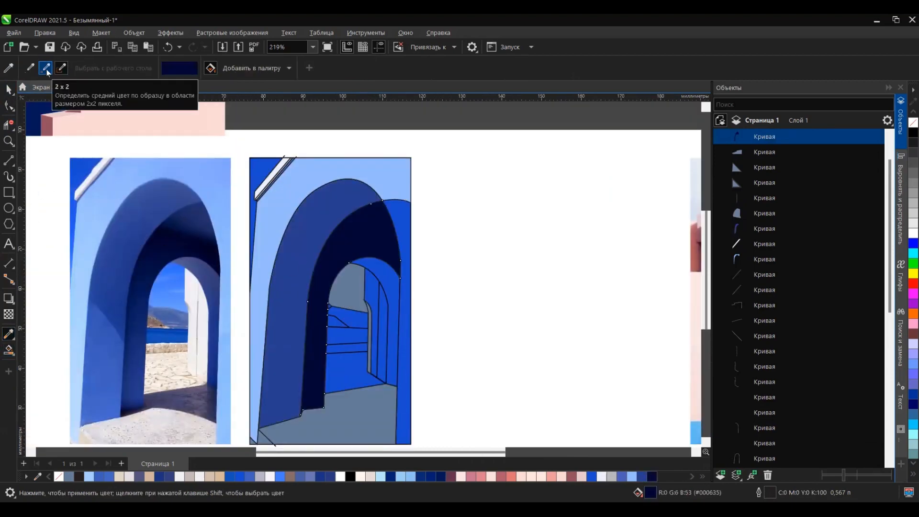
Step: Smart-fill the strip between the arch and the drawing's right edge and weld it to the light blue wall
{"action": "left_click", "coordinate": [9, 350]}
{"action": "left_click", "coordinate": [404, 230]}
{"action": "key", "text": "space"}
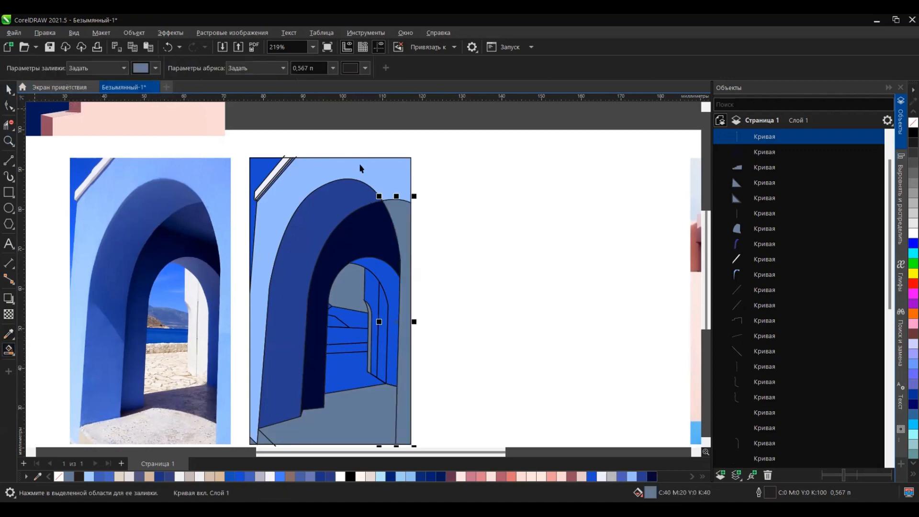
{"action": "left_click", "coordinate": [361, 168], "text": "shift"}
{"action": "left_click", "coordinate": [330, 67]}
{"action": "scroll", "coordinate": [447, 244], "scroll_direction": "down", "scroll_amount": 1}
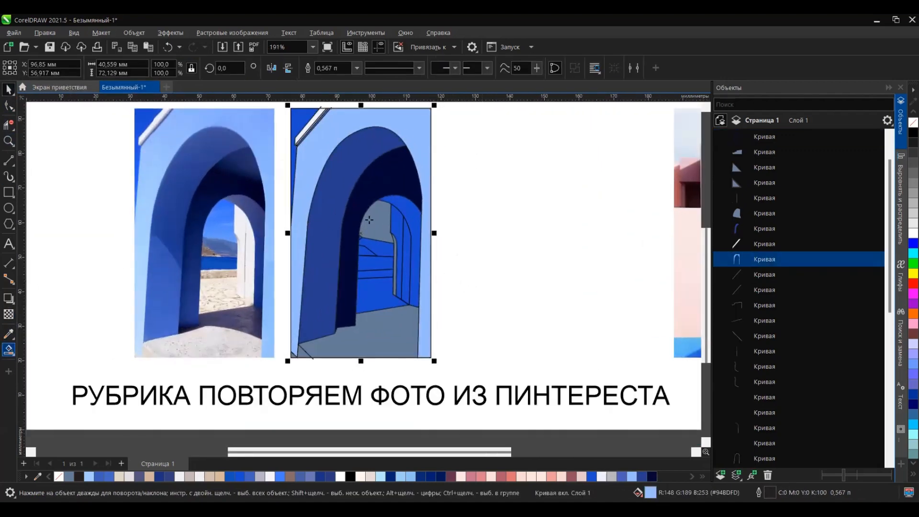
Step: Smart-fill the arch reveal along the right side of the opening
{"action": "key", "text": "space"}
{"action": "scroll", "coordinate": [369, 219], "scroll_direction": "up", "scroll_amount": 9}
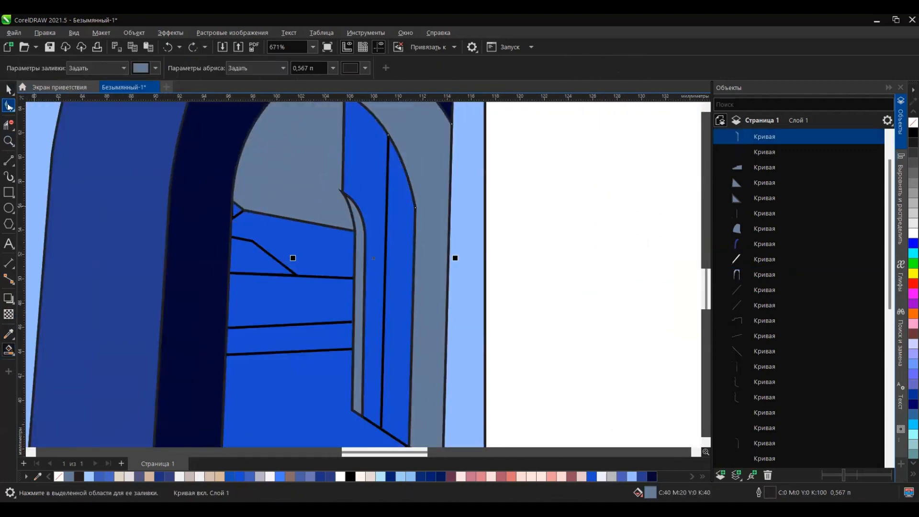
{"action": "scroll", "coordinate": [383, 364], "scroll_direction": "up", "scroll_amount": 5}
{"action": "scroll", "coordinate": [326, 328], "scroll_direction": "down", "scroll_amount": 2}
Step: Lengthen the upper stone-wall line past the opening's right edge so it closes the sea area
{"action": "left_click", "coordinate": [222, 287]}
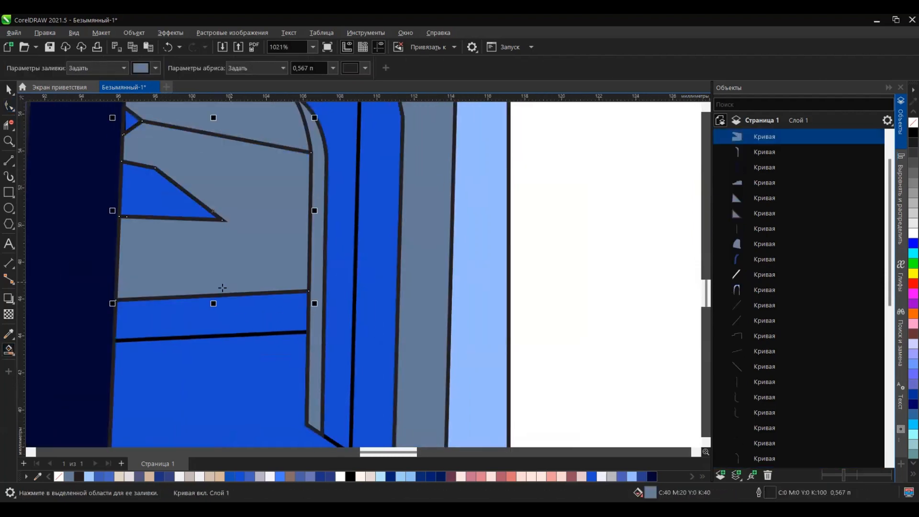
{"action": "key", "text": "ctrl+z"}
{"action": "key", "text": "F10"}
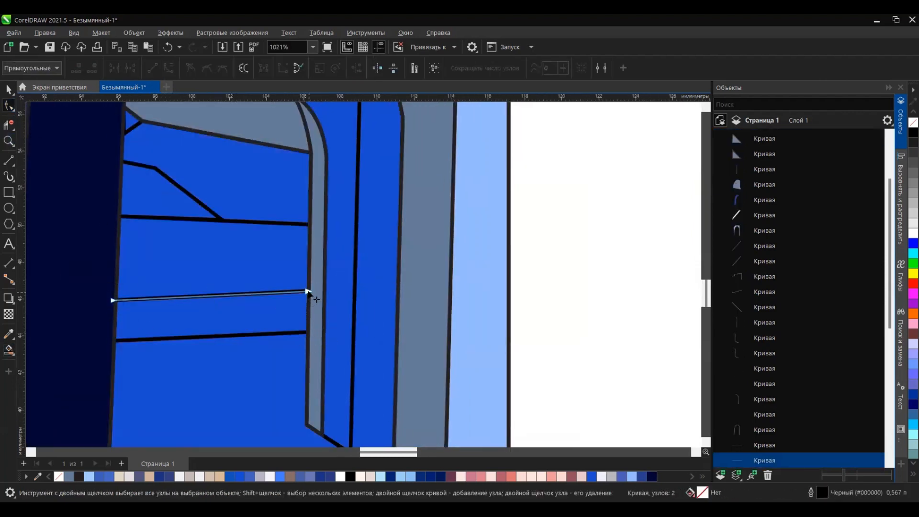
{"action": "left_click_drag", "start_coordinate": [307, 292], "coordinate": [336, 291]}
Step: Smart-fill the stone-wall strip, the ground below it and the tall wall panel on the right of the opening
{"action": "key", "text": "space"}
{"action": "left_click", "coordinate": [183, 314]}
{"action": "left_click", "coordinate": [188, 272]}
{"action": "scroll", "coordinate": [307, 297], "scroll_direction": "down", "scroll_amount": 2}
{"action": "scroll", "coordinate": [310, 240], "scroll_direction": "up", "scroll_amount": 3}
{"action": "left_click", "coordinate": [306, 288]}
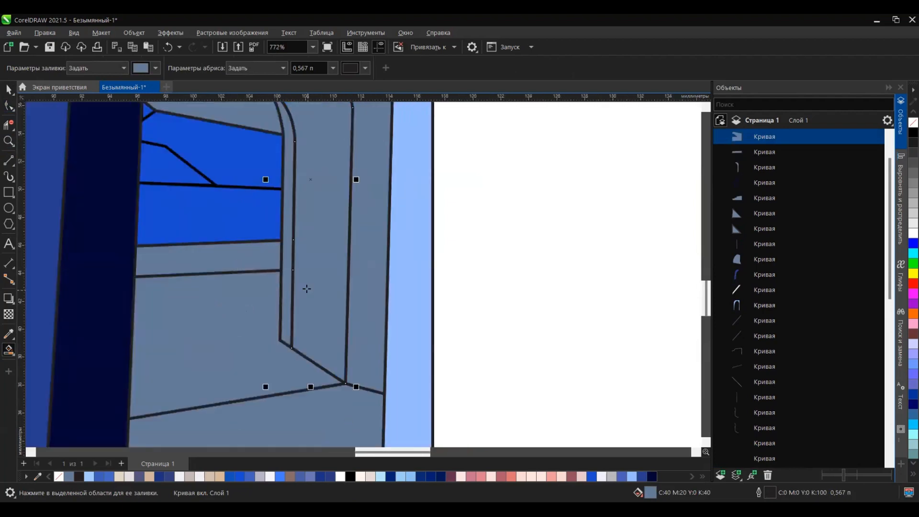
{"action": "key", "text": "ctrl+z"}
{"action": "scroll", "coordinate": [303, 333], "scroll_direction": "down", "scroll_amount": 2}
{"action": "left_click", "coordinate": [322, 263]}
Step: Extend both ends of the horizon line beyond the sides of the opening
{"action": "left_click", "coordinate": [206, 237]}
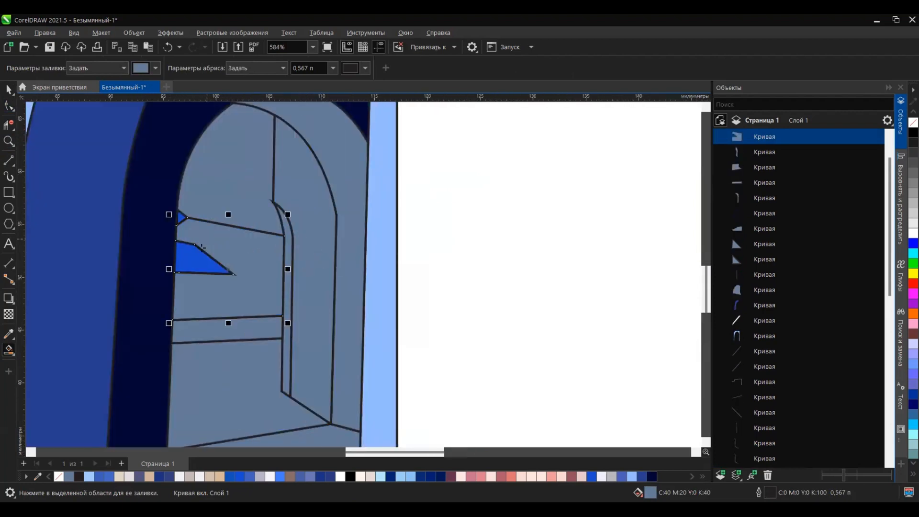
{"action": "key", "text": "ctrl+z"}
{"action": "key", "text": "F10"}
{"action": "left_click", "coordinate": [251, 276]}
{"action": "left_click_drag", "start_coordinate": [282, 277], "coordinate": [309, 283]}
{"action": "left_click_drag", "start_coordinate": [178, 273], "coordinate": [166, 270]}
Step: Smart-fill the sea, both hills and the small triangle at the opening's left edge
{"action": "left_click", "coordinate": [9, 350]}
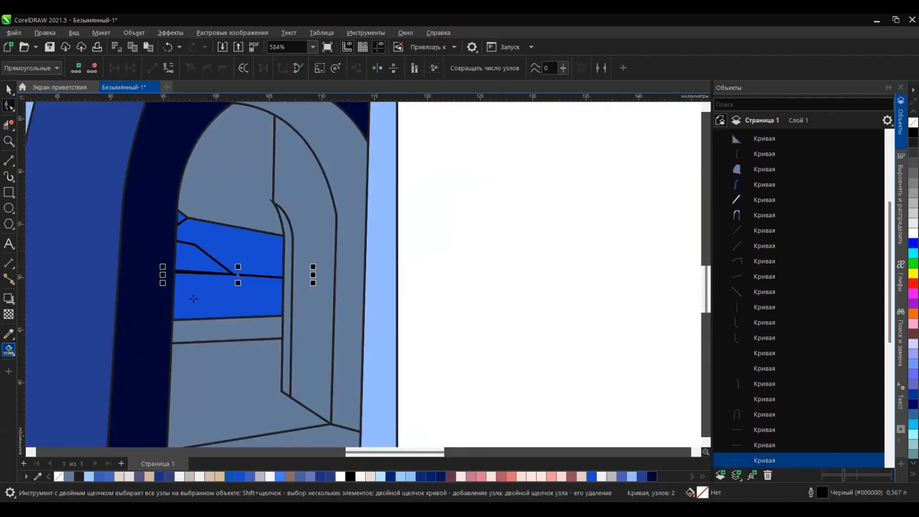
{"action": "left_click", "coordinate": [195, 298]}
{"action": "left_click", "coordinate": [195, 261]}
{"action": "left_click", "coordinate": [197, 230]}
{"action": "scroll", "coordinate": [181, 219], "scroll_direction": "up", "scroll_amount": 1}
{"action": "left_click", "coordinate": [181, 219]}
{"action": "scroll", "coordinate": [298, 236], "scroll_direction": "down", "scroll_amount": 3}
Step: Delete the leftover tracing curves beneath the filled shapes of the arch drawing
{"action": "left_click", "coordinate": [9, 90]}
{"action": "scroll", "coordinate": [770, 239], "scroll_direction": "down", "scroll_amount": 4}
{"action": "left_click", "coordinate": [765, 228]}
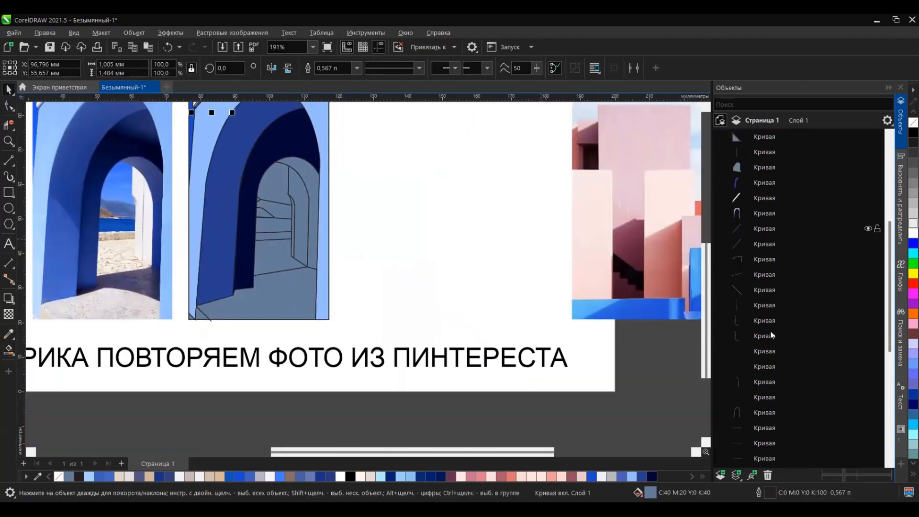
{"action": "scroll", "coordinate": [773, 334], "scroll_direction": "down", "scroll_amount": 4}
{"action": "left_click", "coordinate": [760, 411], "text": "shift"}
{"action": "key", "text": "Delete"}
{"action": "scroll", "coordinate": [261, 232], "scroll_direction": "up", "scroll_amount": 2}
{"action": "scroll", "coordinate": [417, 252], "scroll_direction": "down", "scroll_amount": 3}
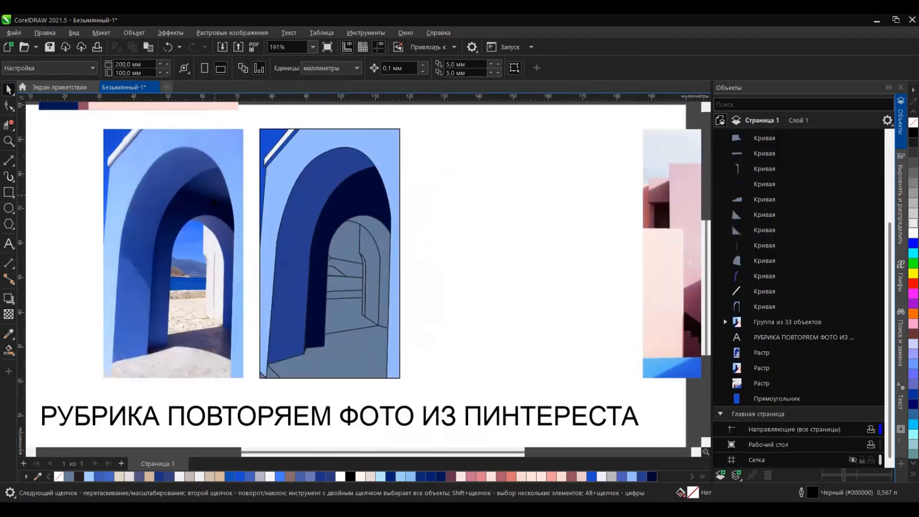
Step: Apply a top-to-bottom linear gradient to the blue background rectangle, with the lower colour sampled as #2967F6 from the photo
{"action": "left_click", "coordinate": [264, 136]}
{"action": "left_click", "coordinate": [33, 355]}
{"action": "left_click_drag", "start_coordinate": [268, 129], "coordinate": [251, 395]}
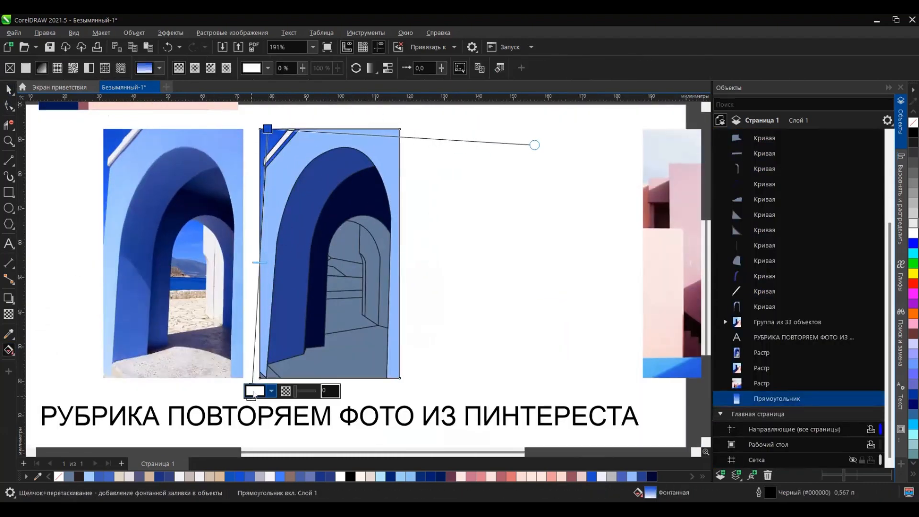
{"action": "left_click", "coordinate": [271, 391]}
{"action": "left_click", "coordinate": [361, 367]}
{"action": "left_click", "coordinate": [178, 254]}
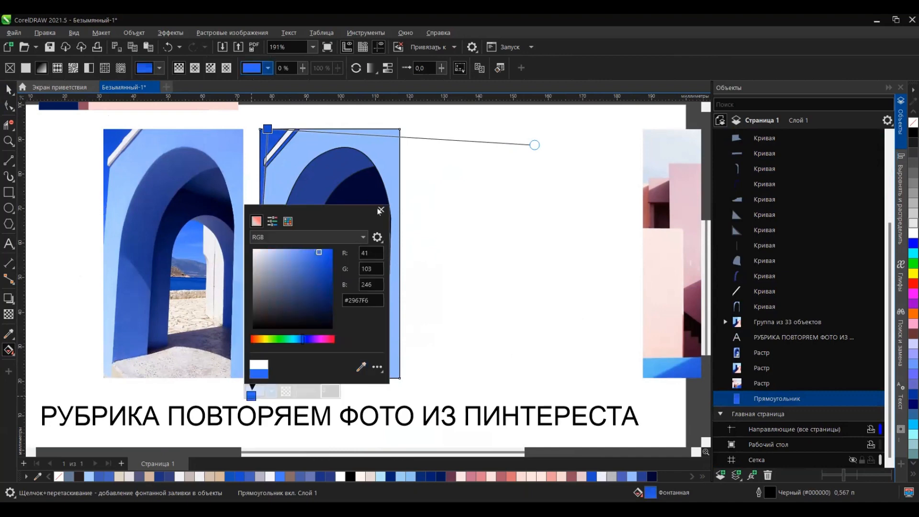
{"action": "left_click", "coordinate": [381, 209]}
Step: Lighten the background gradient's lower colour and shorten the gradient upward along the left edge
{"action": "left_click", "coordinate": [271, 391]}
{"action": "left_click", "coordinate": [301, 253]}
{"action": "left_click", "coordinate": [381, 210]}
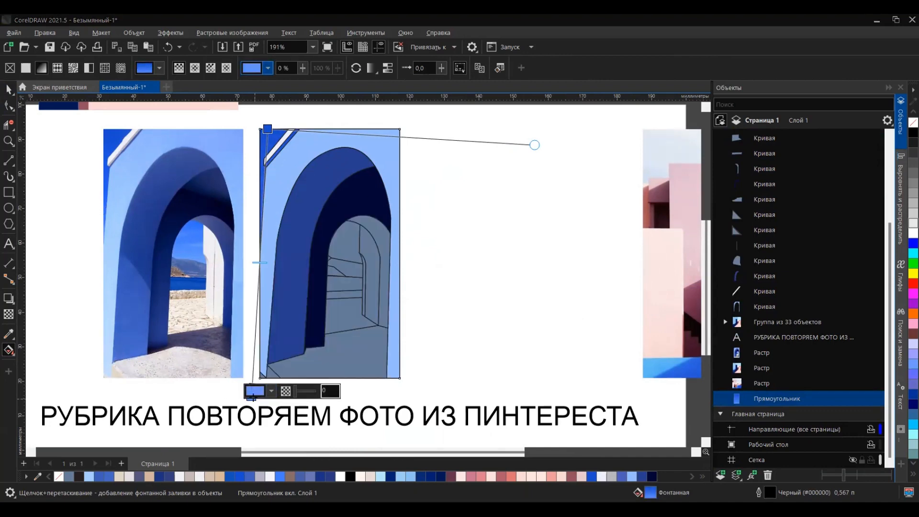
{"action": "left_click_drag", "start_coordinate": [252, 396], "coordinate": [260, 340]}
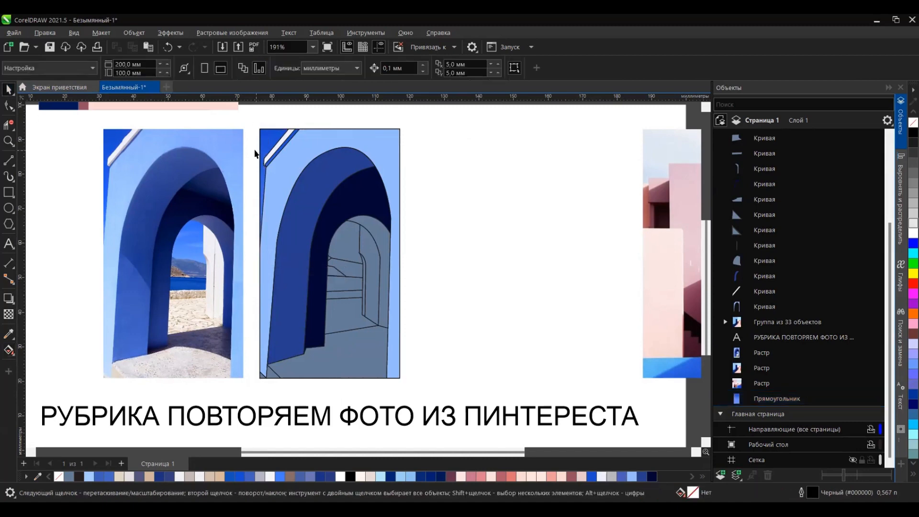
Step: Give the light blue wall a diagonal gradient from its upper right corner, with the start colour sampled from the photo's wall
{"action": "left_click", "coordinate": [293, 203]}
{"action": "left_click_drag", "start_coordinate": [395, 137], "coordinate": [255, 271]}
{"action": "left_click_drag", "start_coordinate": [554, 149], "coordinate": [400, 139]}
{"action": "left_click", "coordinate": [402, 149]}
{"action": "left_click", "coordinate": [233, 151]}
Step: Apply a gradient to the outer arch face and set its upper colour to #3D60BE sampled from the photo's arch
{"action": "left_click", "coordinate": [313, 199]}
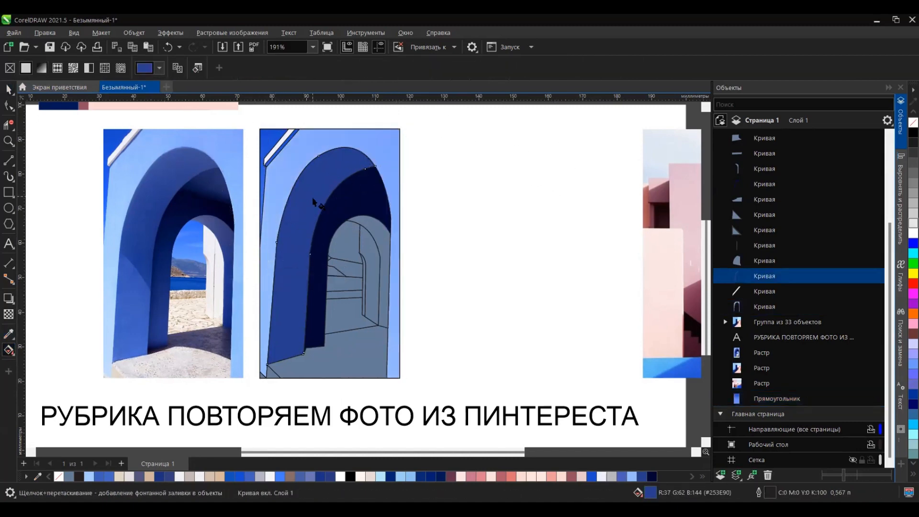
{"action": "left_click_drag", "start_coordinate": [311, 205], "coordinate": [314, 187]}
{"action": "left_click", "coordinate": [334, 182]}
{"action": "left_click", "coordinate": [423, 352]}
{"action": "left_click", "coordinate": [165, 179]}
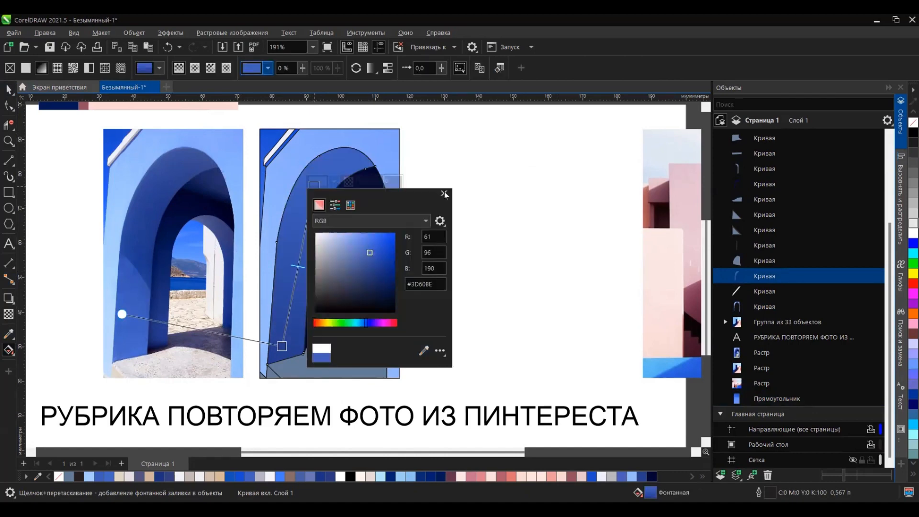
{"action": "left_click", "coordinate": [444, 193]}
Step: Change the outer arch face's gradient to conical and place its centre and handles to match the photo's slanted shadow edge
{"action": "left_click_drag", "start_coordinate": [282, 347], "coordinate": [293, 277]}
{"action": "left_click", "coordinate": [211, 68]}
{"action": "left_click_drag", "start_coordinate": [303, 232], "coordinate": [293, 229]}
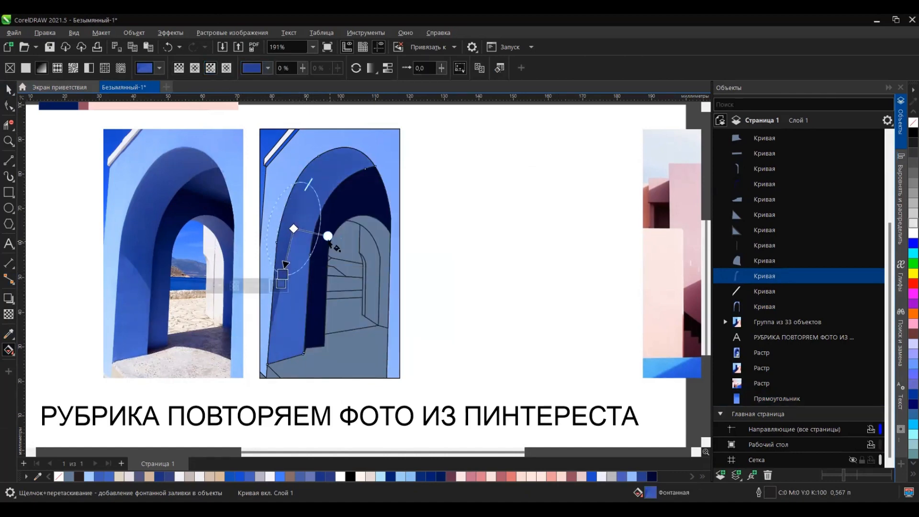
{"action": "mouse_move", "coordinate": [282, 274]}
{"action": "left_mouse_down"}
{"action": "mouse_move", "coordinate": [261, 261]}
{"action": "mouse_move", "coordinate": [281, 272]}
{"action": "left_mouse_up"}
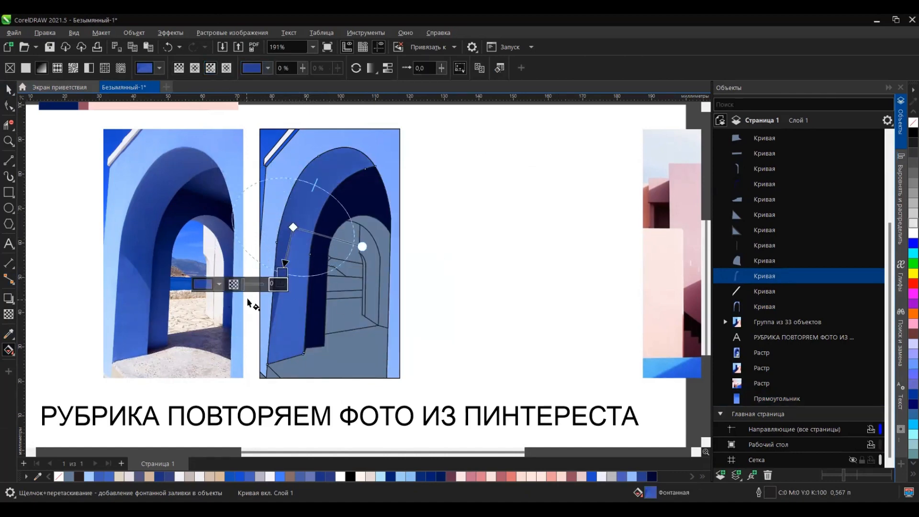
{"action": "scroll", "coordinate": [551, 240], "scroll_direction": "down", "scroll_amount": 1}
{"action": "left_click_drag", "start_coordinate": [363, 269], "coordinate": [401, 270]}
{"action": "scroll", "coordinate": [397, 273], "scroll_direction": "up", "scroll_amount": 1}
{"action": "left_click_drag", "start_coordinate": [354, 251], "coordinate": [353, 245]}
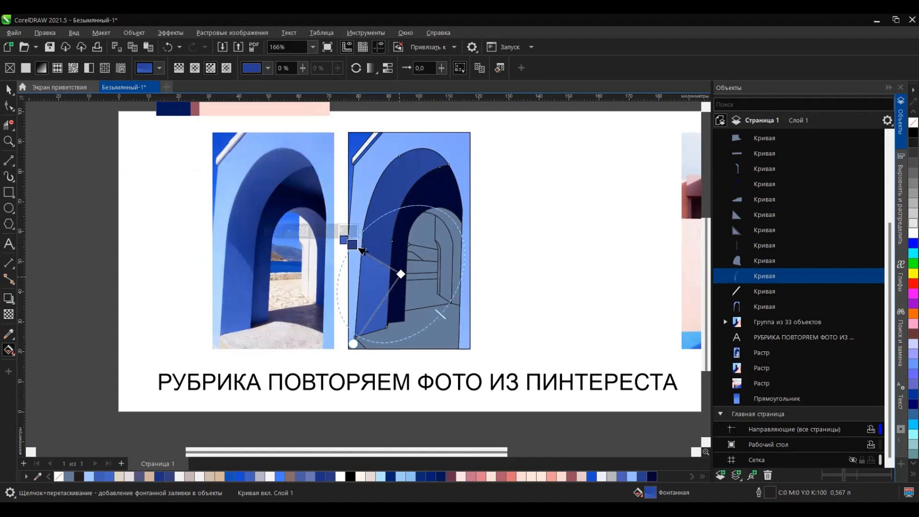
Step: Apply a gradient to the dark inner arch face and set one of its end colours to #10286E
{"action": "left_click", "coordinate": [8, 89]}
{"action": "scroll", "coordinate": [401, 238], "scroll_direction": "up", "scroll_amount": 1}
{"action": "left_click", "coordinate": [401, 238]}
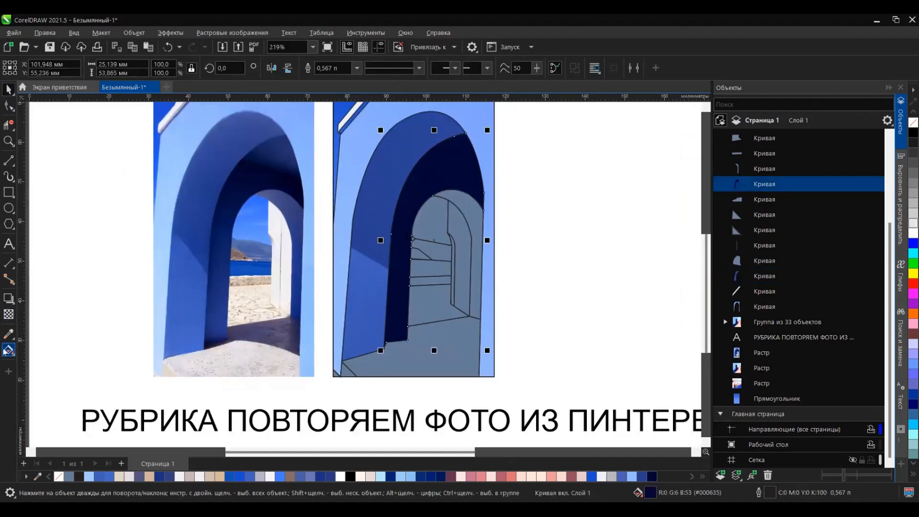
{"action": "left_click", "coordinate": [9, 350]}
{"action": "left_click", "coordinate": [441, 187]}
{"action": "left_click", "coordinate": [461, 184]}
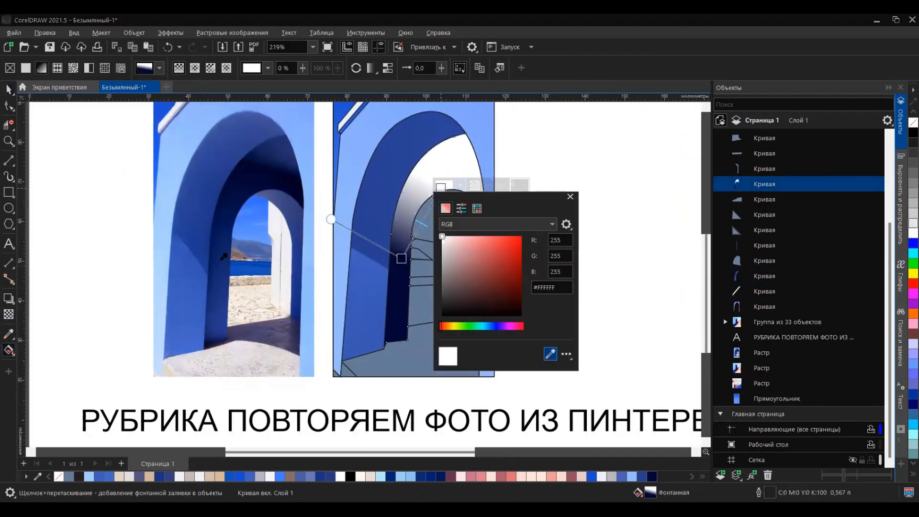
{"action": "left_click", "coordinate": [570, 198]}
Step: Change the inner arch face's gradient to elliptical and reposition its handles so the lower leg is lighter than the top
{"action": "left_click", "coordinate": [195, 68]}
{"action": "left_click_drag", "start_coordinate": [421, 223], "coordinate": [411, 268]}
{"action": "left_click_drag", "start_coordinate": [441, 187], "coordinate": [440, 174]}
{"action": "left_click_drag", "start_coordinate": [410, 268], "coordinate": [414, 258]}
{"action": "left_click_drag", "start_coordinate": [440, 174], "coordinate": [442, 165]}
Step: Draw a straight sloping line about 15 mm long across the dark top of the inner arch
{"action": "key", "text": "F5"}
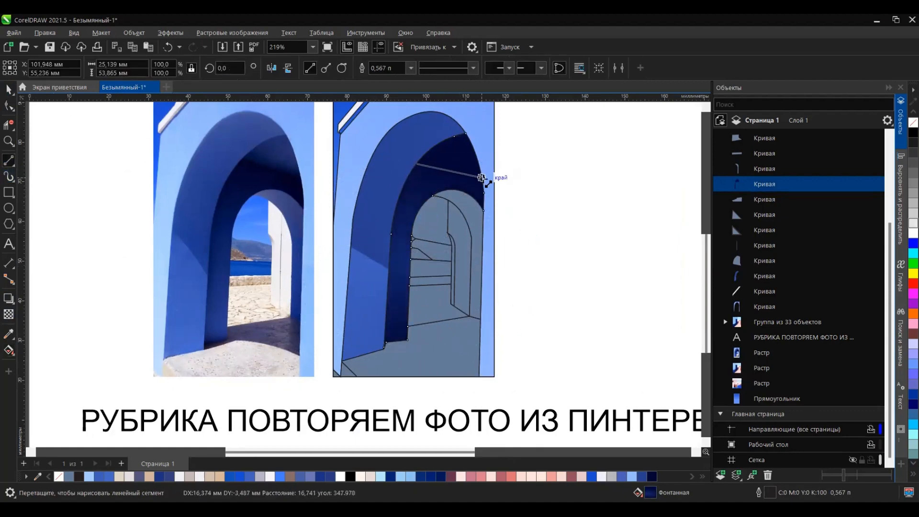
{"action": "left_click_drag", "start_coordinate": [481, 177], "coordinate": [482, 178]}
{"action": "key", "text": "space"}
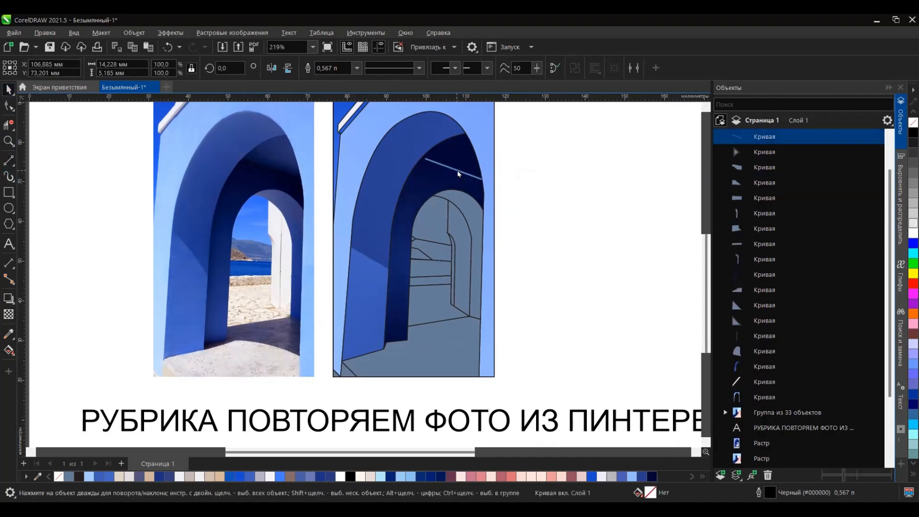
Step: Extend both ends of the sloping line past the inner arch's edges
{"action": "left_click", "coordinate": [9, 105]}
{"action": "left_click_drag", "start_coordinate": [427, 160], "coordinate": [420, 158]}
{"action": "scroll", "coordinate": [485, 181], "scroll_direction": "up", "scroll_amount": 4}
{"action": "left_click_drag", "start_coordinate": [476, 182], "coordinate": [481, 184]}
{"action": "scroll", "coordinate": [480, 184], "scroll_direction": "down", "scroll_amount": 2}
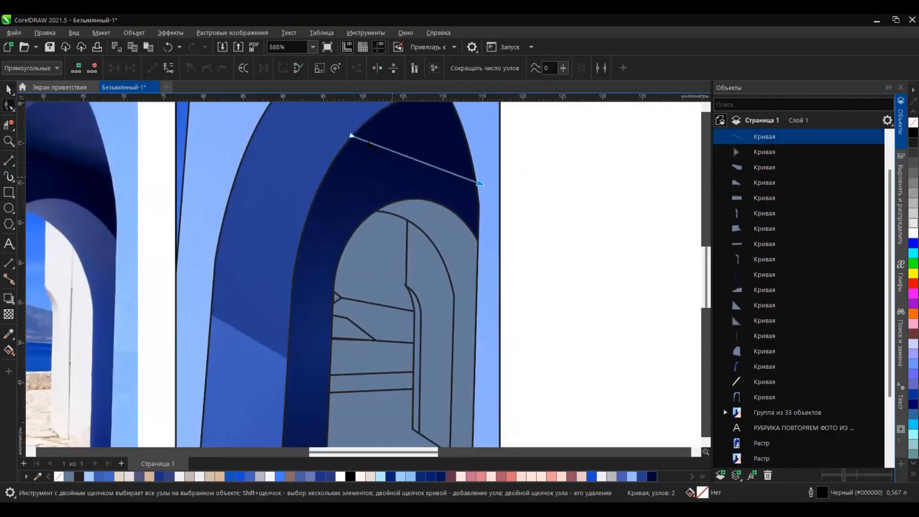
{"action": "scroll", "coordinate": [450, 148], "scroll_direction": "up", "scroll_amount": 1}
{"action": "left_click_drag", "start_coordinate": [334, 135], "coordinate": [324, 132]}
Step: Smart-fill the area of the inner arch above the sloping line
{"action": "left_click", "coordinate": [9, 349]}
{"action": "left_click", "coordinate": [434, 126]}
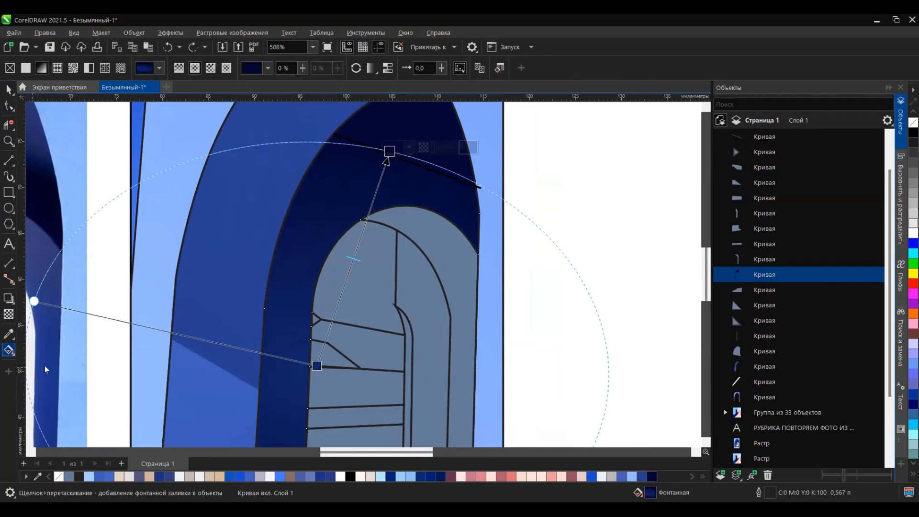
{"action": "left_click", "coordinate": [46, 369]}
{"action": "left_click", "coordinate": [455, 169]}
Step: Try to cut the new top piece out of the inner arch face
{"action": "scroll", "coordinate": [455, 170], "scroll_direction": "down", "scroll_amount": 3}
{"action": "key", "text": "space"}
{"action": "left_click", "coordinate": [425, 173], "text": "shift"}
{"action": "left_click", "coordinate": [425, 68]}
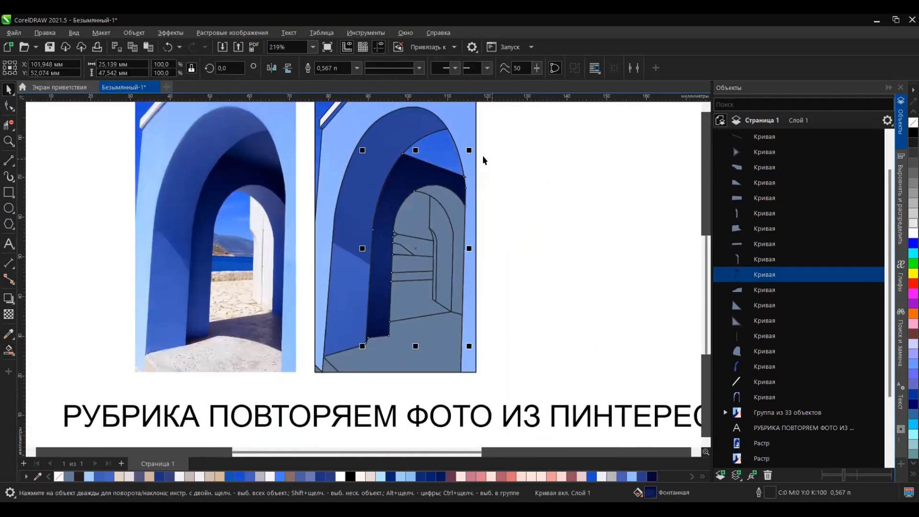
Step: Try to smart-fill the gap at the inner arch's top, and undo both that fill and the cut
{"action": "scroll", "coordinate": [477, 152], "scroll_direction": "up", "scroll_amount": 1}
{"action": "left_click", "coordinate": [9, 350]}
{"action": "left_click", "coordinate": [426, 150]}
{"action": "left_click", "coordinate": [9, 90]}
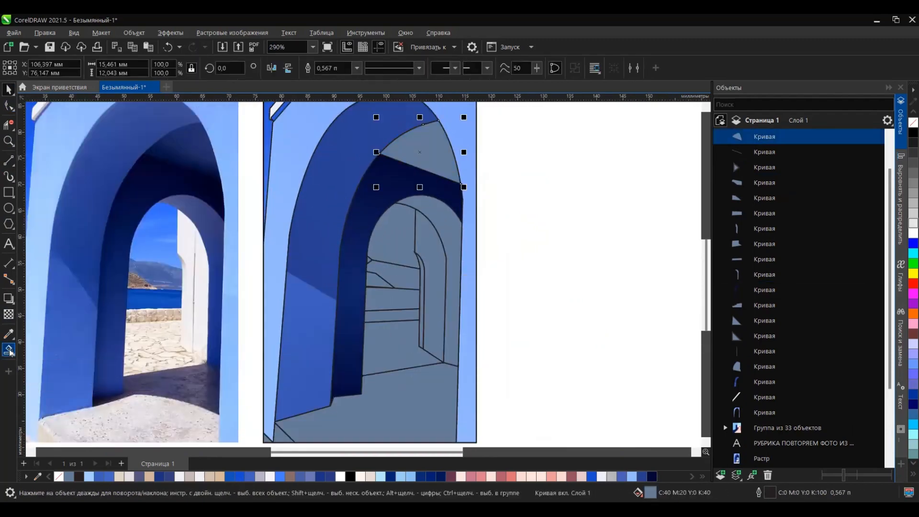
{"action": "left_click", "coordinate": [9, 351]}
{"action": "key", "text": "ctrl+z"}
{"action": "key", "text": "ctrl+z"}
{"action": "key", "text": "space"}
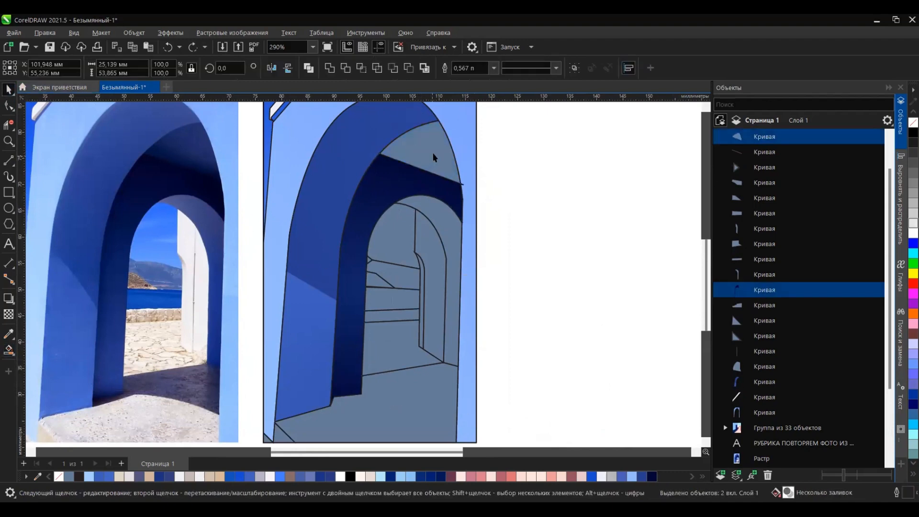
Step: Intersect the smart-filled top piece with the inner arch face and delete the leftover grey piece
{"action": "left_click", "coordinate": [407, 69]}
{"action": "key", "text": "ctrl+z"}
{"action": "left_click", "coordinate": [361, 68]}
{"action": "left_click", "coordinate": [432, 157]}
{"action": "key", "text": "Delete"}
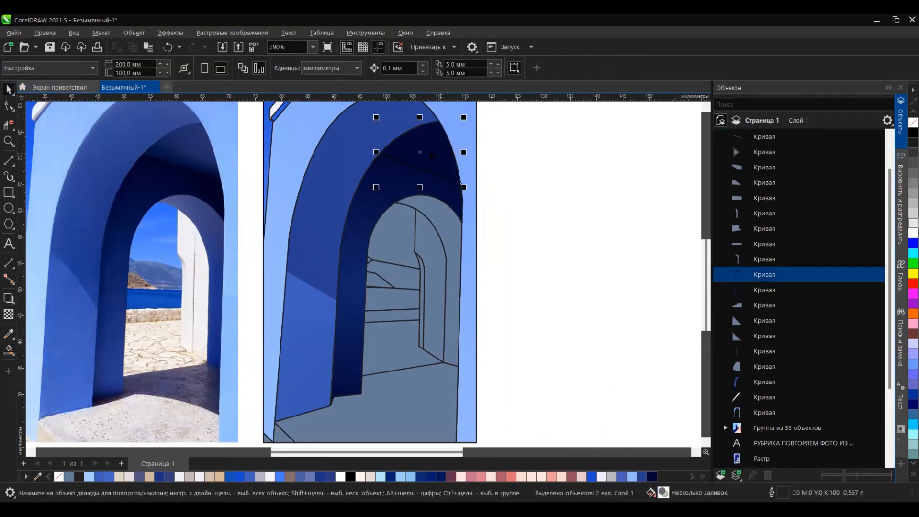
Step: Make the arch ceiling piece's gradient linear, running from dark navy near the sloping line to lighter blue near its top
{"action": "key", "text": "space"}
{"action": "left_click", "coordinate": [35, 351]}
{"action": "left_click", "coordinate": [179, 68]}
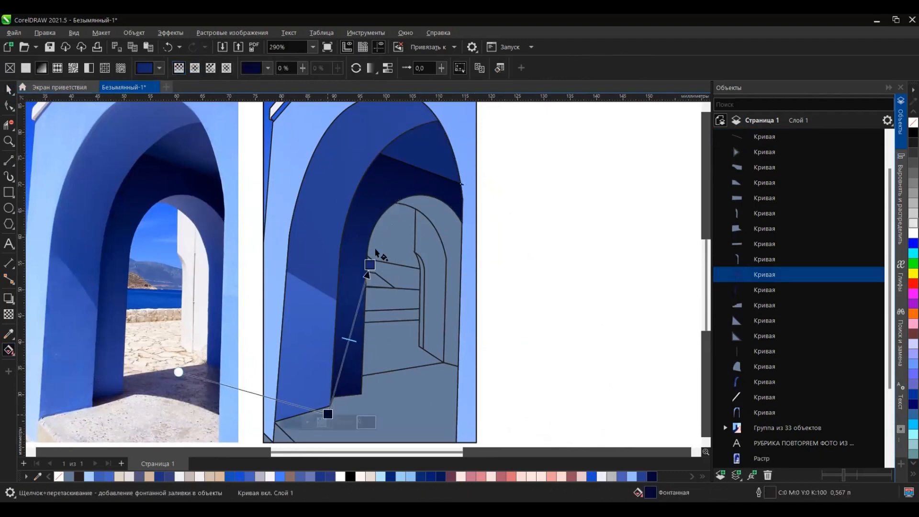
{"action": "left_click_drag", "start_coordinate": [370, 264], "coordinate": [431, 140]}
{"action": "left_click_drag", "start_coordinate": [329, 414], "coordinate": [420, 169]}
Step: Reposition and narrow the elliptical gradient on the inner arch face, darkest at the top and lighter down the left pillar
{"action": "left_click", "coordinate": [411, 180]}
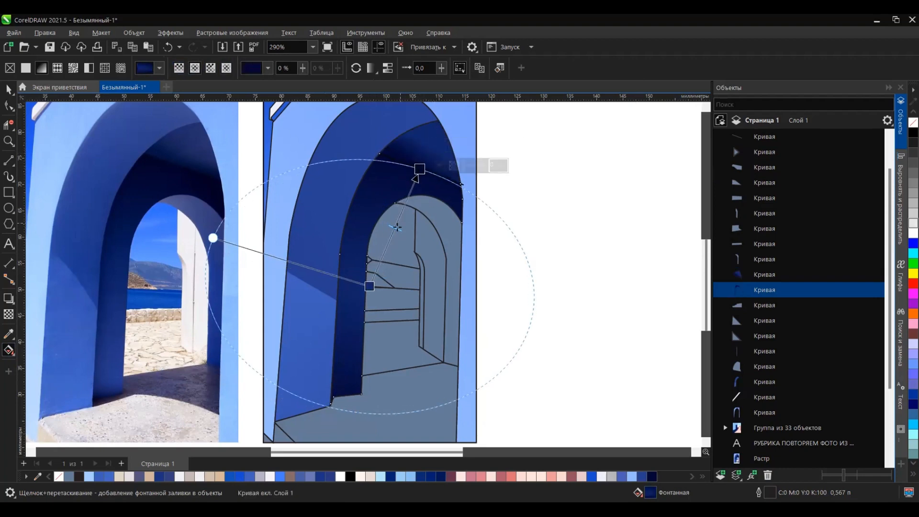
{"action": "left_click_drag", "start_coordinate": [369, 286], "coordinate": [363, 327]}
{"action": "left_click_drag", "start_coordinate": [161, 271], "coordinate": [297, 293]}
{"action": "scroll", "coordinate": [297, 293], "scroll_direction": "down", "scroll_amount": 3}
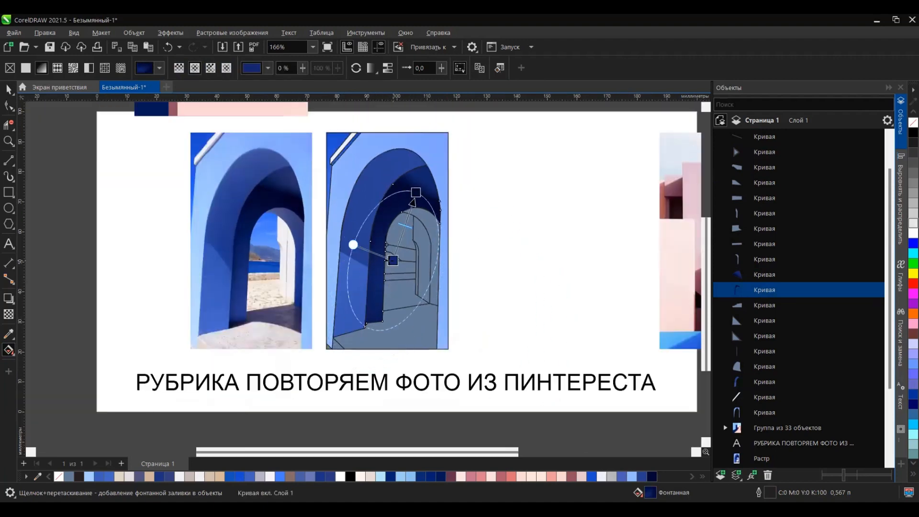
{"action": "scroll", "coordinate": [340, 311], "scroll_direction": "up", "scroll_amount": 3}
{"action": "left_click_drag", "start_coordinate": [429, 244], "coordinate": [418, 265]}
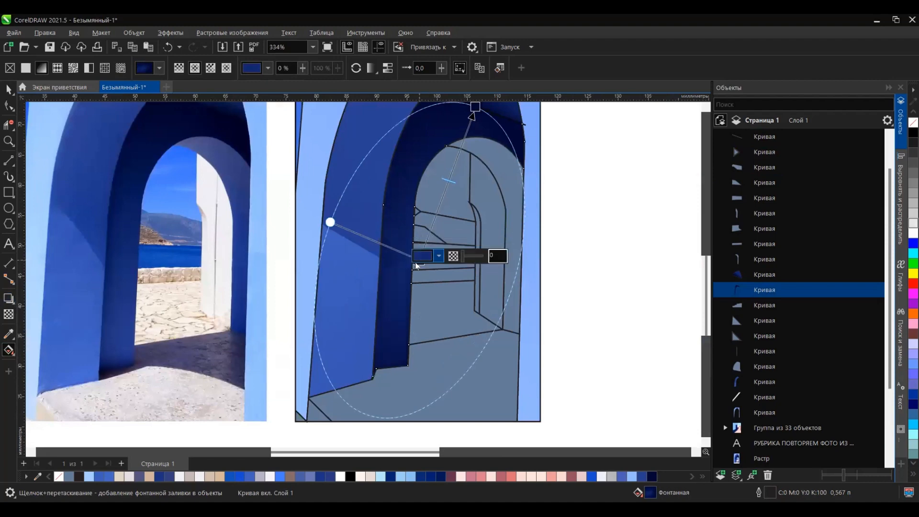
{"action": "scroll", "coordinate": [295, 311], "scroll_direction": "down", "scroll_amount": 1}
{"action": "left_click_drag", "start_coordinate": [430, 157], "coordinate": [422, 153]}
Step: Shade the inner arch's right underside with a linear gradient along its curve, using blue sampled from the photo, and reverse its direction
{"action": "left_click", "coordinate": [9, 90]}
{"action": "left_click", "coordinate": [285, 184]}
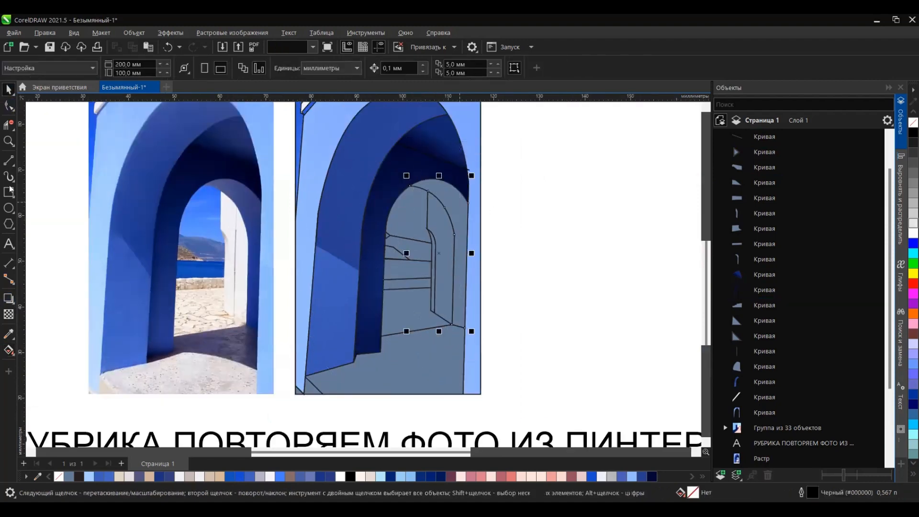
{"action": "left_click", "coordinate": [9, 350]}
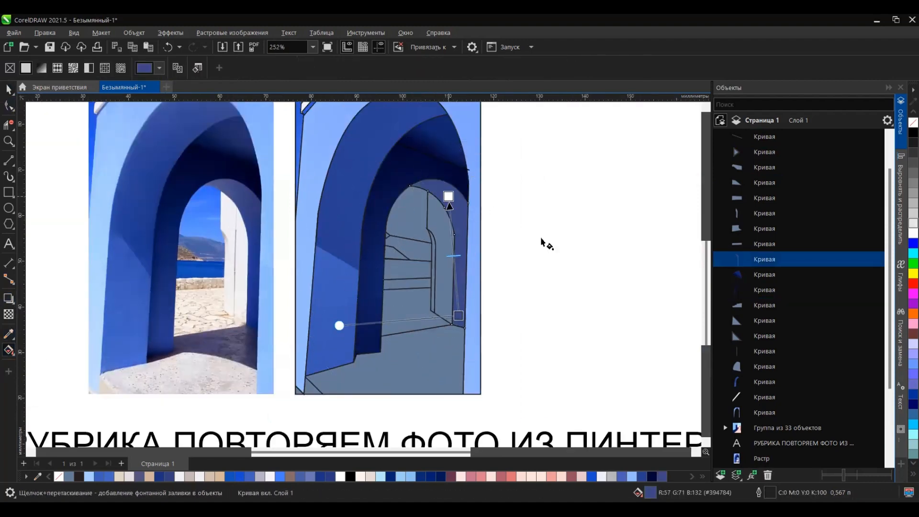
{"action": "left_click_drag", "start_coordinate": [459, 315], "coordinate": [414, 182]}
{"action": "mouse_move", "coordinate": [415, 182]}
{"action": "left_mouse_down"}
{"action": "mouse_move", "coordinate": [458, 363]}
{"action": "mouse_move", "coordinate": [414, 182]}
{"action": "left_mouse_up"}
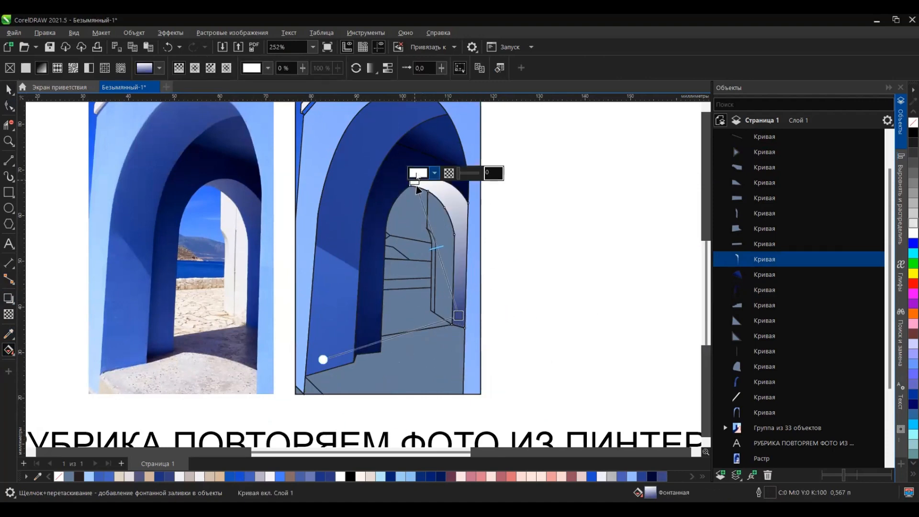
{"action": "left_click", "coordinate": [417, 174]}
{"action": "left_click", "coordinate": [522, 343]}
{"action": "left_click", "coordinate": [249, 323]}
{"action": "left_click", "coordinate": [357, 68]}
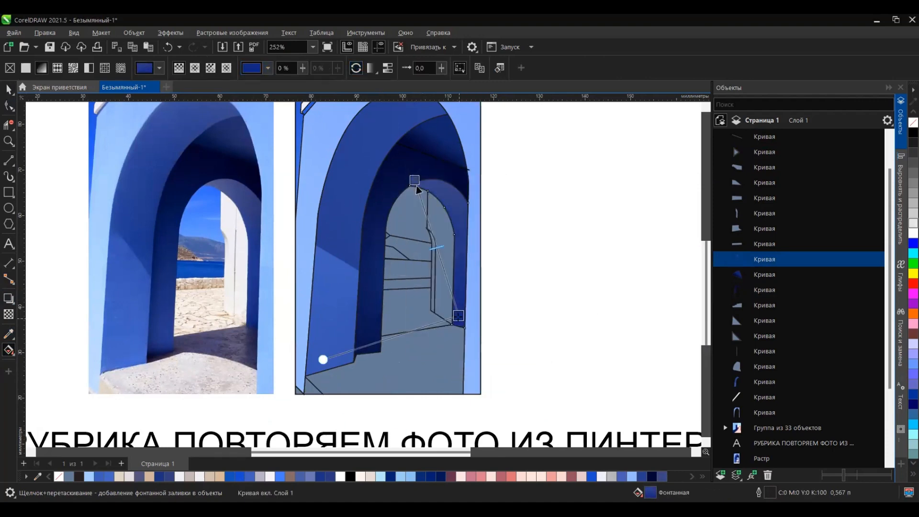
{"action": "left_click_drag", "start_coordinate": [418, 187], "coordinate": [427, 192]}
Step: Fill the sky with the photo's bright blue and shade it with a linear gradient fading to light blue at the horizon
{"action": "left_click", "coordinate": [202, 218]}
{"action": "left_click", "coordinate": [408, 218]}
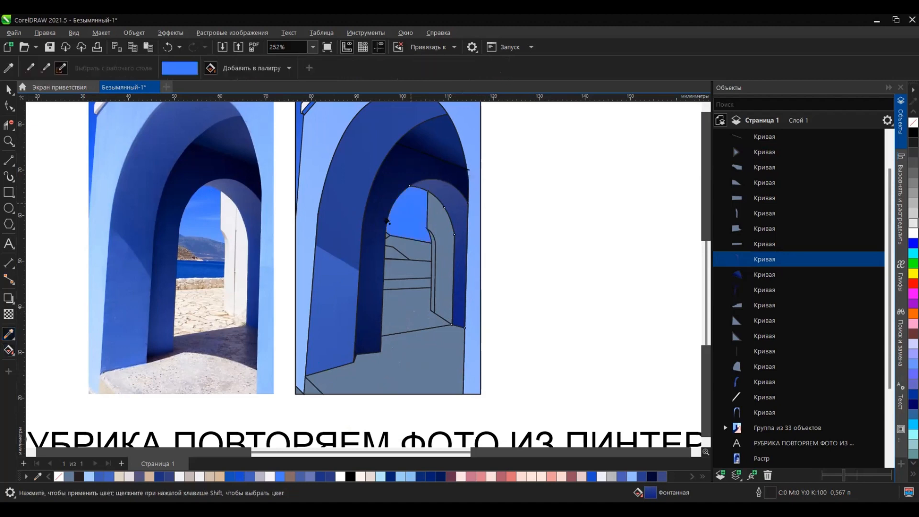
{"action": "left_click", "coordinate": [8, 90]}
{"action": "left_click", "coordinate": [9, 350]}
{"action": "left_click", "coordinate": [404, 224]}
{"action": "left_click_drag", "start_coordinate": [408, 269], "coordinate": [407, 269]}
{"action": "left_click", "coordinate": [410, 263]}
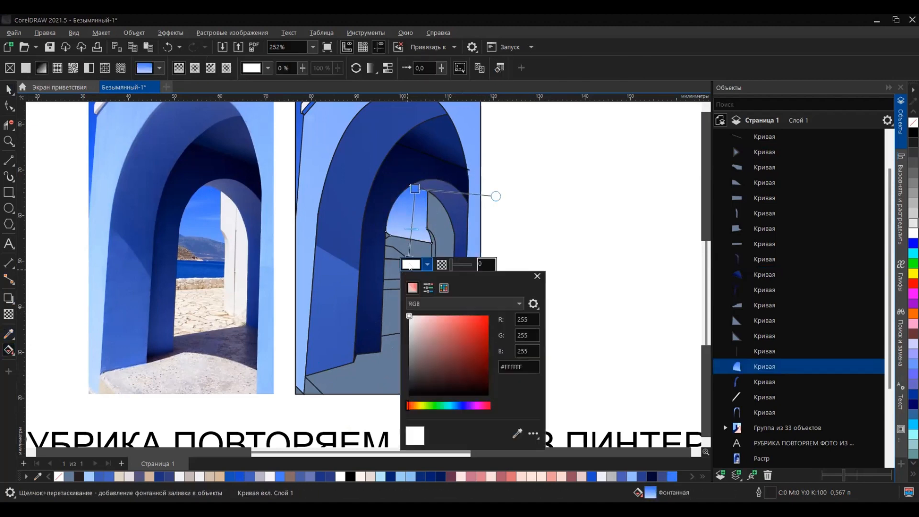
{"action": "left_click", "coordinate": [410, 264]}
{"action": "left_click", "coordinate": [89, 476]}
Step: Fill the distant mountains with dark blue, using R57 G71 B132 for the small piece at the arch's edge
{"action": "left_click", "coordinate": [419, 251]}
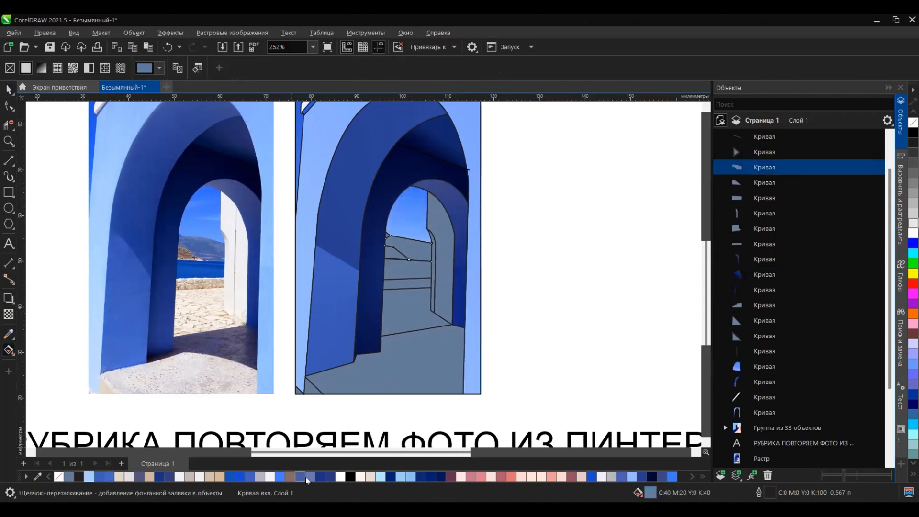
{"action": "left_click", "coordinate": [169, 477]}
{"action": "left_click", "coordinate": [387, 237]}
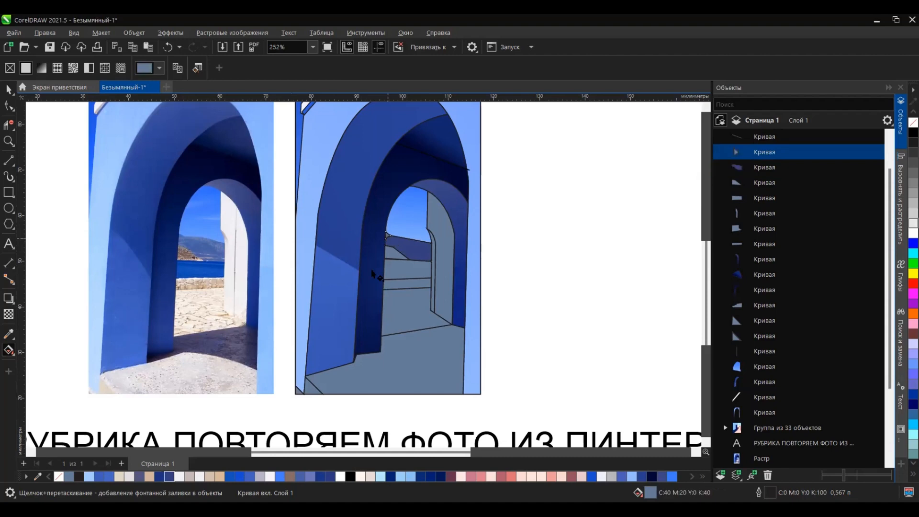
{"action": "left_click", "coordinate": [663, 477]}
Step: Fill the hill slope with beige and the sea with blue R15 G76 B179
{"action": "left_click", "coordinate": [394, 255]}
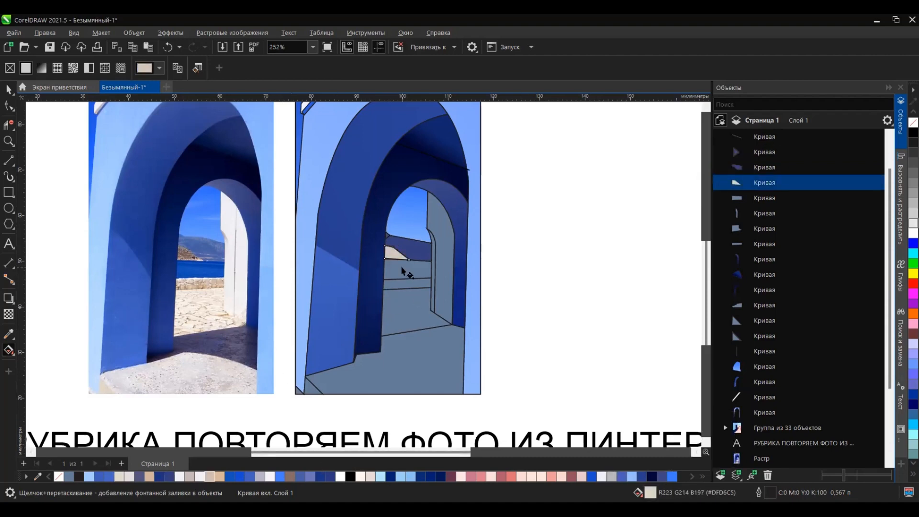
{"action": "key", "text": "Tab"}
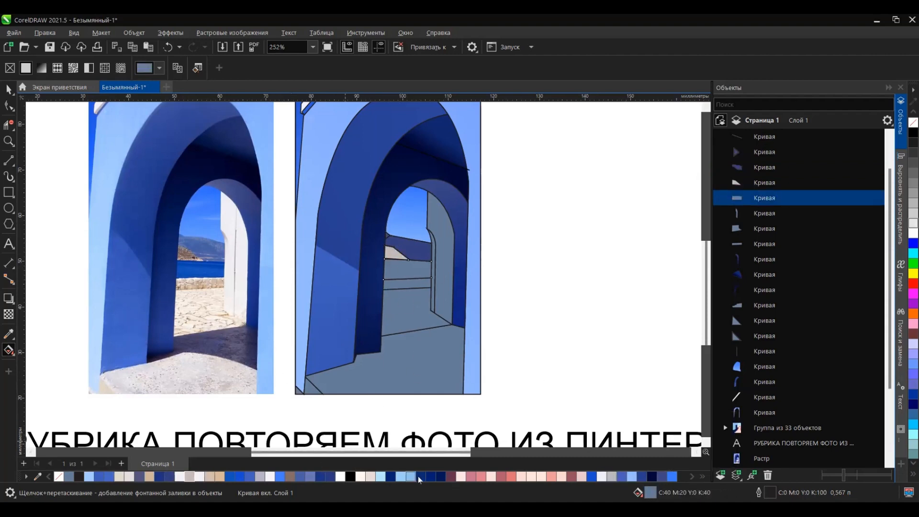
{"action": "left_click", "coordinate": [673, 477]}
{"action": "left_click", "coordinate": [392, 268]}
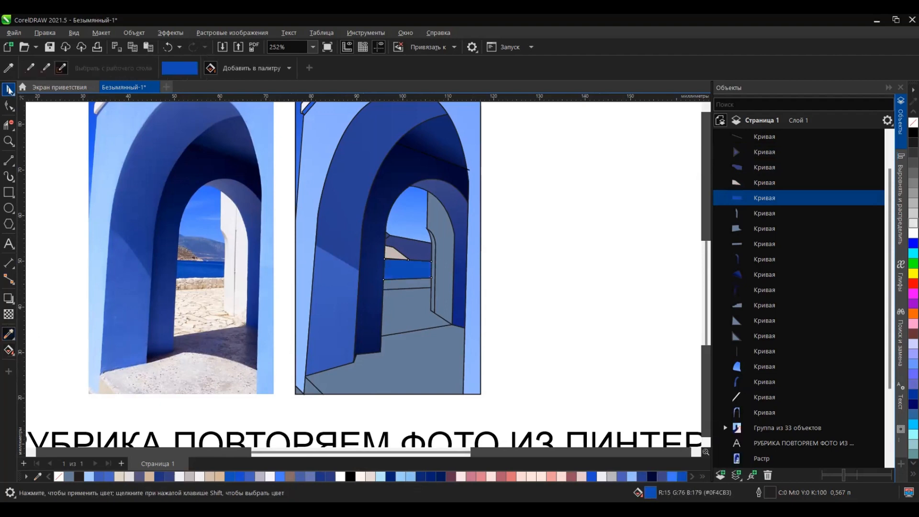
Step: Fill the low stone wall with sand R214 G185 B151, the courtyard with light grey and the front floor with R239 G238 B244
{"action": "left_click", "coordinate": [8, 89]}
{"action": "left_click", "coordinate": [393, 283]}
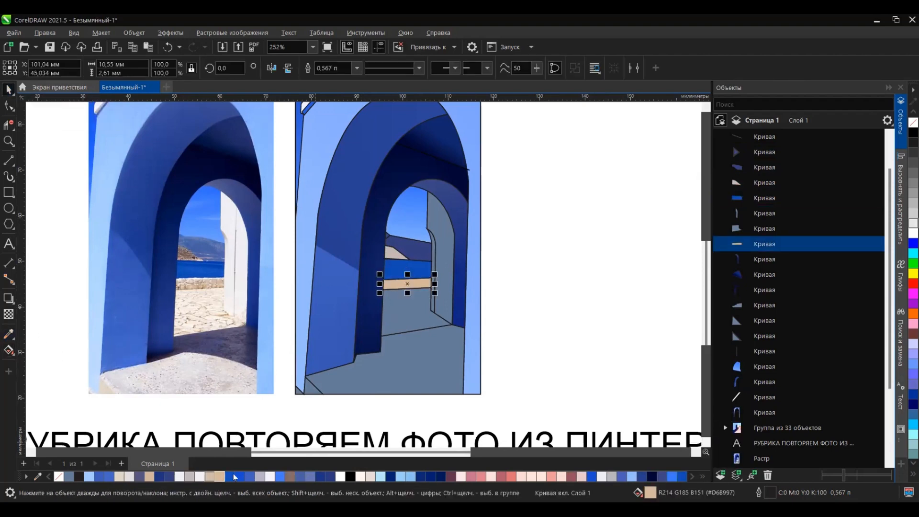
{"action": "left_click", "coordinate": [406, 318]}
{"action": "left_click", "coordinate": [179, 477]}
{"action": "left_click", "coordinate": [387, 373]}
{"action": "left_click", "coordinate": [199, 477]}
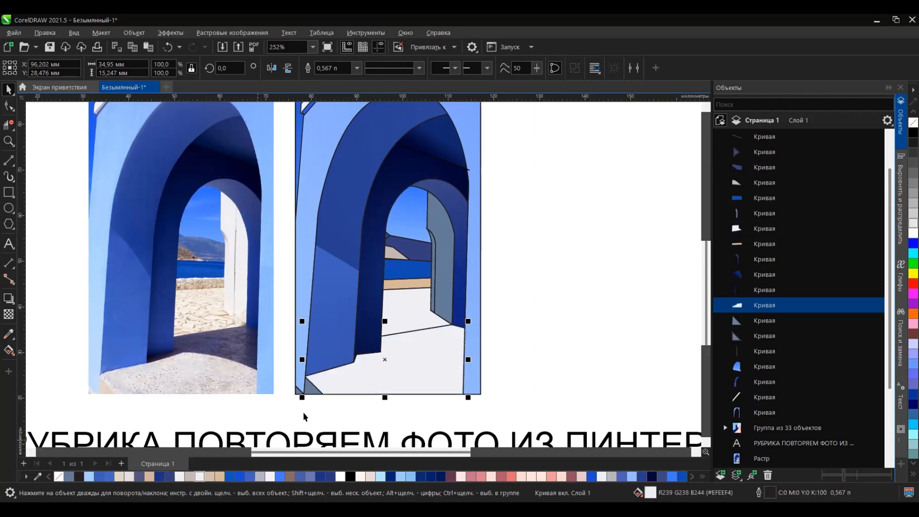
Step: Fill the lower-left corner pieces with pale pink and off-white, and the white wall behind the arch with R239 G238 B244
{"action": "left_click", "coordinate": [310, 394]}
{"action": "left_click", "coordinate": [297, 392]}
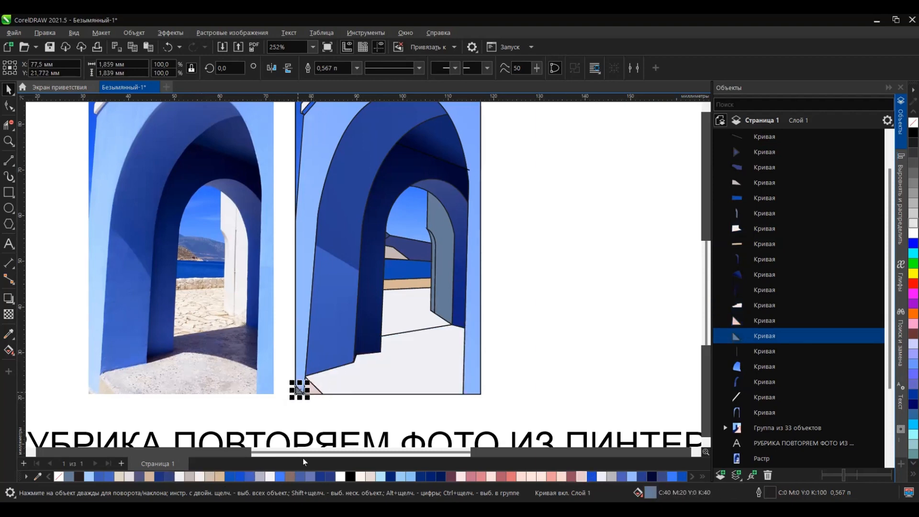
{"action": "left_click", "coordinate": [444, 290]}
{"action": "left_click", "coordinate": [199, 476]}
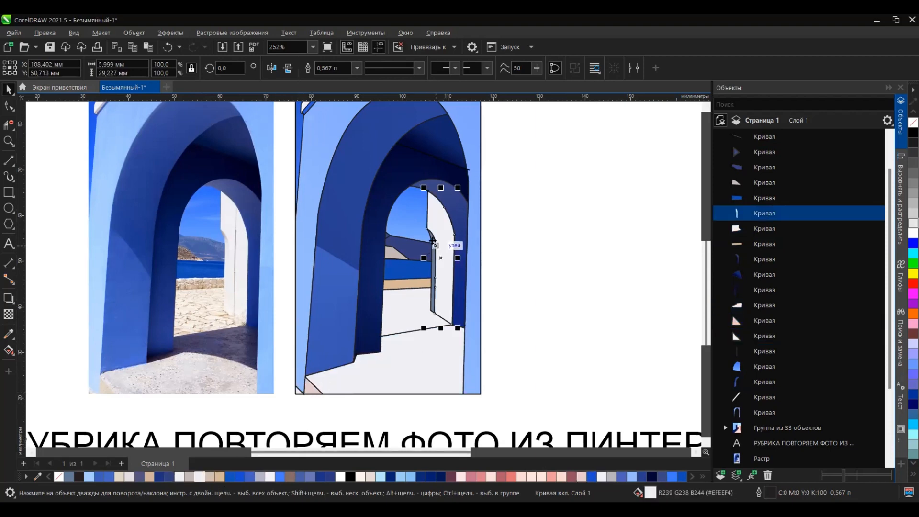
Step: Fill the white wall's narrow edge strip with R239 G238 B244 and add a vertical linear gradient to greyish beige at its top
{"action": "left_click", "coordinate": [432, 268]}
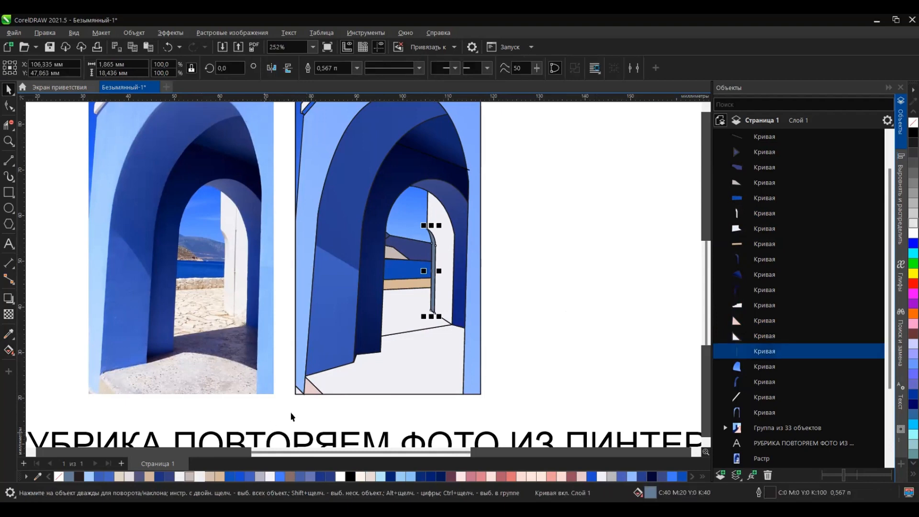
{"action": "scroll", "coordinate": [369, 341], "scroll_direction": "down", "scroll_amount": 1}
{"action": "left_click", "coordinate": [197, 477]}
{"action": "scroll", "coordinate": [422, 296], "scroll_direction": "up", "scroll_amount": 3}
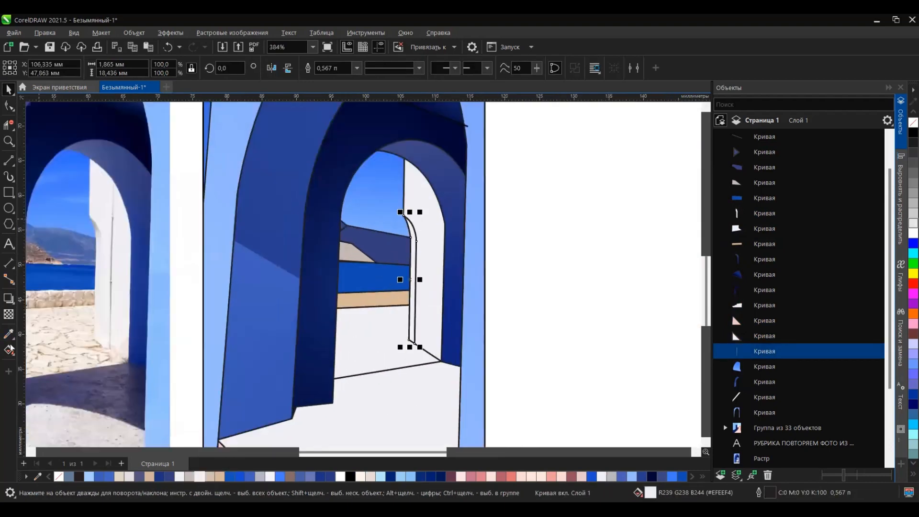
{"action": "key", "text": "g"}
{"action": "left_click_drag", "start_coordinate": [411, 334], "coordinate": [407, 212]}
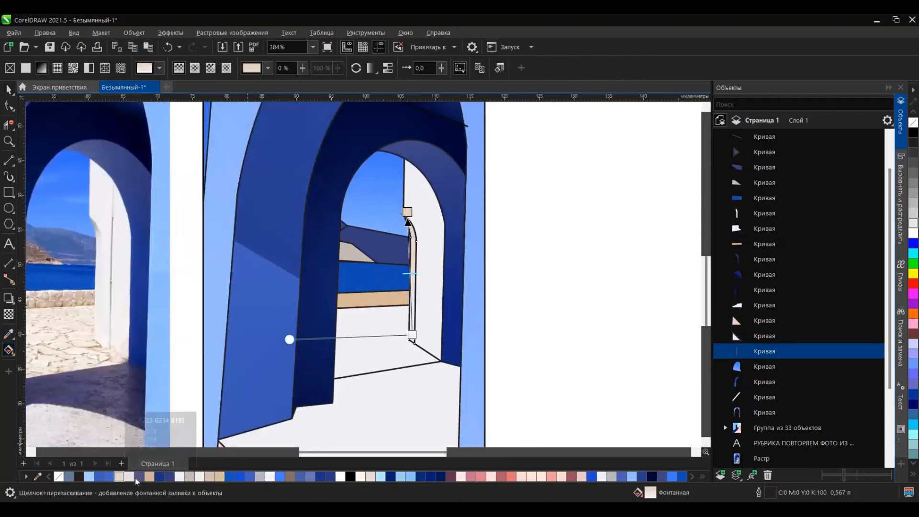
{"action": "left_click", "coordinate": [194, 481]}
{"action": "left_click_drag", "start_coordinate": [409, 312], "coordinate": [407, 223]}
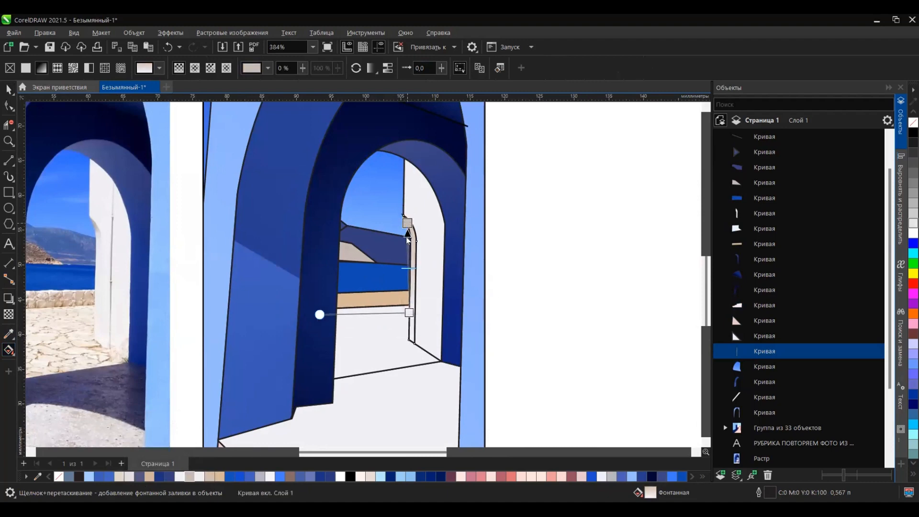
{"action": "left_click", "coordinate": [8, 90]}
Step: Draw a near-vertical line about 24 mm long down the white wall and colour its outline light grey #B7B6BC
{"action": "left_click", "coordinate": [9, 160]}
{"action": "left_click_drag", "start_coordinate": [427, 179], "coordinate": [426, 354]}
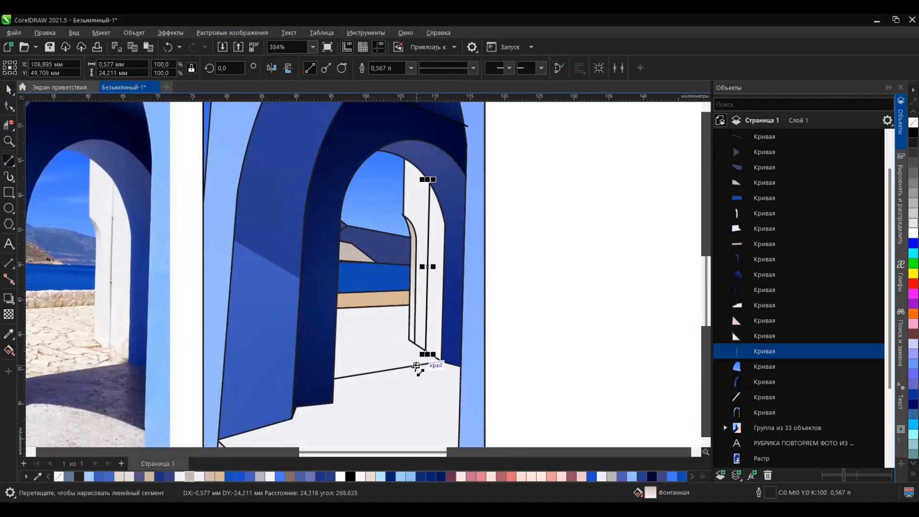
{"action": "key", "text": "space"}
{"action": "scroll", "coordinate": [429, 184], "scroll_direction": "up", "scroll_amount": 1}
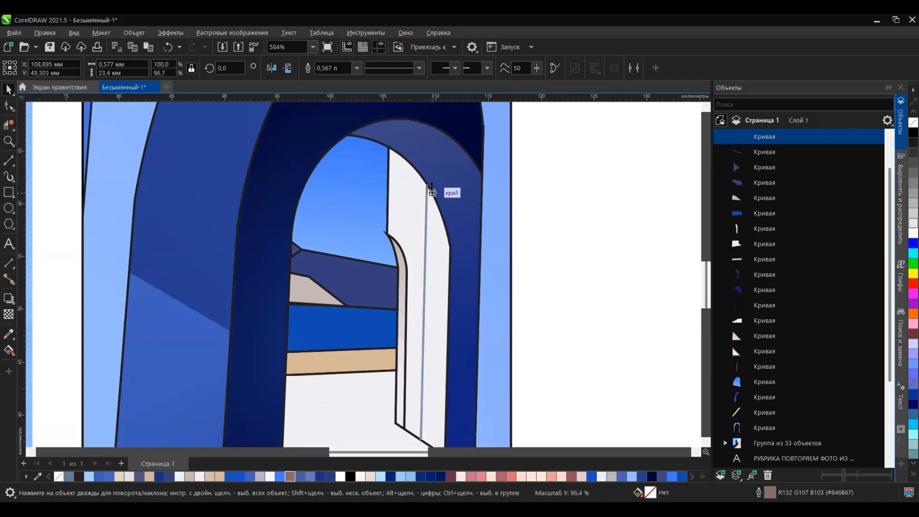
{"action": "scroll", "coordinate": [429, 193], "scroll_direction": "up", "scroll_amount": 7}
{"action": "left_click_drag", "start_coordinate": [432, 193], "coordinate": [425, 176]}
{"action": "scroll", "coordinate": [430, 225], "scroll_direction": "down", "scroll_amount": 11}
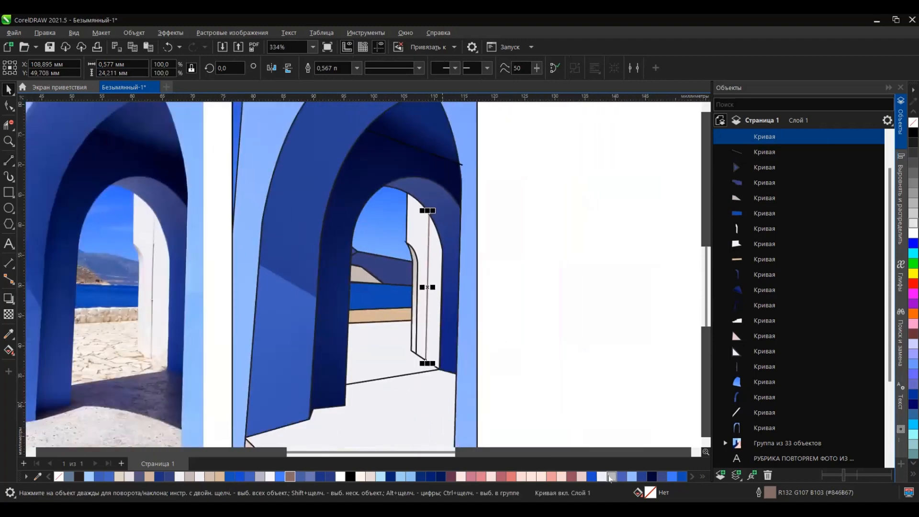
{"action": "right_click", "coordinate": [610, 476]}
{"action": "scroll", "coordinate": [433, 314], "scroll_direction": "down", "scroll_amount": 1}
{"action": "left_click", "coordinate": [9, 176]}
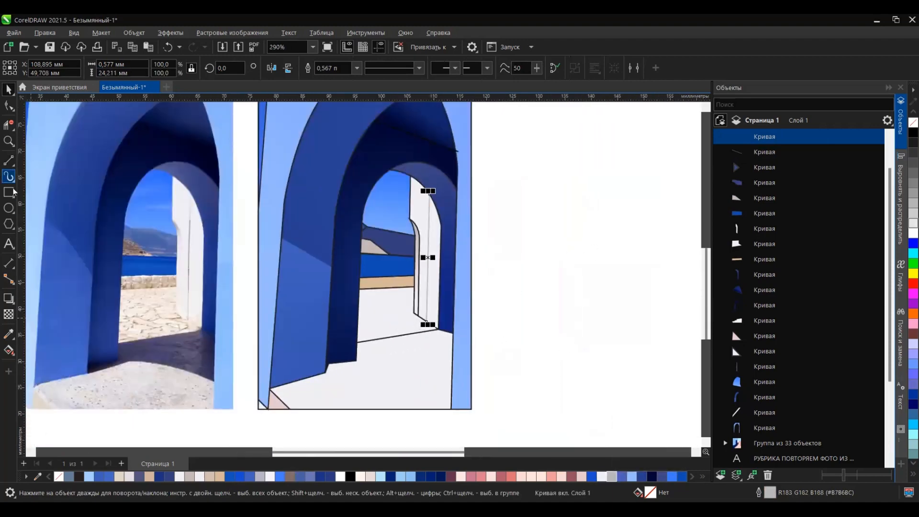
{"action": "left_click_drag", "start_coordinate": [60, 406], "coordinate": [222, 372]}
{"action": "key", "text": "ctrl+z"}
Step: Trace the dark floor shadow on the photo as a closed straight-sided outline about 25 by 10 mm, overlapping the pillars
{"action": "left_click", "coordinate": [9, 160]}
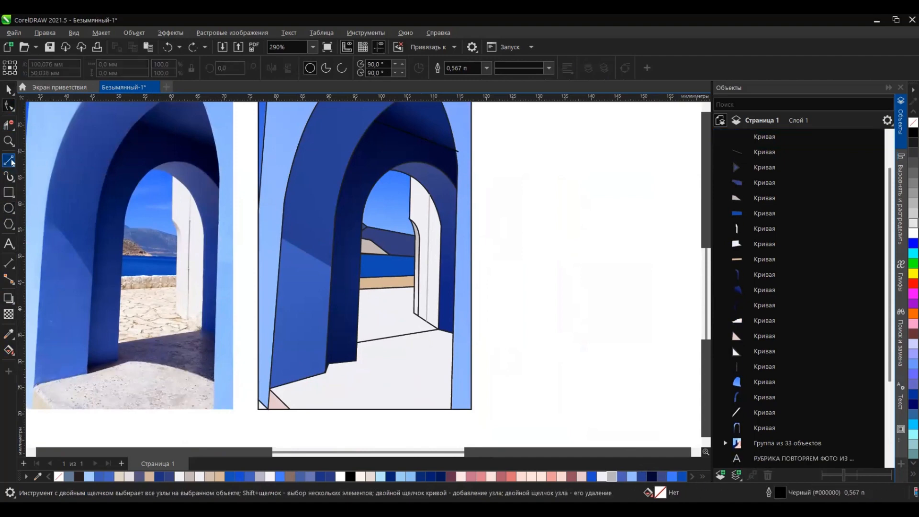
{"action": "left_click_drag", "start_coordinate": [119, 342], "coordinate": [204, 328]}
{"action": "scroll", "coordinate": [206, 331], "scroll_direction": "up", "scroll_amount": 8}
{"action": "key", "text": "F10"}
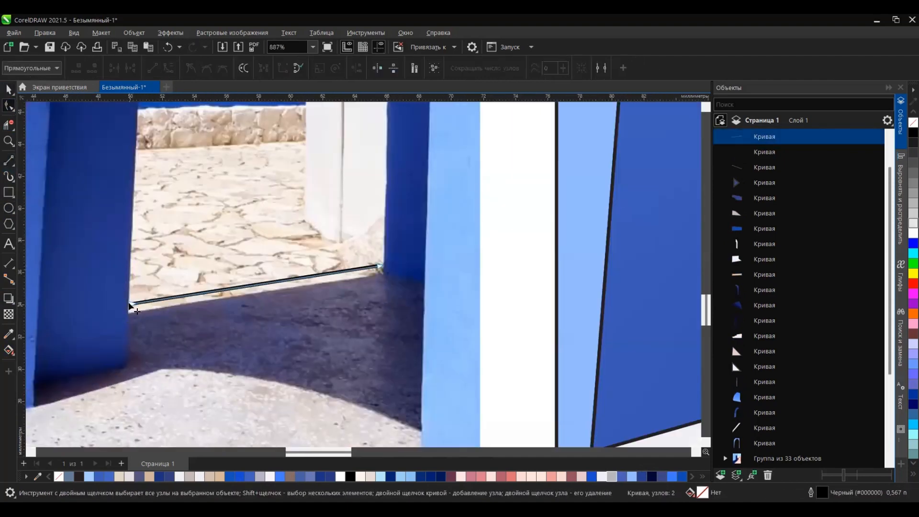
{"action": "left_click", "coordinate": [8, 160]}
{"action": "left_click_drag", "start_coordinate": [128, 308], "coordinate": [126, 369]}
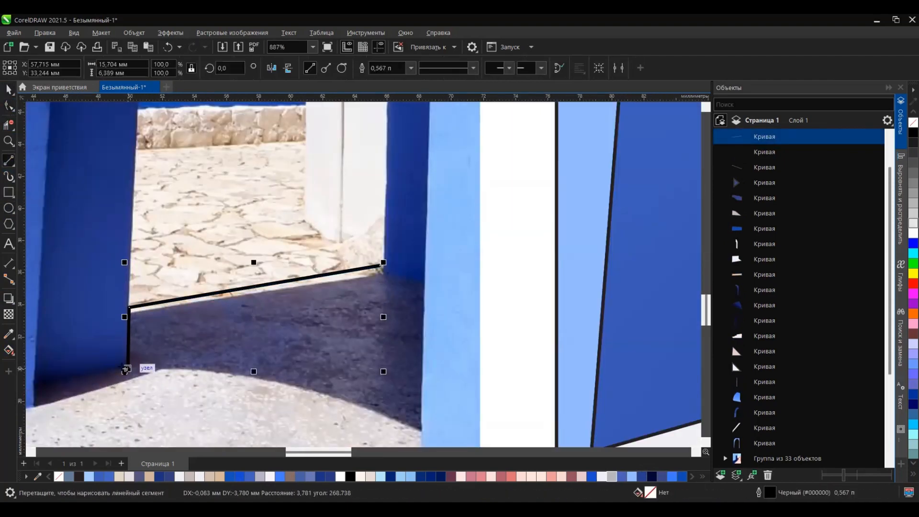
{"action": "left_click_drag", "start_coordinate": [35, 362], "coordinate": [35, 362]}
{"action": "scroll", "coordinate": [314, 286], "scroll_direction": "down", "scroll_amount": 4}
{"action": "scroll", "coordinate": [220, 288], "scroll_direction": "up", "scroll_amount": 3}
{"action": "left_click_drag", "start_coordinate": [227, 264], "coordinate": [223, 304]}
{"action": "mouse_move", "coordinate": [223, 305]}
{"action": "left_mouse_down"}
{"action": "mouse_move", "coordinate": [340, 269]}
{"action": "mouse_move", "coordinate": [564, 324]}
{"action": "mouse_move", "coordinate": [579, 200]}
{"action": "left_mouse_up"}
{"action": "left_click_drag", "start_coordinate": [579, 200], "coordinate": [517, 183]}
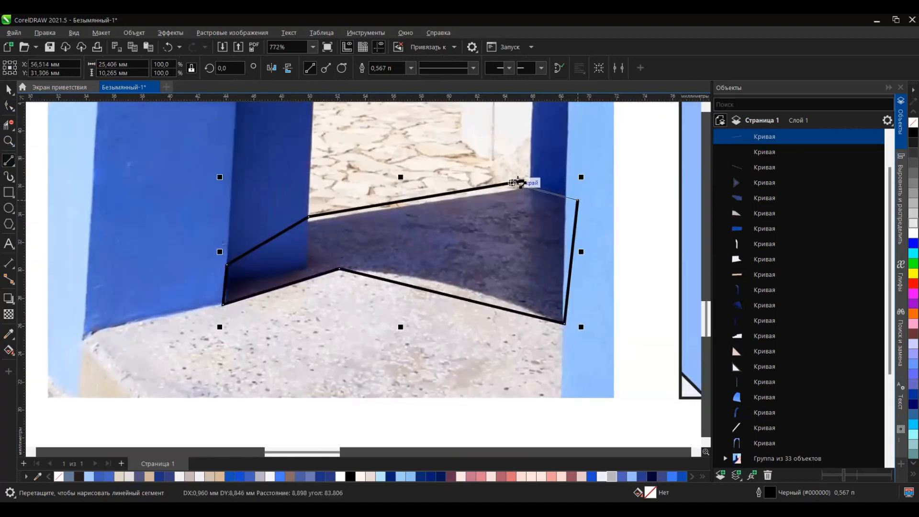
Step: Bend the lower edge of the shadow outline to follow the curved shadow boundary in the photo
{"action": "left_click", "coordinate": [9, 106]}
{"action": "left_click", "coordinate": [11, 130]}
{"action": "left_click", "coordinate": [4, 105]}
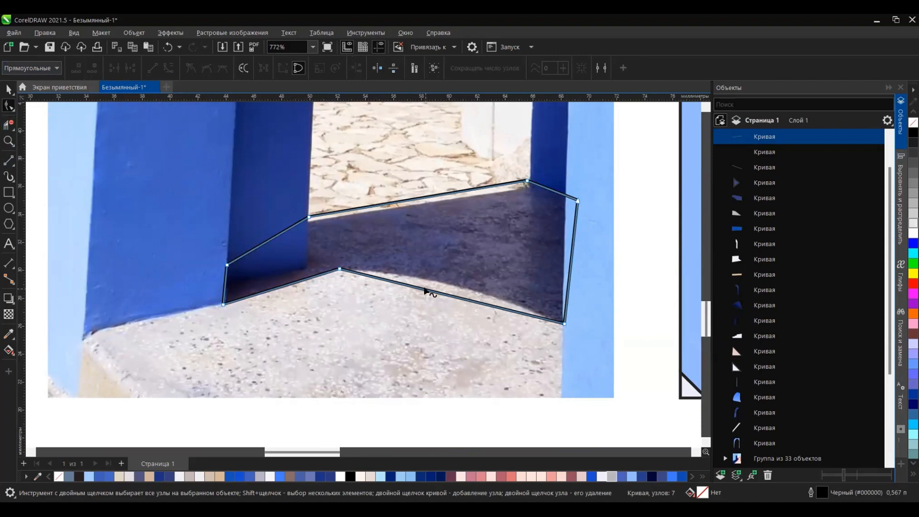
{"action": "key", "text": "Delete"}
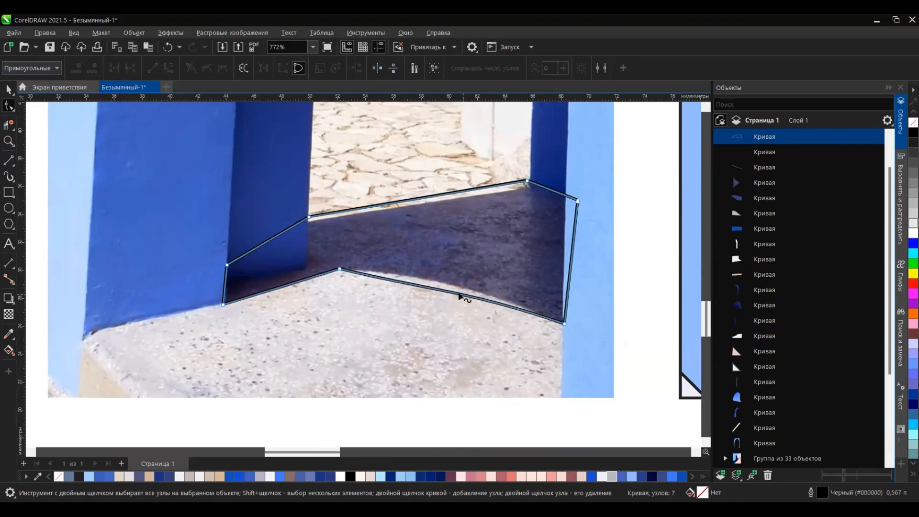
{"action": "left_click_drag", "start_coordinate": [425, 280], "coordinate": [414, 276]}
{"action": "left_click_drag", "start_coordinate": [520, 308], "coordinate": [484, 294]}
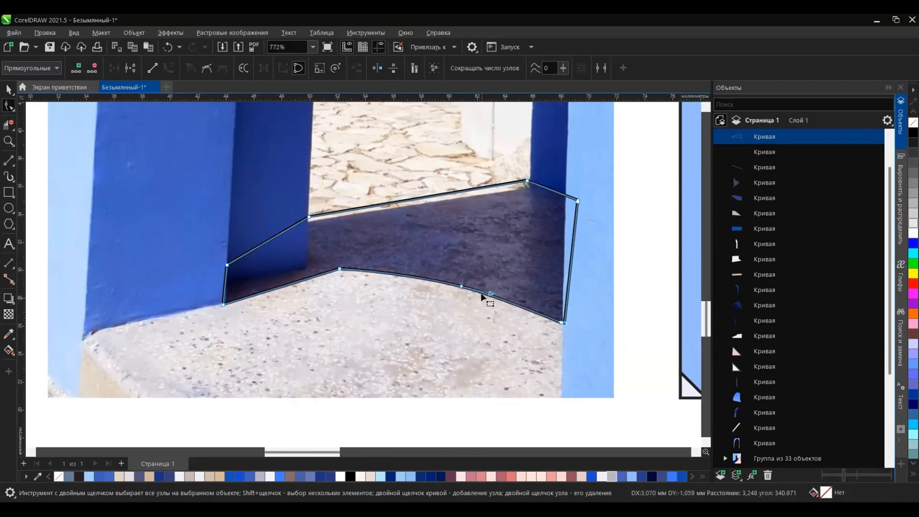
Step: Move the shadow outline from the photo onto the drawing's floor, aligned to the inner pillar's corner, and fill it with R51 G62 B124
{"action": "scroll", "coordinate": [462, 277], "scroll_direction": "down", "scroll_amount": 7}
{"action": "key", "text": "space"}
{"action": "scroll", "coordinate": [368, 292], "scroll_direction": "up", "scroll_amount": 1}
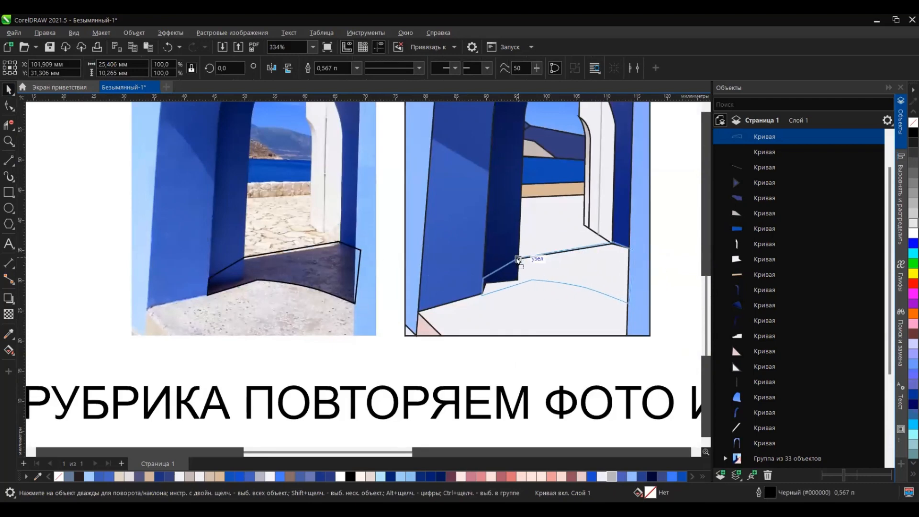
{"action": "left_click_drag", "start_coordinate": [518, 260], "coordinate": [519, 259]}
{"action": "left_click", "coordinate": [169, 477]}
Step: Duplicate the floor shape to the front of the stack and fill the copy with a stone bitmap pattern
{"action": "left_click", "coordinate": [523, 315]}
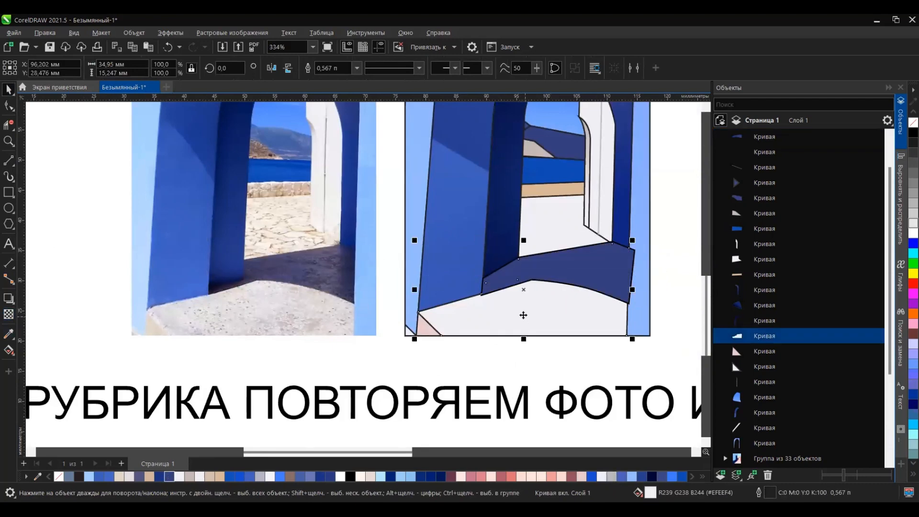
{"action": "key", "text": "shift+Page_Up"}
{"action": "left_click", "coordinate": [9, 350]}
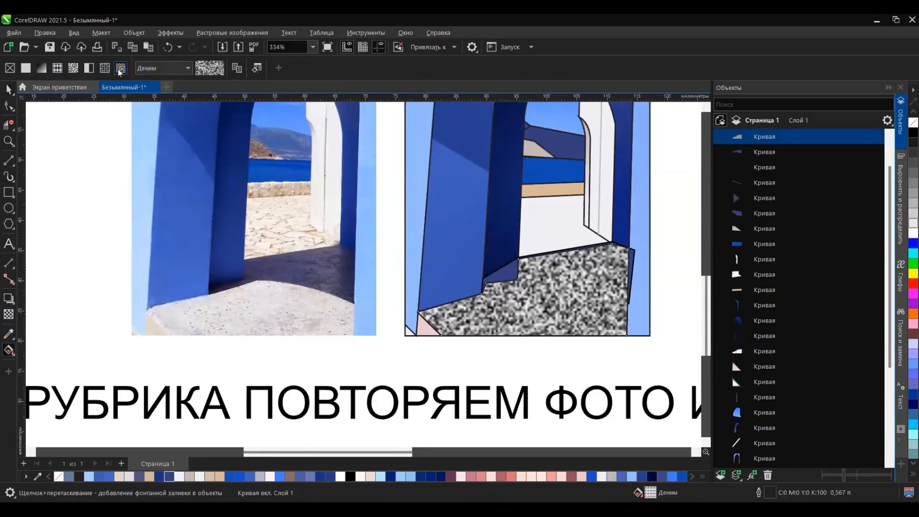
{"action": "left_click", "coordinate": [121, 68]}
{"action": "left_click", "coordinate": [73, 67]}
{"action": "left_click", "coordinate": [159, 71]}
{"action": "left_click", "coordinate": [256, 145]}
Step: Shrink the stone pattern's tile on the floor copy so the texture repeats at a finer scale
{"action": "scroll", "coordinate": [397, 240], "scroll_direction": "down", "scroll_amount": 2}
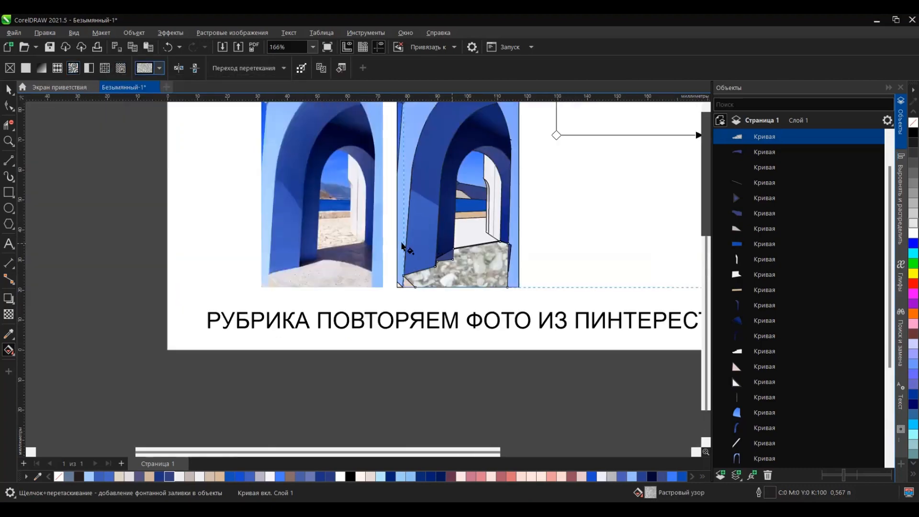
{"action": "left_click_drag", "start_coordinate": [570, 116], "coordinate": [504, 187]}
{"action": "scroll", "coordinate": [472, 234], "scroll_direction": "up", "scroll_amount": 1}
{"action": "scroll", "coordinate": [405, 288], "scroll_direction": "up", "scroll_amount": 3}
{"action": "left_click_drag", "start_coordinate": [467, 254], "coordinate": [433, 263]}
Step: Apply uniform transparency of 72 with the Subtract (Вычитание) merge mode to the stone-patterned floor copy
{"action": "left_click", "coordinate": [8, 90]}
{"action": "scroll", "coordinate": [391, 309], "scroll_direction": "down", "scroll_amount": 2}
{"action": "scroll", "coordinate": [392, 298], "scroll_direction": "down", "scroll_amount": 1}
{"action": "left_click", "coordinate": [8, 315]}
{"action": "left_click", "coordinate": [148, 69]}
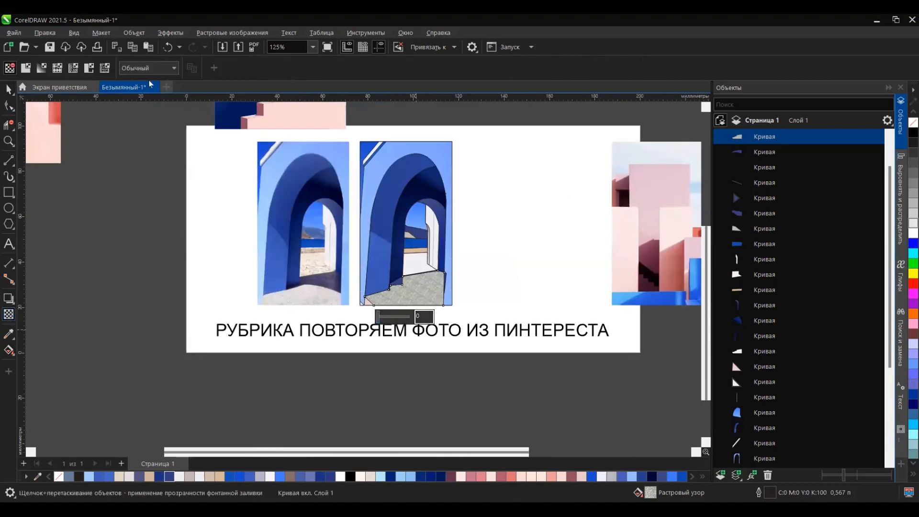
{"action": "scroll", "coordinate": [407, 315], "scroll_direction": "up", "scroll_amount": 1}
{"action": "scroll", "coordinate": [341, 305], "scroll_direction": "down", "scroll_amount": 2}
{"action": "left_click_drag", "start_coordinate": [375, 312], "coordinate": [397, 312]}
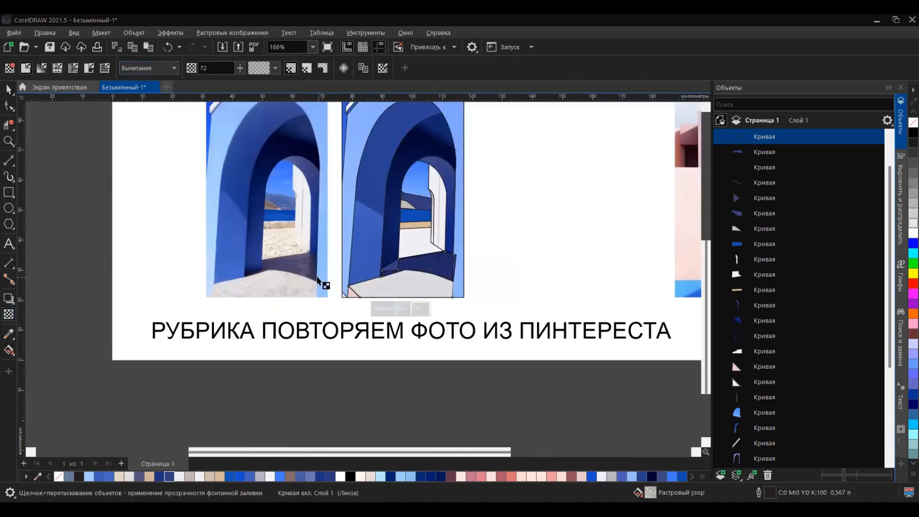
{"action": "left_click", "coordinate": [373, 437]}
Step: Bring the floor shadow to the front of the stack and change its transparency merge mode
{"action": "scroll", "coordinate": [458, 327], "scroll_direction": "up", "scroll_amount": 2}
{"action": "left_click", "coordinate": [452, 169]}
{"action": "key", "text": "shift+Page_Up"}
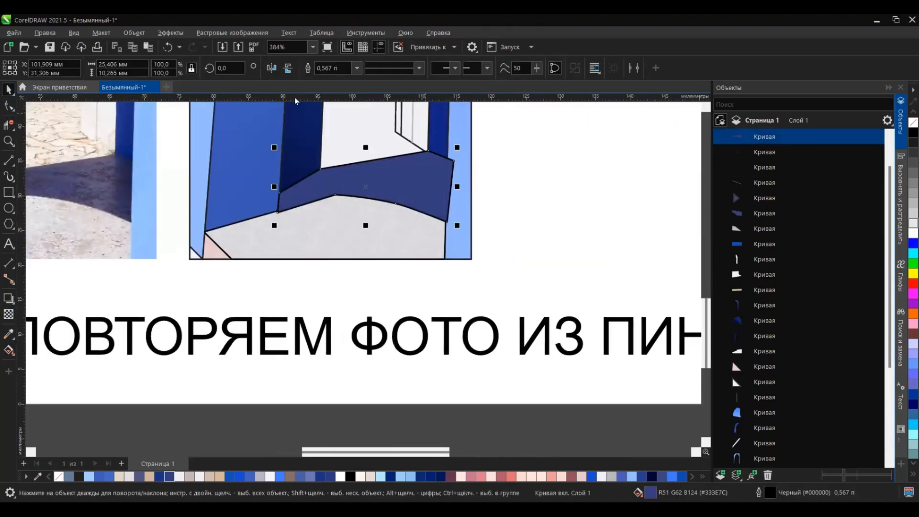
{"action": "left_click", "coordinate": [9, 314]}
{"action": "left_click", "coordinate": [140, 71]}
{"action": "left_click", "coordinate": [144, 100]}
Step: Give the floor shadow an elliptical fountain fill running from its dark blue centre to black at the outer end
{"action": "key", "text": "g"}
{"action": "left_click_drag", "start_coordinate": [335, 189], "coordinate": [604, 161]}
{"action": "left_click", "coordinate": [914, 132]}
{"action": "left_click", "coordinate": [194, 67]}
{"action": "scroll", "coordinate": [369, 247], "scroll_direction": "down", "scroll_amount": 1}
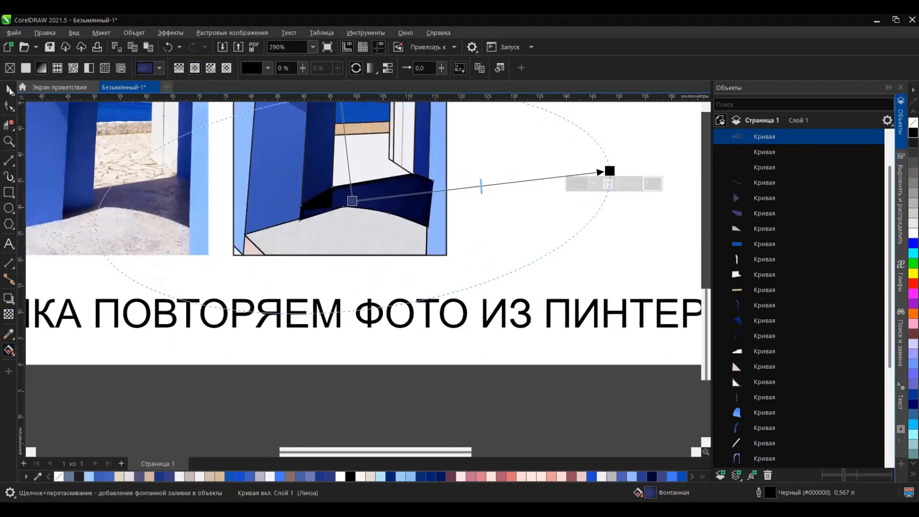
Step: Reorder the floor shadow in the object stack so it sits behind the inner pillars and directly above the white floor
{"action": "key", "text": "space"}
{"action": "scroll", "coordinate": [753, 353], "scroll_direction": "down", "scroll_amount": 3}
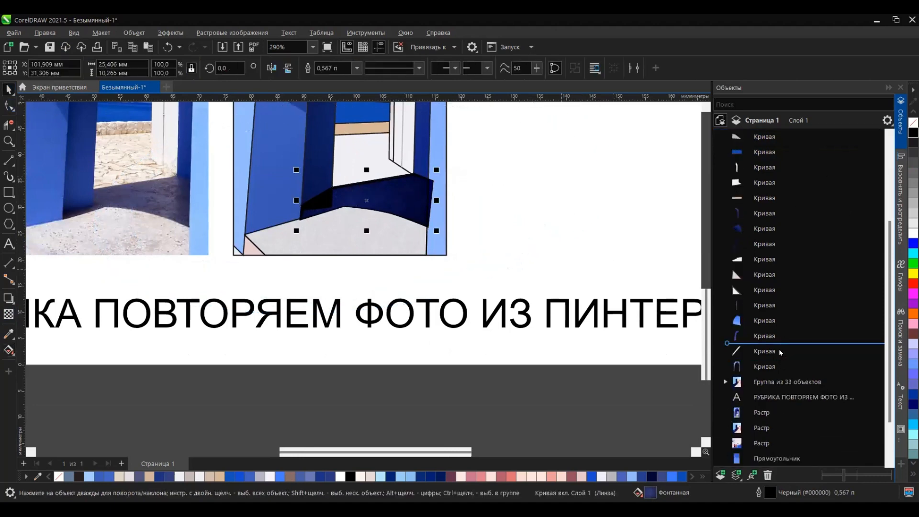
{"action": "left_click_drag", "start_coordinate": [771, 372], "coordinate": [771, 368]}
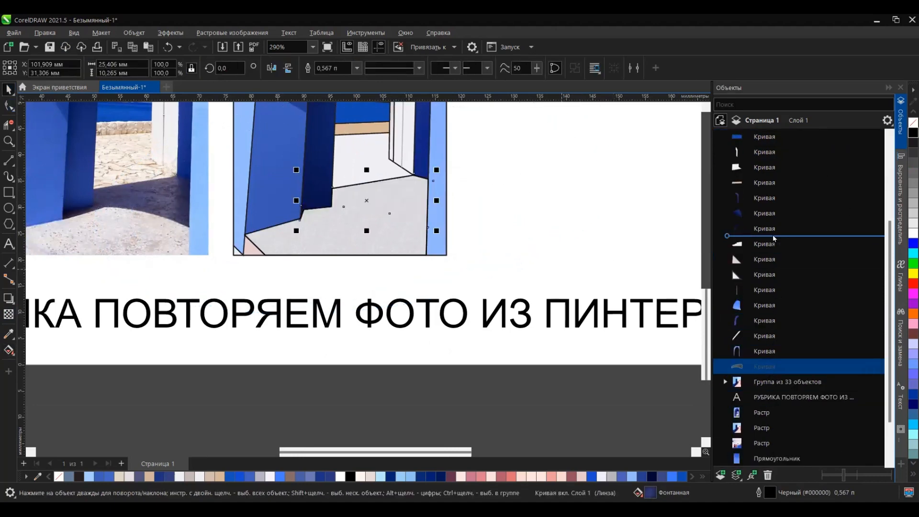
{"action": "left_click_drag", "start_coordinate": [772, 235], "coordinate": [772, 236]}
Step: Move the stone-textured floor copy down the object stack to directly between the floor shadow and the white floor
{"action": "left_click", "coordinate": [400, 236]}
{"action": "left_click_drag", "start_coordinate": [764, 138], "coordinate": [767, 333]}
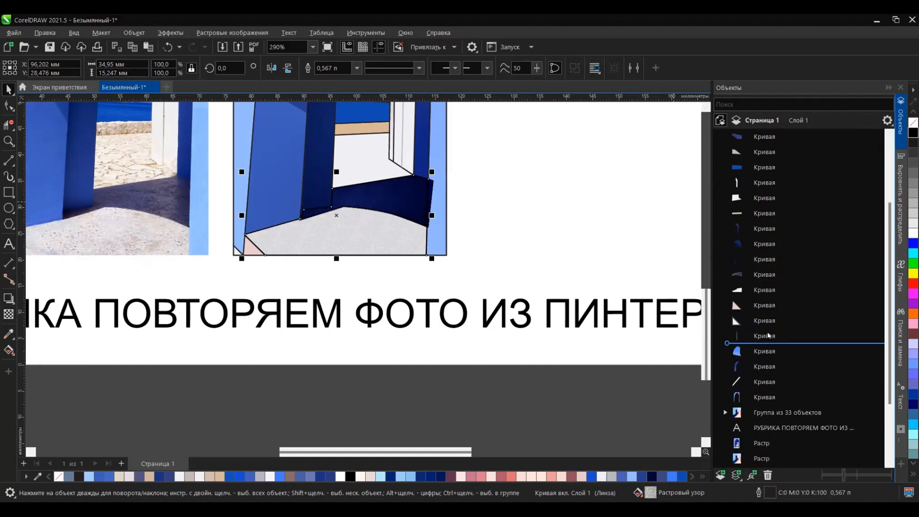
{"action": "left_click_drag", "start_coordinate": [755, 216], "coordinate": [755, 218]}
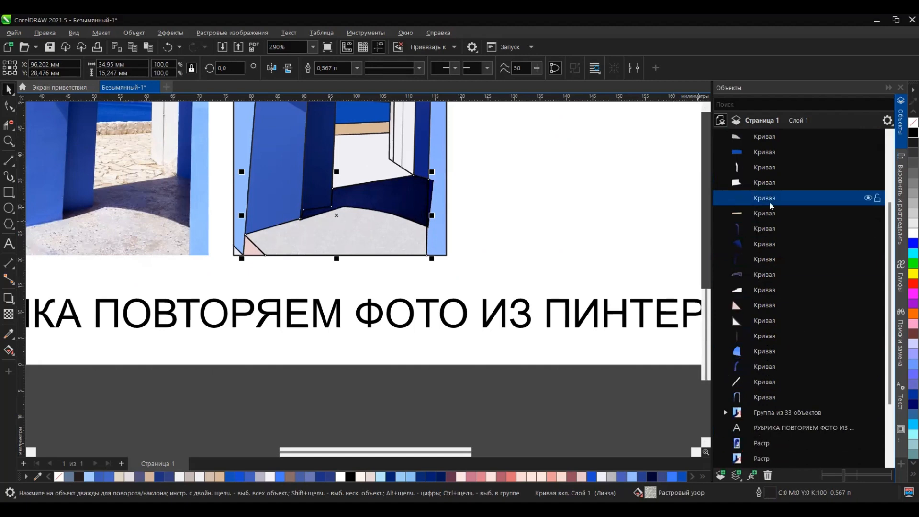
{"action": "left_click_drag", "start_coordinate": [761, 283], "coordinate": [761, 282]}
{"action": "left_click", "coordinate": [536, 277]}
{"action": "scroll", "coordinate": [361, 302], "scroll_direction": "down", "scroll_amount": 2}
{"action": "scroll", "coordinate": [377, 353], "scroll_direction": "down", "scroll_amount": 2}
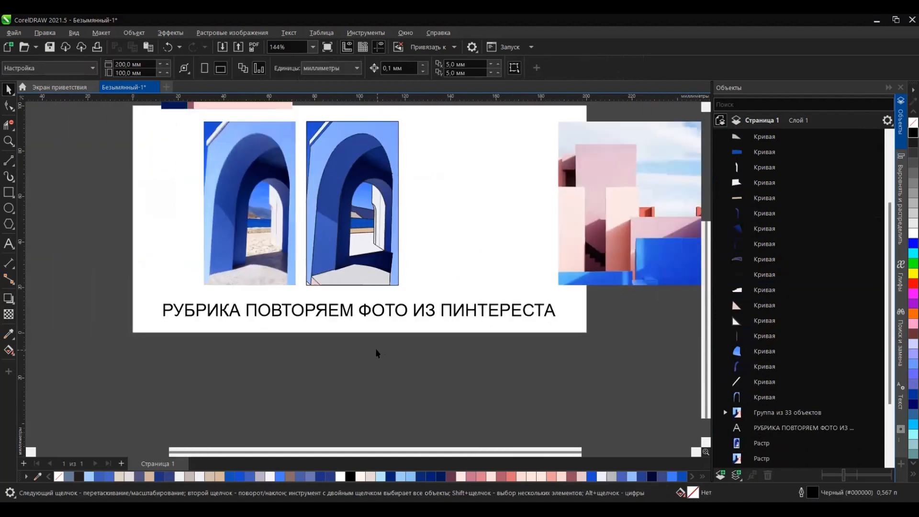
Step: Bring the light blue outer arch shape to the front of the stack so it covers the shadow's overhang, and deselect it
{"action": "scroll", "coordinate": [373, 282], "scroll_direction": "up", "scroll_amount": 2}
{"action": "left_click", "coordinate": [403, 301]}
{"action": "key", "text": "shift+Page_Up"}
{"action": "key", "text": "Escape"}
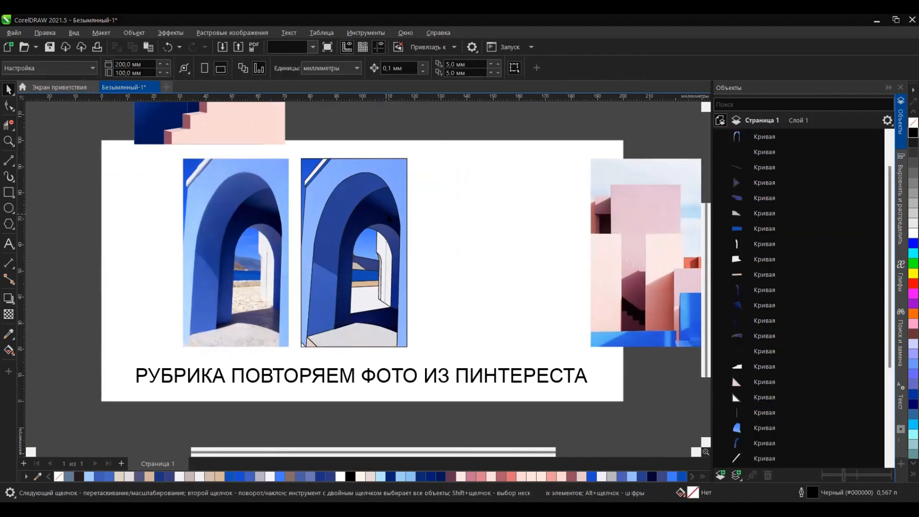
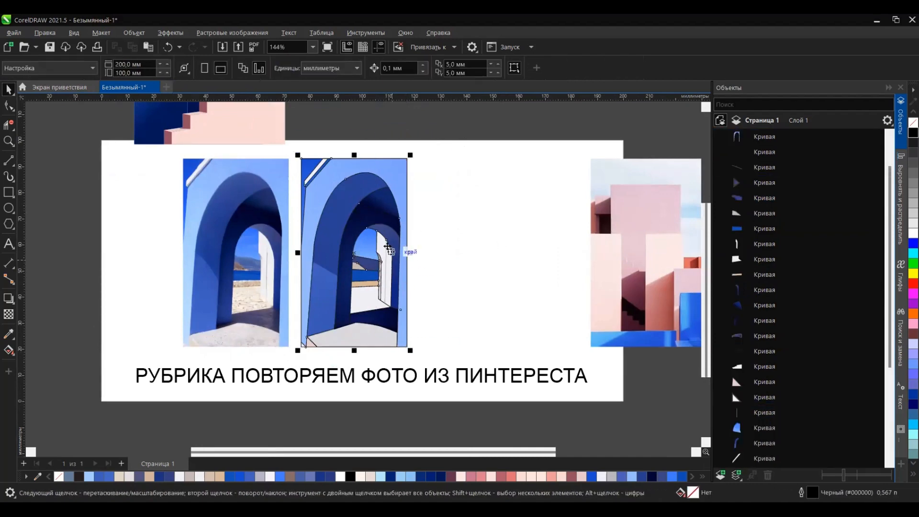
Step: Remove the outlines from the arch drawing, group its shapes and move the group above the page beside the staircase drawing
{"action": "right_click", "coordinate": [913, 123]}
{"action": "key", "text": "ctrl+g"}
{"action": "scroll", "coordinate": [458, 262], "scroll_direction": "down", "scroll_amount": 2}
{"action": "left_click_drag", "start_coordinate": [419, 267], "coordinate": [413, 174]}
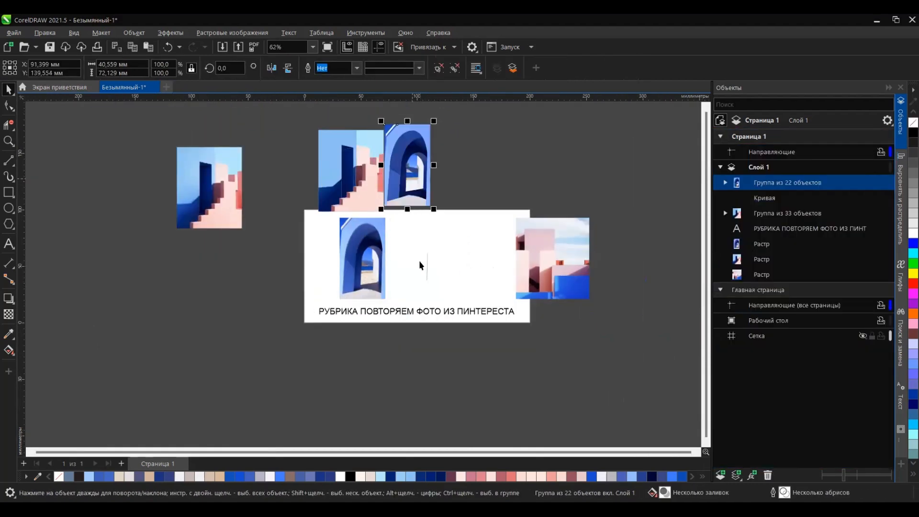
Step: Delete the arch reference photo and the stray curve beside it, and move the pink building photo to the page's centre
{"action": "scroll", "coordinate": [423, 264], "scroll_direction": "up", "scroll_amount": 1}
{"action": "left_click", "coordinate": [354, 259]}
{"action": "key", "text": "Delete"}
{"action": "left_click_drag", "start_coordinate": [453, 242], "coordinate": [416, 293]}
{"action": "key", "text": "Delete"}
{"action": "left_click_drag", "start_coordinate": [600, 267], "coordinate": [448, 267]}
Step: Draw a rectangle about 65 by 72 mm around the whole photo and a narrow one over the coral strip at its left edge
{"action": "scroll", "coordinate": [449, 268], "scroll_direction": "up", "scroll_amount": 2}
{"action": "key", "text": "F6"}
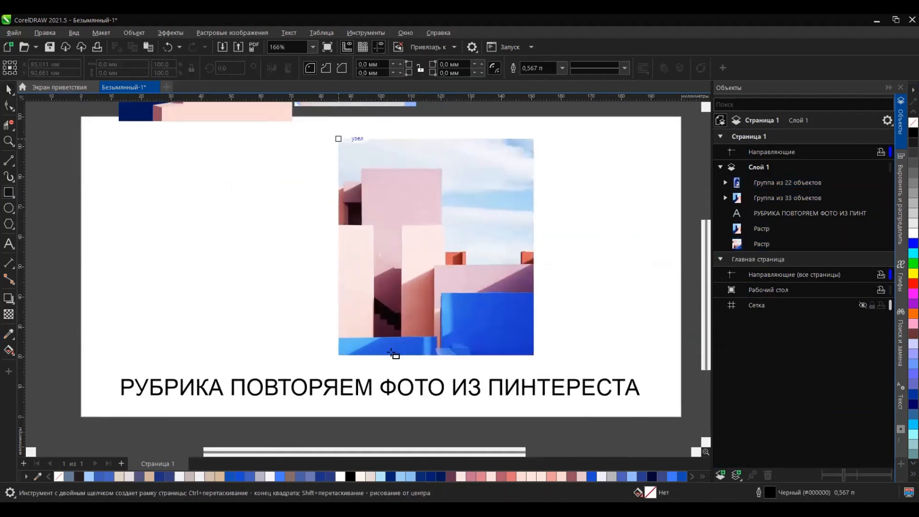
{"action": "left_click_drag", "start_coordinate": [339, 139], "coordinate": [533, 354]}
{"action": "scroll", "coordinate": [378, 182], "scroll_direction": "up", "scroll_amount": 1}
{"action": "scroll", "coordinate": [493, 192], "scroll_direction": "down", "scroll_amount": 1}
{"action": "scroll", "coordinate": [398, 144], "scroll_direction": "up", "scroll_amount": 1}
{"action": "left_click_drag", "start_coordinate": [363, 190], "coordinate": [376, 283]}
{"action": "left_click_drag", "start_coordinate": [374, 182], "coordinate": [416, 284]}
{"action": "scroll", "coordinate": [394, 262], "scroll_direction": "up", "scroll_amount": 1}
{"action": "key", "text": "ctrl+z"}
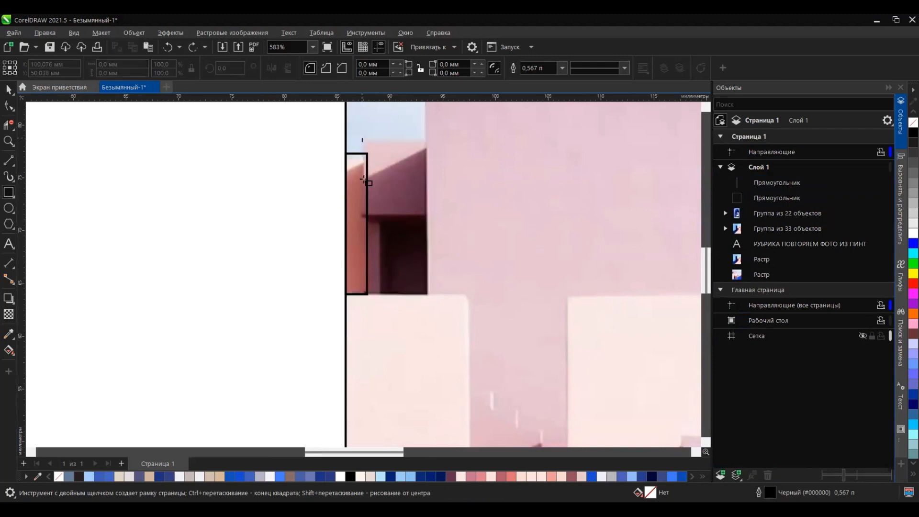
Step: Draw rectangles over the upper shaded block and the narrow purple strip below it, stretching the strip's to about 0.9 by 7.5 mm
{"action": "left_click_drag", "start_coordinate": [362, 139], "coordinate": [428, 215]}
{"action": "left_click_drag", "start_coordinate": [367, 215], "coordinate": [377, 292]}
{"action": "left_click", "coordinate": [9, 90]}
{"action": "scroll", "coordinate": [368, 275], "scroll_direction": "up", "scroll_amount": 2}
{"action": "left_click_drag", "start_coordinate": [381, 340], "coordinate": [382, 347]}
{"action": "scroll", "coordinate": [396, 274], "scroll_direction": "down", "scroll_amount": 1}
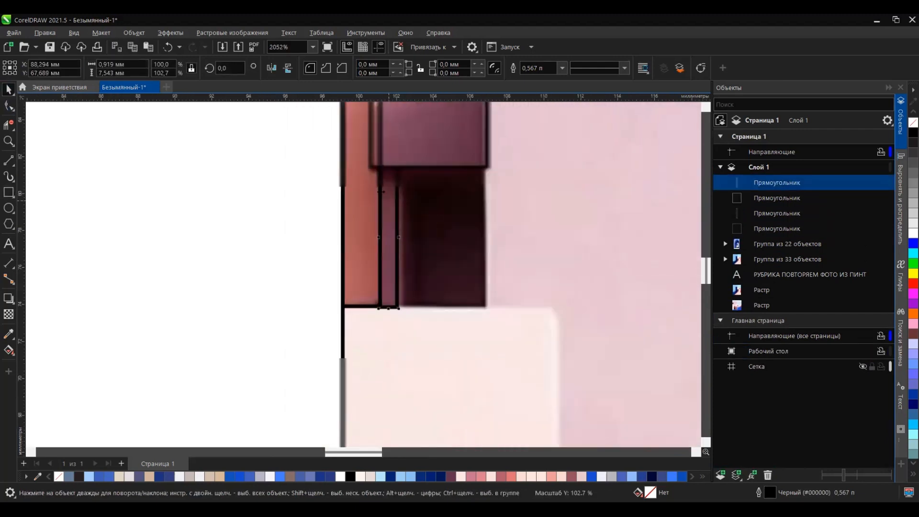
Step: Copy the narrow strip rectangle and widen the copy to about 4.9 mm over the dark opening
{"action": "left_click_drag", "start_coordinate": [381, 192], "coordinate": [399, 195]}
{"action": "right_click", "coordinate": [398, 195]}
{"action": "left_click_drag", "start_coordinate": [418, 237], "coordinate": [491, 169]}
{"action": "scroll", "coordinate": [413, 307], "scroll_direction": "down", "scroll_amount": 3}
Step: Draw a rectangle about 11.2 by 37.6 mm over the light front wall at the photo's left edge
{"action": "left_click", "coordinate": [9, 192]}
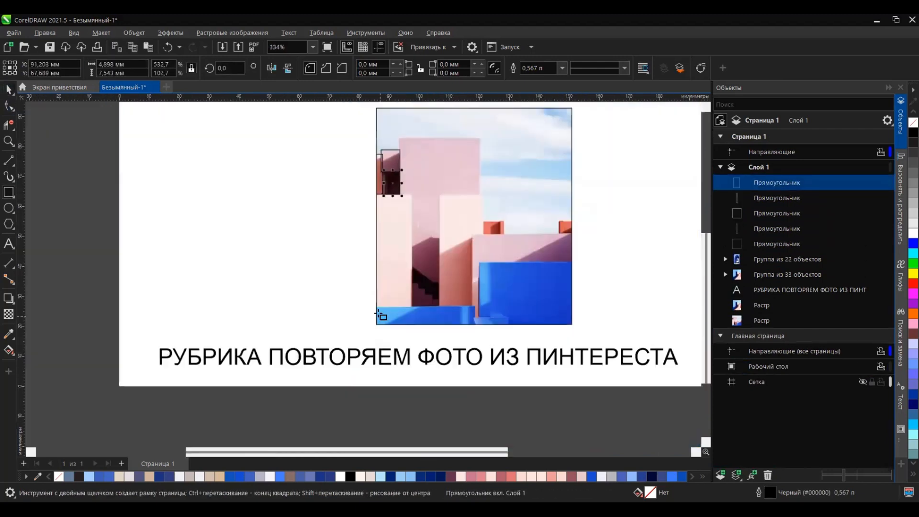
{"action": "scroll", "coordinate": [407, 268], "scroll_direction": "up", "scroll_amount": 1}
{"action": "left_click_drag", "start_coordinate": [363, 172], "coordinate": [409, 320]}
{"action": "left_click", "coordinate": [9, 89]}
{"action": "scroll", "coordinate": [355, 213], "scroll_direction": "up", "scroll_amount": 4}
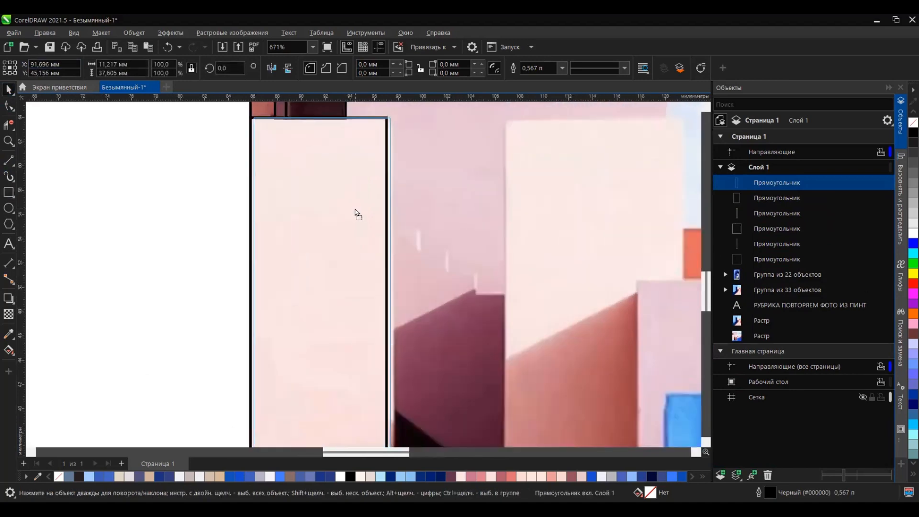
Step: Duplicate the light wall rectangle slightly to the side and skew the copy so its horizontal edges slope slightly
{"action": "left_click_drag", "start_coordinate": [355, 209], "coordinate": [359, 208]}
{"action": "right_click", "coordinate": [359, 208]}
{"action": "left_click", "coordinate": [359, 208]}
{"action": "left_click_drag", "start_coordinate": [399, 347], "coordinate": [399, 343]}
{"action": "scroll", "coordinate": [378, 198], "scroll_direction": "up", "scroll_amount": 2}
{"action": "left_click_drag", "start_coordinate": [287, 194], "coordinate": [287, 198]}
{"action": "scroll", "coordinate": [253, 194], "scroll_direction": "down", "scroll_amount": 5}
{"action": "left_click", "coordinate": [9, 106]}
{"action": "left_click", "coordinate": [9, 90]}
{"action": "scroll", "coordinate": [329, 314], "scroll_direction": "down", "scroll_amount": 2}
{"action": "scroll", "coordinate": [381, 185], "scroll_direction": "up", "scroll_amount": 2}
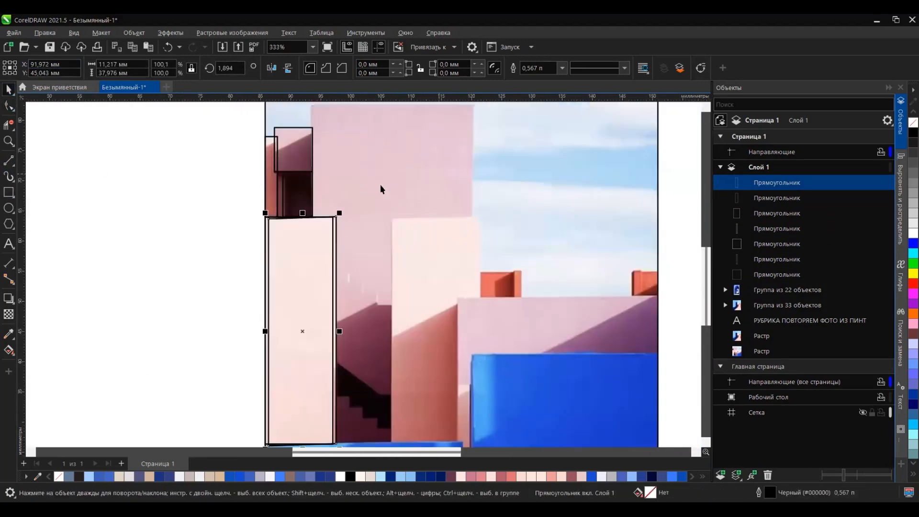
Step: Draw a rectangle about 27 by 48.3 mm over the tall pink tower
{"action": "scroll", "coordinate": [380, 187], "scroll_direction": "down", "scroll_amount": 1}
{"action": "left_click", "coordinate": [9, 192]}
{"action": "mouse_move", "coordinate": [296, 143]}
{"action": "left_mouse_down"}
{"action": "mouse_move", "coordinate": [376, 344]}
{"action": "mouse_move", "coordinate": [437, 395]}
{"action": "left_mouse_up"}
{"action": "scroll", "coordinate": [434, 272], "scroll_direction": "up", "scroll_amount": 1}
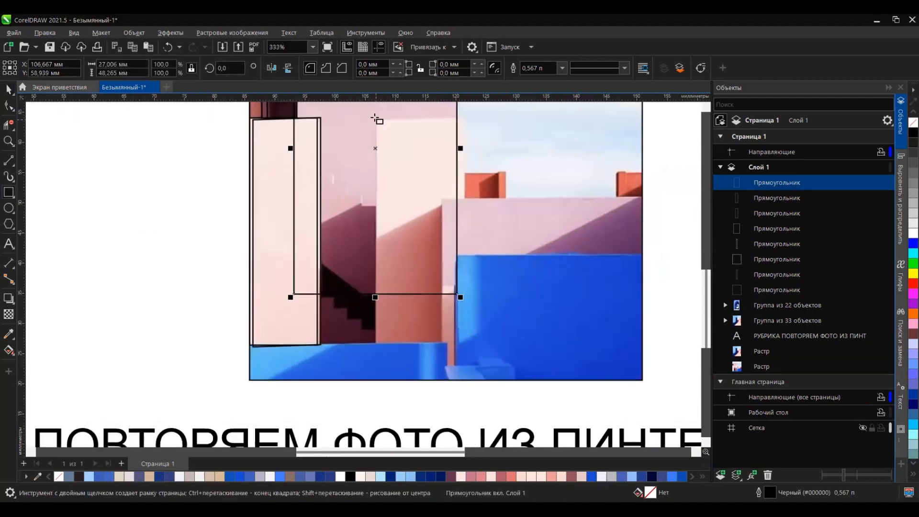
Step: Draw rectangles over the second light wall, the low pink wall and the blue block beside it
{"action": "left_click_drag", "start_coordinate": [376, 119], "coordinate": [462, 348]}
{"action": "left_click_drag", "start_coordinate": [439, 197], "coordinate": [642, 361]}
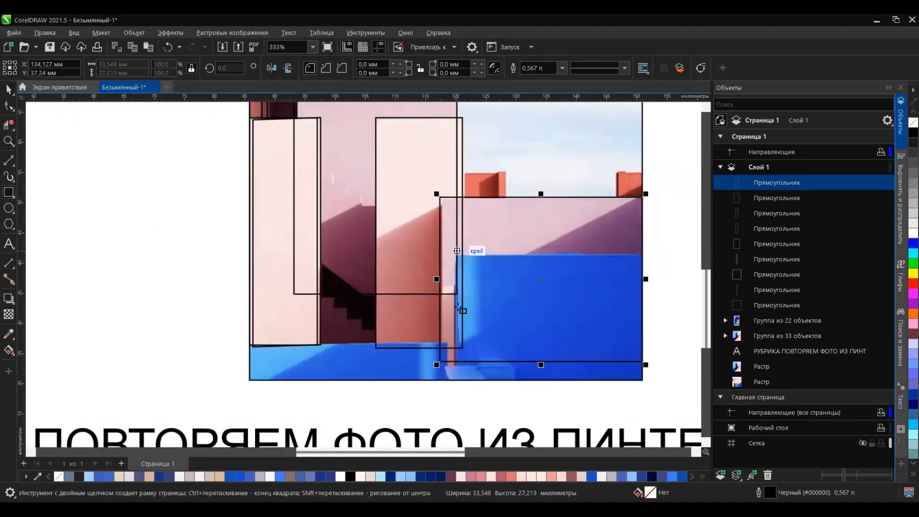
{"action": "left_click_drag", "start_coordinate": [457, 251], "coordinate": [642, 368]}
Step: Draw a rectangle about 5.8 by 4.3 mm over the nearer orange box and put a narrowed copy on its lighter right edge
{"action": "scroll", "coordinate": [479, 181], "scroll_direction": "up", "scroll_amount": 3}
{"action": "left_click_drag", "start_coordinate": [441, 158], "coordinate": [521, 218]}
{"action": "left_click", "coordinate": [9, 90]}
{"action": "scroll", "coordinate": [531, 156], "scroll_direction": "up", "scroll_amount": 4}
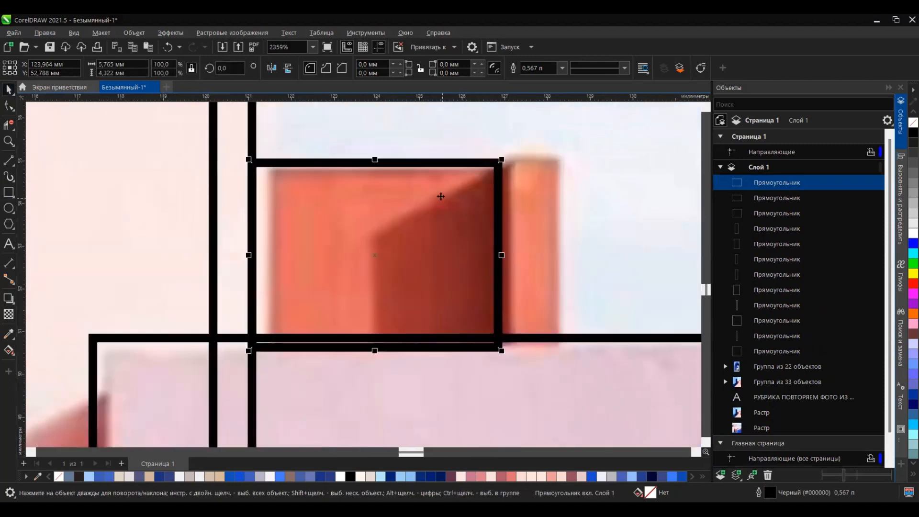
{"action": "left_click_drag", "start_coordinate": [441, 196], "coordinate": [498, 197]}
{"action": "right_click", "coordinate": [498, 197]}
{"action": "left_click_drag", "start_coordinate": [305, 255], "coordinate": [499, 233]}
Step: Make a slanted shape about 3.1 mm wide over the orange box's dark face and trim the part hanging below the wall line
{"action": "left_click_drag", "start_coordinate": [511, 223], "coordinate": [367, 310]}
{"action": "right_click", "coordinate": [459, 230]}
{"action": "left_click", "coordinate": [462, 232]}
{"action": "left_click", "coordinate": [458, 271]}
{"action": "left_click", "coordinate": [394, 267]}
{"action": "scroll", "coordinate": [333, 224], "scroll_direction": "down", "scroll_amount": 2}
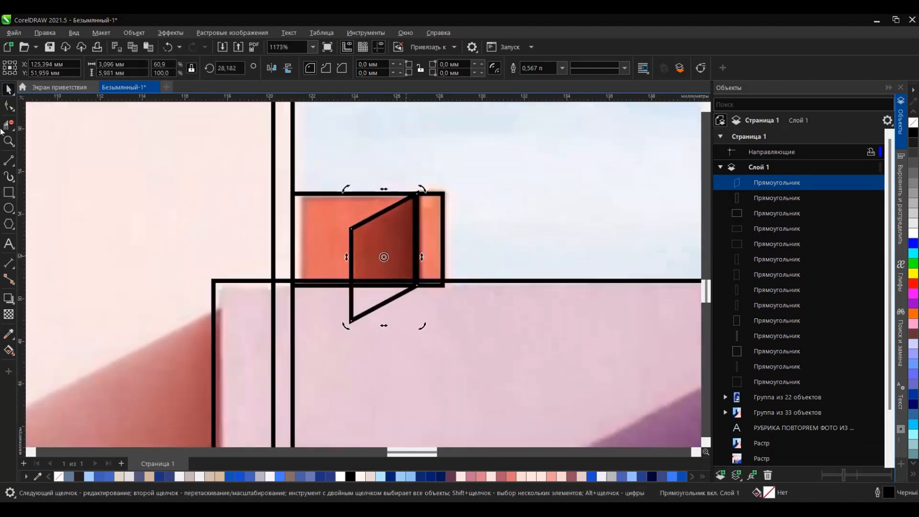
{"action": "left_click", "coordinate": [9, 124]}
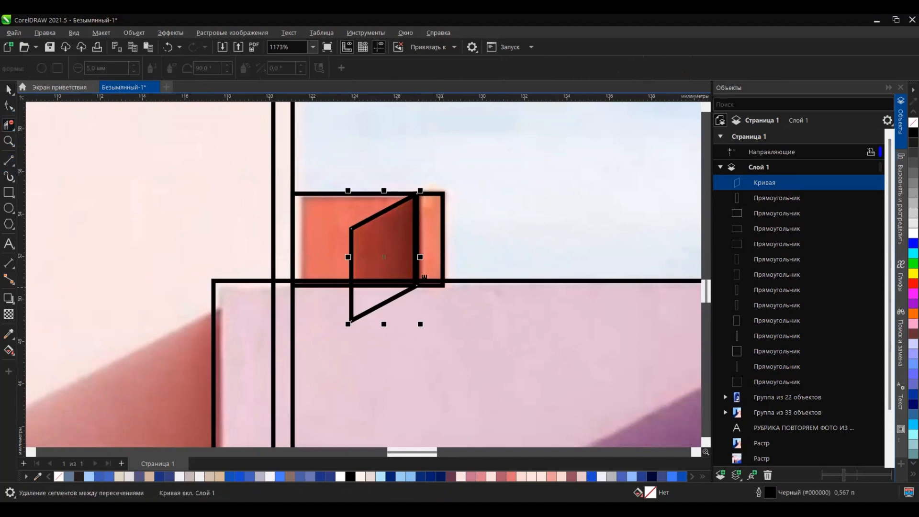
Step: Draw a narrow rectangle over the dark left edge of the far orange box, skew it upward and stretch it below the wall line
{"action": "scroll", "coordinate": [207, 245], "scroll_direction": "down", "scroll_amount": 2}
{"action": "left_click", "coordinate": [9, 193]}
{"action": "scroll", "coordinate": [423, 214], "scroll_direction": "up", "scroll_amount": 1}
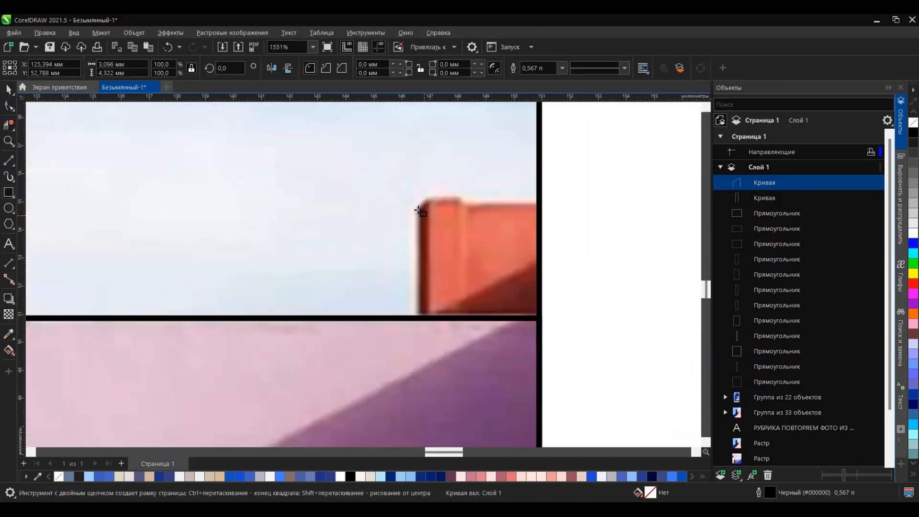
{"action": "left_click_drag", "start_coordinate": [416, 207], "coordinate": [430, 321]}
{"action": "key", "text": "space"}
{"action": "left_click", "coordinate": [431, 268]}
{"action": "left_click", "coordinate": [437, 264]}
{"action": "double_click", "coordinate": [431, 263]}
{"action": "left_click_drag", "start_coordinate": [435, 264], "coordinate": [435, 253]}
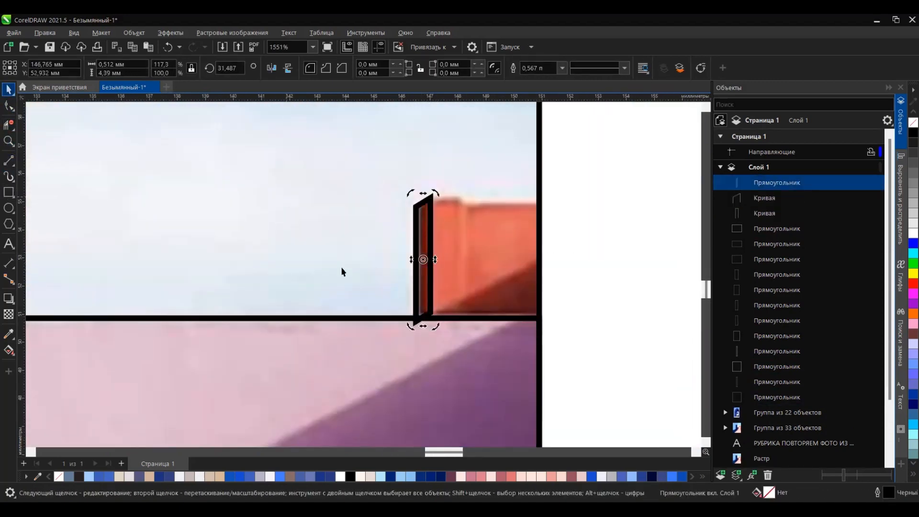
{"action": "left_click", "coordinate": [432, 277]}
{"action": "left_click_drag", "start_coordinate": [423, 327], "coordinate": [423, 338]}
Step: Draw a rectangle about 1.1 by 5.1 mm over the far orange box's front strip and align it with the dark edge
{"action": "left_click", "coordinate": [9, 193]}
{"action": "left_click_drag", "start_coordinate": [429, 193], "coordinate": [459, 336]}
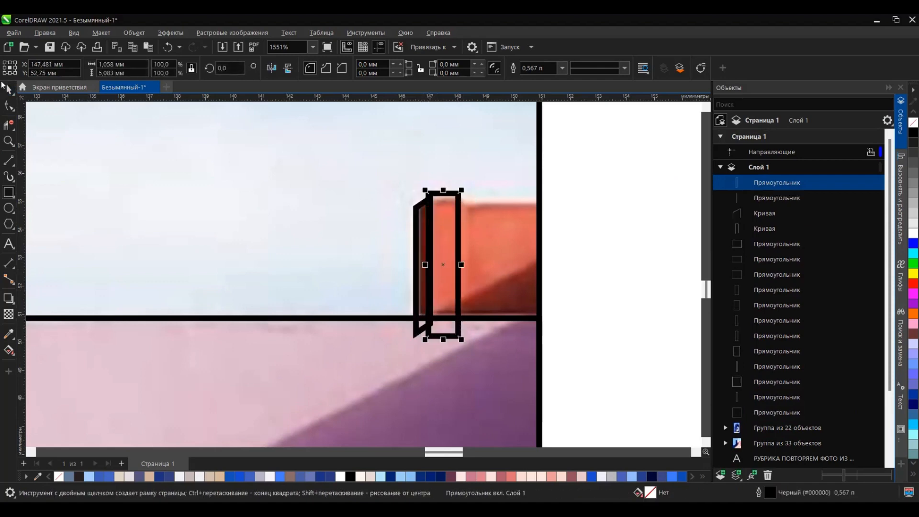
{"action": "key", "text": "space"}
{"action": "scroll", "coordinate": [426, 250], "scroll_direction": "up", "scroll_amount": 2}
{"action": "mouse_move", "coordinate": [431, 151]}
{"action": "left_mouse_down"}
{"action": "mouse_move", "coordinate": [456, 195]}
{"action": "mouse_move", "coordinate": [434, 159]}
{"action": "left_mouse_up"}
Step: Copy the front strip rectangle and widen the copy to about 2.8 mm over the rest of the far orange box
{"action": "left_click_drag", "start_coordinate": [481, 249], "coordinate": [535, 249]}
{"action": "right_click", "coordinate": [536, 250]}
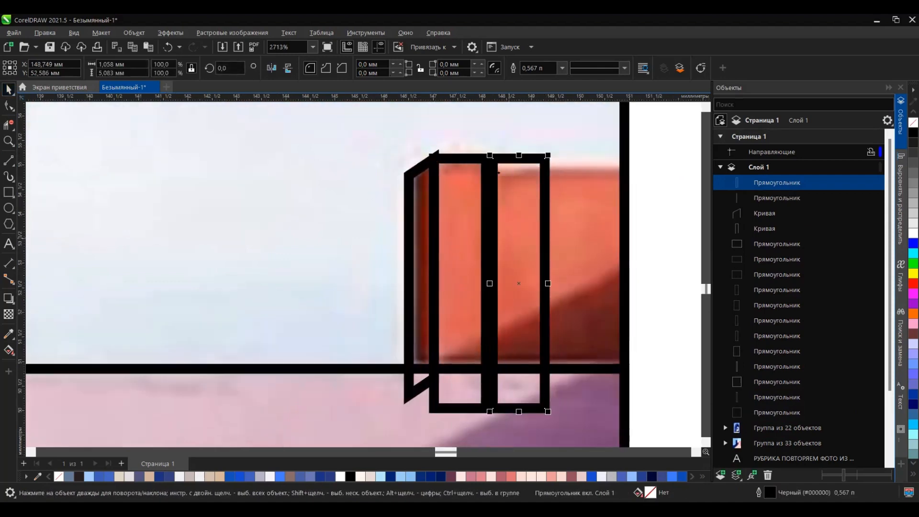
{"action": "left_click_drag", "start_coordinate": [493, 158], "coordinate": [489, 167]}
{"action": "left_click_drag", "start_coordinate": [545, 291], "coordinate": [632, 291]}
{"action": "scroll", "coordinate": [386, 167], "scroll_direction": "down", "scroll_amount": 2}
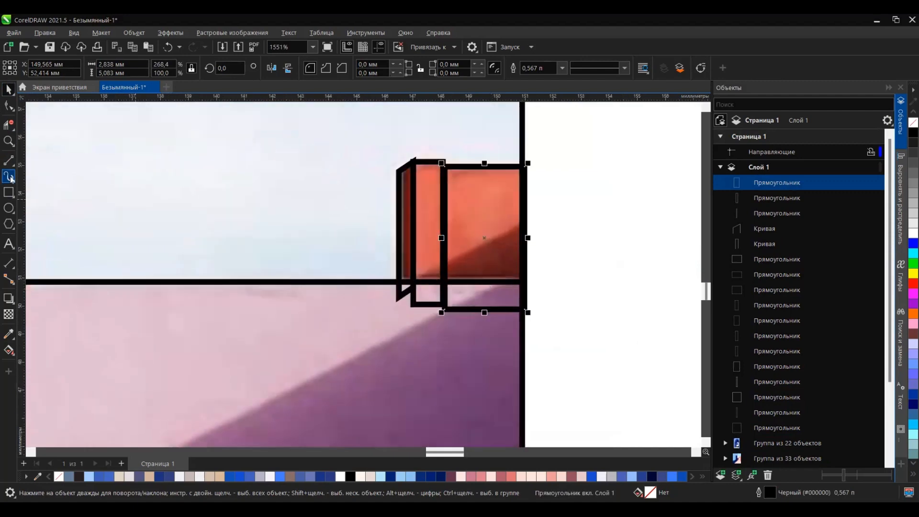
Step: Trace the dark shadow on the far orange box with connected straight lines about 3.9 mm wide and 2 mm high
{"action": "left_click", "coordinate": [9, 161]}
{"action": "left_click_drag", "start_coordinate": [413, 282], "coordinate": [519, 226]}
{"action": "left_click_drag", "start_coordinate": [519, 226], "coordinate": [523, 281]}
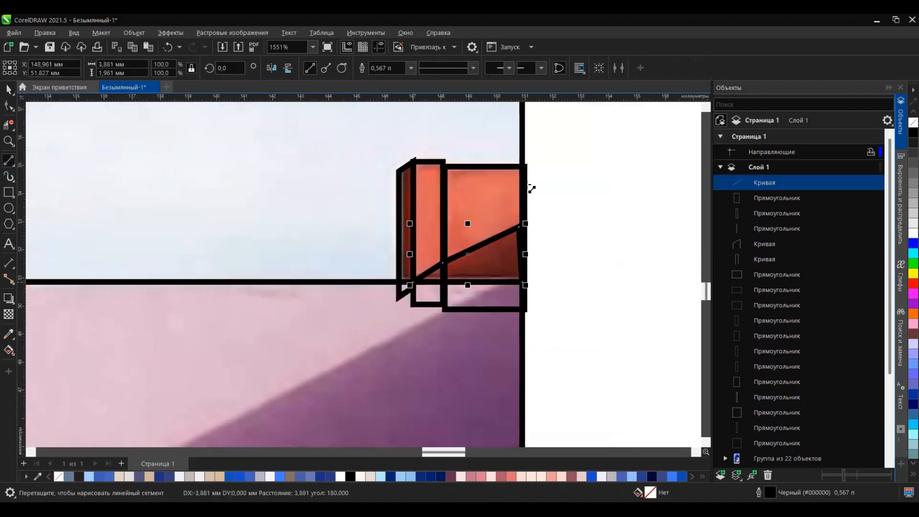
Step: Outline the purple shadow on the low pink wall with straight lines about 19.3 mm wide and 9.4 mm high
{"action": "scroll", "coordinate": [530, 188], "scroll_direction": "down", "scroll_amount": 3}
{"action": "left_click_drag", "start_coordinate": [565, 184], "coordinate": [569, 176]}
{"action": "left_click_drag", "start_coordinate": [568, 177], "coordinate": [585, 181]}
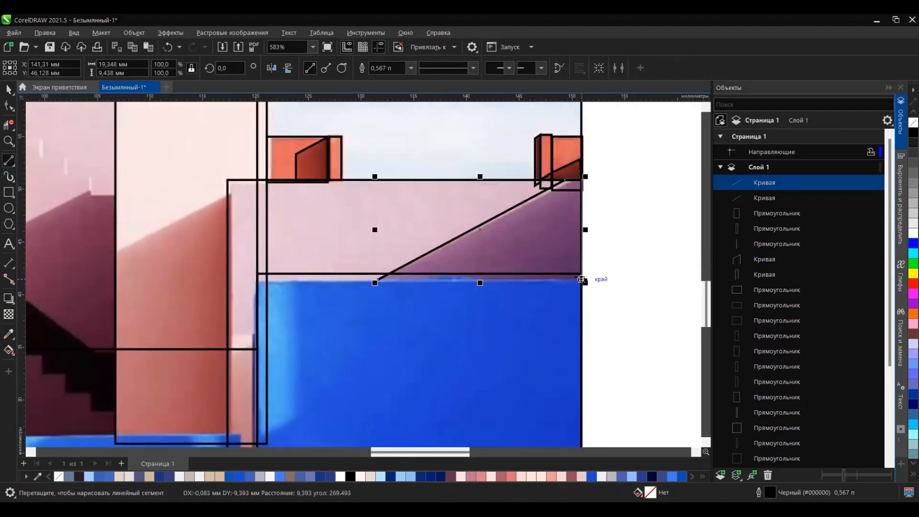
{"action": "left_click_drag", "start_coordinate": [379, 280], "coordinate": [378, 279]}
Step: Draw a rectangle about 30.7 by 20.7 mm over the blue block, reaching down to the photo's bottom right corner
{"action": "scroll", "coordinate": [326, 196], "scroll_direction": "down", "scroll_amount": 4}
{"action": "scroll", "coordinate": [314, 364], "scroll_direction": "up", "scroll_amount": 2}
{"action": "left_click", "coordinate": [9, 193]}
{"action": "left_click_drag", "start_coordinate": [275, 202], "coordinate": [523, 370]}
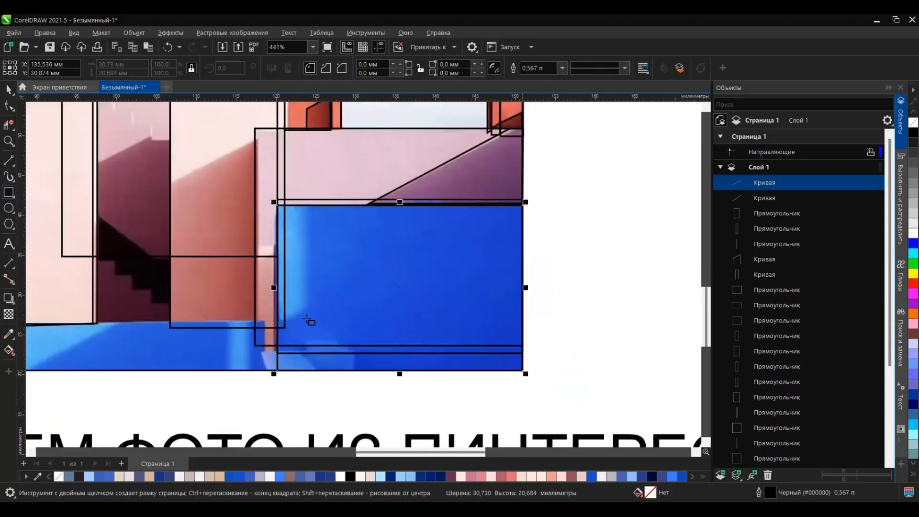
{"action": "scroll", "coordinate": [276, 250], "scroll_direction": "up", "scroll_amount": 3}
{"action": "left_click", "coordinate": [9, 90]}
{"action": "scroll", "coordinate": [273, 241], "scroll_direction": "up", "scroll_amount": 3}
{"action": "left_click_drag", "start_coordinate": [364, 229], "coordinate": [356, 241]}
{"action": "right_click", "coordinate": [356, 241]}
{"action": "left_click", "coordinate": [338, 246]}
{"action": "scroll", "coordinate": [404, 216], "scroll_direction": "down", "scroll_amount": 4}
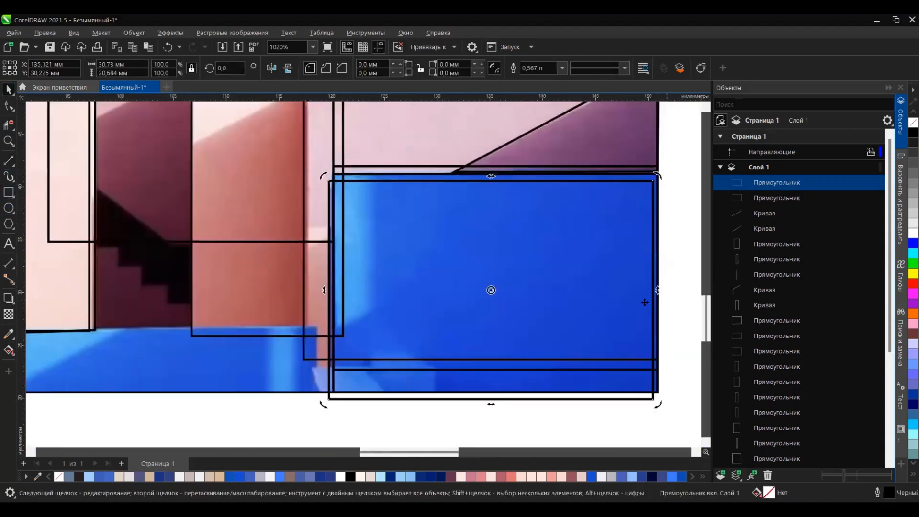
{"action": "left_click_drag", "start_coordinate": [657, 291], "coordinate": [589, 330]}
{"action": "scroll", "coordinate": [359, 225], "scroll_direction": "up", "scroll_amount": 2}
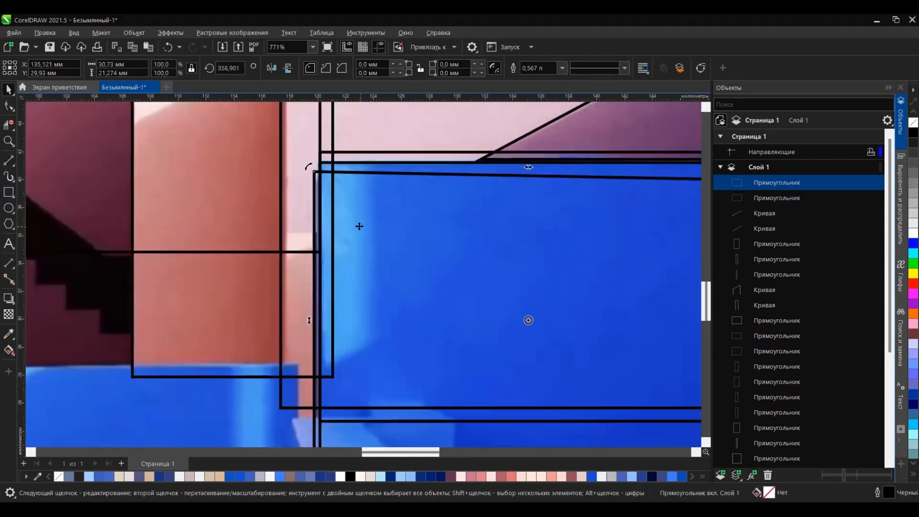
{"action": "left_click", "coordinate": [369, 238]}
{"action": "left_click_drag", "start_coordinate": [306, 310], "coordinate": [306, 326]}
{"action": "key", "text": "ctrl+z"}
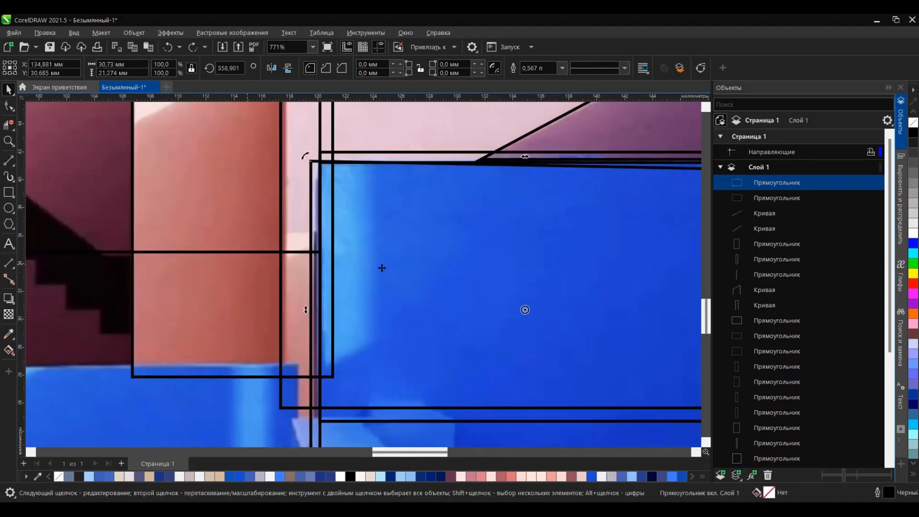
{"action": "scroll", "coordinate": [377, 219], "scroll_direction": "down", "scroll_amount": 6}
{"action": "scroll", "coordinate": [412, 249], "scroll_direction": "up", "scroll_amount": 3}
{"action": "key", "text": "Delete"}
Step: Draw a rectangle over the low blue wall along the photo's bottom and a small skewed shape over the light patch beside it
{"action": "scroll", "coordinate": [479, 182], "scroll_direction": "down", "scroll_amount": 4}
{"action": "scroll", "coordinate": [254, 201], "scroll_direction": "up", "scroll_amount": 3}
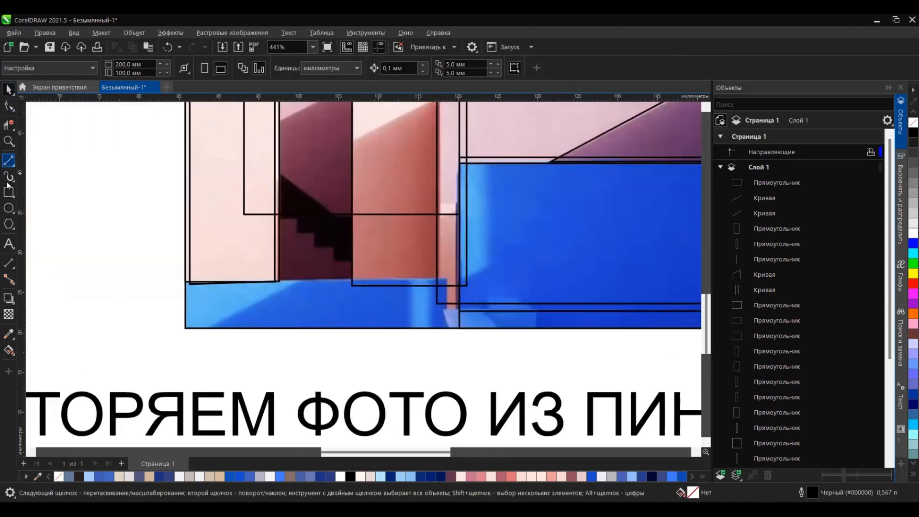
{"action": "left_click", "coordinate": [8, 192]}
{"action": "mouse_move", "coordinate": [185, 282]}
{"action": "left_mouse_down"}
{"action": "mouse_move", "coordinate": [406, 326]}
{"action": "mouse_move", "coordinate": [489, 328]}
{"action": "mouse_move", "coordinate": [492, 338]}
{"action": "left_mouse_up"}
{"action": "scroll", "coordinate": [470, 320], "scroll_direction": "up", "scroll_amount": 3}
{"action": "left_click", "coordinate": [464, 319]}
{"action": "scroll", "coordinate": [525, 307], "scroll_direction": "up", "scroll_amount": 5}
{"action": "left_click_drag", "start_coordinate": [474, 271], "coordinate": [577, 319]}
{"action": "key", "text": "Delete"}
Step: Trace the stepped edge on the pink tower with a stepped line about 9.3 mm wide and 5.6 mm high
{"action": "scroll", "coordinate": [406, 318], "scroll_direction": "down", "scroll_amount": 15}
{"action": "scroll", "coordinate": [389, 233], "scroll_direction": "up", "scroll_amount": 9}
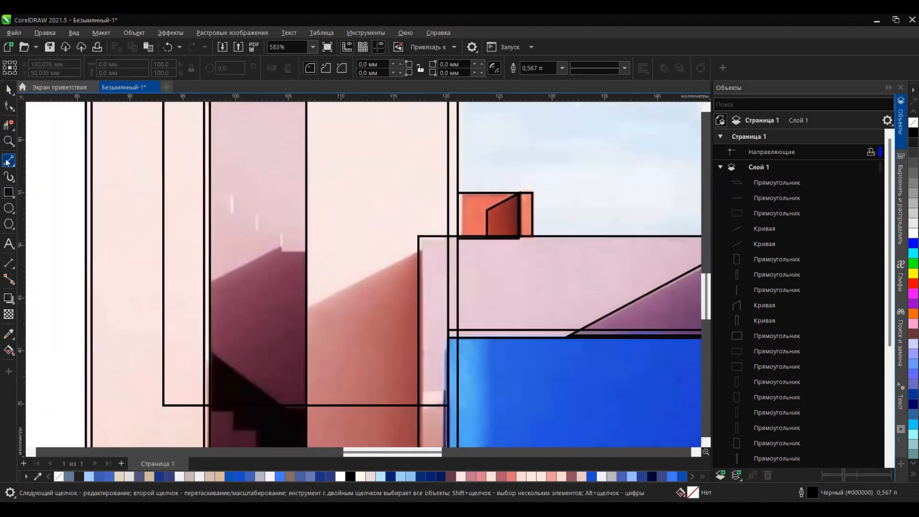
{"action": "left_click", "coordinate": [8, 161]}
{"action": "scroll", "coordinate": [194, 194], "scroll_direction": "up", "scroll_amount": 4}
{"action": "left_click_drag", "start_coordinate": [232, 195], "coordinate": [237, 194]}
{"action": "left_click_drag", "start_coordinate": [241, 194], "coordinate": [239, 229]}
{"action": "key", "text": "ctrl+z"}
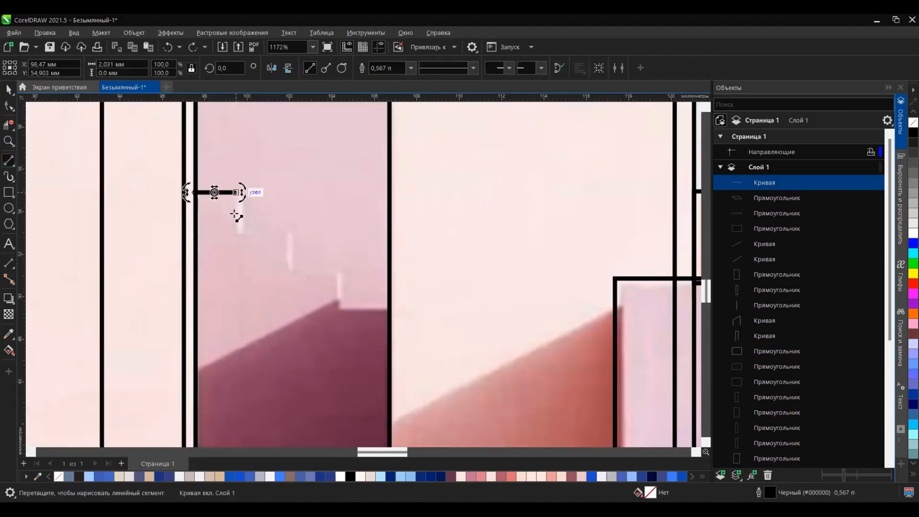
{"action": "left_click_drag", "start_coordinate": [237, 193], "coordinate": [237, 235]}
{"action": "left_click_drag", "start_coordinate": [237, 236], "coordinate": [289, 235]}
{"action": "left_click_drag", "start_coordinate": [289, 235], "coordinate": [289, 274]}
{"action": "mouse_move", "coordinate": [290, 276]}
{"action": "left_mouse_down"}
{"action": "mouse_move", "coordinate": [340, 271]}
{"action": "mouse_move", "coordinate": [340, 312]}
{"action": "left_mouse_up"}
{"action": "key", "text": "ctrl+z"}
{"action": "left_click_drag", "start_coordinate": [341, 311], "coordinate": [390, 312]}
Step: Trace the black staircase with a diagonal line along its upper edge and a stepped line along its lower edge
{"action": "scroll", "coordinate": [389, 312], "scroll_direction": "down", "scroll_amount": 8}
{"action": "scroll", "coordinate": [347, 314], "scroll_direction": "up", "scroll_amount": 3}
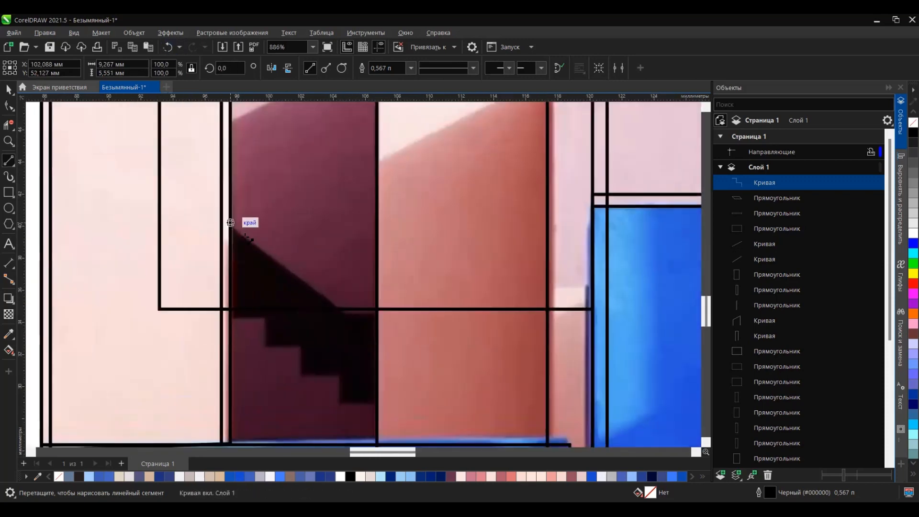
{"action": "left_click_drag", "start_coordinate": [231, 222], "coordinate": [343, 309]}
{"action": "left_click_drag", "start_coordinate": [228, 320], "coordinate": [268, 319]}
{"action": "left_click_drag", "start_coordinate": [268, 319], "coordinate": [260, 341]}
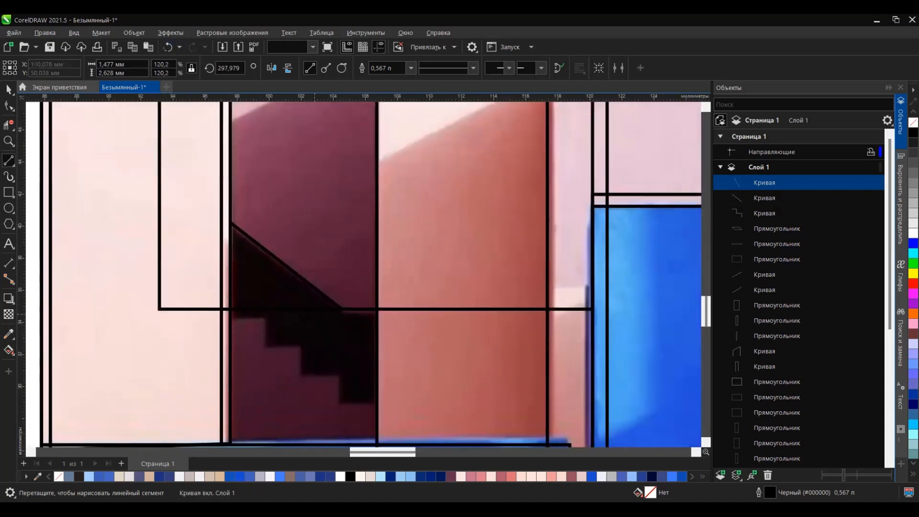
{"action": "key", "text": "ctrl+z"}
{"action": "scroll", "coordinate": [214, 344], "scroll_direction": "up", "scroll_amount": 2}
{"action": "left_click_drag", "start_coordinate": [243, 301], "coordinate": [305, 301]}
{"action": "mouse_move", "coordinate": [306, 301]}
{"action": "left_mouse_down"}
{"action": "mouse_move", "coordinate": [305, 346]}
{"action": "mouse_move", "coordinate": [360, 346]}
{"action": "mouse_move", "coordinate": [360, 400]}
{"action": "mouse_move", "coordinate": [428, 400]}
{"action": "left_mouse_up"}
{"action": "key", "text": "ctrl+z"}
{"action": "scroll", "coordinate": [428, 400], "scroll_direction": "down", "scroll_amount": 1}
{"action": "left_click_drag", "start_coordinate": [398, 233], "coordinate": [452, 271]}
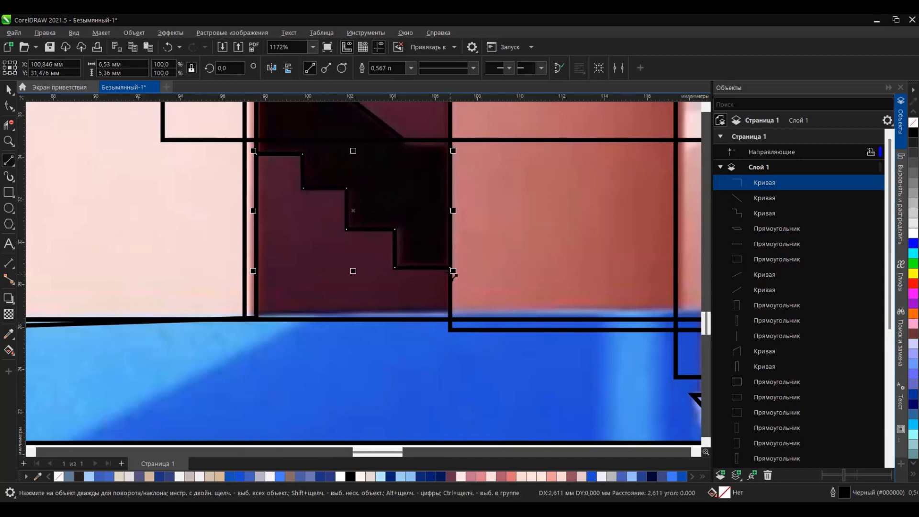
Step: Separate the photo from the traced outlines by moving it to the right of the drawing, and deselect everything
{"action": "scroll", "coordinate": [354, 345], "scroll_direction": "down", "scroll_amount": 5}
{"action": "key", "text": "space"}
{"action": "left_click_drag", "start_coordinate": [484, 161], "coordinate": [290, 344]}
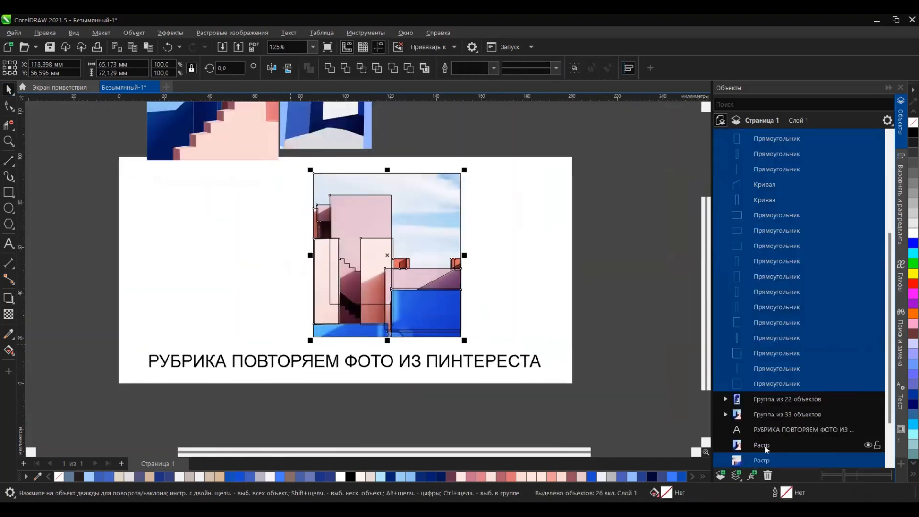
{"action": "left_click", "coordinate": [767, 446]}
{"action": "left_click_drag", "start_coordinate": [403, 256], "coordinate": [566, 256]}
{"action": "left_click", "coordinate": [200, 274]}
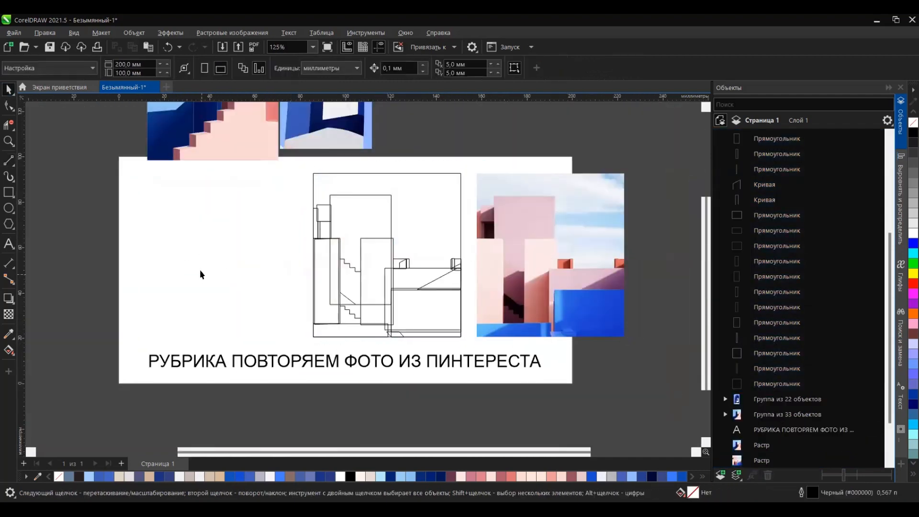
Step: Fill the background frame light blue, the tall tower pink and the narrow left strip coral with colours sampled from the photo
{"action": "scroll", "coordinate": [498, 216], "scroll_direction": "up", "scroll_amount": 2}
{"action": "left_click", "coordinate": [395, 197]}
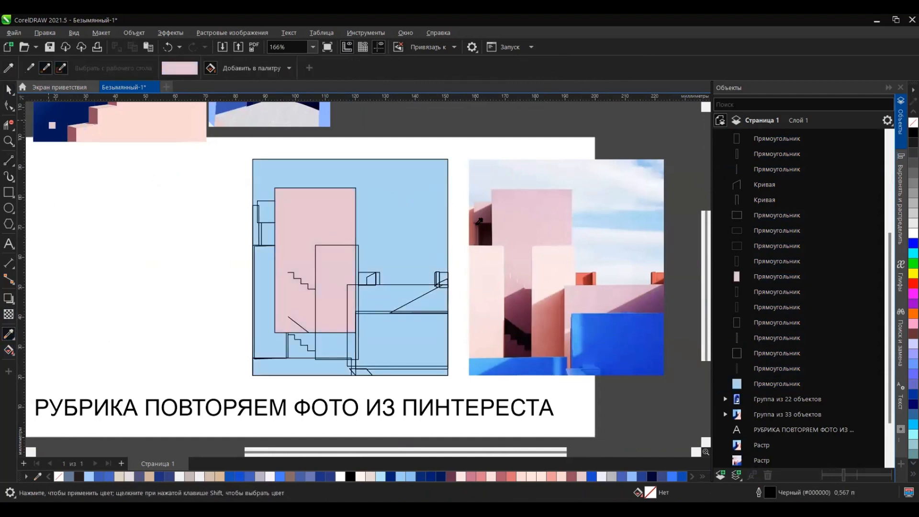
{"action": "left_click", "coordinate": [479, 221]}
{"action": "scroll", "coordinate": [259, 230], "scroll_direction": "up", "scroll_amount": 7}
{"action": "scroll", "coordinate": [365, 193], "scroll_direction": "up", "scroll_amount": 2}
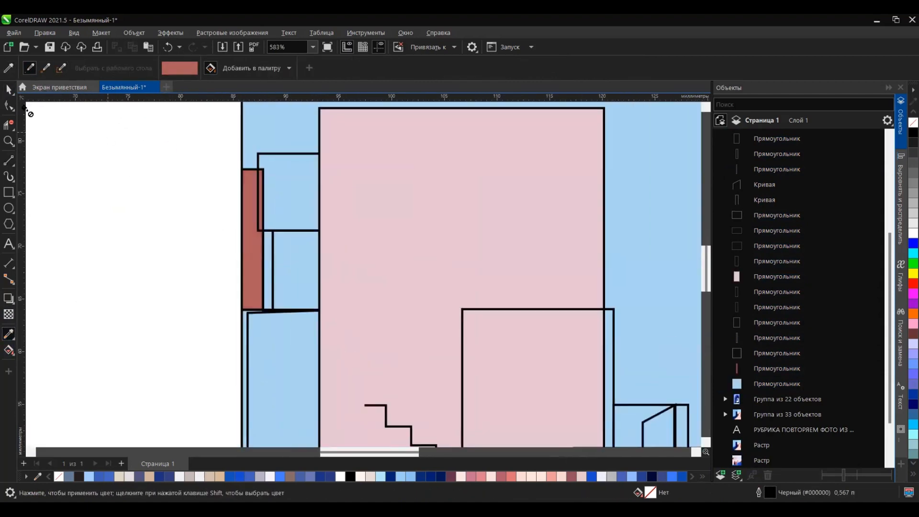
Step: Nudge the coral strip slightly left and set it directly above the light-blue background in the stacking order
{"action": "left_click", "coordinate": [8, 89]}
{"action": "left_click", "coordinate": [247, 193]}
{"action": "key", "text": "shift+Page_Down"}
{"action": "key", "text": "Left"}
{"action": "key", "text": "Page_Up"}
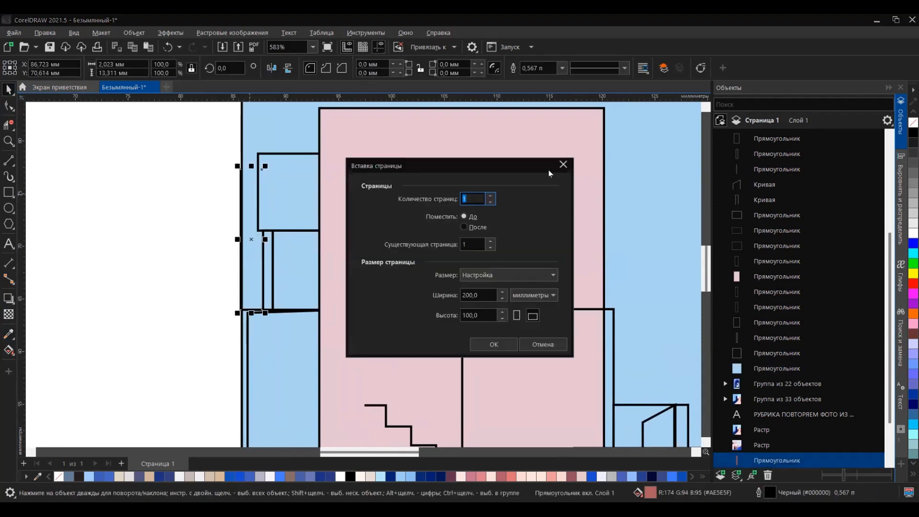
{"action": "left_click", "coordinate": [562, 165]}
{"action": "key", "text": "shift+Page_Up"}
{"action": "key", "text": "shift+Page_Down"}
{"action": "key", "text": "ctrl+Page_Up"}
{"action": "key", "text": "ctrl+Page_Up"}
{"action": "key", "text": "ctrl+Page_Up"}
{"action": "key", "text": "ctrl+Page_Up"}
{"action": "key", "text": "ctrl+Page_Up"}
{"action": "key", "text": "ctrl+Page_Up"}
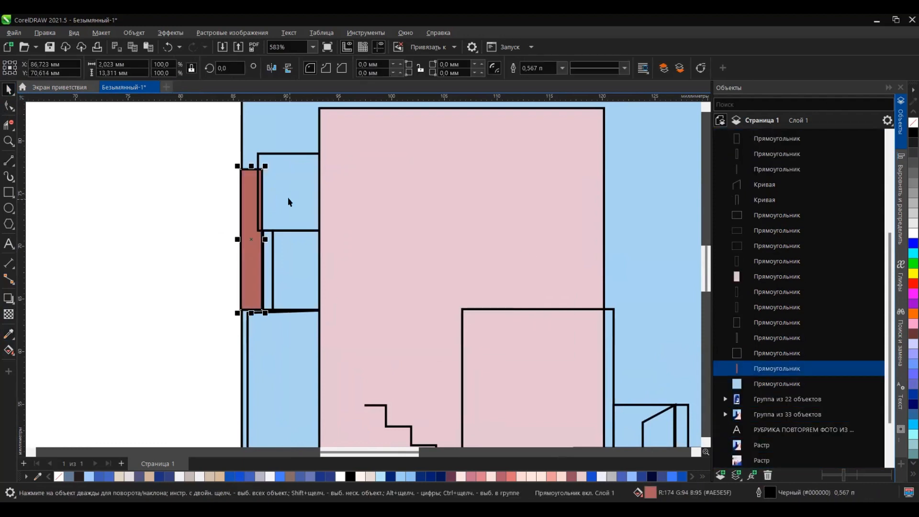
Step: Fill the small block beside the tower with pink #E4BAC6 sampled from the photo
{"action": "left_click", "coordinate": [299, 214]}
{"action": "scroll", "coordinate": [268, 221], "scroll_direction": "down", "scroll_amount": 7}
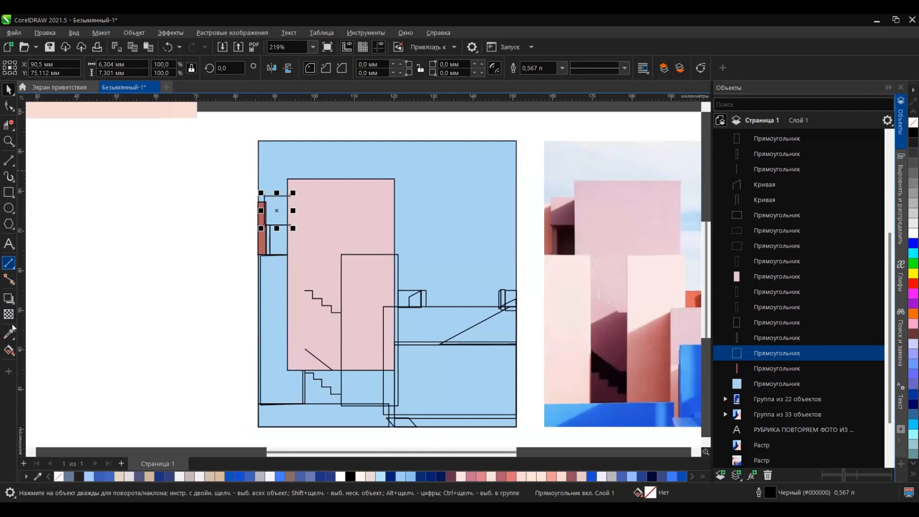
{"action": "left_click", "coordinate": [565, 207]}
{"action": "scroll", "coordinate": [220, 220], "scroll_direction": "up", "scroll_amount": 4}
{"action": "left_click", "coordinate": [332, 200]}
{"action": "scroll", "coordinate": [362, 229], "scroll_direction": "down", "scroll_amount": 3}
{"action": "key", "text": "shift"}
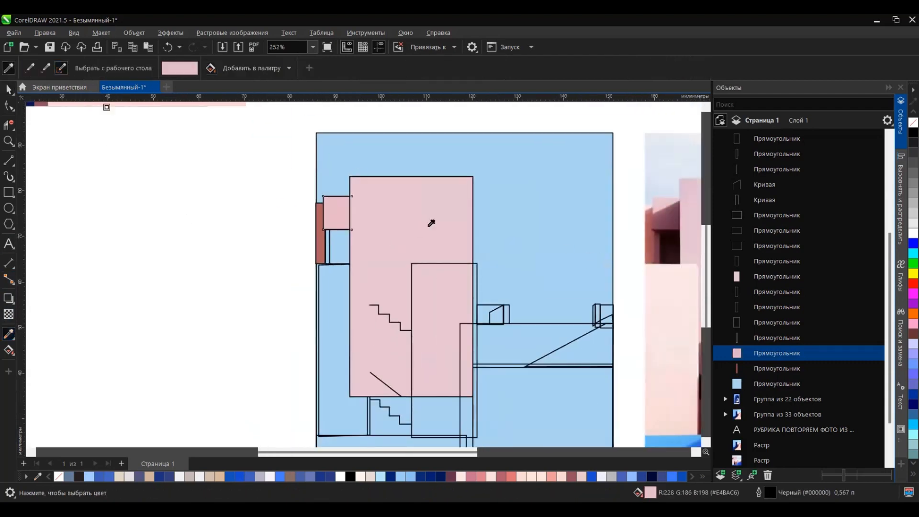
Step: Fill the narrow door jamb plum and the doorway beside it near-black with colours sampled from the photo
{"action": "left_click", "coordinate": [659, 239]}
{"action": "scroll", "coordinate": [330, 230], "scroll_direction": "up", "scroll_amount": 3}
{"action": "scroll", "coordinate": [352, 243], "scroll_direction": "down", "scroll_amount": 3}
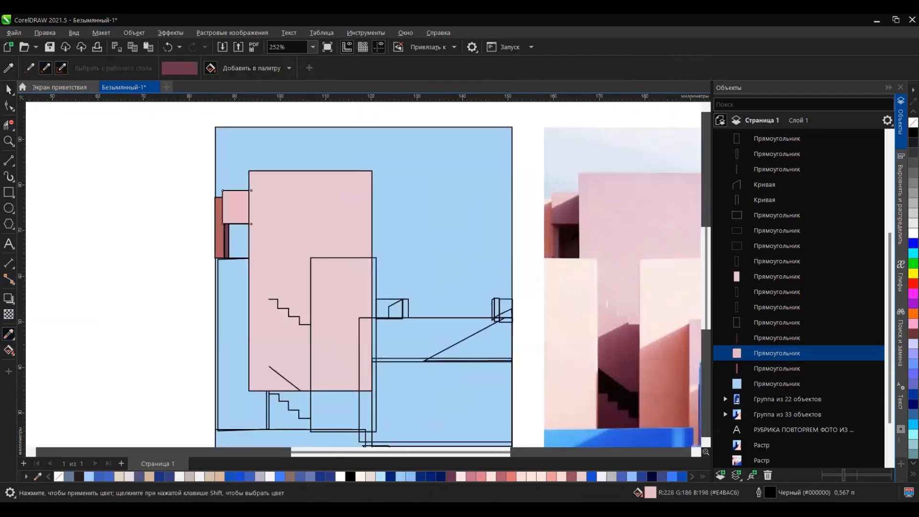
Step: Move the tall pink tower down the stacking order to just below the near-black doorway rectangle
{"action": "key", "text": "space"}
{"action": "left_click", "coordinate": [299, 234]}
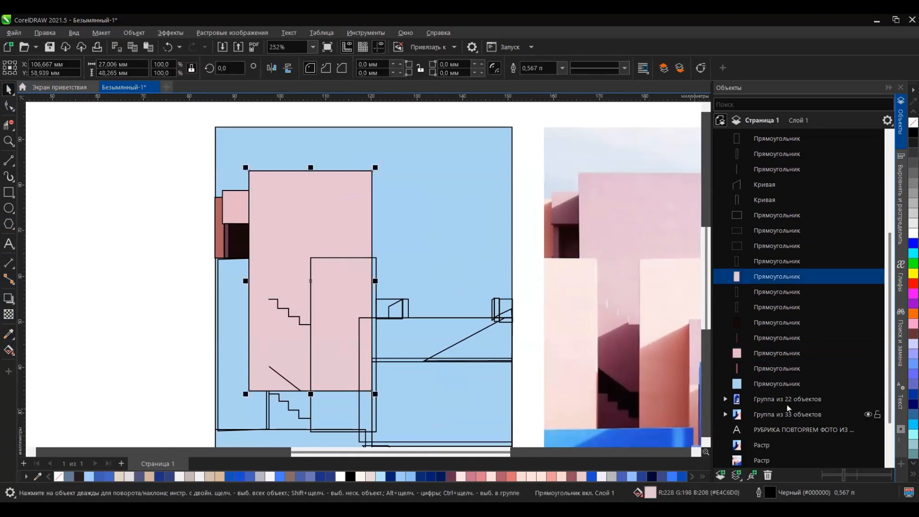
{"action": "left_click_drag", "start_coordinate": [771, 303], "coordinate": [771, 329]}
{"action": "scroll", "coordinate": [365, 261], "scroll_direction": "down", "scroll_amount": 3}
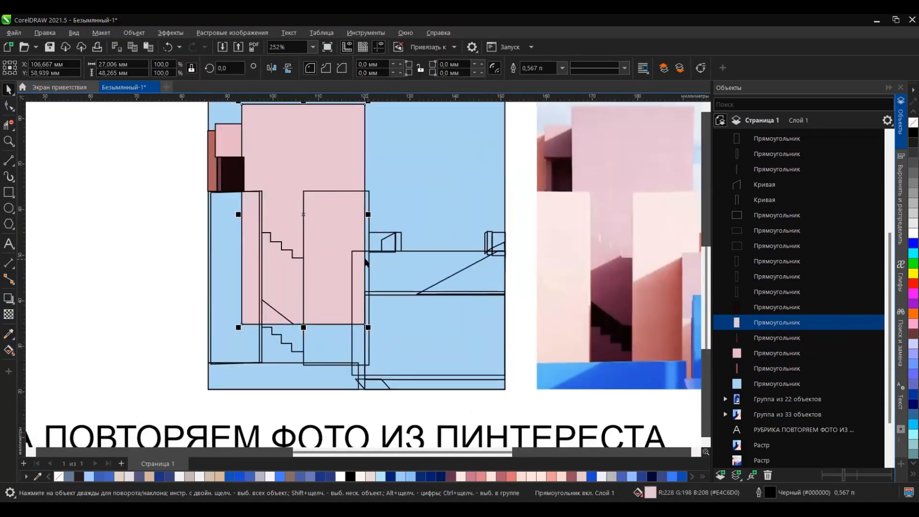
{"action": "scroll", "coordinate": [433, 289], "scroll_direction": "down", "scroll_amount": 3}
{"action": "scroll", "coordinate": [418, 277], "scroll_direction": "up", "scroll_amount": 2}
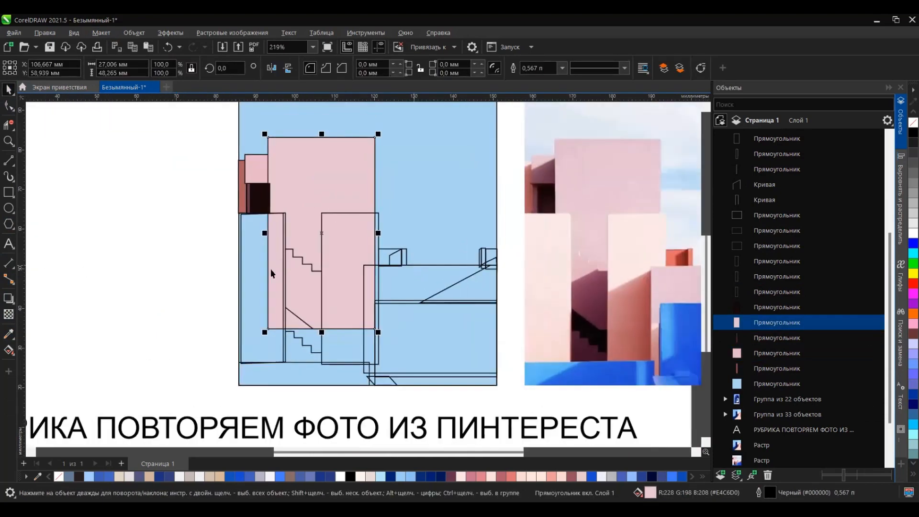
Step: Fill the two front walls with pale pink #FAE8E6 sampled from the photo
{"action": "left_click", "coordinate": [9, 333]}
{"action": "left_click", "coordinate": [342, 343]}
{"action": "left_click", "coordinate": [260, 297]}
{"action": "scroll", "coordinate": [239, 213], "scroll_direction": "up", "scroll_amount": 10}
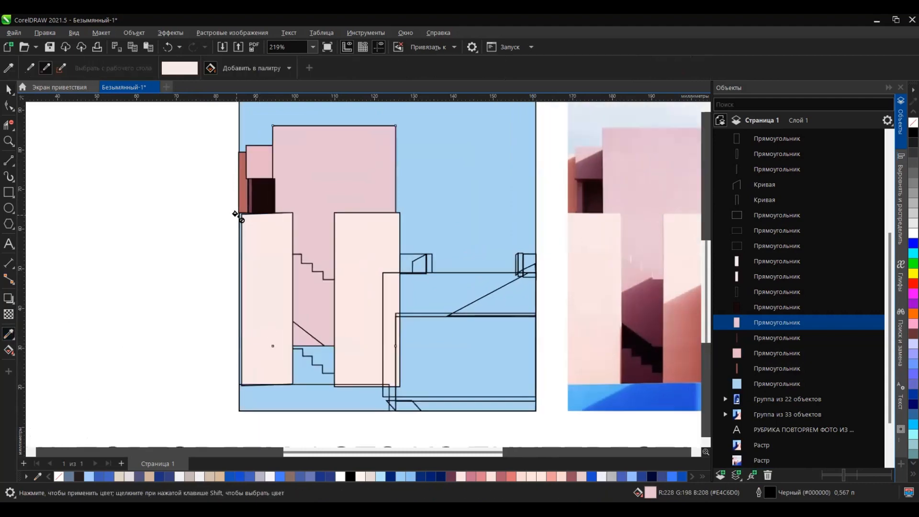
{"action": "scroll", "coordinate": [250, 210], "scroll_direction": "down", "scroll_amount": 10}
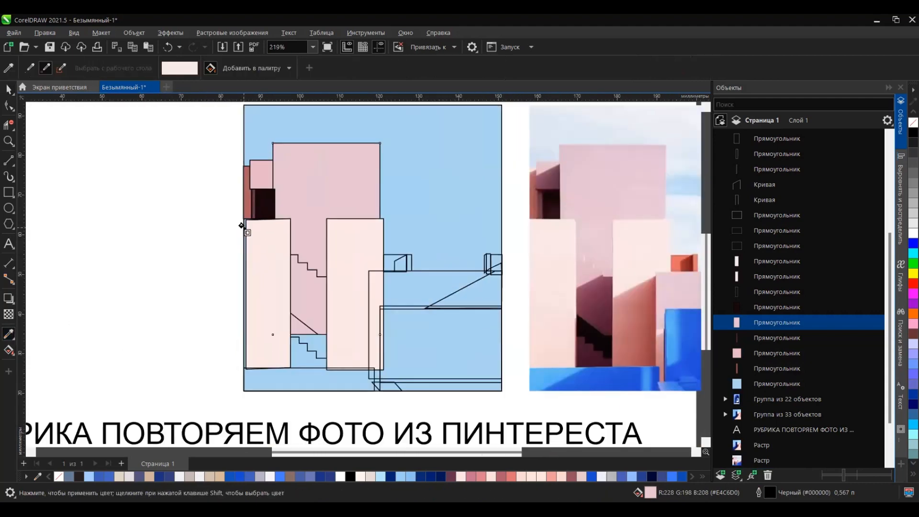
Step: Send the slightly rotated left wall rectangle one level back and fill it with the lighter pink #FEF2F2
{"action": "scroll", "coordinate": [241, 225], "scroll_direction": "up", "scroll_amount": 9}
{"action": "key", "text": "space"}
{"action": "left_click", "coordinate": [558, 246]}
{"action": "scroll", "coordinate": [558, 246], "scroll_direction": "down", "scroll_amount": 5}
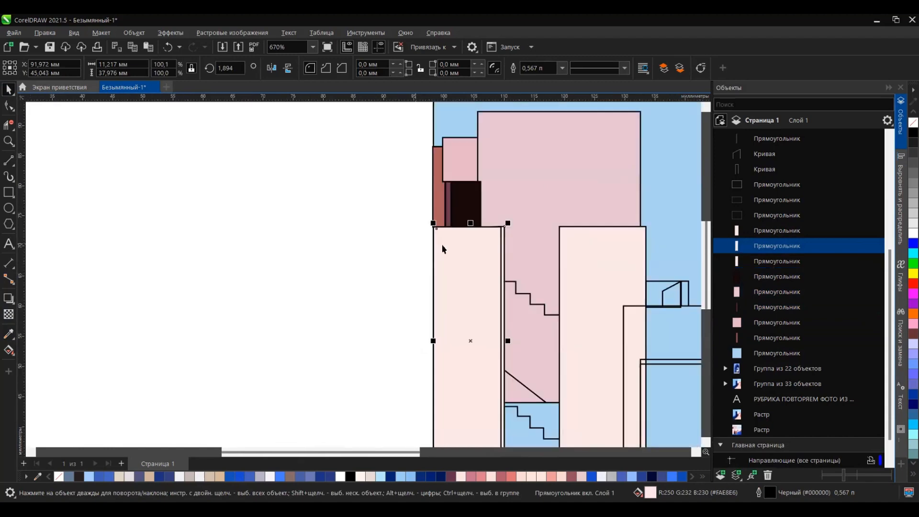
{"action": "key", "text": "ctrl+Page_Down"}
{"action": "scroll", "coordinate": [442, 246], "scroll_direction": "down", "scroll_amount": 3}
{"action": "left_click", "coordinate": [541, 228]}
{"action": "scroll", "coordinate": [174, 207], "scroll_direction": "up", "scroll_amount": 8}
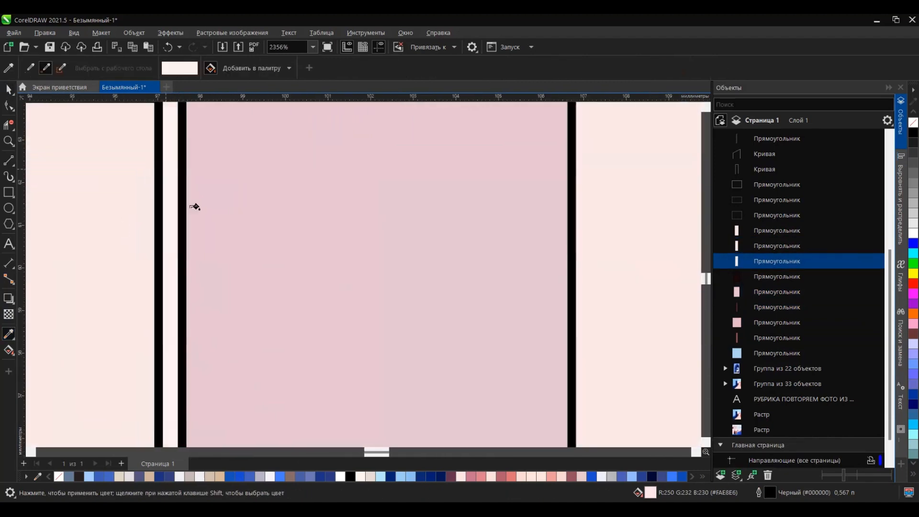
{"action": "left_click", "coordinate": [175, 206]}
{"action": "scroll", "coordinate": [175, 206], "scroll_direction": "down", "scroll_amount": 8}
Step: Convert the lighter rectangle behind the left wall to curves and add a node near its upper right corner
{"action": "key", "text": "space"}
{"action": "key", "text": "ctrl+a"}
{"action": "left_click", "coordinate": [91, 194]}
{"action": "scroll", "coordinate": [227, 195], "scroll_direction": "up", "scroll_amount": 5}
{"action": "left_click", "coordinate": [275, 205]}
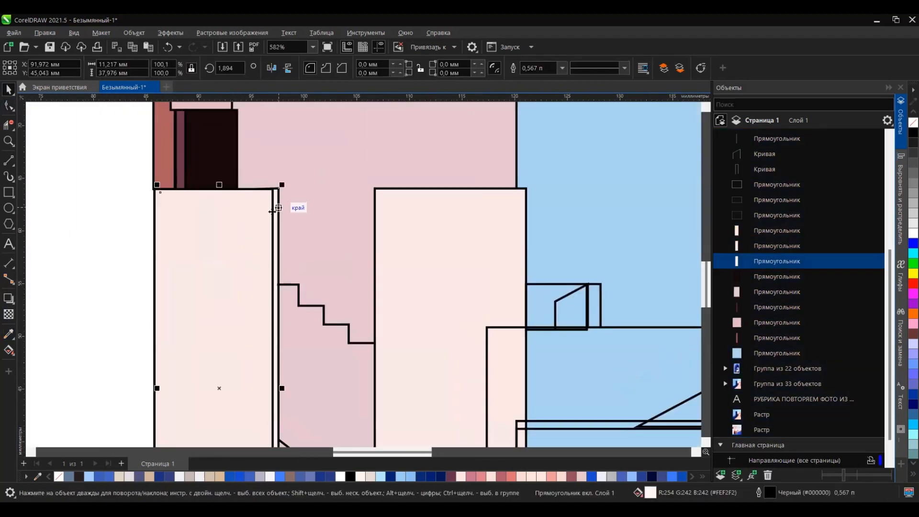
{"action": "scroll", "coordinate": [275, 204], "scroll_direction": "down", "scroll_amount": 5}
{"action": "key", "text": "ctrl+q"}
{"action": "key", "text": "F10"}
{"action": "scroll", "coordinate": [276, 199], "scroll_direction": "up", "scroll_amount": 10}
{"action": "double_click", "coordinate": [317, 168]}
{"action": "scroll", "coordinate": [287, 250], "scroll_direction": "down", "scroll_amount": 6}
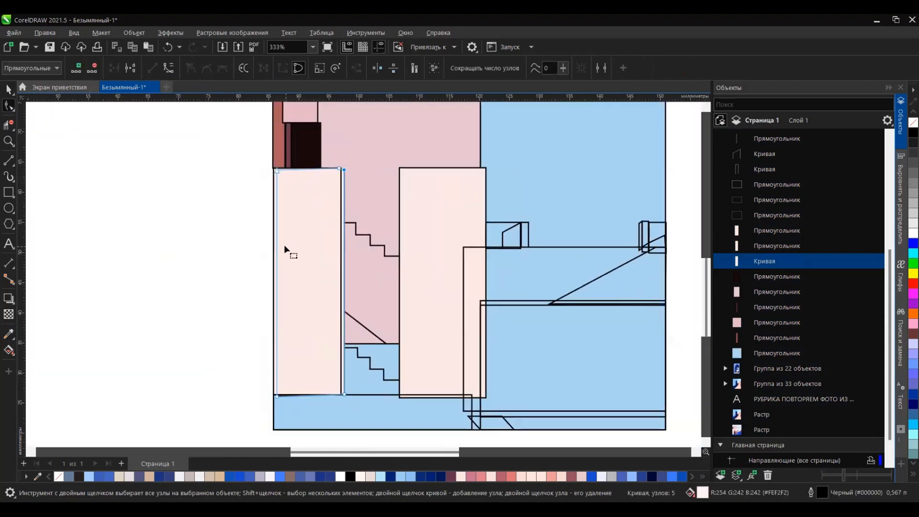
Step: Duplicate the lighter side shape onto the right wall and place the copy below the front wall rectangles in the stacking order
{"action": "scroll", "coordinate": [225, 225], "scroll_direction": "up", "scroll_amount": 4}
{"action": "key", "text": "space"}
{"action": "left_click_drag", "start_coordinate": [135, 202], "coordinate": [301, 201]}
{"action": "scroll", "coordinate": [290, 202], "scroll_direction": "up", "scroll_amount": 2}
{"action": "left_click_drag", "start_coordinate": [790, 137], "coordinate": [788, 417]}
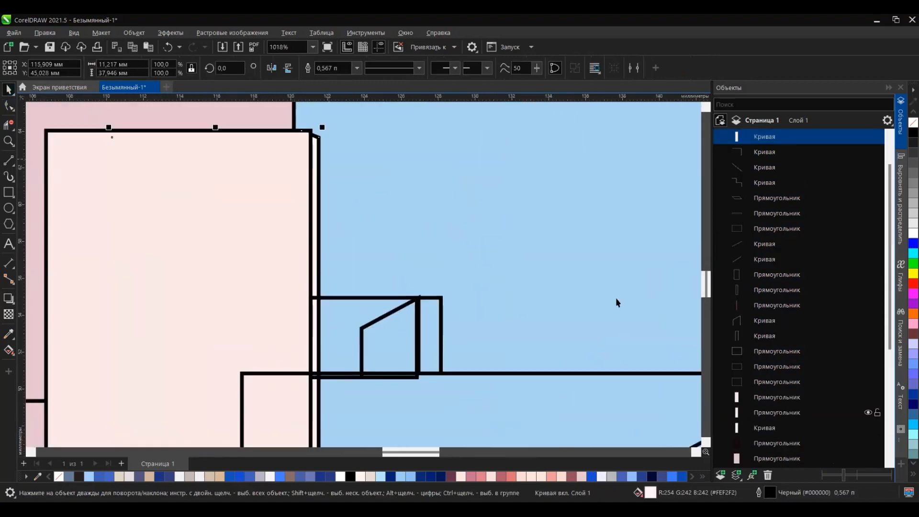
Step: Adjust the upper corner node of the right wall's side shape to meet the front wall's corner
{"action": "key", "text": "F10"}
{"action": "scroll", "coordinate": [313, 137], "scroll_direction": "up", "scroll_amount": 1}
{"action": "left_click_drag", "start_coordinate": [288, 125], "coordinate": [306, 124]}
{"action": "scroll", "coordinate": [322, 144], "scroll_direction": "down", "scroll_amount": 8}
{"action": "scroll", "coordinate": [339, 303], "scroll_direction": "up", "scroll_amount": 6}
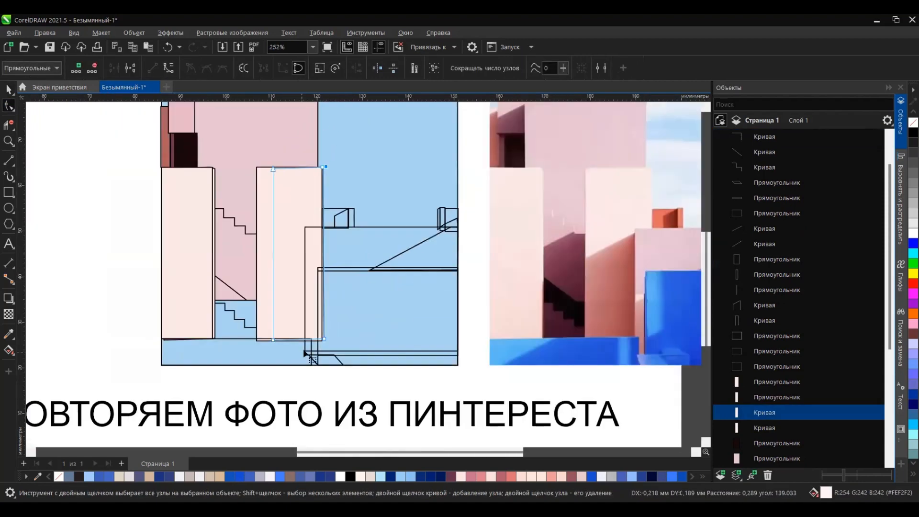
{"action": "scroll", "coordinate": [425, 279], "scroll_direction": "down", "scroll_amount": 2}
{"action": "scroll", "coordinate": [313, 111], "scroll_direction": "up", "scroll_amount": 3}
Step: Adjust the upper corner node of the left wall's side shape to meet the front wall's corner
{"action": "left_click", "coordinate": [284, 130]}
{"action": "scroll", "coordinate": [286, 152], "scroll_direction": "up", "scroll_amount": 4}
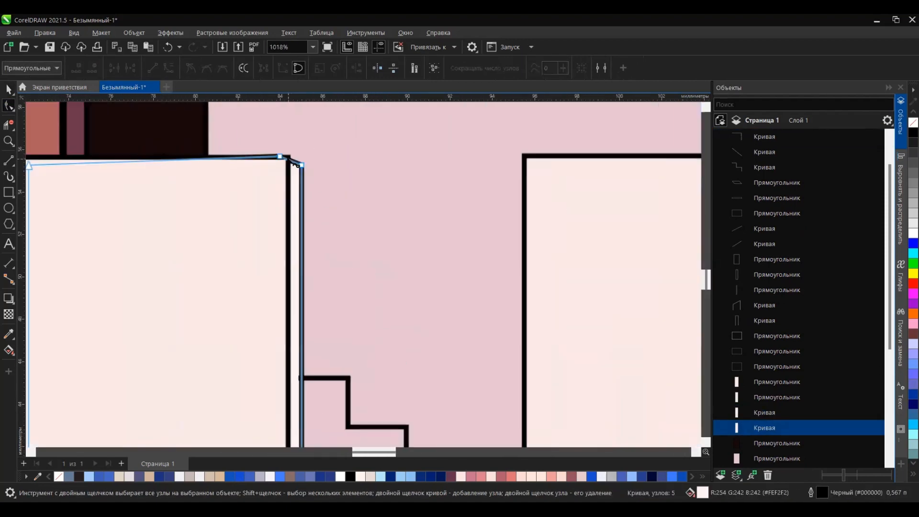
{"action": "left_click_drag", "start_coordinate": [269, 149], "coordinate": [289, 150]}
{"action": "key", "text": "space"}
{"action": "scroll", "coordinate": [338, 215], "scroll_direction": "down", "scroll_amount": 11}
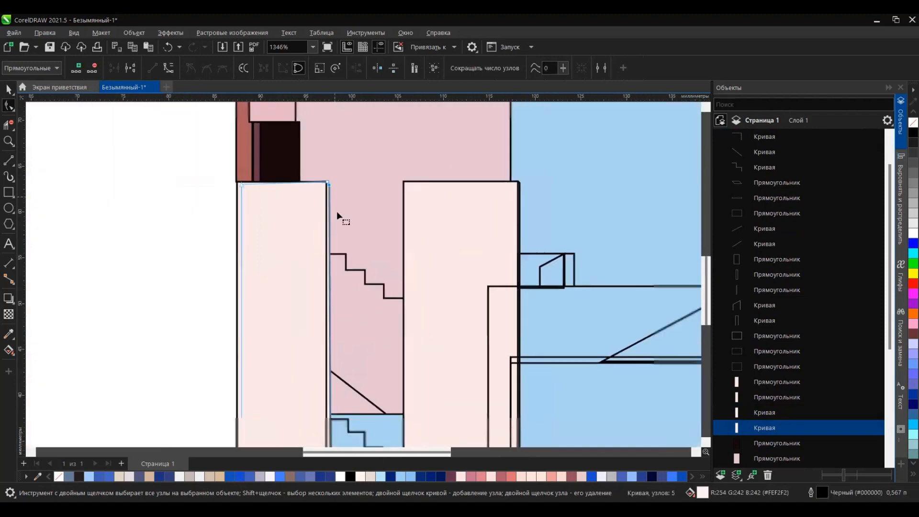
Step: Draw a small triangle at the top of the coral strip and fill it with pale pink #FCE0DA sampled from the photo
{"action": "scroll", "coordinate": [164, 175], "scroll_direction": "up", "scroll_amount": 2}
{"action": "scroll", "coordinate": [194, 166], "scroll_direction": "up", "scroll_amount": 5}
{"action": "mouse_move", "coordinate": [226, 191]}
{"action": "left_mouse_down"}
{"action": "mouse_move", "coordinate": [260, 161]}
{"action": "mouse_move", "coordinate": [274, 165]}
{"action": "left_mouse_up"}
{"action": "left_click", "coordinate": [8, 105]}
{"action": "scroll", "coordinate": [242, 158], "scroll_direction": "up", "scroll_amount": 4}
{"action": "left_click_drag", "start_coordinate": [214, 216], "coordinate": [212, 219]}
{"action": "scroll", "coordinate": [126, 188], "scroll_direction": "down", "scroll_amount": 11}
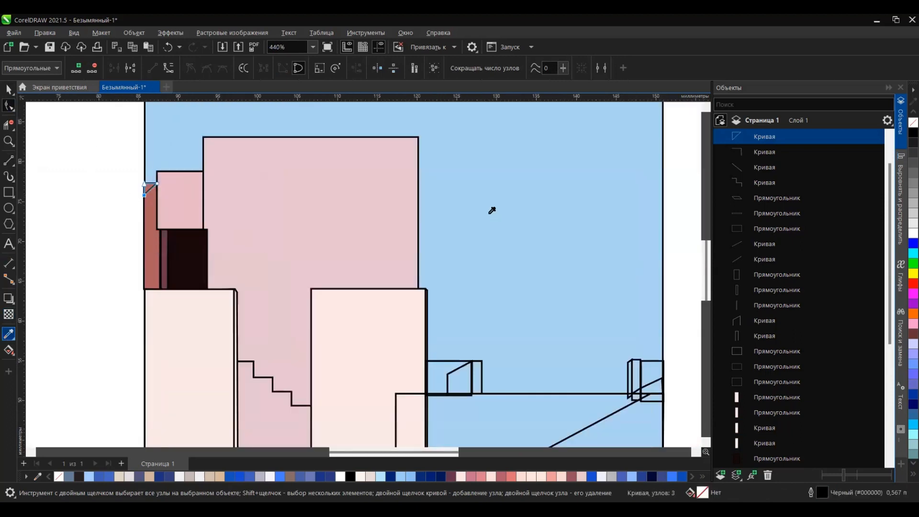
{"action": "left_click", "coordinate": [383, 316]}
{"action": "scroll", "coordinate": [182, 178], "scroll_direction": "up", "scroll_amount": 6}
Step: Add a node to the small triangle's right corner and align its right edge with the neighbouring pink block
{"action": "left_click", "coordinate": [9, 105]}
{"action": "scroll", "coordinate": [81, 215], "scroll_direction": "up", "scroll_amount": 3}
{"action": "double_click", "coordinate": [60, 204]}
{"action": "left_click_drag", "start_coordinate": [60, 204], "coordinate": [79, 204]}
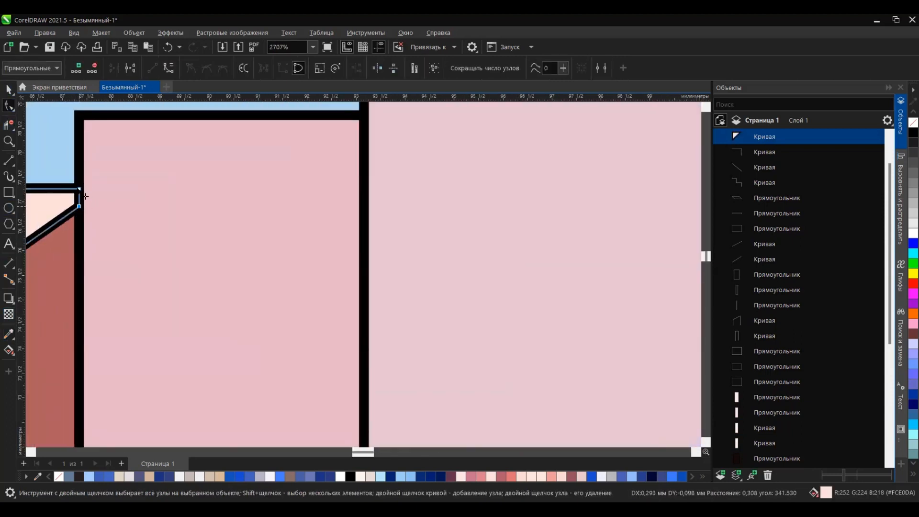
{"action": "scroll", "coordinate": [254, 174], "scroll_direction": "down", "scroll_amount": 7}
{"action": "scroll", "coordinate": [191, 186], "scroll_direction": "up", "scroll_amount": 6}
{"action": "left_click_drag", "start_coordinate": [185, 170], "coordinate": [157, 171]}
{"action": "left_click_drag", "start_coordinate": [185, 186], "coordinate": [184, 178]}
{"action": "left_click_drag", "start_coordinate": [158, 171], "coordinate": [185, 171]}
{"action": "scroll", "coordinate": [225, 169], "scroll_direction": "down", "scroll_amount": 4}
{"action": "scroll", "coordinate": [163, 180], "scroll_direction": "down", "scroll_amount": 5}
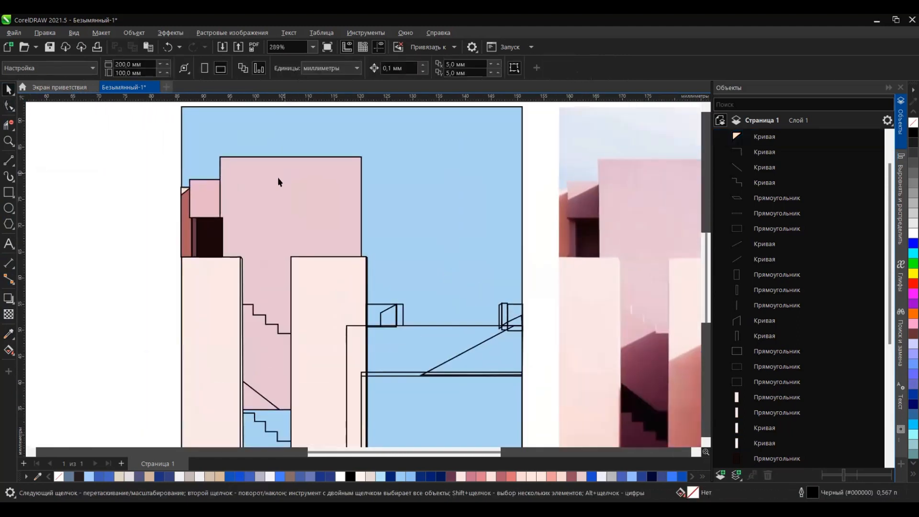
Step: Copy the pale triangle to the top of the small pink block and enlarge it to about 5.8 × 5.4 mm
{"action": "key", "text": "space"}
{"action": "scroll", "coordinate": [224, 192], "scroll_direction": "up", "scroll_amount": 1}
{"action": "left_click_drag", "start_coordinate": [223, 195], "coordinate": [172, 174]}
{"action": "right_click", "coordinate": [171, 174]}
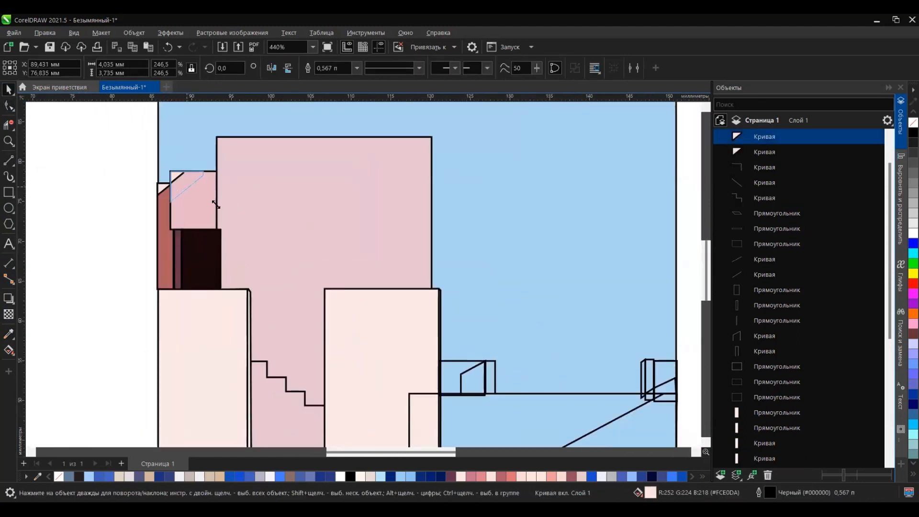
{"action": "scroll", "coordinate": [222, 214], "scroll_direction": "down", "scroll_amount": 2}
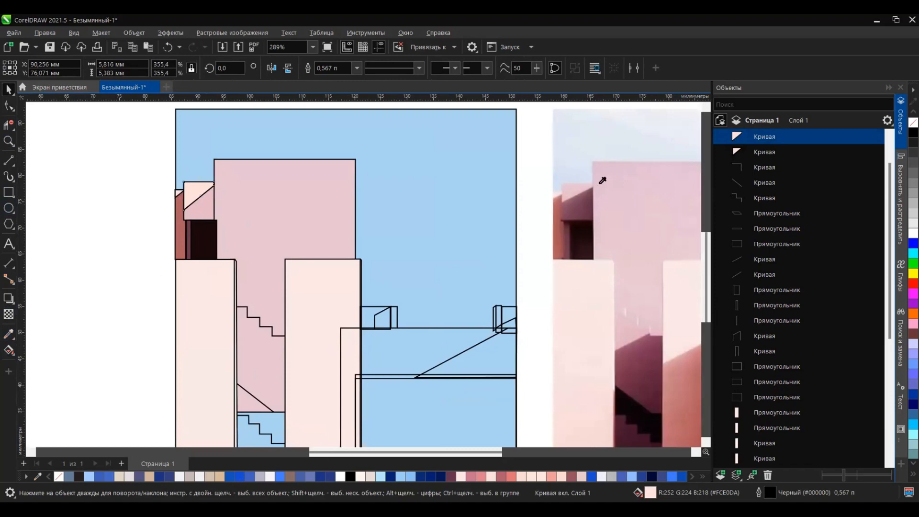
Step: Fill the larger triangle with the tower's pink sampled from the photo and reshape its lower left corner
{"action": "left_click", "coordinate": [601, 183]}
{"action": "left_click", "coordinate": [195, 191]}
{"action": "left_click", "coordinate": [8, 106]}
{"action": "scroll", "coordinate": [187, 208], "scroll_direction": "up", "scroll_amount": 7}
{"action": "left_click_drag", "start_coordinate": [178, 214], "coordinate": [178, 198]}
Step: Fill the small block behind the larger triangle with a plum colour sampled from the photo
{"action": "left_click", "coordinate": [203, 211]}
{"action": "left_click", "coordinate": [8, 90]}
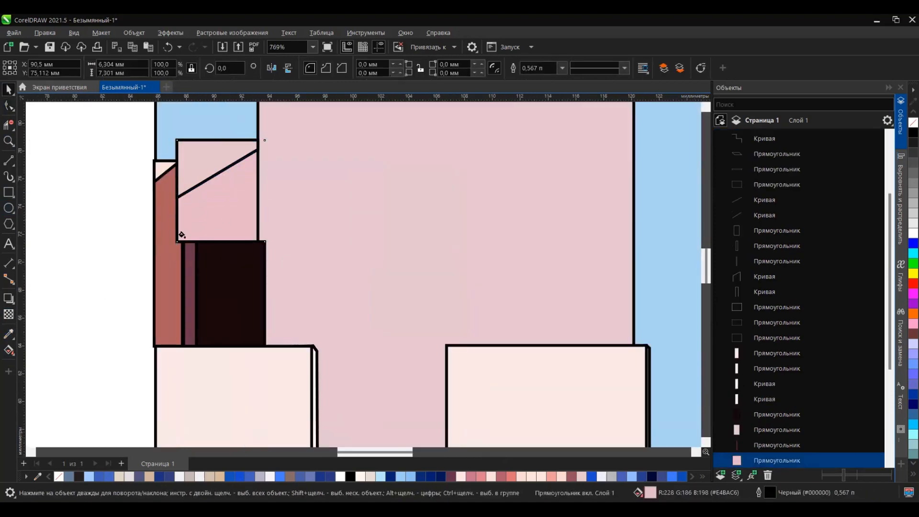
{"action": "scroll", "coordinate": [164, 250], "scroll_direction": "down", "scroll_amount": 6}
{"action": "left_click", "coordinate": [189, 235]}
Step: Resize the near-black doorway rectangle so its right edge meets the tower's edge
{"action": "left_click", "coordinate": [9, 89]}
{"action": "scroll", "coordinate": [174, 266], "scroll_direction": "up", "scroll_amount": 13}
{"action": "left_click", "coordinate": [174, 271]}
{"action": "left_click_drag", "start_coordinate": [188, 290], "coordinate": [197, 290]}
{"action": "left_click", "coordinate": [314, 226]}
{"action": "scroll", "coordinate": [314, 226], "scroll_direction": "down", "scroll_amount": 5}
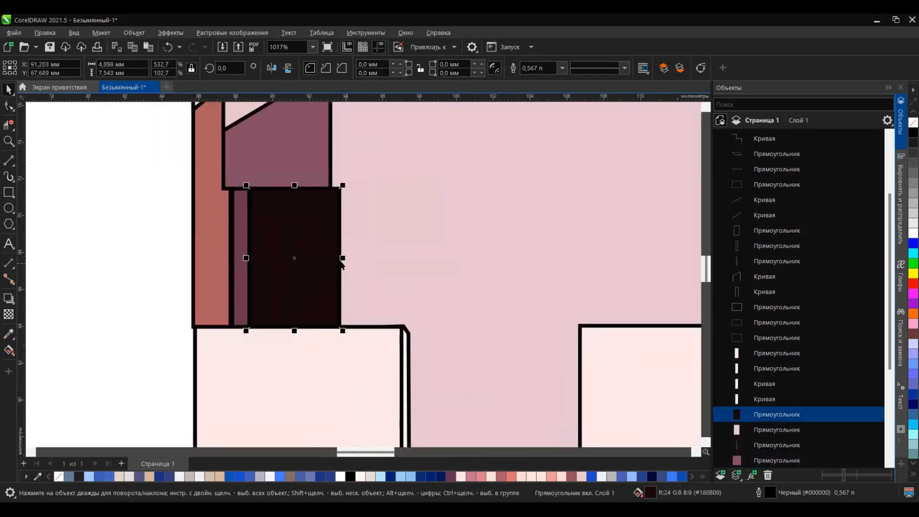
{"action": "left_click_drag", "start_coordinate": [342, 260], "coordinate": [332, 259]}
Step: Copy the plum door jamb and reshape the copy into a horizontal lintel across the top of the doorway
{"action": "scroll", "coordinate": [321, 213], "scroll_direction": "down", "scroll_amount": 2}
{"action": "left_click", "coordinate": [260, 221]}
{"action": "key", "text": "ctrl+c"}
{"action": "key", "text": "ctrl+v"}
{"action": "left_click_drag", "start_coordinate": [260, 302], "coordinate": [328, 203]}
{"action": "scroll", "coordinate": [162, 233], "scroll_direction": "down", "scroll_amount": 7}
Step: Fill the lintel with dark brown #230608 sampled from the photo
{"action": "left_click", "coordinate": [588, 227]}
{"action": "scroll", "coordinate": [217, 230], "scroll_direction": "up", "scroll_amount": 10}
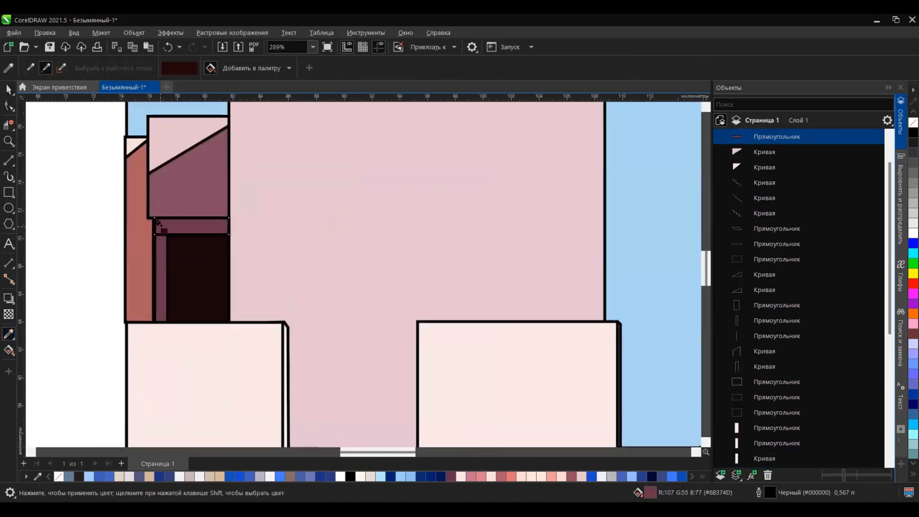
{"action": "left_click", "coordinate": [160, 227]}
Step: Make the lintel thinner, convert it to curves and adjust its lower corners, giving it a slanted left end
{"action": "left_click", "coordinate": [9, 89]}
{"action": "mouse_move", "coordinate": [208, 242]}
{"action": "left_mouse_down"}
{"action": "mouse_move", "coordinate": [193, 204]}
{"action": "mouse_move", "coordinate": [212, 232]}
{"action": "mouse_move", "coordinate": [212, 225]}
{"action": "left_mouse_up"}
{"action": "left_click", "coordinate": [697, 68]}
{"action": "scroll", "coordinate": [102, 221], "scroll_direction": "up", "scroll_amount": 6}
{"action": "left_click", "coordinate": [8, 106]}
{"action": "left_click_drag", "start_coordinate": [478, 236], "coordinate": [478, 225]}
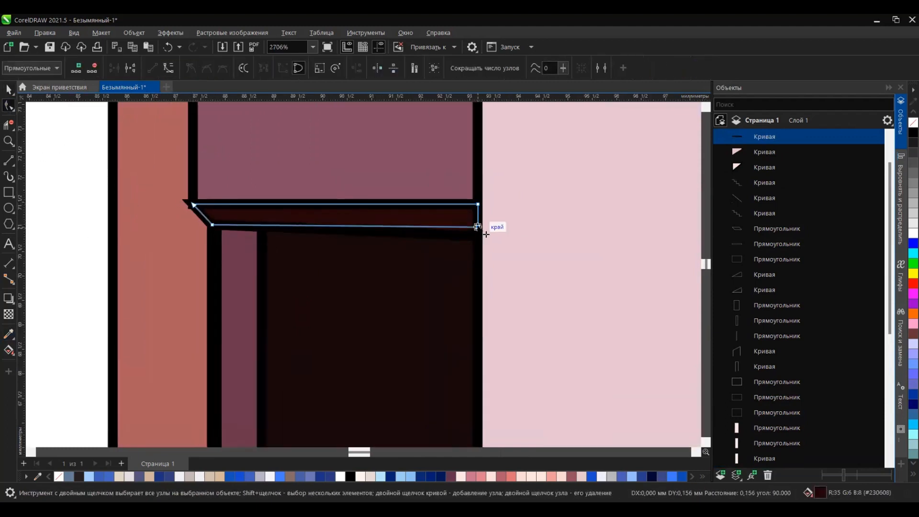
{"action": "scroll", "coordinate": [307, 227], "scroll_direction": "down", "scroll_amount": 10}
{"action": "left_click", "coordinate": [9, 90]}
{"action": "left_click", "coordinate": [247, 231]}
{"action": "scroll", "coordinate": [271, 232], "scroll_direction": "down", "scroll_amount": 9}
{"action": "scroll", "coordinate": [261, 241], "scroll_direction": "up", "scroll_amount": 3}
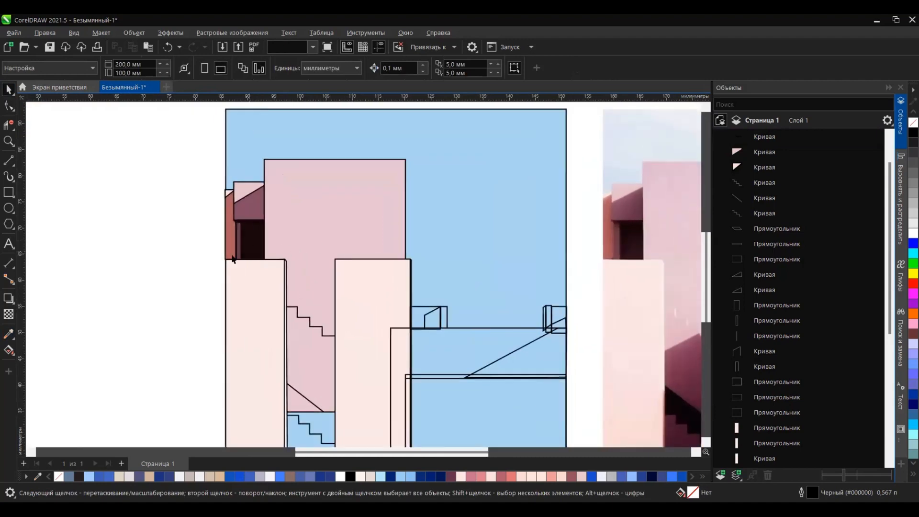
Step: Apply a diagonal linear gradient to the doorway, with the end colour sampled from the photo's dark opening
{"action": "left_click", "coordinate": [253, 242]}
{"action": "left_click", "coordinate": [9, 350]}
{"action": "left_click_drag", "start_coordinate": [249, 228], "coordinate": [264, 257]}
{"action": "left_click", "coordinate": [283, 252]}
{"action": "left_click", "coordinate": [373, 421]}
{"action": "left_click", "coordinate": [634, 251]}
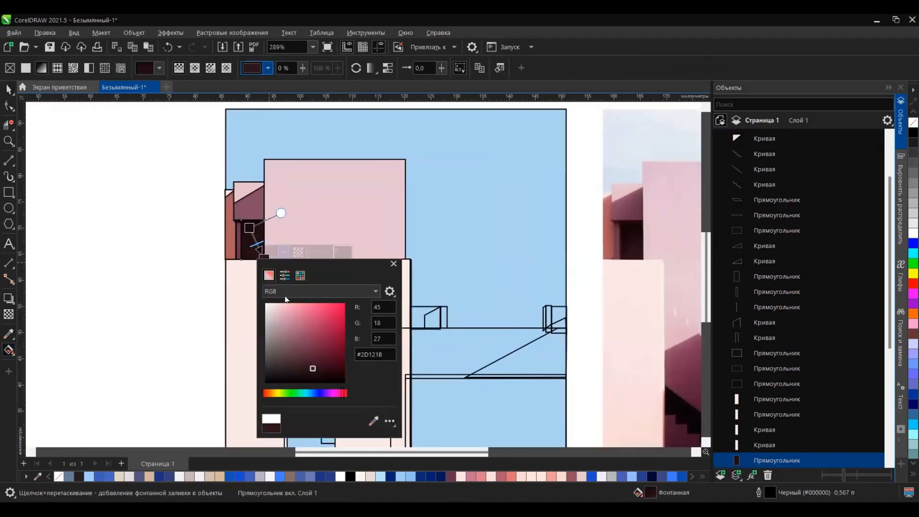
{"action": "left_click", "coordinate": [9, 90]}
{"action": "left_click", "coordinate": [172, 254]}
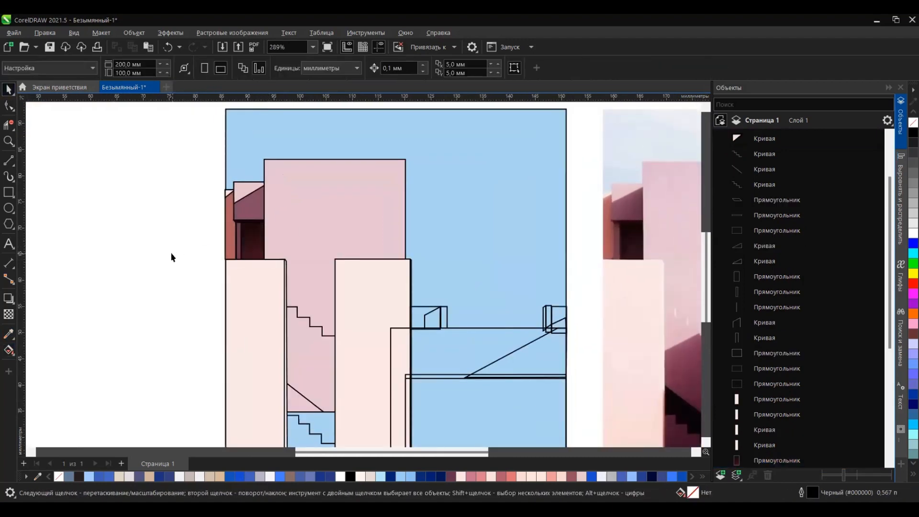
{"action": "left_click", "coordinate": [275, 187]}
{"action": "scroll", "coordinate": [273, 186], "scroll_direction": "down", "scroll_amount": 3}
{"action": "left_click", "coordinate": [10, 351]}
{"action": "left_click_drag", "start_coordinate": [314, 322], "coordinate": [279, 188]}
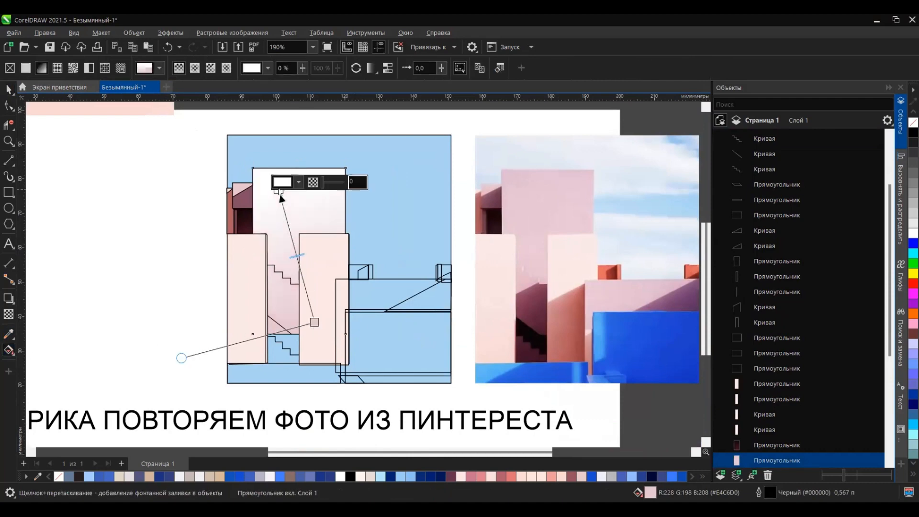
{"action": "left_click", "coordinate": [541, 476]}
{"action": "left_click", "coordinate": [8, 334]}
{"action": "left_click", "coordinate": [518, 175]}
{"action": "key", "text": "ctrl+z"}
{"action": "key", "text": "ctrl+z"}
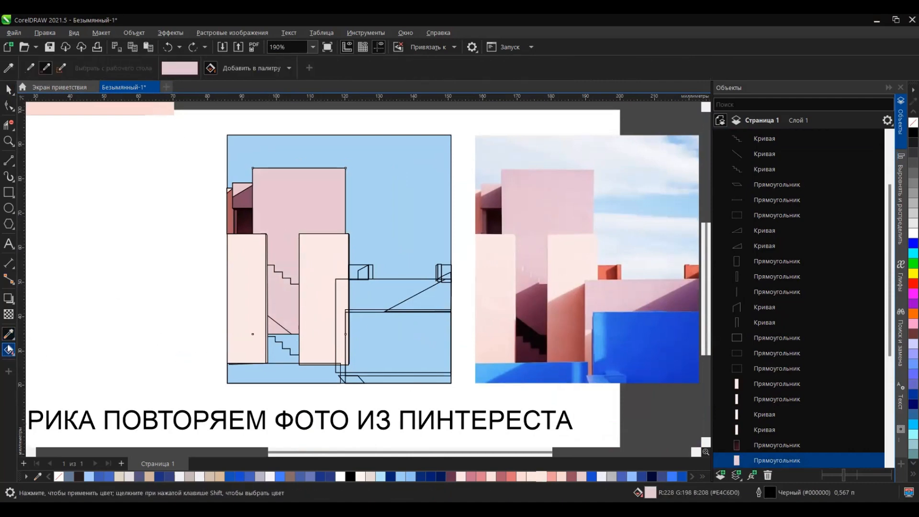
Step: Apply an upward linear gradient to the tall tower, set its upper end to light pink, and deselect everything
{"action": "left_click", "coordinate": [9, 350]}
{"action": "left_click_drag", "start_coordinate": [312, 301], "coordinate": [276, 188]}
{"action": "left_click", "coordinate": [279, 182]}
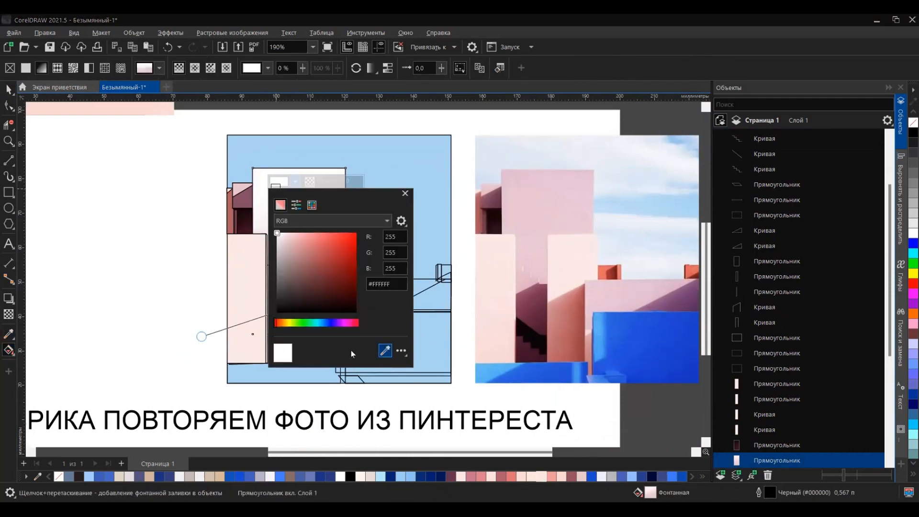
{"action": "left_click", "coordinate": [286, 242]}
{"action": "left_click", "coordinate": [404, 194]}
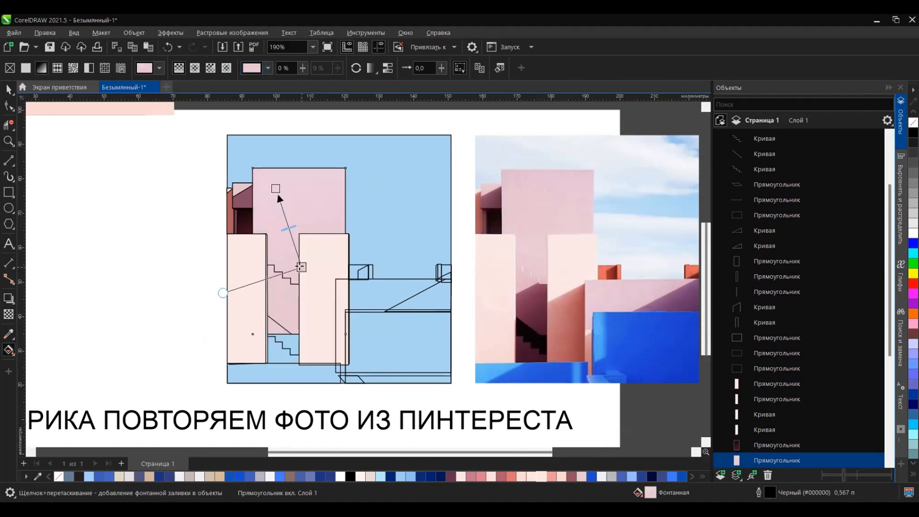
{"action": "left_click", "coordinate": [143, 240]}
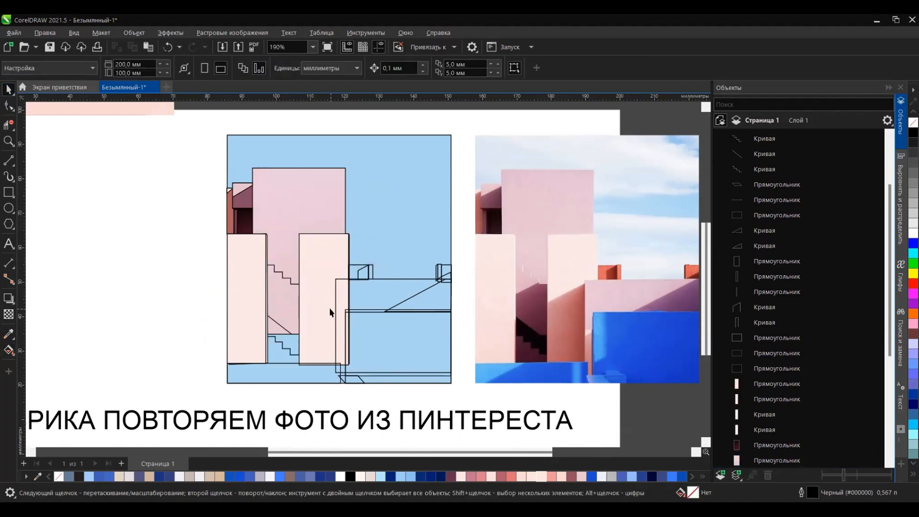
{"action": "left_click", "coordinate": [286, 294]}
{"action": "left_click", "coordinate": [8, 349]}
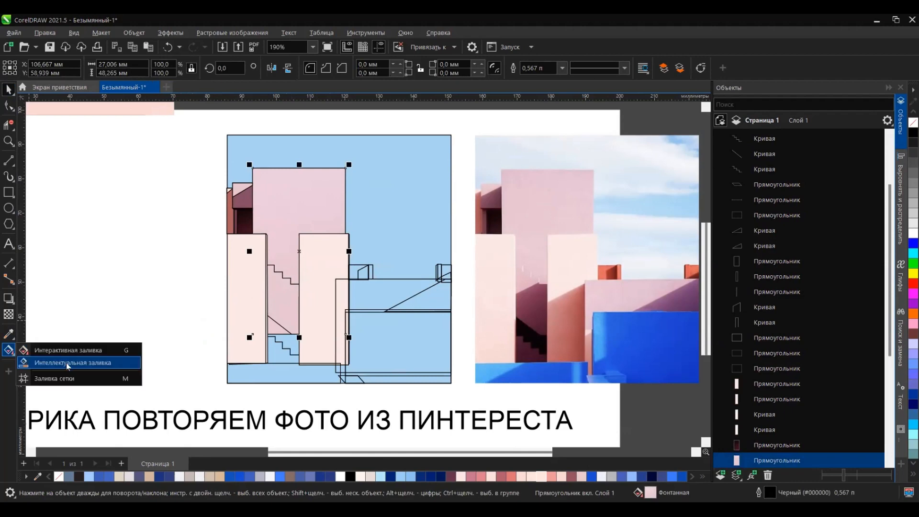
{"action": "left_click", "coordinate": [57, 363]}
{"action": "left_click", "coordinate": [278, 310]}
{"action": "key", "text": "ctrl+z"}
{"action": "left_click", "coordinate": [8, 89]}
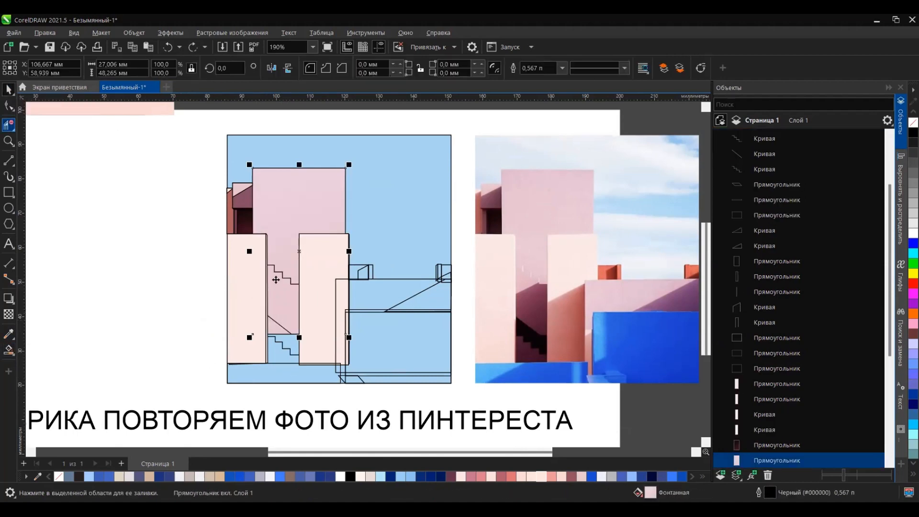
{"action": "left_click", "coordinate": [281, 323]}
{"action": "scroll", "coordinate": [290, 334], "scroll_direction": "up", "scroll_amount": 3}
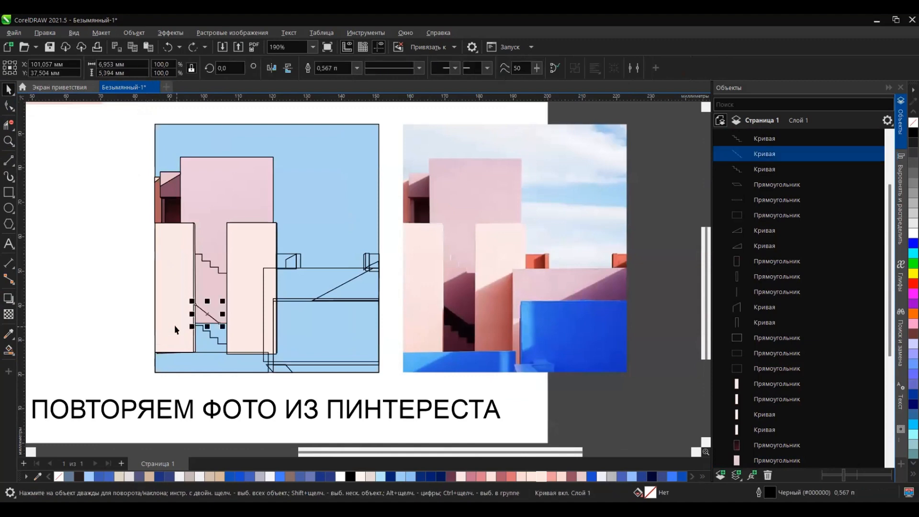
{"action": "scroll", "coordinate": [174, 325], "scroll_direction": "up", "scroll_amount": 5}
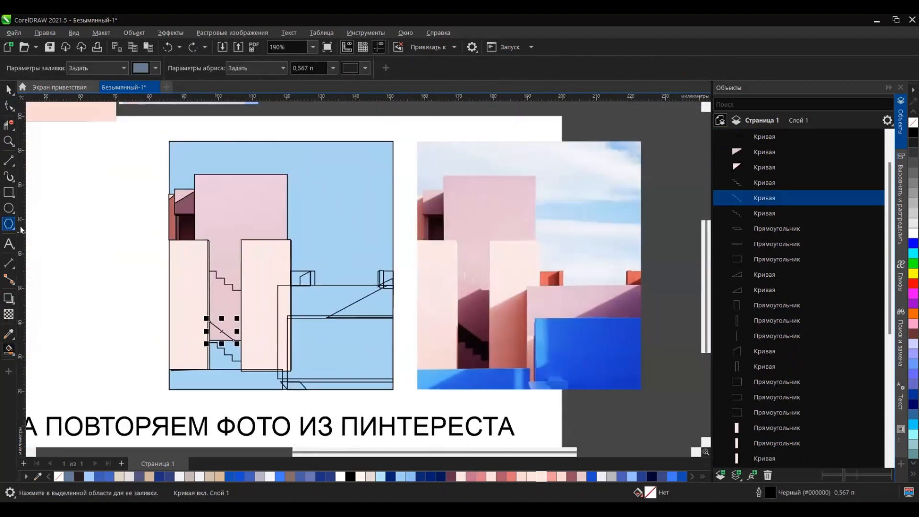
{"action": "left_click", "coordinate": [9, 90]}
{"action": "left_click", "coordinate": [90, 268]}
{"action": "scroll", "coordinate": [368, 283], "scroll_direction": "up", "scroll_amount": 3}
Step: Fill the small block beside the right pale tower with orange sampled from the photo
{"action": "left_click", "coordinate": [9, 349]}
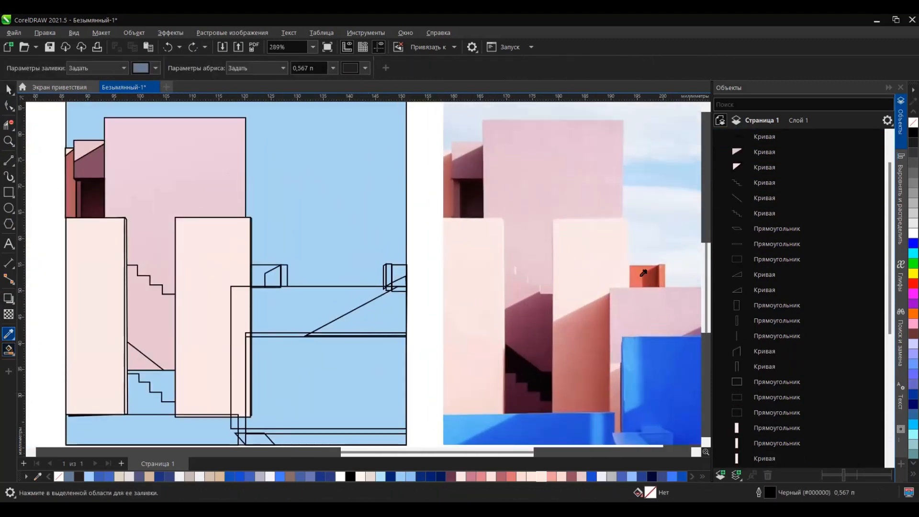
{"action": "left_click", "coordinate": [644, 273]}
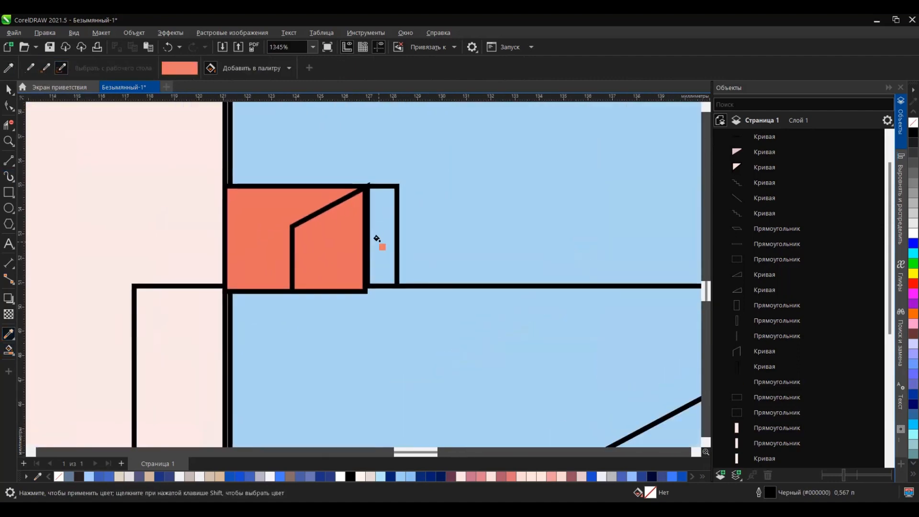
{"action": "key", "text": "space"}
Step: Try to fill the open narrow strip beside the orange block, using #E87968 and Smart Fill
{"action": "left_click", "coordinate": [378, 239]}
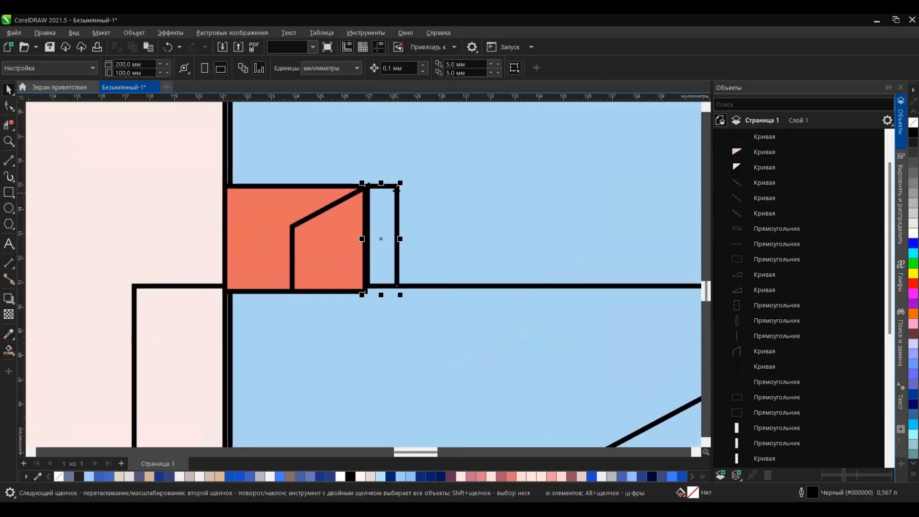
{"action": "scroll", "coordinate": [91, 236], "scroll_direction": "down", "scroll_amount": 3}
{"action": "left_click", "coordinate": [700, 476]}
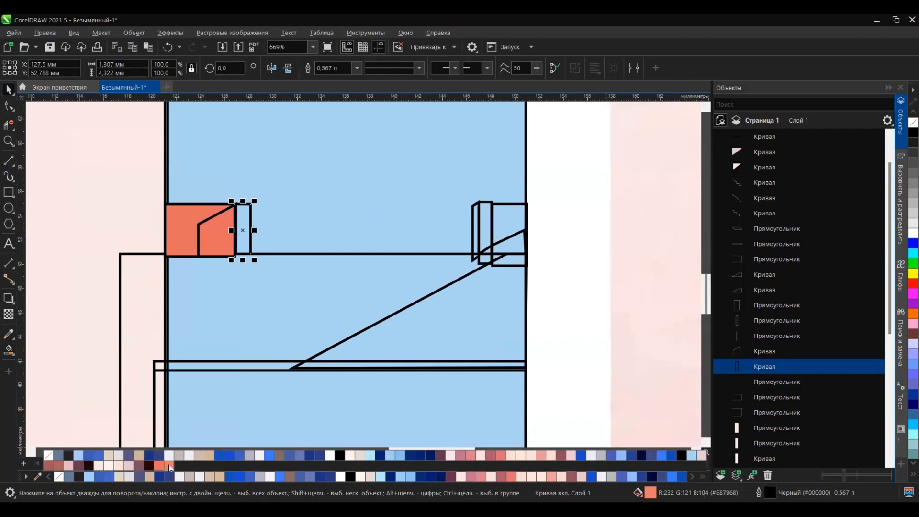
{"action": "left_click", "coordinate": [8, 350]}
{"action": "left_click", "coordinate": [241, 247]}
{"action": "key", "text": "ctrl+z"}
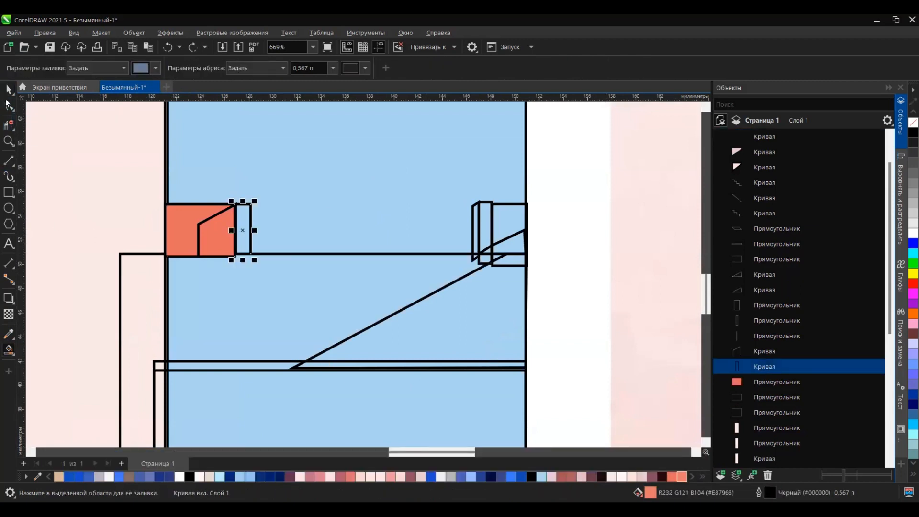
{"action": "key", "text": "F10"}
{"action": "mouse_move", "coordinate": [251, 253]}
{"action": "left_mouse_down"}
{"action": "mouse_move", "coordinate": [251, 265]}
{"action": "mouse_move", "coordinate": [250, 254]}
{"action": "left_mouse_up"}
{"action": "left_click", "coordinate": [8, 350]}
{"action": "left_click", "coordinate": [244, 239]}
{"action": "key", "text": "ctrl+z"}
Step: Close the narrow strip with a line along its right side, smart-fill the enclosed area and colour it orange
{"action": "left_click", "coordinate": [8, 160]}
{"action": "left_click", "coordinate": [9, 350]}
{"action": "left_click", "coordinate": [244, 233]}
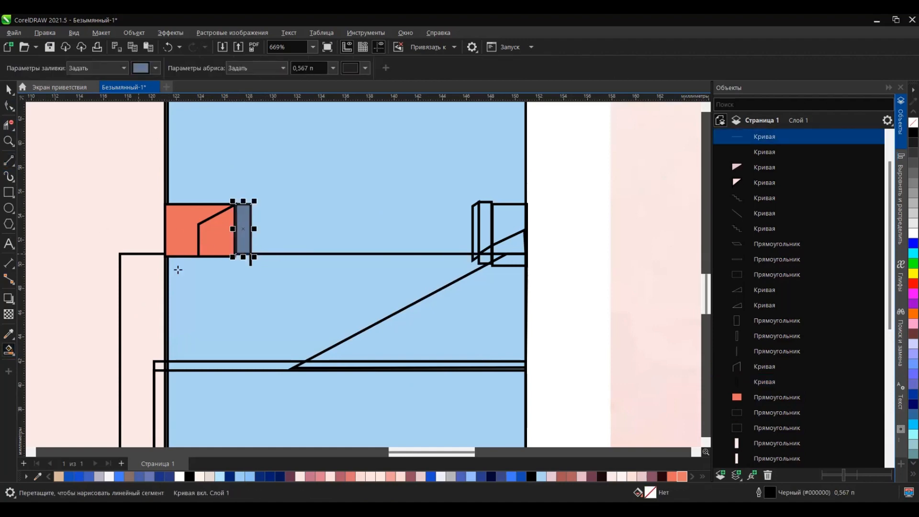
{"action": "left_click", "coordinate": [682, 477]}
{"action": "left_click", "coordinate": [8, 90]}
Step: Fill the slanted panel on the small orange block with dark red #95302A sampled from the photo
{"action": "scroll", "coordinate": [212, 222], "scroll_direction": "up", "scroll_amount": 3}
{"action": "left_click", "coordinate": [212, 221]}
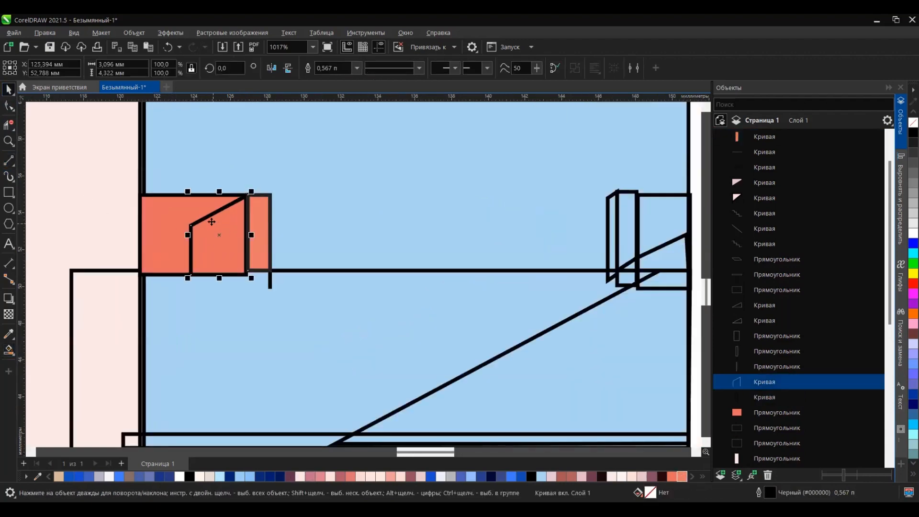
{"action": "left_click", "coordinate": [9, 160]}
{"action": "scroll", "coordinate": [205, 291], "scroll_direction": "down", "scroll_amount": 3}
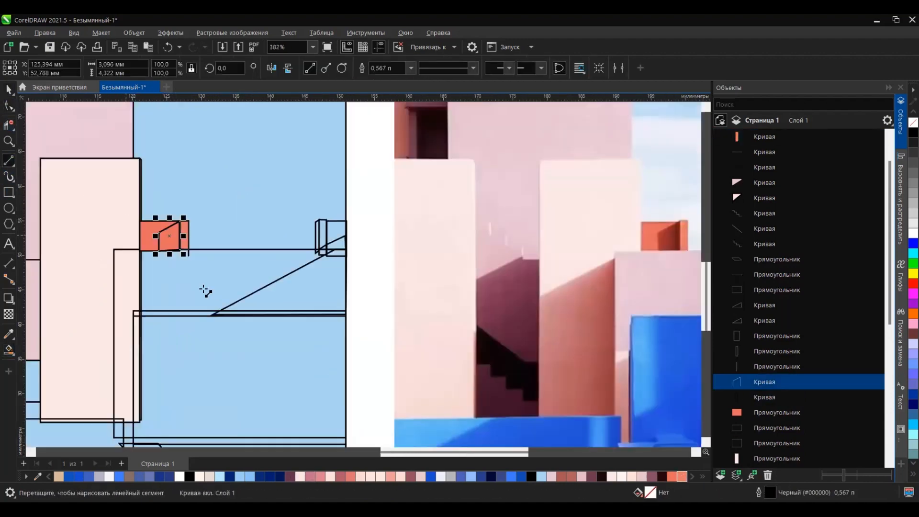
{"action": "left_click", "coordinate": [8, 334]}
{"action": "left_click", "coordinate": [666, 238]}
{"action": "left_click", "coordinate": [169, 238]}
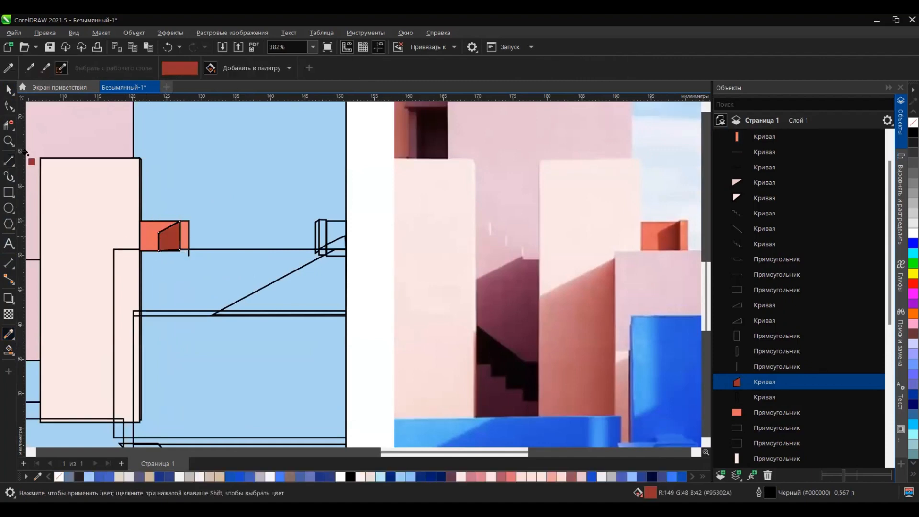
Step: Narrow the dark red panel to about 2.8 mm and draw a thin rectangle about 0.27 × 4.1 mm at its right edge
{"action": "left_click", "coordinate": [8, 90]}
{"action": "scroll", "coordinate": [167, 240], "scroll_direction": "up", "scroll_amount": 3}
{"action": "left_click", "coordinate": [156, 182]}
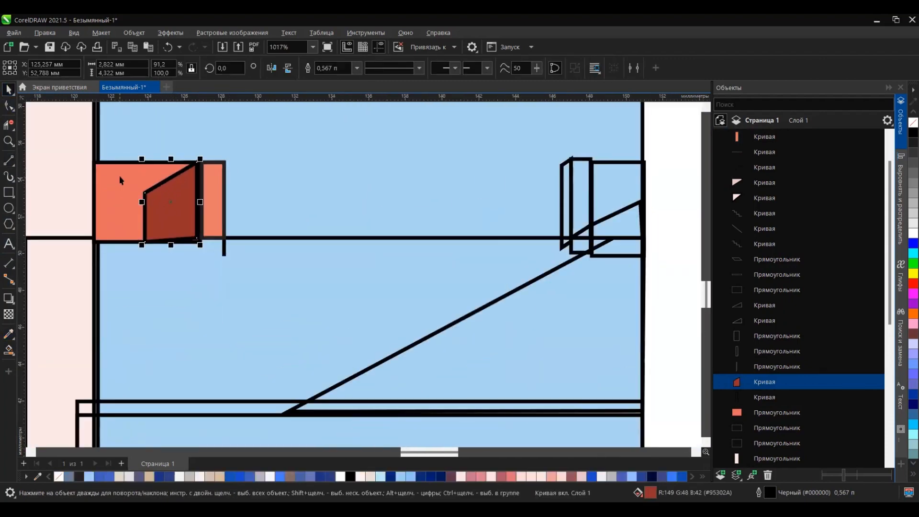
{"action": "scroll", "coordinate": [175, 178], "scroll_direction": "up", "scroll_amount": 3}
{"action": "key", "text": "F6"}
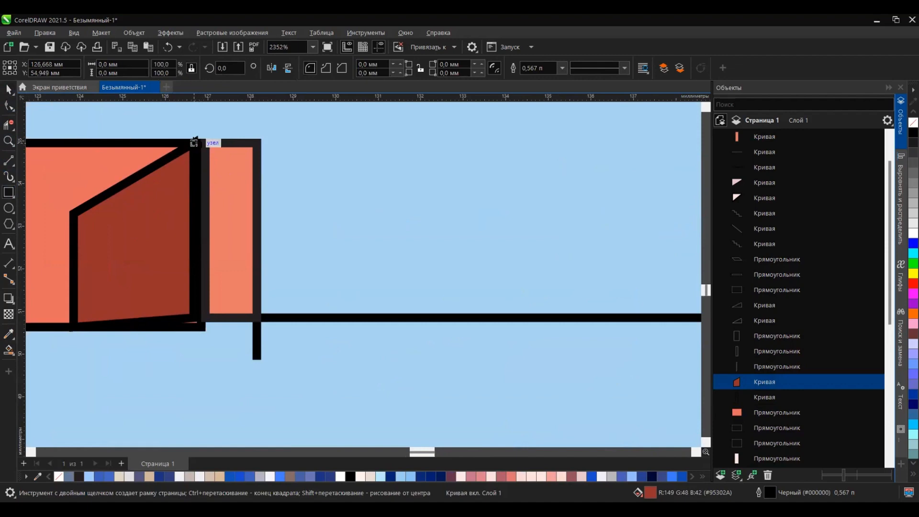
{"action": "left_click_drag", "start_coordinate": [194, 139], "coordinate": [206, 315]}
Step: Colour the thin rectangle's outline dark red #621815, sampled from the photo's orange block
{"action": "scroll", "coordinate": [166, 261], "scroll_direction": "down", "scroll_amount": 6}
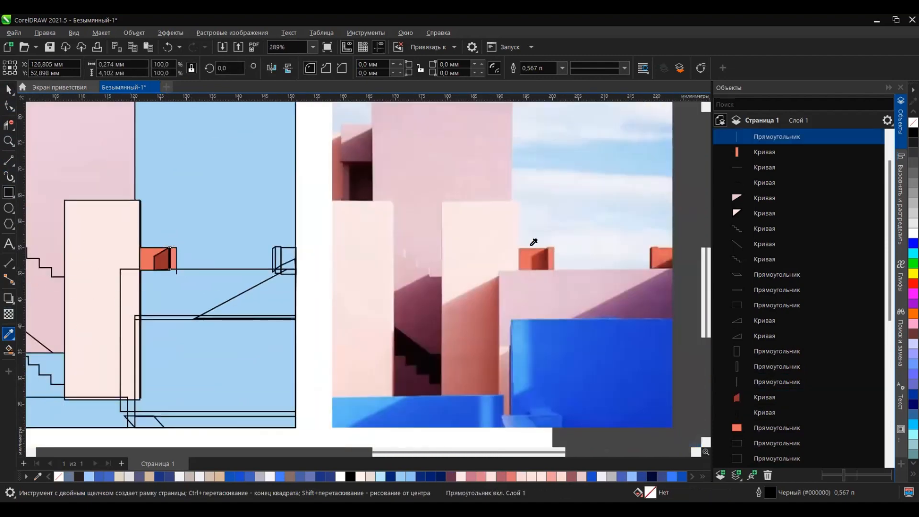
{"action": "scroll", "coordinate": [548, 257], "scroll_direction": "up", "scroll_amount": 10}
{"action": "left_click", "coordinate": [551, 246]}
{"action": "scroll", "coordinate": [536, 206], "scroll_direction": "down", "scroll_amount": 11}
{"action": "scroll", "coordinate": [208, 209], "scroll_direction": "up", "scroll_amount": 20}
{"action": "left_click", "coordinate": [210, 212]}
{"action": "scroll", "coordinate": [209, 212], "scroll_direction": "down", "scroll_amount": 9}
{"action": "scroll", "coordinate": [209, 193], "scroll_direction": "up", "scroll_amount": 13}
{"action": "left_click", "coordinate": [211, 193]}
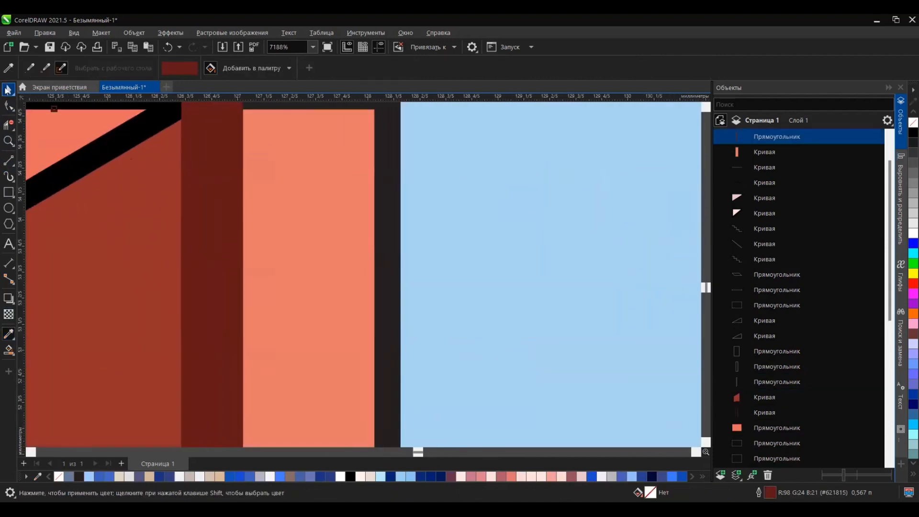
{"action": "left_click", "coordinate": [7, 89]}
{"action": "scroll", "coordinate": [210, 239], "scroll_direction": "down", "scroll_amount": 2}
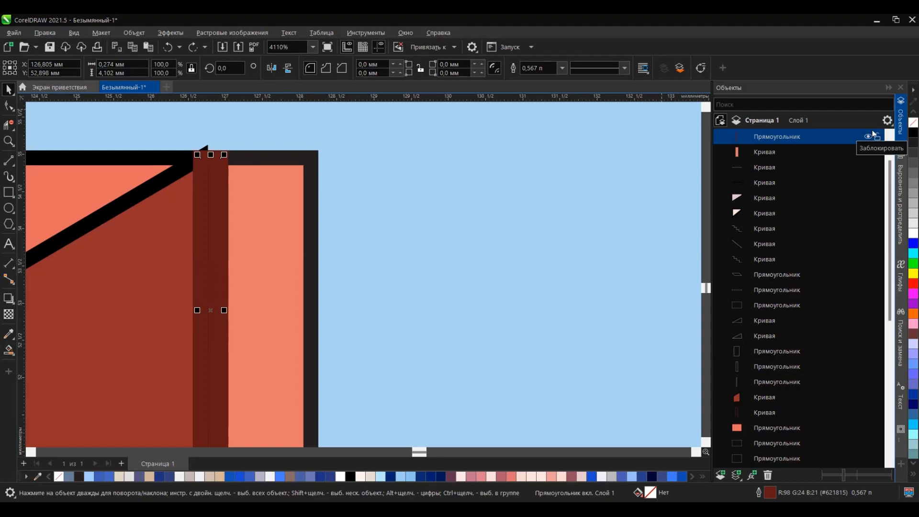
Step: Fill the narrow slanted side of the block at the picture's right edge with the sampled dark red
{"action": "scroll", "coordinate": [280, 200], "scroll_direction": "down", "scroll_amount": 2}
{"action": "scroll", "coordinate": [320, 306], "scroll_direction": "down", "scroll_amount": 2}
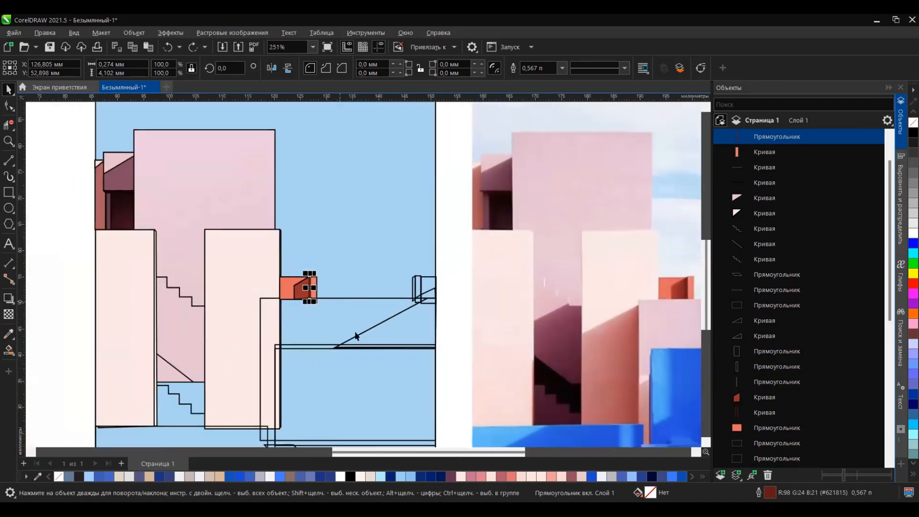
{"action": "scroll", "coordinate": [298, 311], "scroll_direction": "down", "scroll_amount": 3}
{"action": "scroll", "coordinate": [452, 326], "scroll_direction": "up", "scroll_amount": 6}
{"action": "left_click", "coordinate": [232, 270]}
{"action": "left_click", "coordinate": [702, 477]}
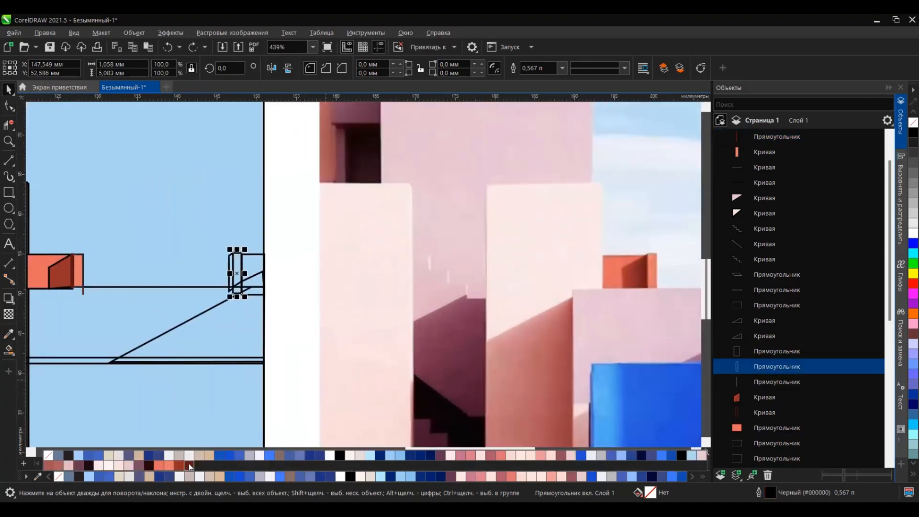
{"action": "scroll", "coordinate": [241, 277], "scroll_direction": "up", "scroll_amount": 3}
{"action": "left_click", "coordinate": [204, 293]}
{"action": "left_click", "coordinate": [682, 476]}
Step: Fill the right-edge block's upright and front face with orange and its triangular shadow with the panel's dark red
{"action": "scroll", "coordinate": [254, 291], "scroll_direction": "down", "scroll_amount": 1}
{"action": "left_click", "coordinate": [250, 289]}
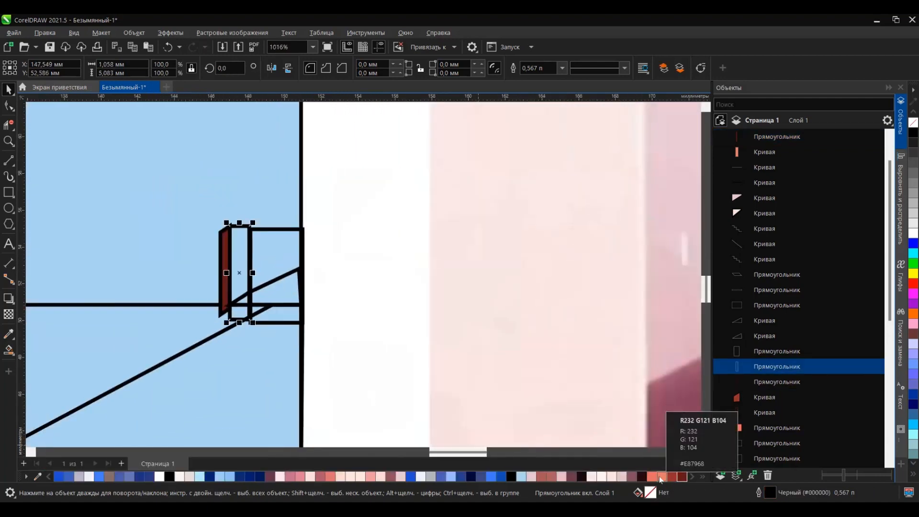
{"action": "left_click", "coordinate": [652, 476]}
{"action": "scroll", "coordinate": [287, 257], "scroll_direction": "down", "scroll_amount": 2}
{"action": "scroll", "coordinate": [290, 287], "scroll_direction": "up", "scroll_amount": 1}
{"action": "left_click", "coordinate": [289, 288]}
{"action": "left_click", "coordinate": [672, 476]}
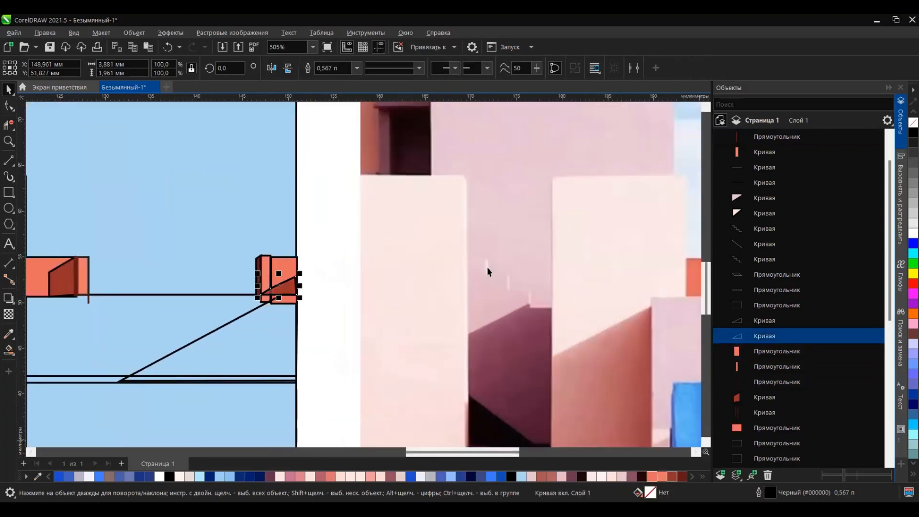
Step: Fill the long wall below the orange blocks with pale pink #E1C2D1 sampled from the photo
{"action": "scroll", "coordinate": [366, 273], "scroll_direction": "down", "scroll_amount": 4}
{"action": "left_click", "coordinate": [240, 291]}
{"action": "scroll", "coordinate": [240, 292], "scroll_direction": "down", "scroll_amount": 3}
{"action": "scroll", "coordinate": [345, 299], "scroll_direction": "up", "scroll_amount": 2}
{"action": "left_click", "coordinate": [9, 333]}
{"action": "left_click", "coordinate": [61, 316]}
{"action": "left_click", "coordinate": [175, 300]}
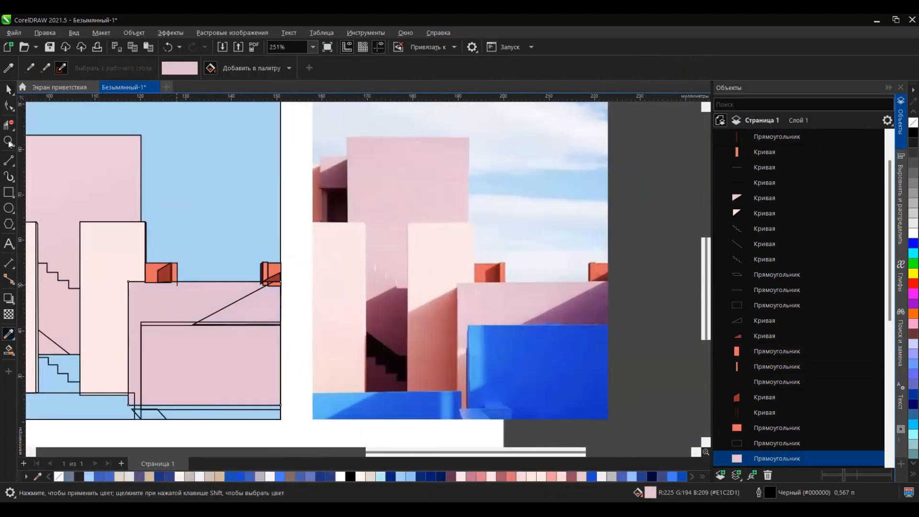
Step: Fill the pink wall's triangular shadow with purple and the large front block with blue, both sampled from the photo
{"action": "left_click", "coordinate": [9, 68]}
{"action": "left_click", "coordinate": [46, 68]}
{"action": "left_click", "coordinate": [590, 301]}
{"action": "left_click", "coordinate": [240, 316]}
{"action": "left_click", "coordinate": [61, 68]}
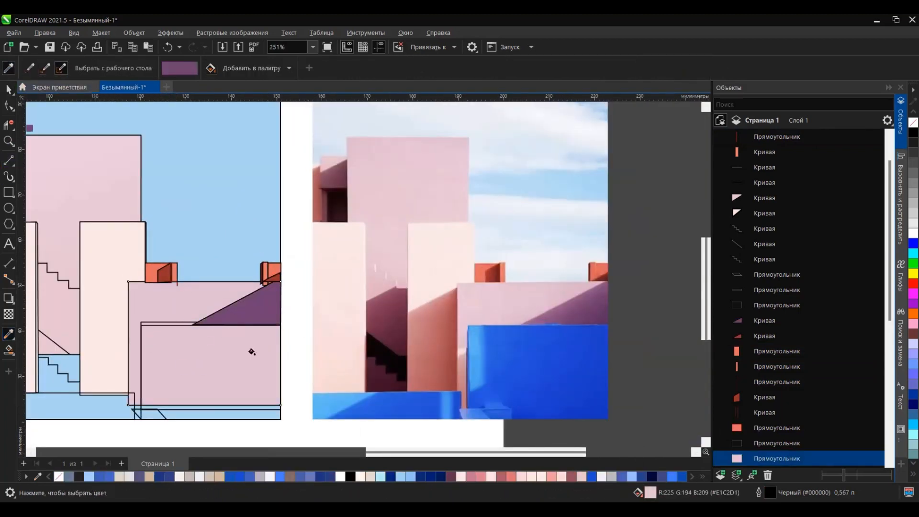
{"action": "left_click", "coordinate": [508, 366]}
{"action": "left_click", "coordinate": [225, 369]}
Step: Extend the upper staircase line into a closed shape reaching the lower diagonal, and fill it with pink #E3B9C3
{"action": "scroll", "coordinate": [189, 401], "scroll_direction": "down", "scroll_amount": 2}
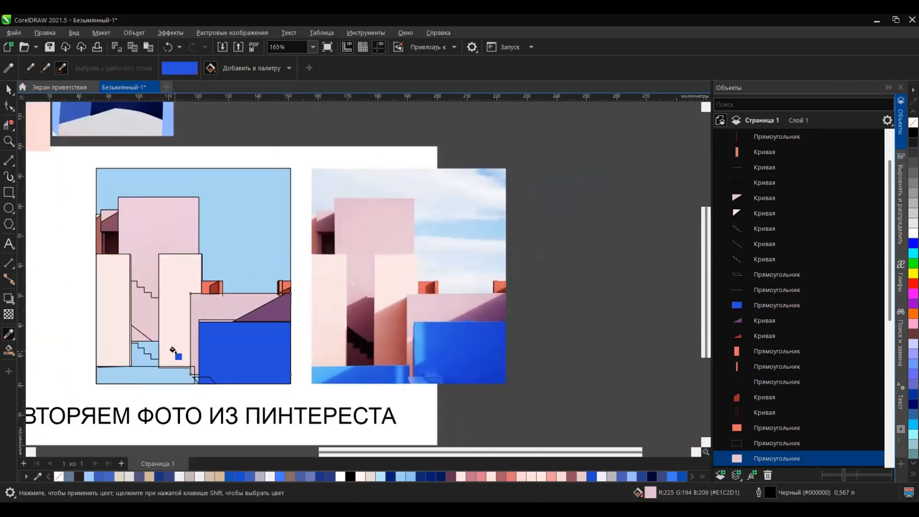
{"action": "left_click", "coordinate": [138, 284]}
{"action": "scroll", "coordinate": [148, 304], "scroll_direction": "up", "scroll_amount": 4}
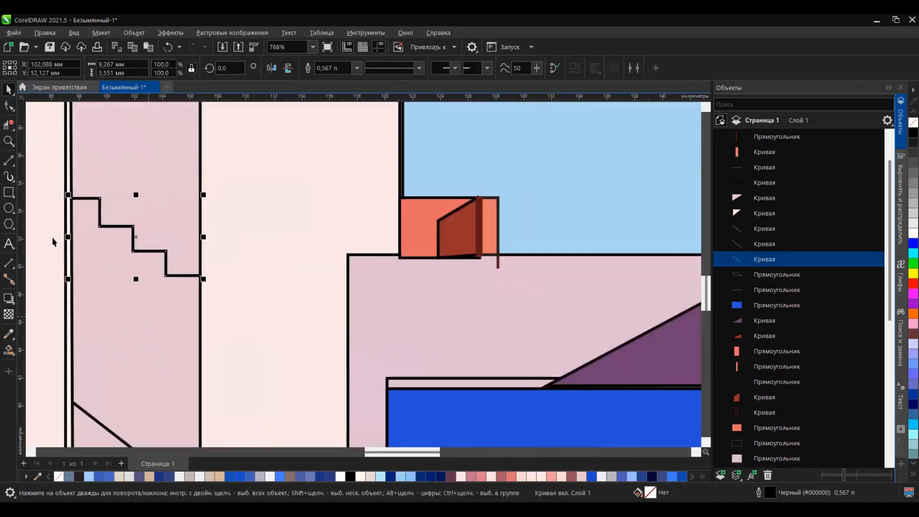
{"action": "left_click", "coordinate": [8, 108]}
{"action": "left_click", "coordinate": [9, 161]}
{"action": "scroll", "coordinate": [140, 160], "scroll_direction": "down", "scroll_amount": 1}
{"action": "mouse_move", "coordinate": [193, 260]}
{"action": "left_mouse_down"}
{"action": "mouse_move", "coordinate": [193, 416]}
{"action": "mouse_move", "coordinate": [160, 416]}
{"action": "left_mouse_up"}
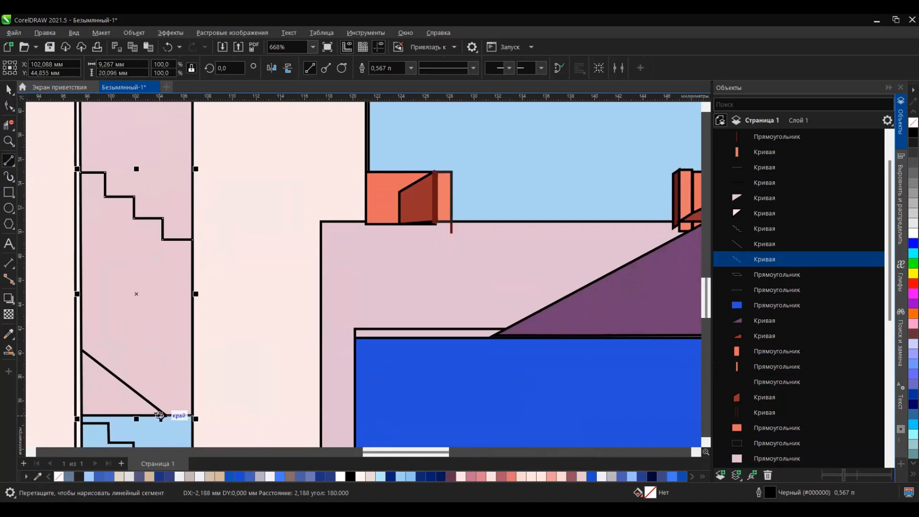
{"action": "left_click_drag", "start_coordinate": [86, 353], "coordinate": [82, 350]}
{"action": "scroll", "coordinate": [73, 274], "scroll_direction": "down", "scroll_amount": 5}
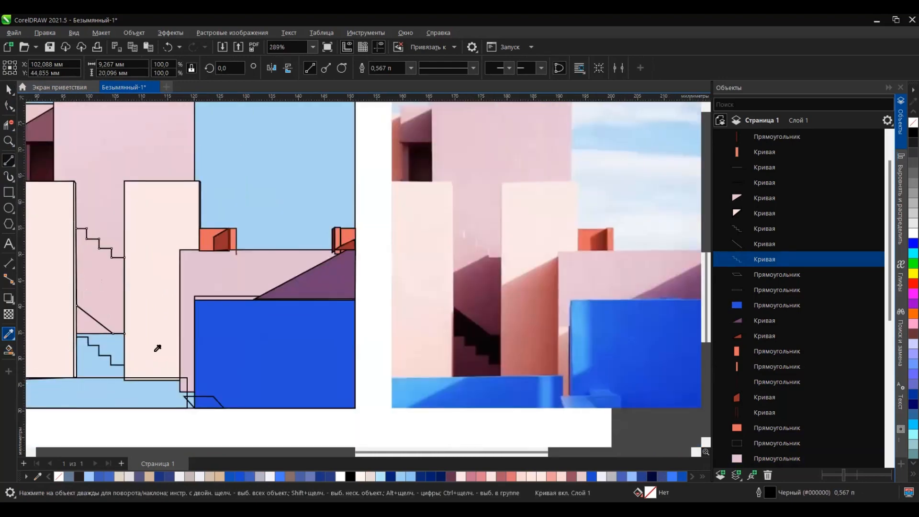
{"action": "left_click", "coordinate": [120, 312]}
Step: Draw a diagonal shadow edge below the upper staircase and smart-fill the area enclosed between the two pale towers
{"action": "left_click", "coordinate": [9, 161]}
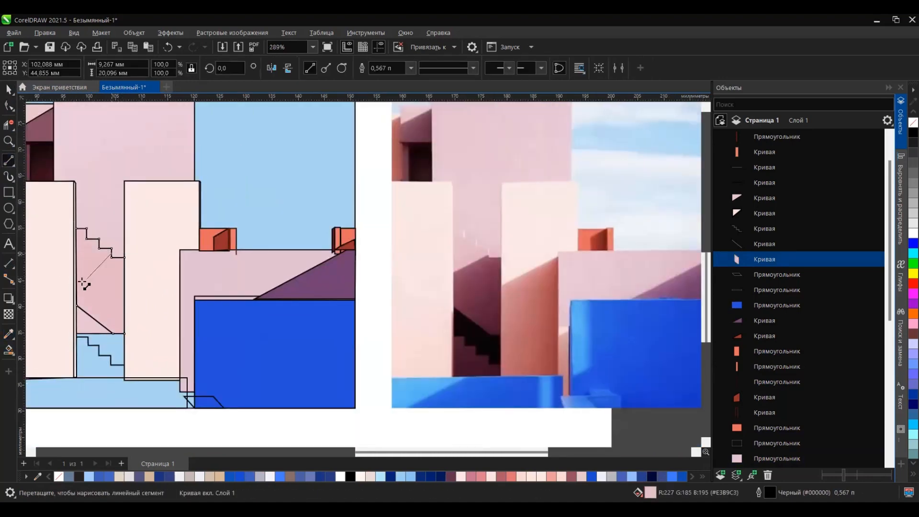
{"action": "left_click_drag", "start_coordinate": [76, 273], "coordinate": [76, 272]}
{"action": "left_click", "coordinate": [9, 350]}
{"action": "left_click", "coordinate": [96, 304]}
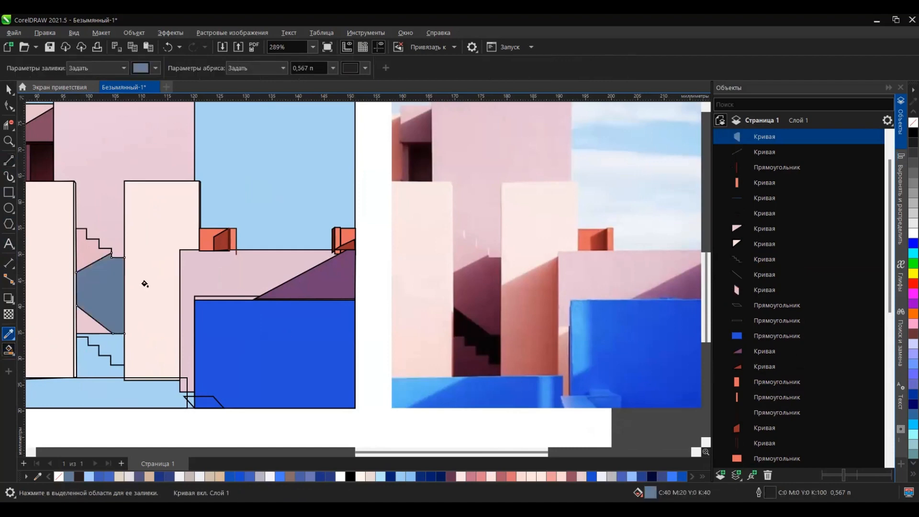
Step: Colour the shadow between the towers with the photo's dark plum and apply a diagonal linear gradient fading upward to pink
{"action": "left_click", "coordinate": [9, 334]}
{"action": "left_click", "coordinate": [479, 285]}
{"action": "left_click", "coordinate": [101, 292]}
{"action": "key", "text": "g"}
{"action": "left_click_drag", "start_coordinate": [113, 314], "coordinate": [93, 276]}
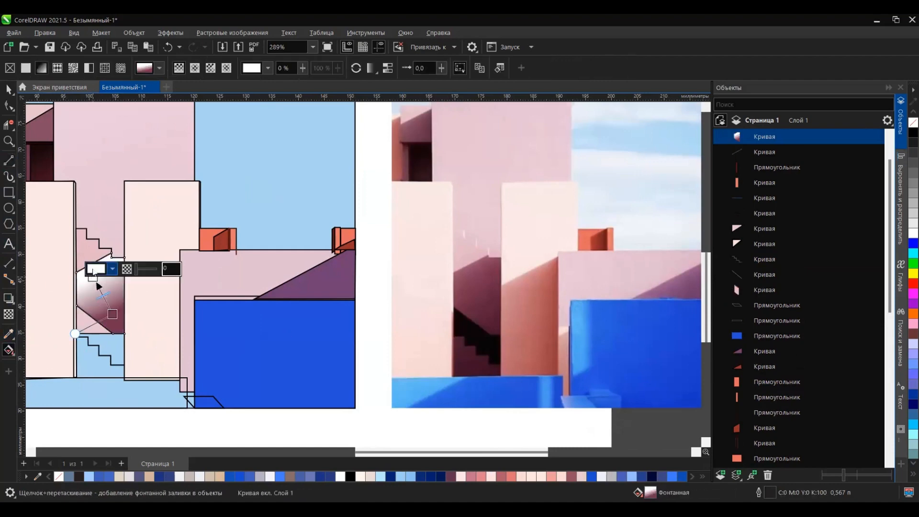
{"action": "left_click", "coordinate": [471, 476]}
{"action": "key", "text": "space"}
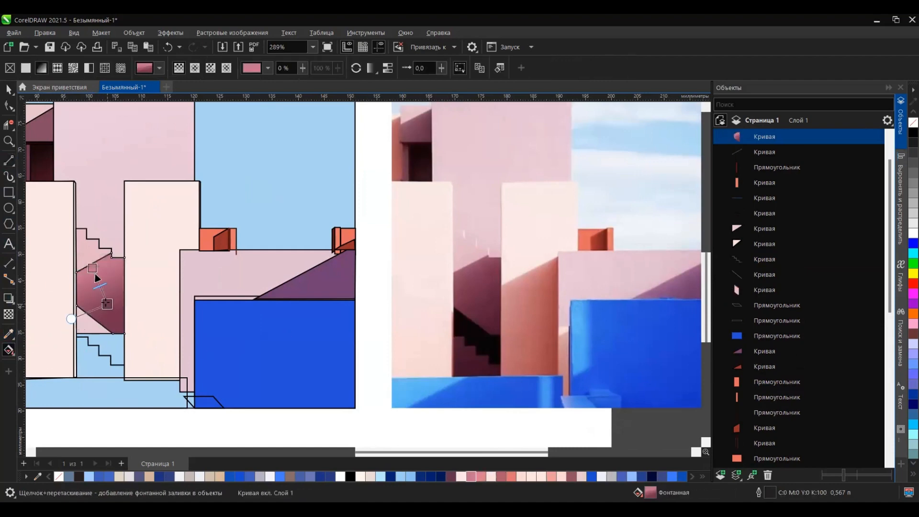
Step: Close off the lower staircase outline with lines at its base, including one about 2.6 mm tall up to the last step
{"action": "left_click", "coordinate": [88, 349]}
{"action": "left_click", "coordinate": [9, 162]}
{"action": "scroll", "coordinate": [90, 363], "scroll_direction": "up", "scroll_amount": 4}
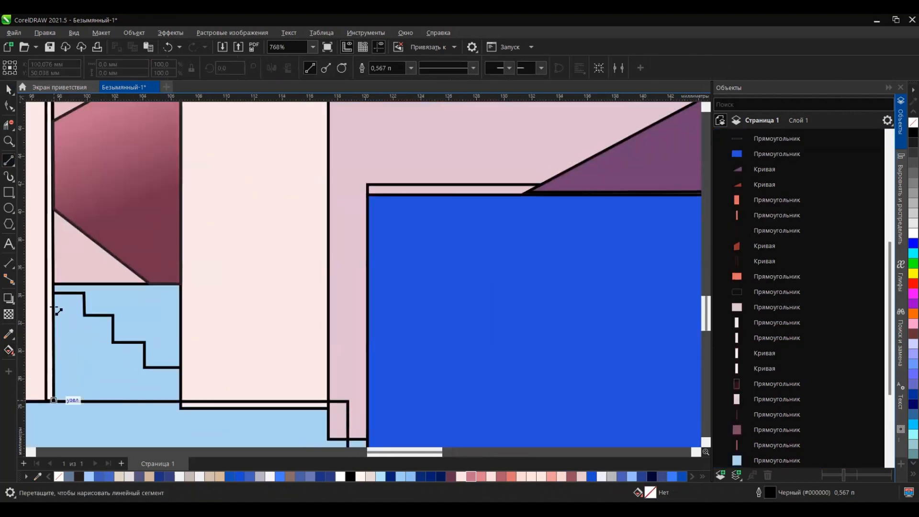
{"action": "left_click_drag", "start_coordinate": [47, 404], "coordinate": [54, 401]}
{"action": "left_click_drag", "start_coordinate": [181, 402], "coordinate": [181, 368]}
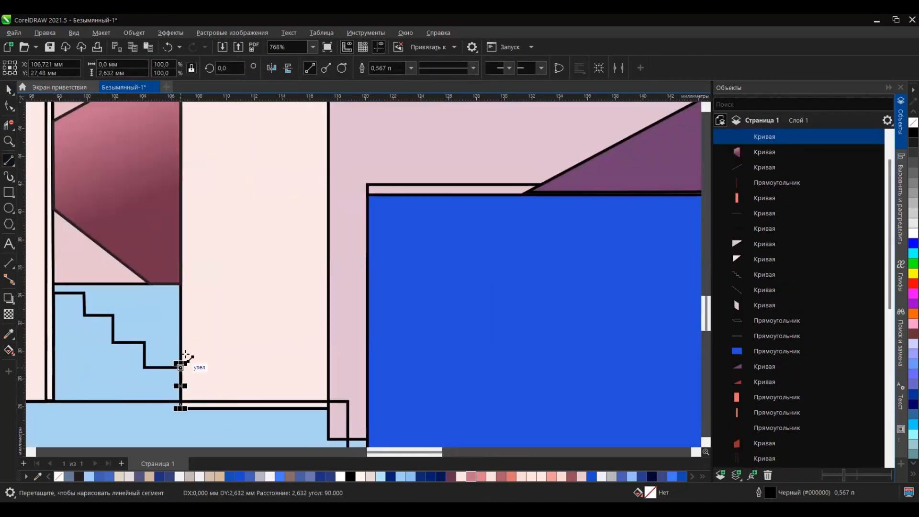
Step: Smart-fill the enclosed area beneath the lower staircase line
{"action": "scroll", "coordinate": [201, 340], "scroll_direction": "down", "scroll_amount": 4}
{"action": "key", "text": "g"}
{"action": "left_click", "coordinate": [146, 352]}
{"action": "left_click", "coordinate": [9, 351]}
{"action": "left_click", "coordinate": [58, 363]}
{"action": "scroll", "coordinate": [101, 343], "scroll_direction": "down", "scroll_amount": 4}
{"action": "left_click", "coordinate": [129, 347]}
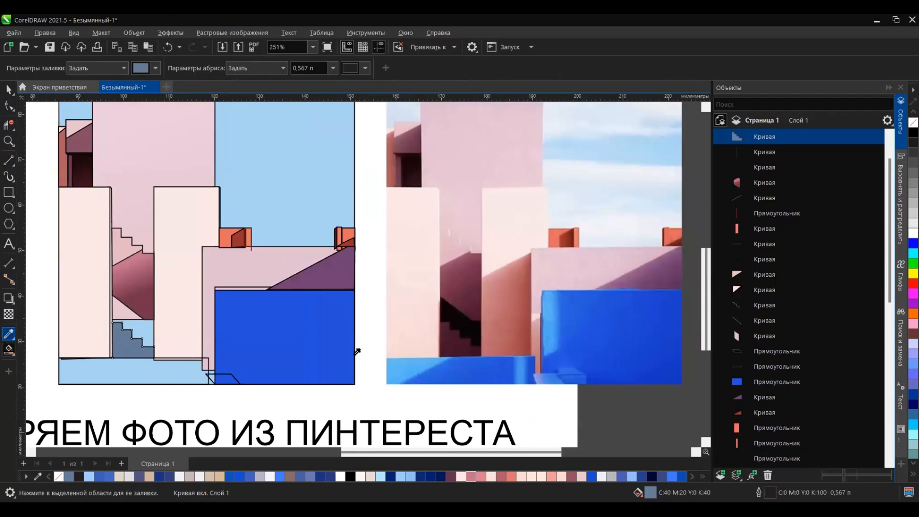
Step: Colour the lower staircase with the photo's dark plum #3F1226
{"action": "left_click", "coordinate": [460, 342]}
{"action": "left_click", "coordinate": [123, 351]}
{"action": "left_click", "coordinate": [9, 351]}
{"action": "left_click", "coordinate": [137, 332]}
{"action": "key", "text": "ctrl+z"}
Step: Try to smart-fill the areas above the lower staircase, weld them together and colour them with the photo's near-black
{"action": "scroll", "coordinate": [133, 323], "scroll_direction": "up", "scroll_amount": 3}
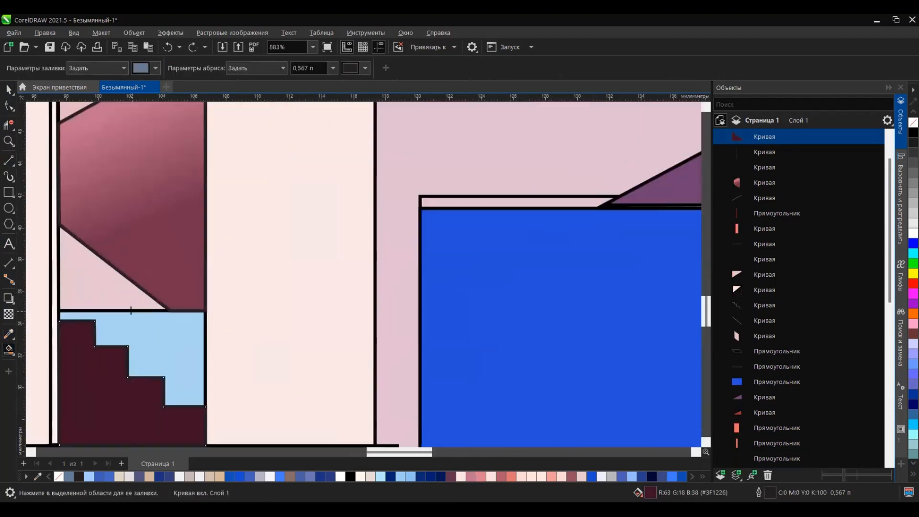
{"action": "left_click", "coordinate": [112, 298]}
{"action": "left_click", "coordinate": [142, 328]}
{"action": "left_click", "coordinate": [9, 89]}
{"action": "scroll", "coordinate": [254, 242], "scroll_direction": "down", "scroll_amount": 4}
{"action": "left_click", "coordinate": [236, 165], "text": "shift"}
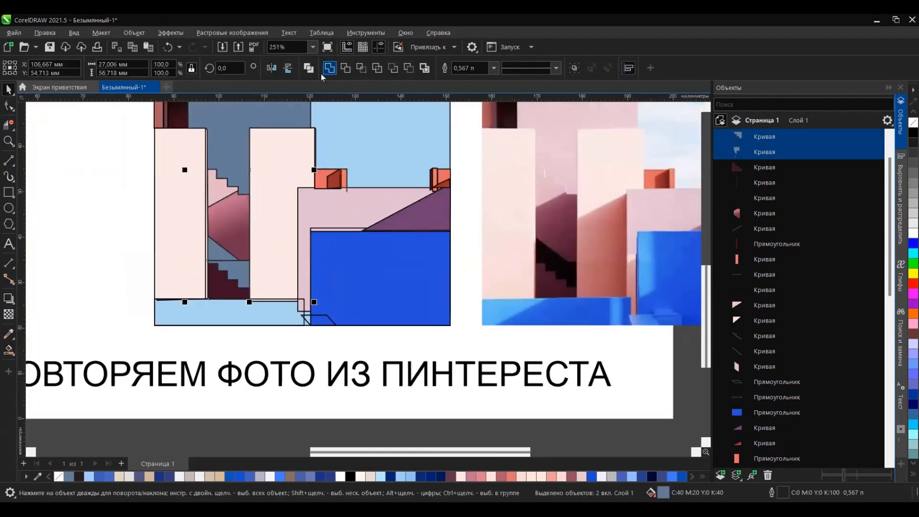
{"action": "left_click", "coordinate": [330, 69]}
{"action": "left_click", "coordinate": [9, 333]}
{"action": "left_click", "coordinate": [540, 261]}
{"action": "left_click", "coordinate": [234, 264]}
{"action": "key", "text": "ctrl+z"}
{"action": "key", "text": "ctrl+z"}
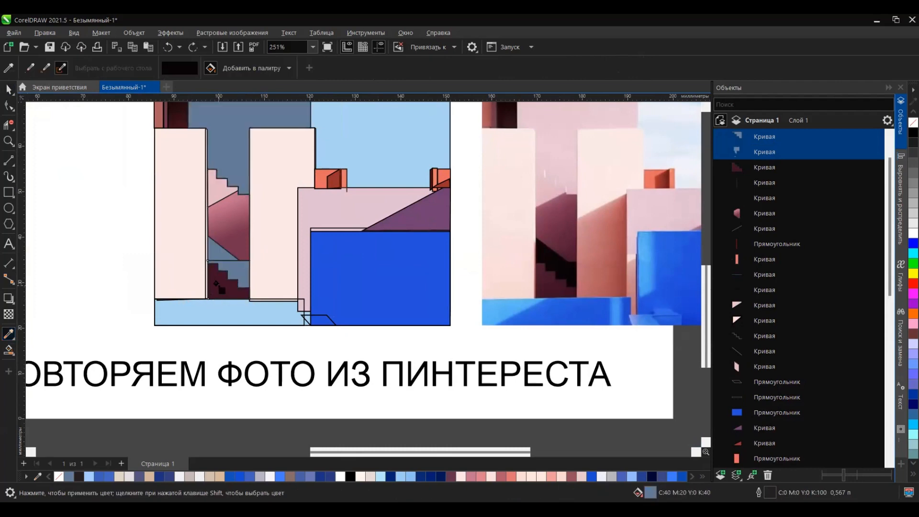
{"action": "key", "text": "ctrl+z"}
{"action": "key", "text": "ctrl+z"}
Step: Edit the tall pink wall's nodes so its lower edge is raised clear of the area above the lower staircase
{"action": "left_click", "coordinate": [9, 105]}
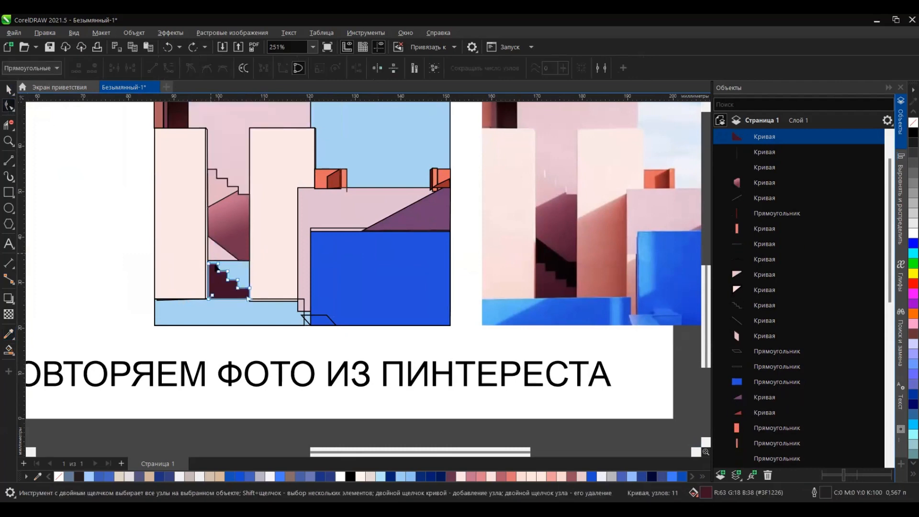
{"action": "left_click", "coordinate": [229, 156]}
{"action": "left_click", "coordinate": [702, 69]}
{"action": "double_click", "coordinate": [188, 229]}
{"action": "left_click_drag", "start_coordinate": [189, 260], "coordinate": [199, 219]}
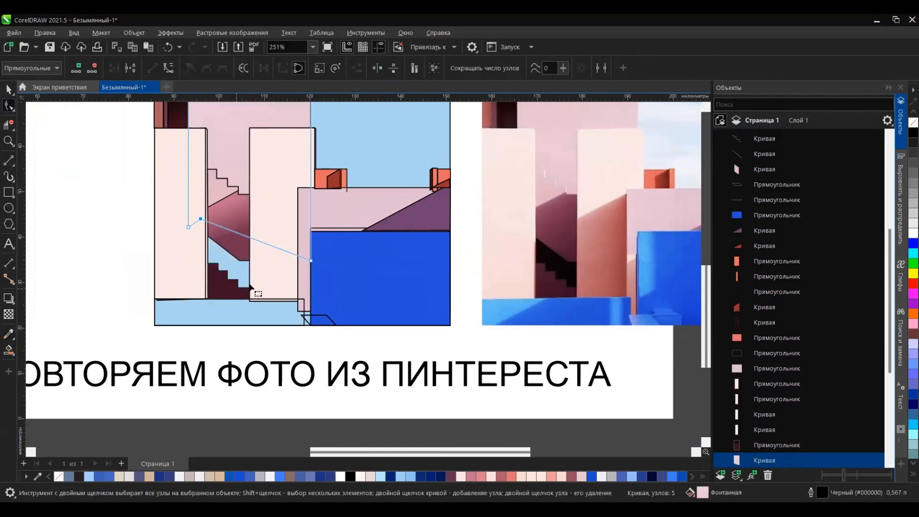
Step: Smart-fill the area around the lower staircase, colour it near-black #070304 and move it below the stairs in the object order
{"action": "left_click", "coordinate": [9, 350]}
{"action": "left_click", "coordinate": [230, 267]}
{"action": "left_click", "coordinate": [703, 476]}
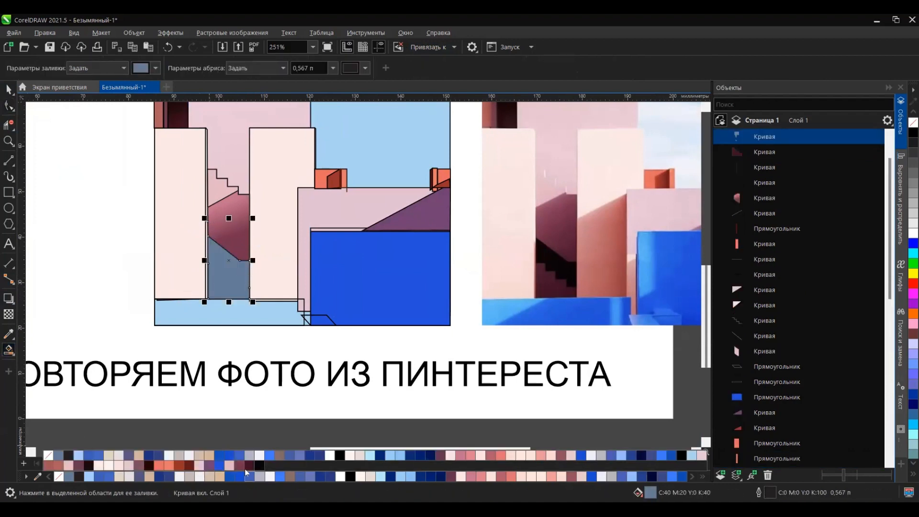
{"action": "left_click", "coordinate": [259, 466]}
{"action": "left_click_drag", "start_coordinate": [761, 249], "coordinate": [760, 250]}
{"action": "left_click", "coordinate": [9, 89]}
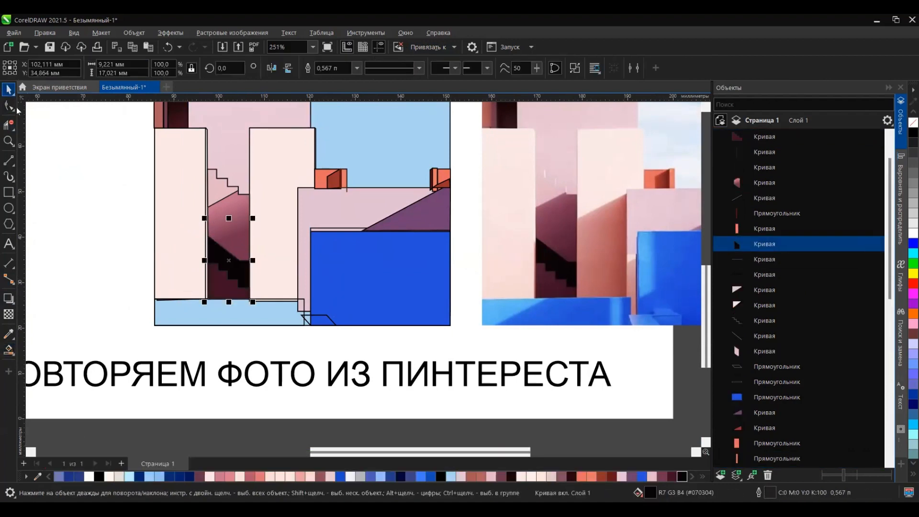
Step: Draw a diagonal shadow line about 11.5 mm long across the right pale tower and smart-fill the area beneath it
{"action": "scroll", "coordinate": [154, 258], "scroll_direction": "down", "scroll_amount": 2}
{"action": "left_click", "coordinate": [201, 413]}
{"action": "scroll", "coordinate": [53, 382], "scroll_direction": "down", "scroll_amount": 2}
{"action": "scroll", "coordinate": [176, 270], "scroll_direction": "up", "scroll_amount": 3}
{"action": "scroll", "coordinate": [177, 271], "scroll_direction": "down", "scroll_amount": 3}
{"action": "scroll", "coordinate": [268, 244], "scroll_direction": "up", "scroll_amount": 3}
{"action": "left_click", "coordinate": [168, 239]}
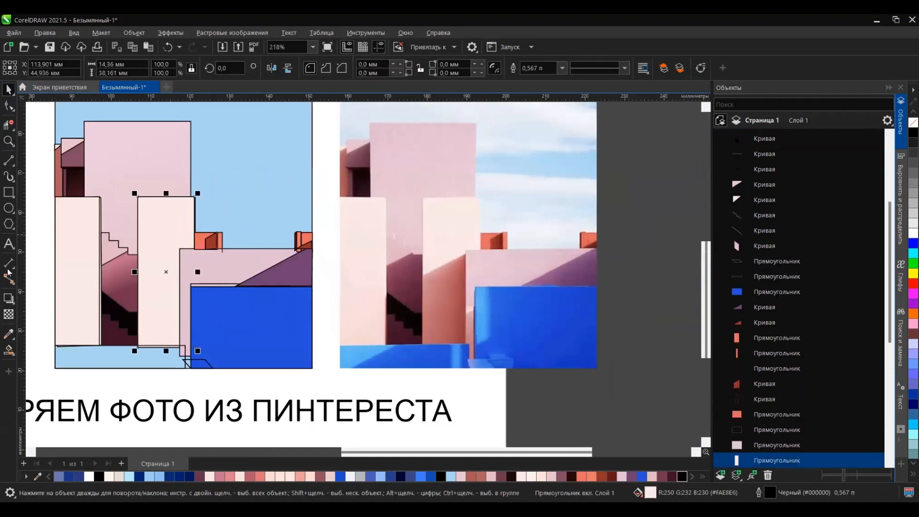
{"action": "left_click", "coordinate": [9, 161]}
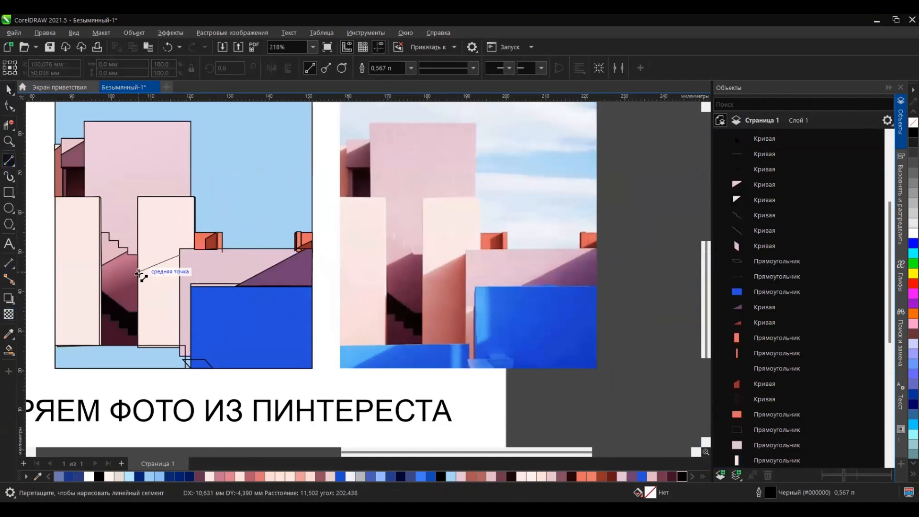
{"action": "left_click_drag", "start_coordinate": [138, 273], "coordinate": [138, 272]}
{"action": "left_click", "coordinate": [9, 350]}
{"action": "left_click", "coordinate": [153, 302]}
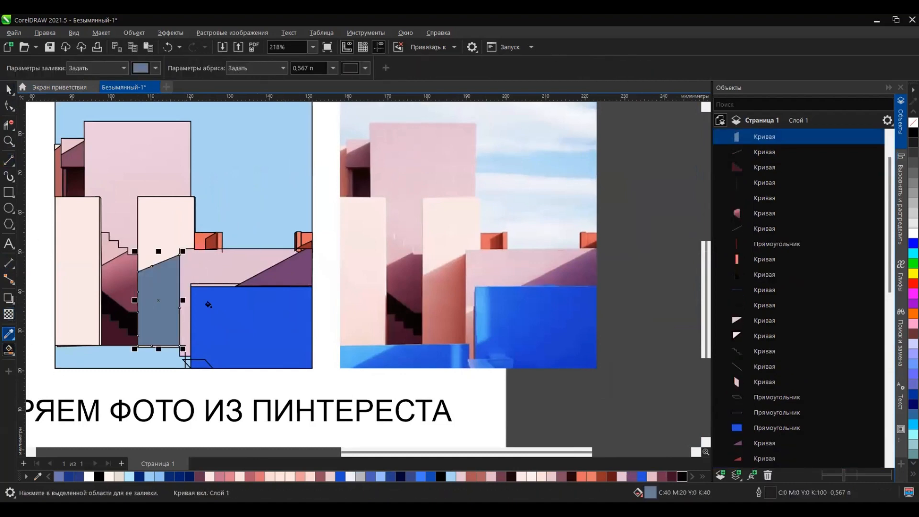
Step: Colour the right tower's shadow with the photo's terracotta and apply a linear gradient rising to coral pink
{"action": "left_click", "coordinate": [448, 330]}
{"action": "left_click", "coordinate": [158, 307]}
{"action": "left_click", "coordinate": [9, 346]}
{"action": "left_click", "coordinate": [12, 354]}
{"action": "left_click", "coordinate": [42, 350]}
{"action": "left_click_drag", "start_coordinate": [170, 341], "coordinate": [152, 272]}
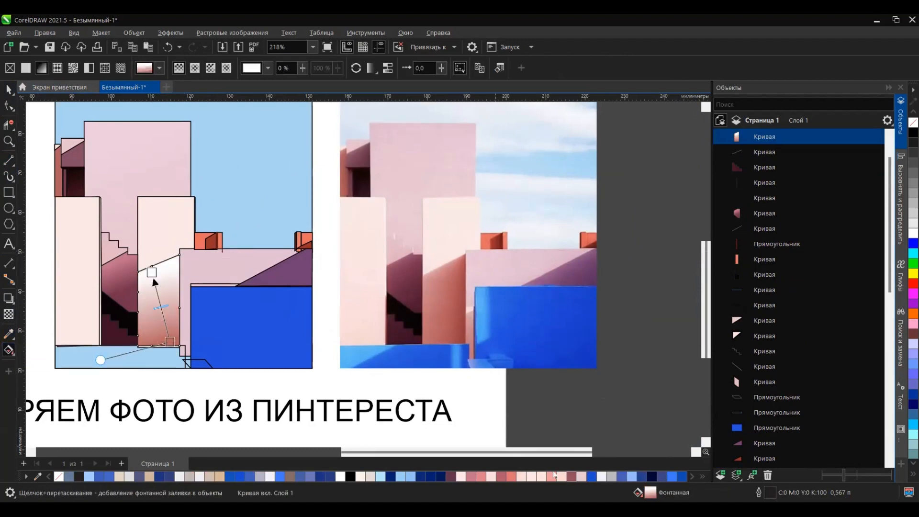
{"action": "left_click", "coordinate": [509, 476]}
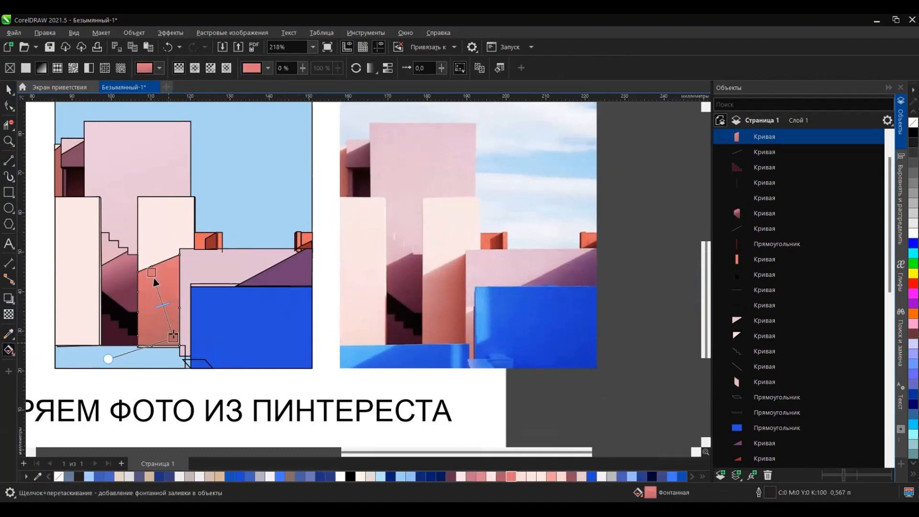
Step: Sample the shadow gradient's upper colour from the photo's tower and realign the gradient into a short, nearly horizontal blend
{"action": "left_click", "coordinate": [174, 337]}
{"action": "left_click_drag", "start_coordinate": [152, 272], "coordinate": [151, 286]}
{"action": "left_click", "coordinate": [175, 338]}
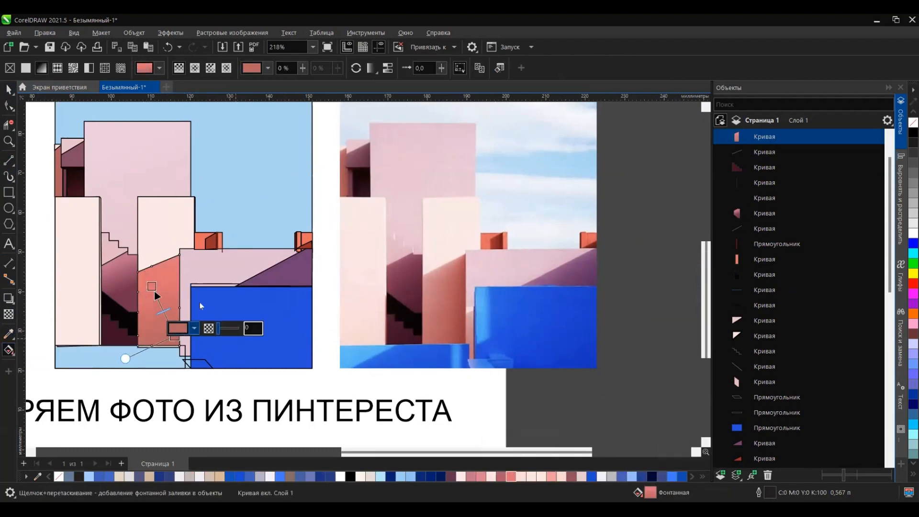
{"action": "double_click", "coordinate": [151, 286]}
{"action": "left_click", "coordinate": [152, 286]}
{"action": "left_click", "coordinate": [155, 278]}
{"action": "left_click", "coordinate": [262, 461]}
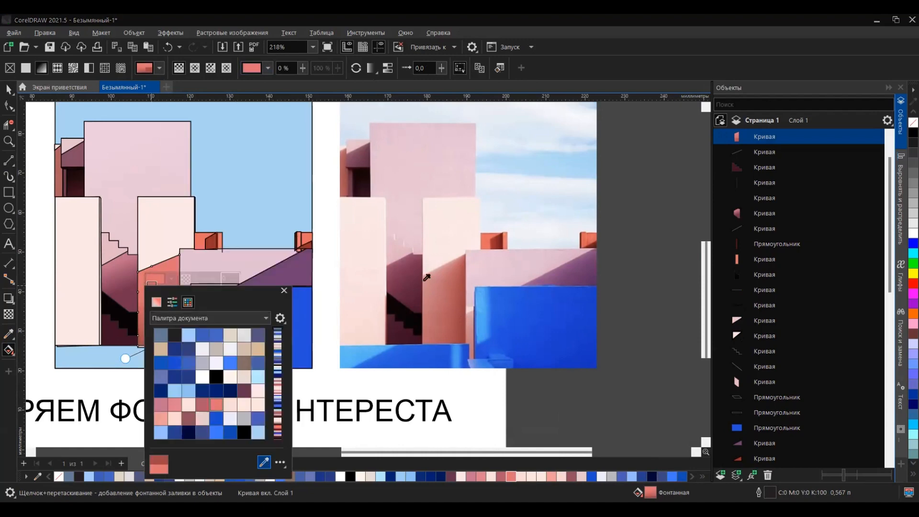
{"action": "left_click", "coordinate": [424, 280]}
{"action": "left_click_drag", "start_coordinate": [174, 336], "coordinate": [180, 302]}
{"action": "left_click", "coordinate": [152, 286]}
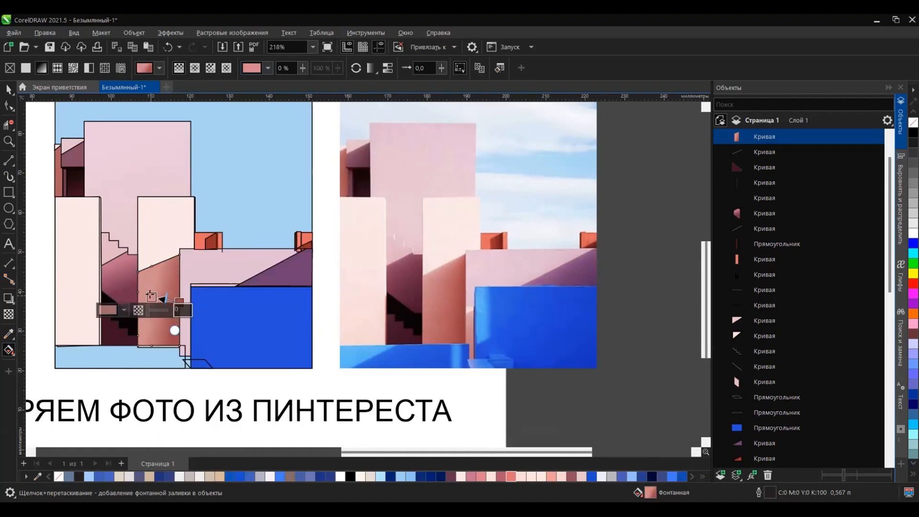
{"action": "key", "text": "space"}
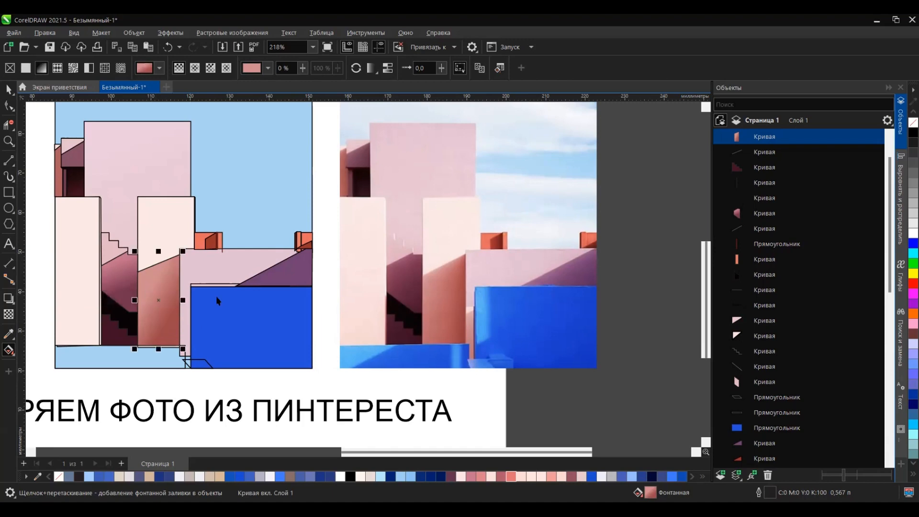
Step: Resize the outline rectangle around the blue block to a strip about 0.72 mm wide at its left edge and colour it #5069AB
{"action": "scroll", "coordinate": [185, 320], "scroll_direction": "up", "scroll_amount": 1}
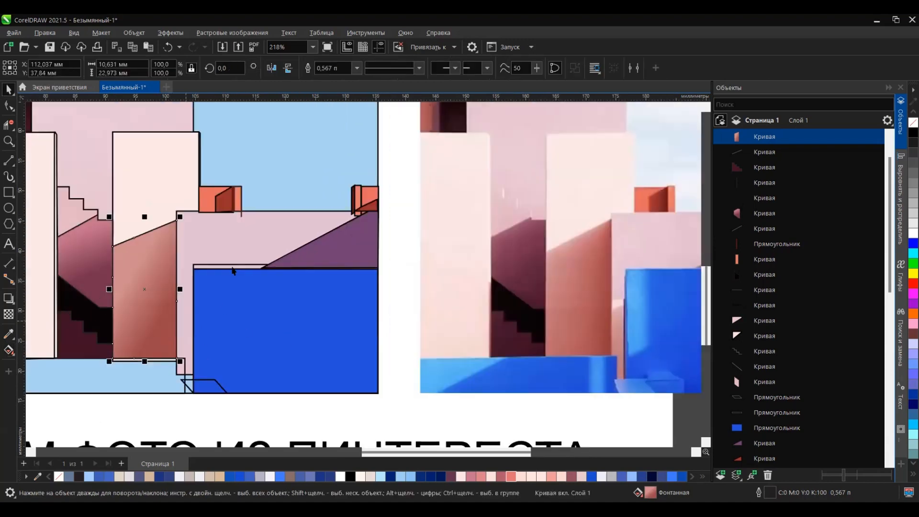
{"action": "left_click", "coordinate": [229, 264]}
{"action": "left_click_drag", "start_coordinate": [230, 264], "coordinate": [225, 269]}
{"action": "left_click_drag", "start_coordinate": [378, 327], "coordinate": [196, 306]}
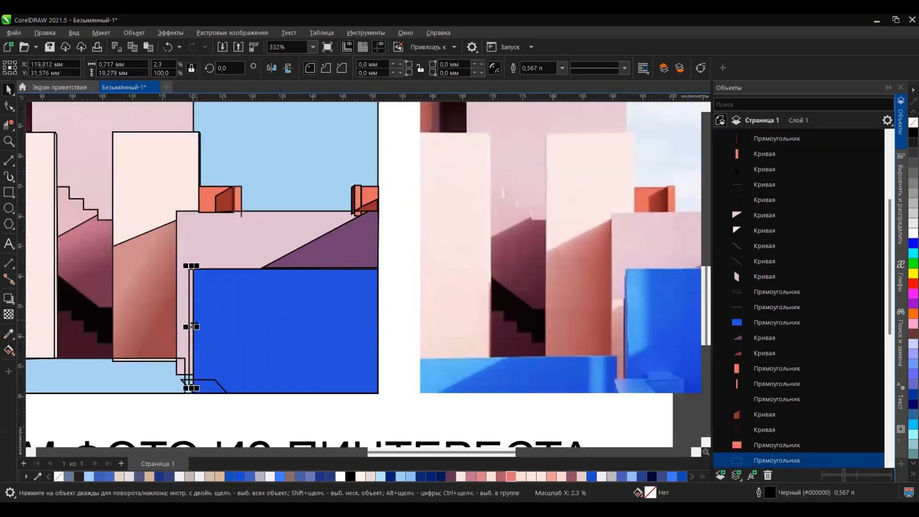
{"action": "scroll", "coordinate": [194, 308], "scroll_direction": "down", "scroll_amount": 1}
{"action": "scroll", "coordinate": [547, 288], "scroll_direction": "up", "scroll_amount": 8}
{"action": "left_click", "coordinate": [518, 259]}
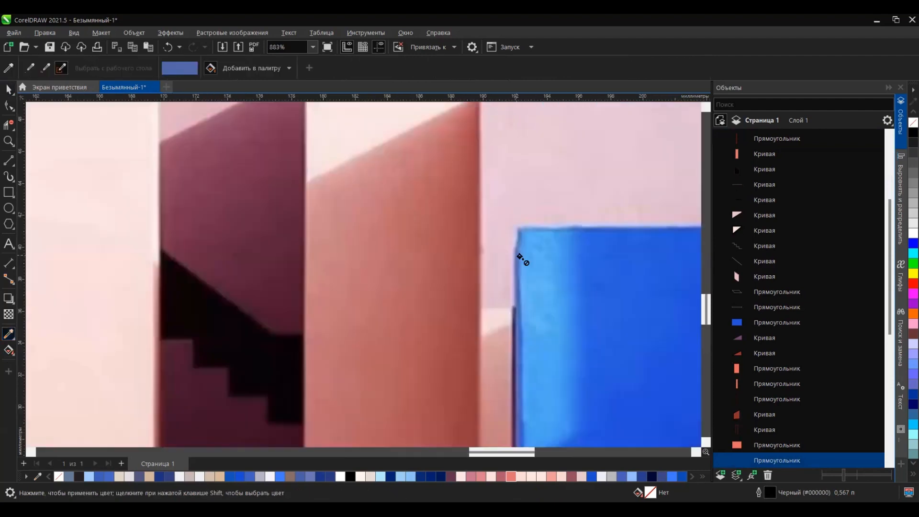
{"action": "scroll", "coordinate": [521, 259], "scroll_direction": "down", "scroll_amount": 10}
{"action": "scroll", "coordinate": [261, 283], "scroll_direction": "up", "scroll_amount": 10}
{"action": "left_click", "coordinate": [268, 288]}
Step: Slant the thin blue edge strip to form an angled top and narrow it to about 0.36 mm
{"action": "left_click", "coordinate": [8, 89]}
{"action": "left_click", "coordinate": [263, 312]}
{"action": "left_click_drag", "start_coordinate": [259, 312], "coordinate": [259, 325]}
{"action": "scroll", "coordinate": [308, 283], "scroll_direction": "down", "scroll_amount": 8}
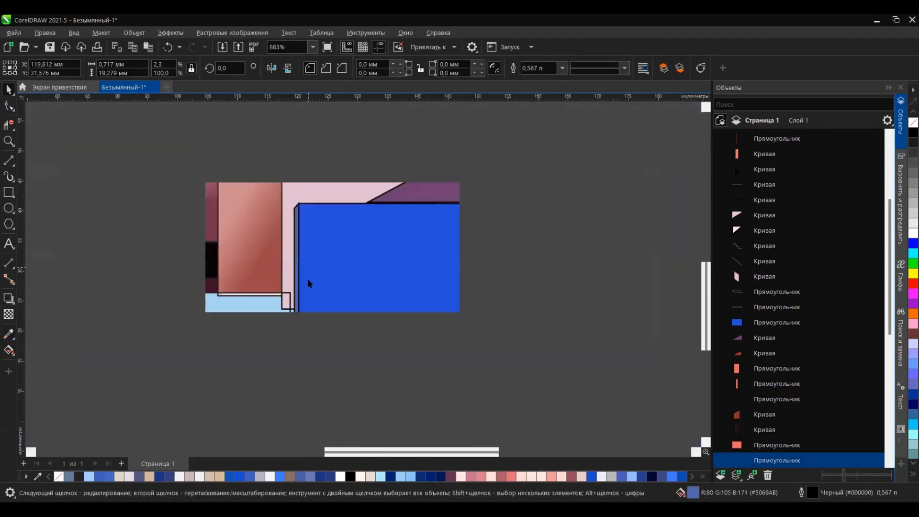
{"action": "scroll", "coordinate": [271, 265], "scroll_direction": "up", "scroll_amount": 12}
{"action": "left_click", "coordinate": [261, 258]}
{"action": "left_click_drag", "start_coordinate": [256, 258], "coordinate": [266, 258]}
{"action": "scroll", "coordinate": [250, 272], "scroll_direction": "down", "scroll_amount": 6}
Step: Outline a narrow highlight with a slanted base along the blue block's left side, smart-fill it and apply the photo's light blue
{"action": "scroll", "coordinate": [249, 271], "scroll_direction": "down", "scroll_amount": 8}
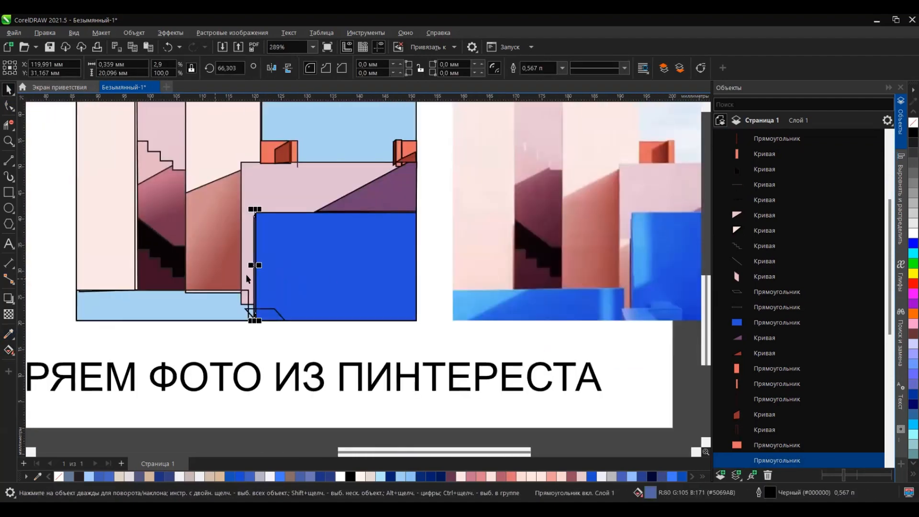
{"action": "left_click", "coordinate": [8, 161]}
{"action": "left_click_drag", "start_coordinate": [187, 272], "coordinate": [201, 268]}
{"action": "left_click_drag", "start_coordinate": [202, 268], "coordinate": [201, 210]}
{"action": "left_click", "coordinate": [194, 246]}
{"action": "left_click", "coordinate": [9, 334]}
{"action": "left_click", "coordinate": [524, 246]}
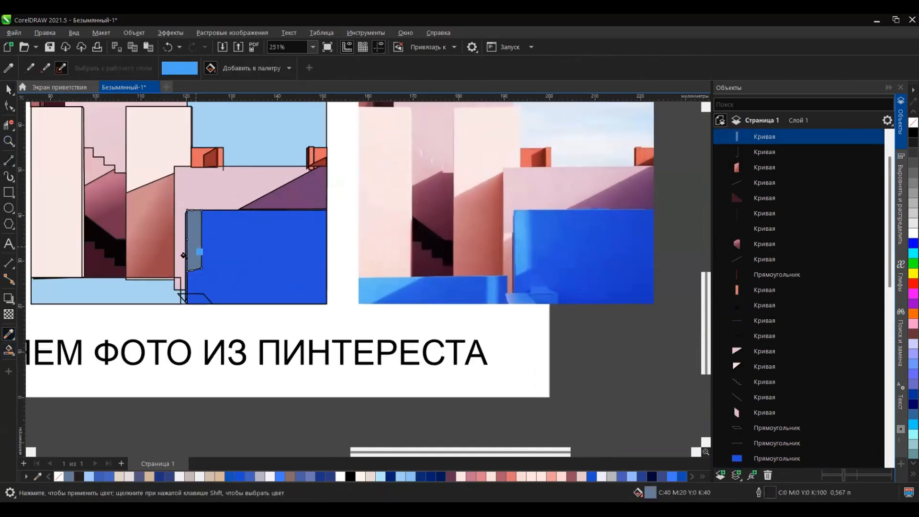
{"action": "left_click", "coordinate": [191, 254]}
{"action": "key", "text": "space"}
{"action": "left_click", "coordinate": [206, 416]}
Step: Apply a diagonal linear gradient to the large blue block, running from its deep blue to a lighter blue
{"action": "left_click", "coordinate": [230, 255]}
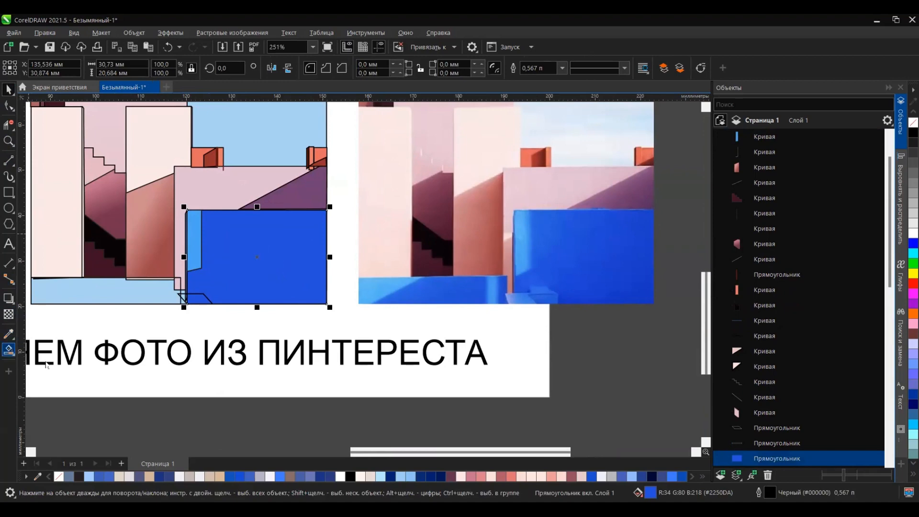
{"action": "left_click", "coordinate": [46, 362]}
{"action": "left_click", "coordinate": [306, 290]}
{"action": "key", "text": "ctrl+z"}
{"action": "left_click", "coordinate": [13, 354]}
{"action": "left_click", "coordinate": [37, 351]}
{"action": "left_click_drag", "start_coordinate": [313, 290], "coordinate": [254, 233]}
{"action": "left_click", "coordinate": [672, 477]}
Step: Shift the blue block's gradient ends up and to the left, and soften the lighter end's colour
{"action": "left_click_drag", "start_coordinate": [312, 289], "coordinate": [286, 273]}
{"action": "left_click_drag", "start_coordinate": [253, 232], "coordinate": [231, 225]}
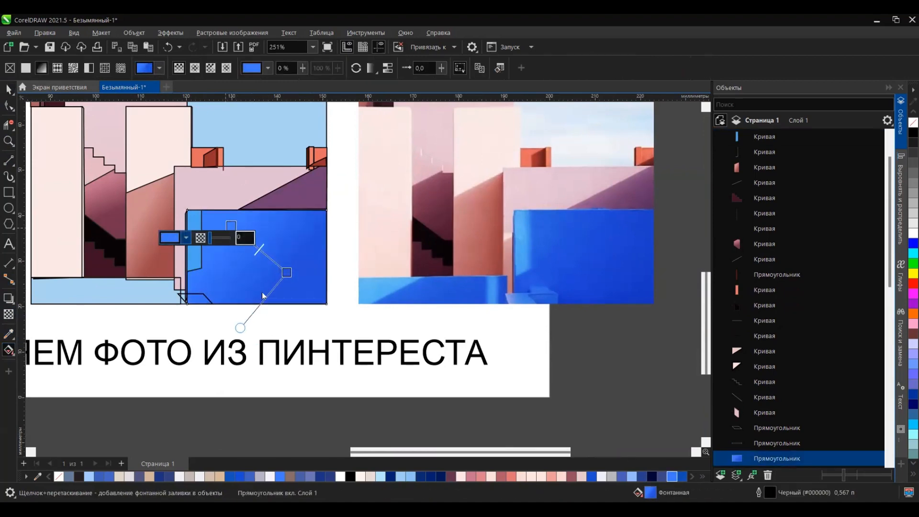
{"action": "left_click", "coordinate": [185, 237]}
{"action": "left_click", "coordinate": [300, 250]}
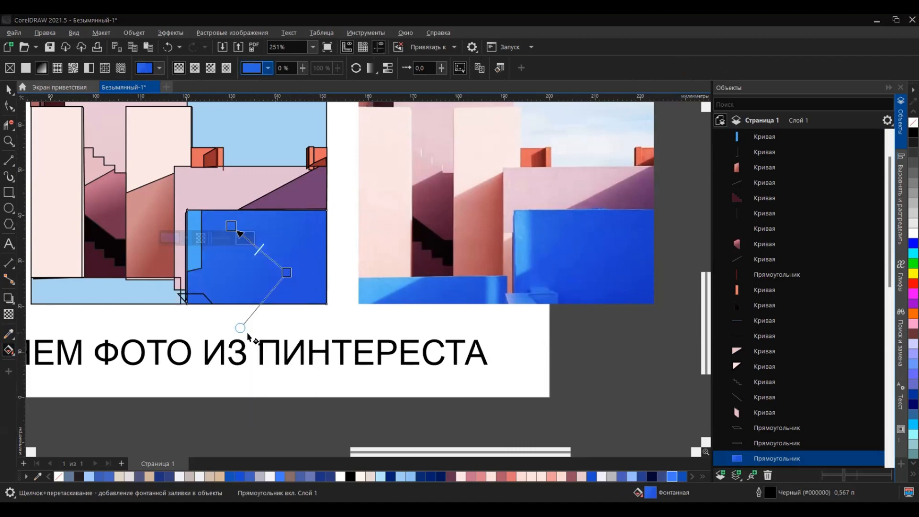
{"action": "left_click", "coordinate": [315, 422]}
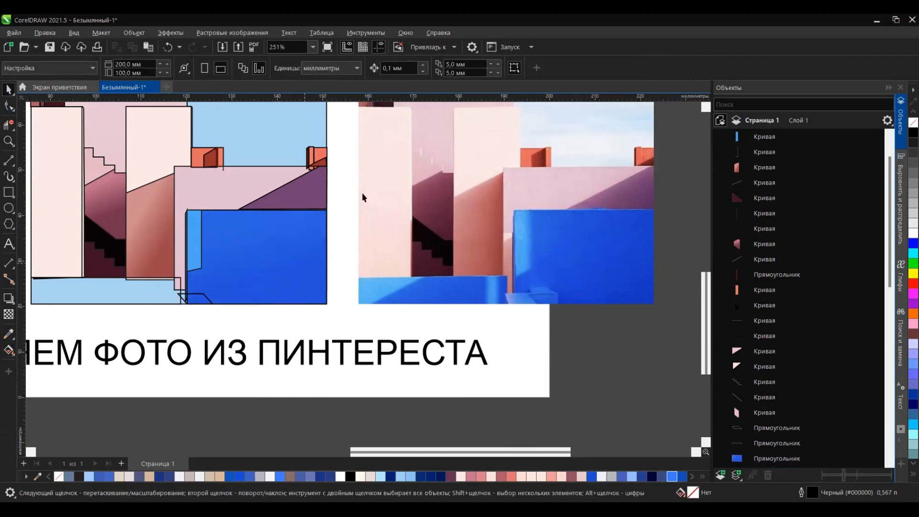
Step: Bring the lower pink wall, its purple shadow and the blue block's shapes to the front of the drawing
{"action": "left_click_drag", "start_coordinate": [346, 159], "coordinate": [159, 327]}
{"action": "key", "text": "shift+Page_Down"}
{"action": "key", "text": "shift+Page_Up"}
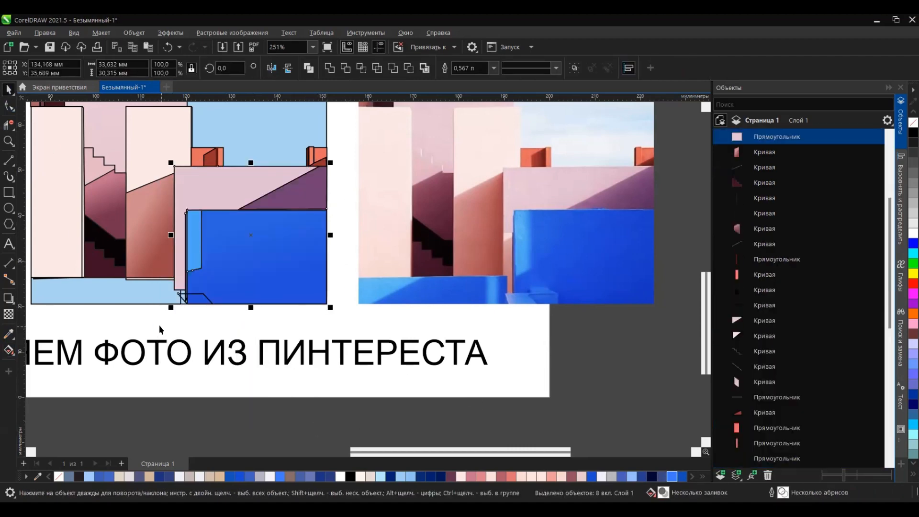
{"action": "left_click", "coordinate": [158, 329]}
Step: Duplicate the lower pink wall's rectangle, narrow the copy to about 0.34 mm along the wall's left edge and slant it
{"action": "scroll", "coordinate": [186, 177], "scroll_direction": "up", "scroll_amount": 2}
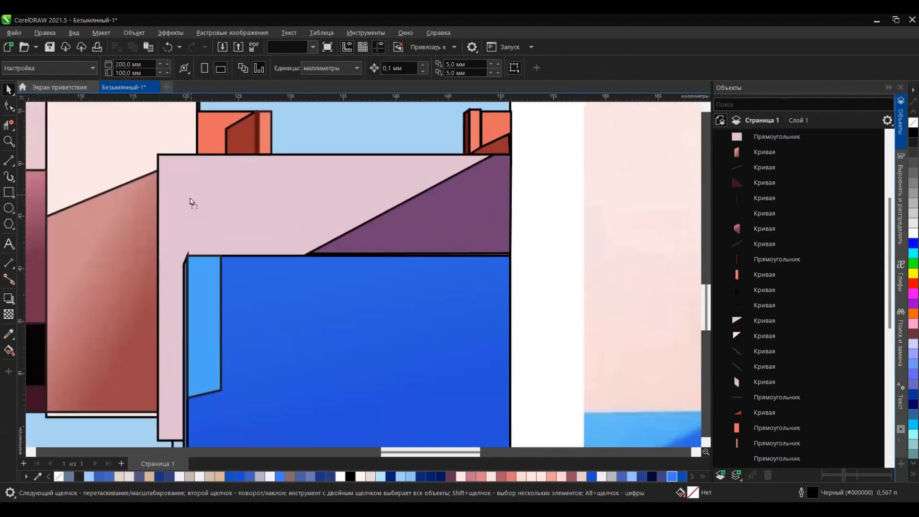
{"action": "left_click_drag", "start_coordinate": [207, 194], "coordinate": [203, 198]}
{"action": "right_click", "coordinate": [204, 198]}
{"action": "left_click_drag", "start_coordinate": [512, 303], "coordinate": [158, 154]}
{"action": "scroll", "coordinate": [165, 240], "scroll_direction": "up", "scroll_amount": 1}
{"action": "left_click", "coordinate": [154, 320]}
{"action": "left_click_drag", "start_coordinate": [159, 320], "coordinate": [159, 314]}
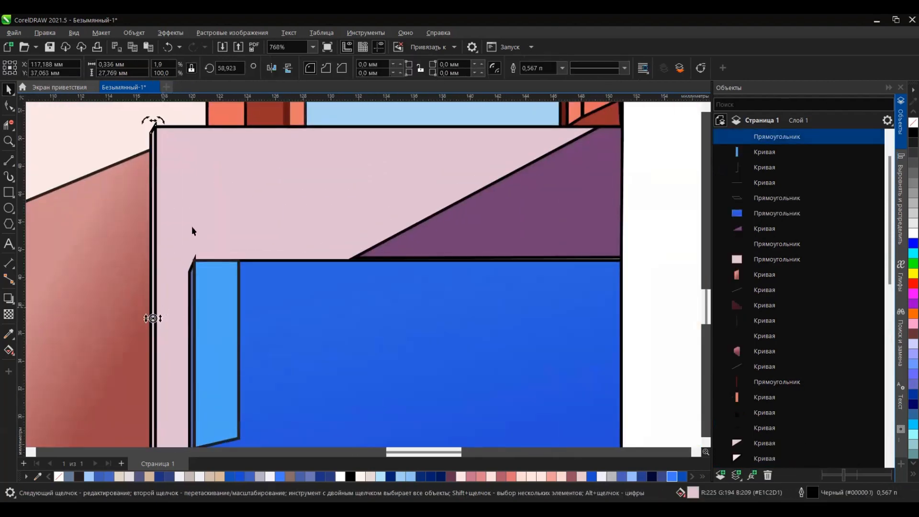
Step: Change the thin pink wall edge strip's fill to the darker pink #BD829D
{"action": "scroll", "coordinate": [195, 198], "scroll_direction": "down", "scroll_amount": 2}
{"action": "left_click", "coordinate": [9, 350]}
{"action": "left_click", "coordinate": [8, 89]}
{"action": "scroll", "coordinate": [170, 322], "scroll_direction": "up", "scroll_amount": 3}
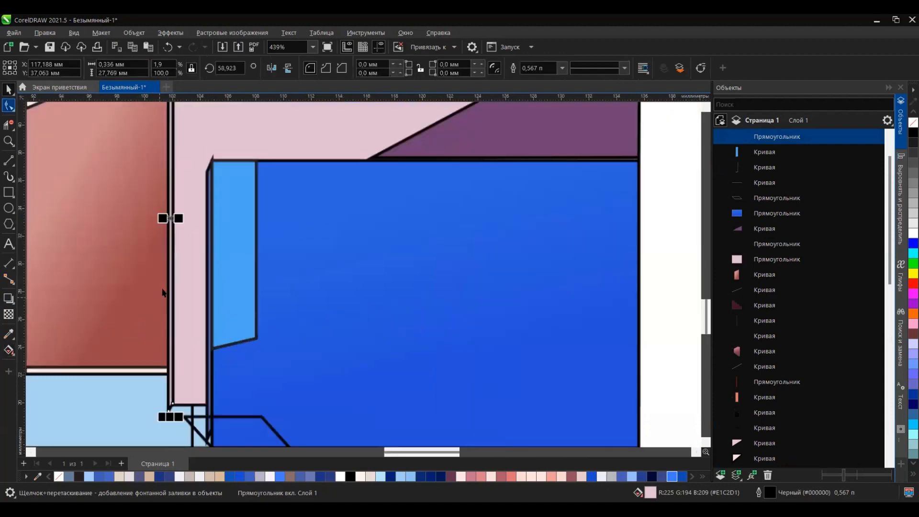
{"action": "double_click", "coordinate": [640, 489]}
{"action": "left_click", "coordinate": [335, 214]}
{"action": "key", "text": "Return"}
{"action": "scroll", "coordinate": [373, 345], "scroll_direction": "down", "scroll_amount": 4}
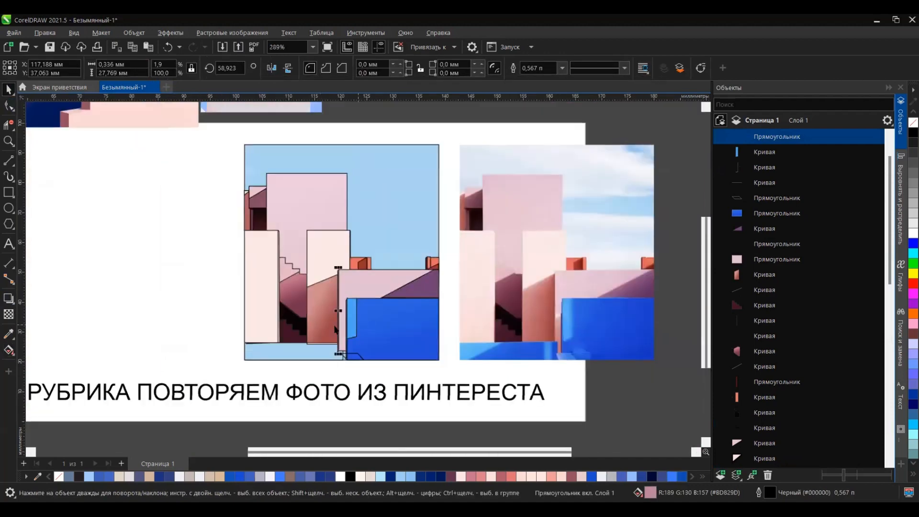
Step: Bring the long base strip beneath the pale towers to the front and colour it with the photo's blue
{"action": "scroll", "coordinate": [608, 291], "scroll_direction": "up", "scroll_amount": 2}
{"action": "scroll", "coordinate": [607, 290], "scroll_direction": "down", "scroll_amount": 1}
{"action": "left_click", "coordinate": [221, 357]}
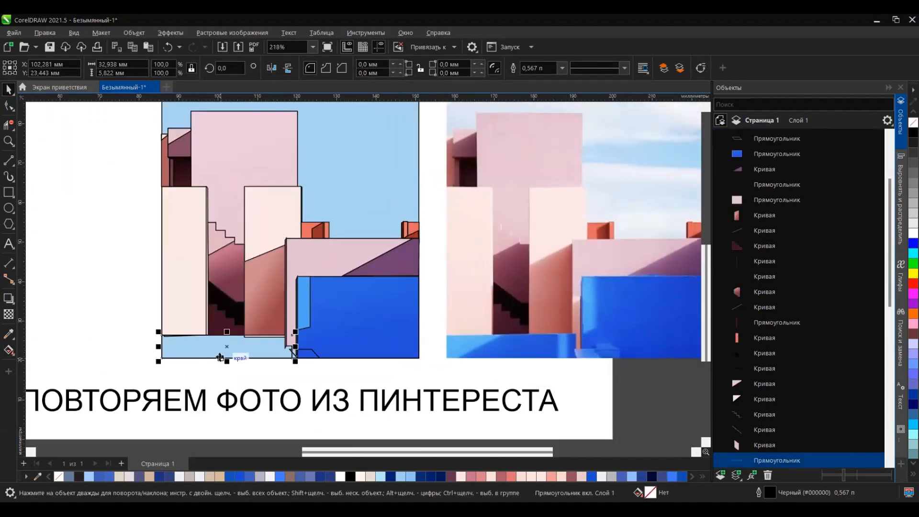
{"action": "key", "text": "shift+Page_Up"}
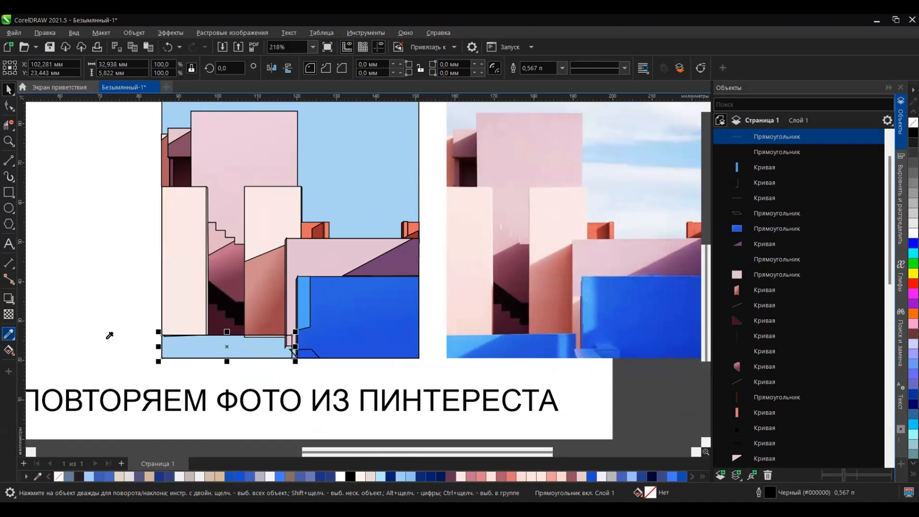
{"action": "left_click", "coordinate": [508, 341]}
{"action": "left_click", "coordinate": [225, 347]}
Step: Draw a diagonal across the blue base strip's left end, smart-fill the corner it cuts off and colour it light blue #54B3F2
{"action": "left_click", "coordinate": [8, 160]}
{"action": "left_click_drag", "start_coordinate": [180, 358], "coordinate": [208, 335]}
{"action": "left_click", "coordinate": [9, 350]}
{"action": "left_click", "coordinate": [179, 347]}
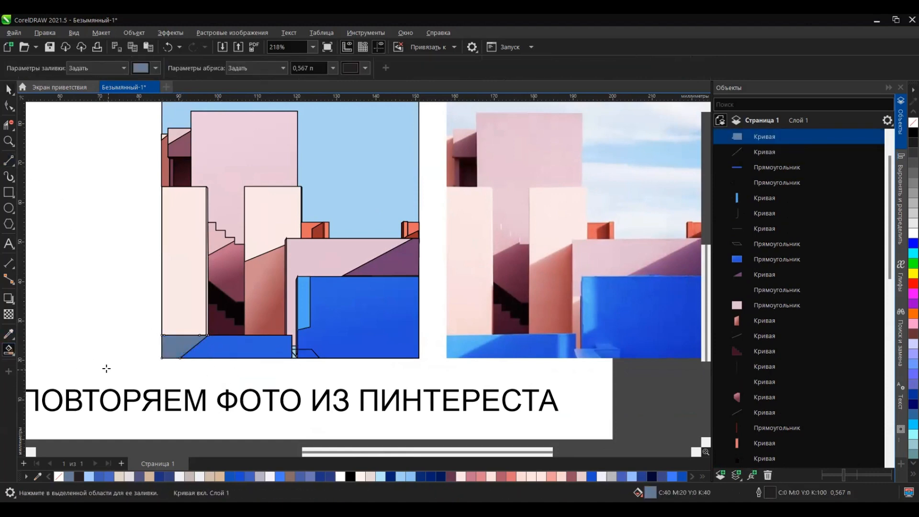
{"action": "left_click", "coordinate": [463, 342]}
{"action": "left_click", "coordinate": [181, 347]}
Step: Draw a rectangle about 2.1 by 5.8 mm across the blue base strip near its right end and fill it light blue #54B3F2
{"action": "left_click", "coordinate": [8, 195]}
{"action": "left_click_drag", "start_coordinate": [270, 335], "coordinate": [278, 358]}
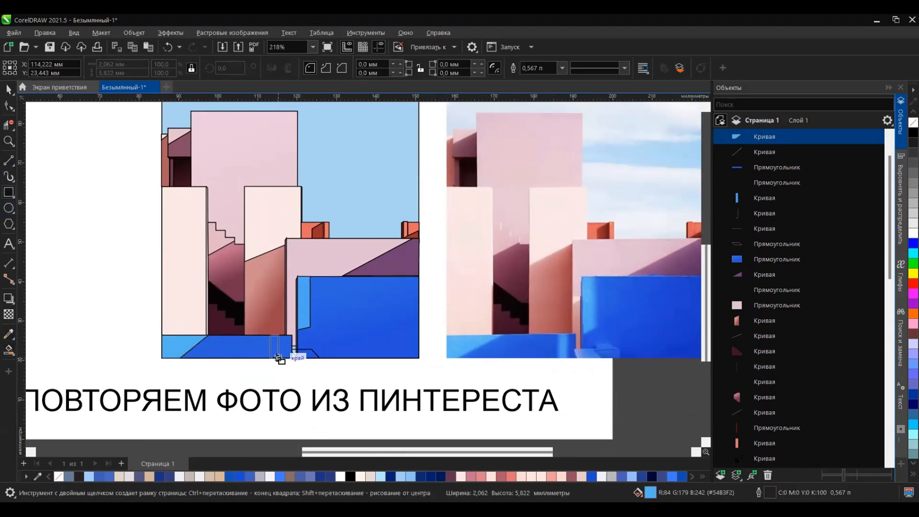
{"action": "left_click", "coordinate": [702, 477]}
{"action": "left_click", "coordinate": [359, 455]}
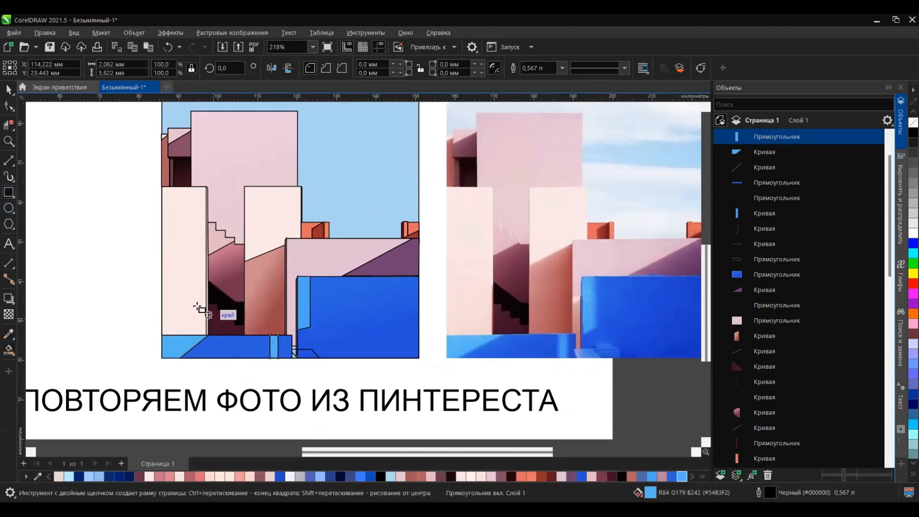
Step: Reshape the light blue strip on the large blue block by moving its lower-left corner node slightly inward
{"action": "key", "text": "F10"}
{"action": "left_click", "coordinate": [297, 319]}
{"action": "scroll", "coordinate": [300, 336], "scroll_direction": "up", "scroll_amount": 1}
{"action": "left_click_drag", "start_coordinate": [296, 325], "coordinate": [297, 330]}
{"action": "scroll", "coordinate": [192, 337], "scroll_direction": "down", "scroll_amount": 1}
{"action": "scroll", "coordinate": [306, 315], "scroll_direction": "up", "scroll_amount": 4}
{"action": "left_click_drag", "start_coordinate": [219, 358], "coordinate": [224, 355]}
{"action": "scroll", "coordinate": [227, 342], "scroll_direction": "down", "scroll_amount": 1}
Step: Bring the old ledge outline at the foot of the large blue block to the front
{"action": "key", "text": "space"}
{"action": "scroll", "coordinate": [211, 362], "scroll_direction": "down", "scroll_amount": 3}
{"action": "left_click_drag", "start_coordinate": [184, 377], "coordinate": [250, 335]}
{"action": "key", "text": "shift+Page_Up"}
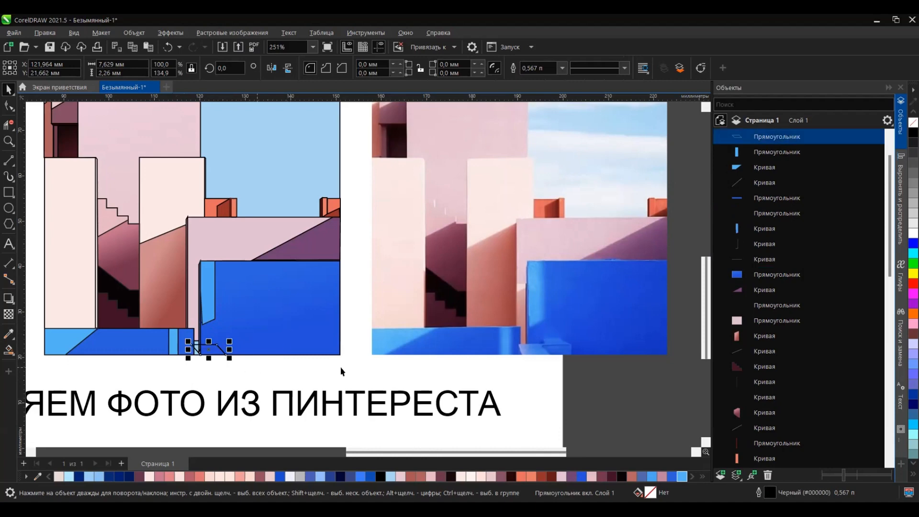
Step: Trace the pale stepped ledge at the blue block's base in the photo as a closed straight-line outline about 11.6 by 3.7 mm
{"action": "left_click", "coordinate": [8, 162]}
{"action": "scroll", "coordinate": [576, 364], "scroll_direction": "up", "scroll_amount": 11}
{"action": "left_click_drag", "start_coordinate": [421, 243], "coordinate": [430, 264]}
{"action": "left_click_drag", "start_coordinate": [430, 265], "coordinate": [305, 270]}
{"action": "left_click_drag", "start_coordinate": [305, 269], "coordinate": [325, 319]}
{"action": "left_click_drag", "start_coordinate": [325, 318], "coordinate": [461, 319]}
{"action": "left_click_drag", "start_coordinate": [460, 318], "coordinate": [422, 276]}
{"action": "left_click_drag", "start_coordinate": [549, 272], "coordinate": [550, 272]}
{"action": "left_click_drag", "start_coordinate": [550, 273], "coordinate": [510, 240]}
{"action": "left_click_drag", "start_coordinate": [510, 239], "coordinate": [421, 242]}
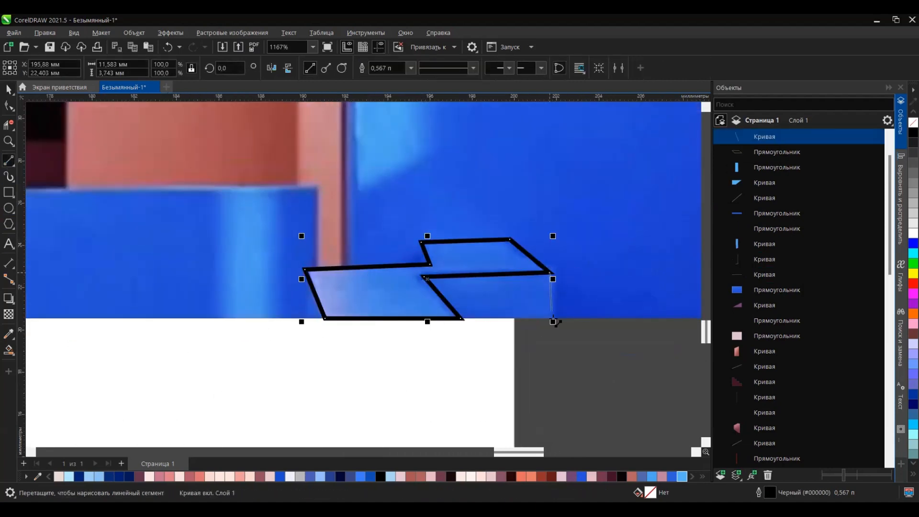
Step: Draw straight edge lines on both sides of the traced ledge to bound its two side faces
{"action": "left_click_drag", "start_coordinate": [553, 319], "coordinate": [461, 319]}
{"action": "left_click_drag", "start_coordinate": [305, 269], "coordinate": [305, 318]}
{"action": "left_click_drag", "start_coordinate": [304, 318], "coordinate": [329, 318]}
{"action": "scroll", "coordinate": [473, 266], "scroll_direction": "down", "scroll_amount": 2}
Step: Delete the old unfilled ledge outline at the foot of the blue block in the illustration
{"action": "key", "text": "space"}
{"action": "left_click_drag", "start_coordinate": [396, 309], "coordinate": [537, 244]}
{"action": "scroll", "coordinate": [544, 275], "scroll_direction": "down", "scroll_amount": 1}
{"action": "left_click_drag", "start_coordinate": [177, 291], "coordinate": [234, 262]}
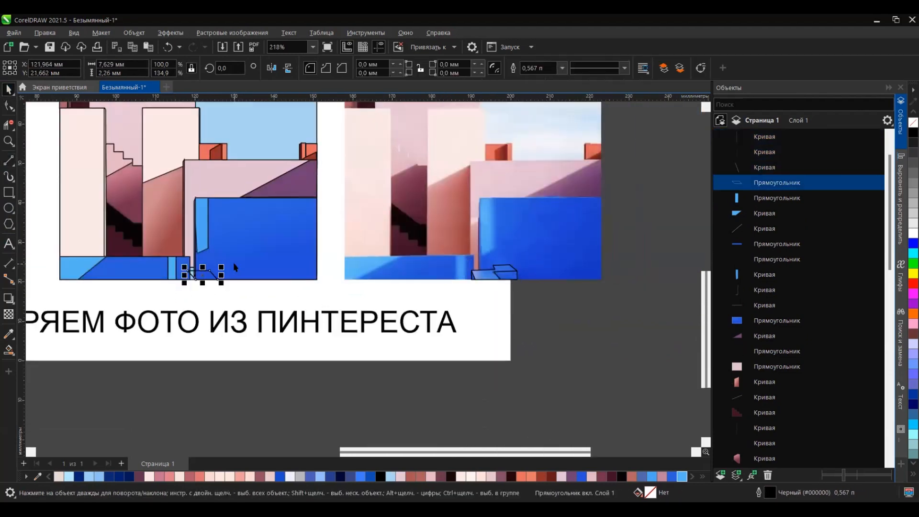
{"action": "key", "text": "Delete"}
Step: Move the traced ledge from the photo to the illustration's blue block and stretch the lower pink wall down to the base
{"action": "left_click_drag", "start_coordinate": [464, 293], "coordinate": [554, 259]}
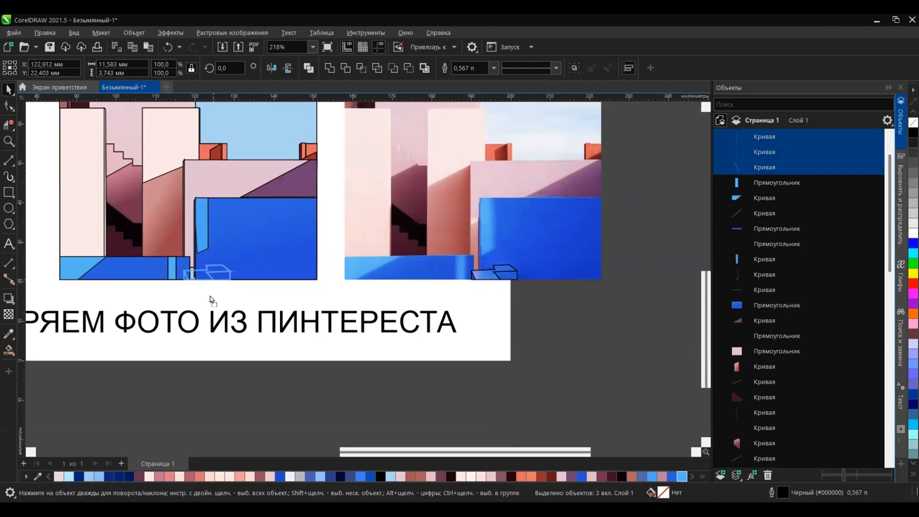
{"action": "left_click_drag", "start_coordinate": [211, 296], "coordinate": [211, 296]}
{"action": "scroll", "coordinate": [193, 280], "scroll_direction": "up", "scroll_amount": 9}
{"action": "left_click", "coordinate": [190, 230]}
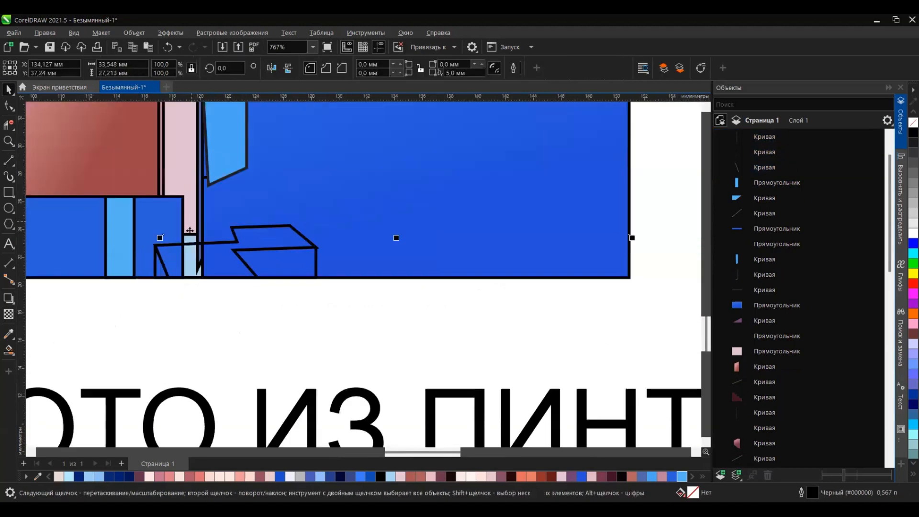
{"action": "left_click_drag", "start_coordinate": [396, 238], "coordinate": [396, 252]}
{"action": "left_click", "coordinate": [242, 315]}
{"action": "scroll", "coordinate": [243, 315], "scroll_direction": "down", "scroll_amount": 9}
{"action": "scroll", "coordinate": [297, 318], "scroll_direction": "up", "scroll_amount": 3}
Step: Fill the ledge's top face with the blue #3B7FE3 sampled from the photo
{"action": "left_click", "coordinate": [222, 298]}
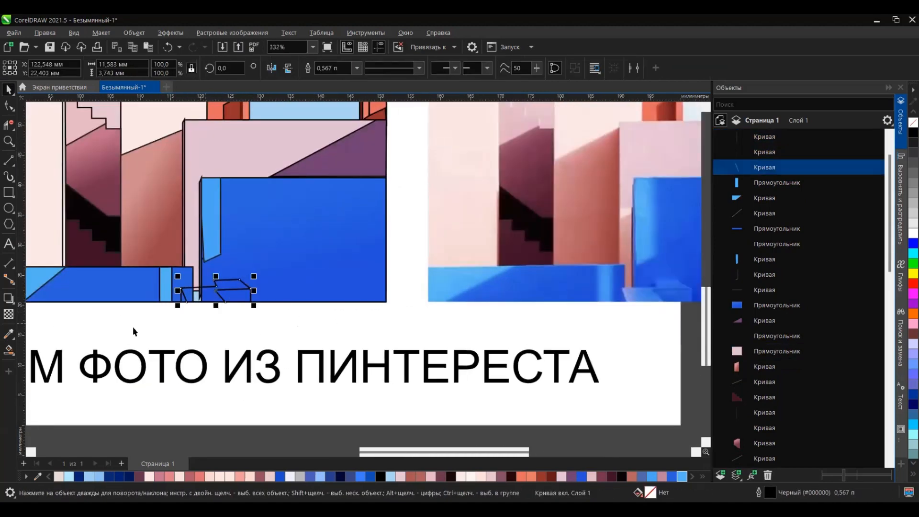
{"action": "left_click", "coordinate": [649, 292]}
{"action": "scroll", "coordinate": [233, 291], "scroll_direction": "up", "scroll_amount": 2}
{"action": "left_click", "coordinate": [179, 301]}
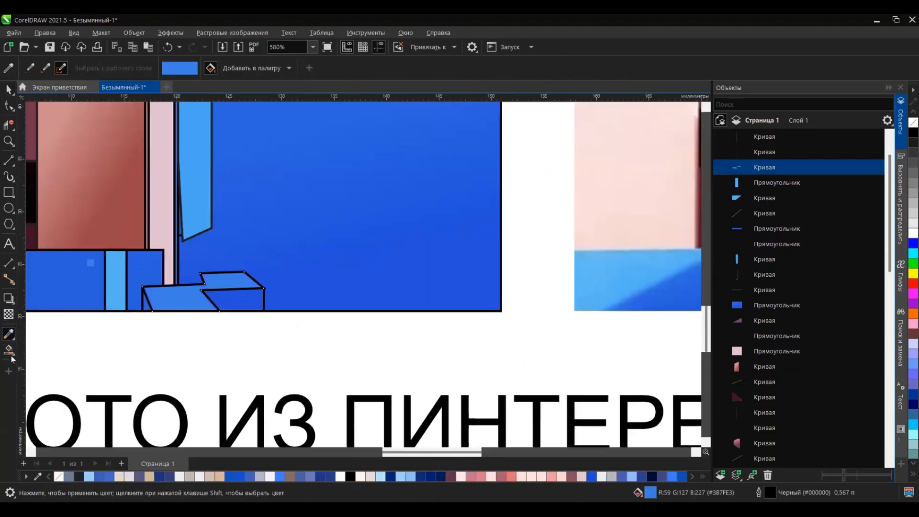
Step: Give the ledge's top face a linear gradient from very pale blue on the left to blue on the right
{"action": "left_click", "coordinate": [12, 354]}
{"action": "left_click", "coordinate": [82, 350]}
{"action": "scroll", "coordinate": [96, 304], "scroll_direction": "down", "scroll_amount": 2}
{"action": "scroll", "coordinate": [197, 300], "scroll_direction": "up", "scroll_amount": 1}
{"action": "left_click_drag", "start_coordinate": [106, 301], "coordinate": [5, 286]}
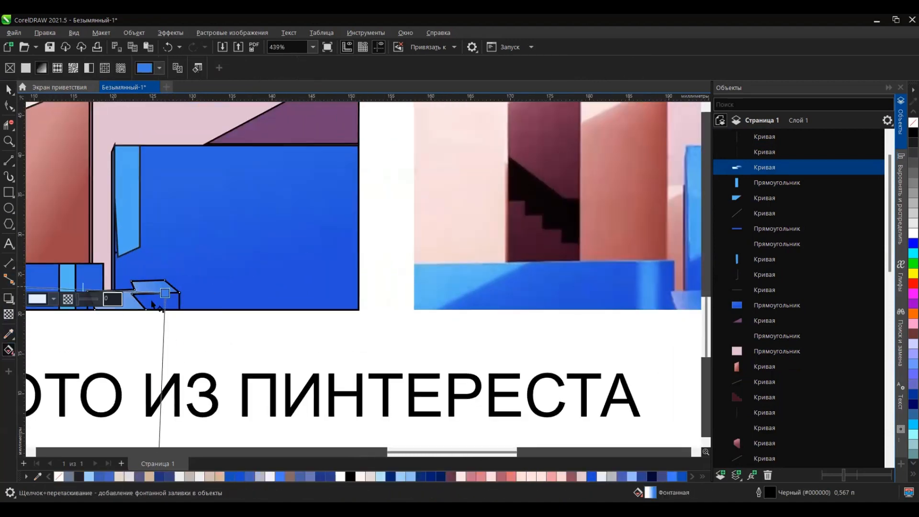
{"action": "left_click_drag", "start_coordinate": [165, 293], "coordinate": [133, 302]}
{"action": "scroll", "coordinate": [172, 298], "scroll_direction": "down", "scroll_amount": 1}
{"action": "left_click_drag", "start_coordinate": [43, 289], "coordinate": [73, 285]}
Step: Smart-fill the ledge's front side face and the narrow triangle at its left end
{"action": "left_click", "coordinate": [165, 297]}
{"action": "scroll", "coordinate": [158, 287], "scroll_direction": "down", "scroll_amount": 4}
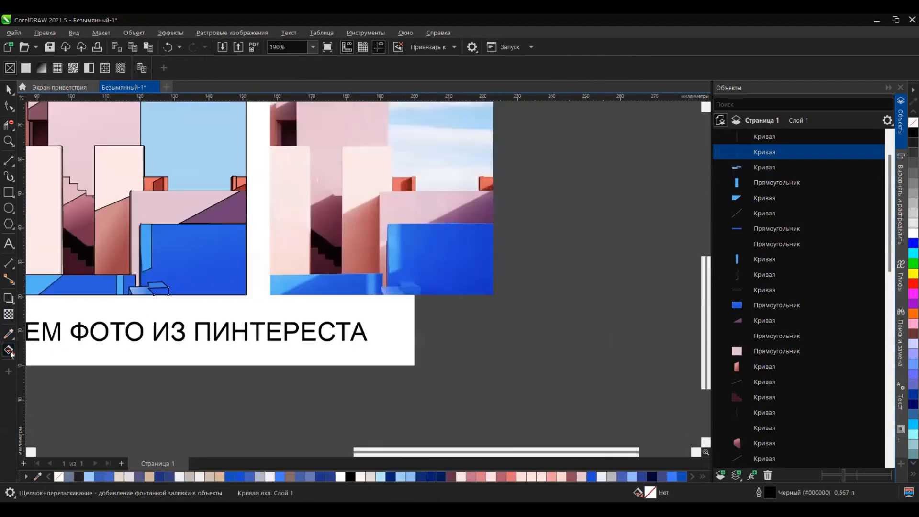
{"action": "scroll", "coordinate": [154, 297], "scroll_direction": "up", "scroll_amount": 7}
{"action": "left_click", "coordinate": [13, 354]}
{"action": "left_click", "coordinate": [72, 363]}
{"action": "left_click", "coordinate": [177, 284]}
{"action": "left_click", "coordinate": [92, 287]}
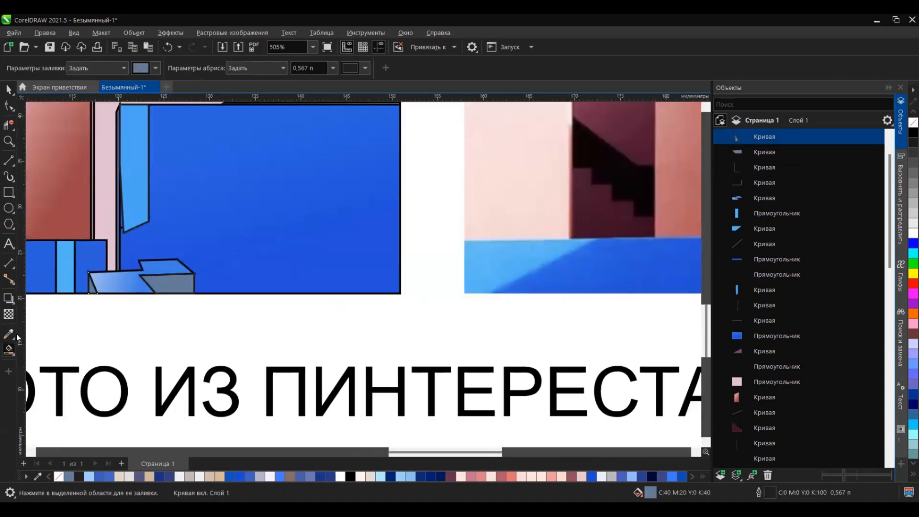
Step: Colour the ledge's two side faces with blues sampled from the photo, using #2152D4 on the narrow left triangle
{"action": "left_click", "coordinate": [597, 276]}
{"action": "scroll", "coordinate": [151, 303], "scroll_direction": "up", "scroll_amount": 4}
{"action": "left_click", "coordinate": [206, 275]}
{"action": "scroll", "coordinate": [218, 286], "scroll_direction": "down", "scroll_amount": 11}
{"action": "left_click", "coordinate": [567, 280], "text": "shift"}
{"action": "scroll", "coordinate": [527, 287], "scroll_direction": "down", "scroll_amount": 2}
{"action": "scroll", "coordinate": [209, 292], "scroll_direction": "up", "scroll_amount": 2}
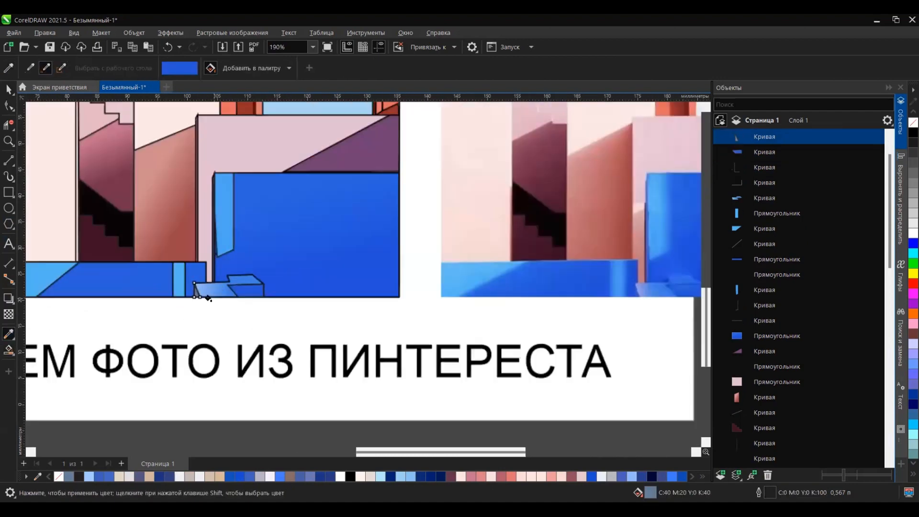
{"action": "scroll", "coordinate": [207, 306], "scroll_direction": "down", "scroll_amount": 2}
{"action": "scroll", "coordinate": [261, 322], "scroll_direction": "down", "scroll_amount": 2}
{"action": "key", "text": "space"}
{"action": "scroll", "coordinate": [318, 150], "scroll_direction": "down", "scroll_amount": 2}
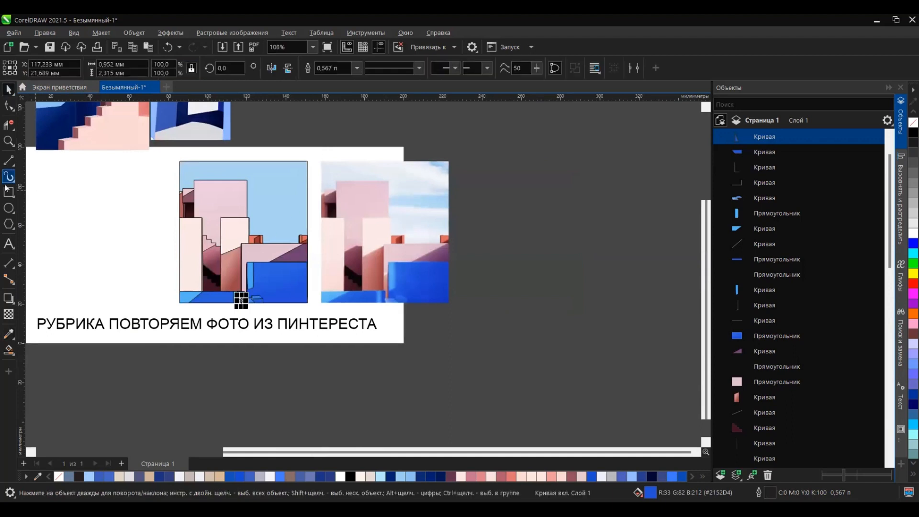
Step: Draw a wide cloud ellipse about 87.2 by 27.3 mm over the top of the sky and fill it with the sampled #D8E8F7
{"action": "left_click", "coordinate": [9, 208]}
{"action": "left_click_drag", "start_coordinate": [143, 150], "coordinate": [315, 205]}
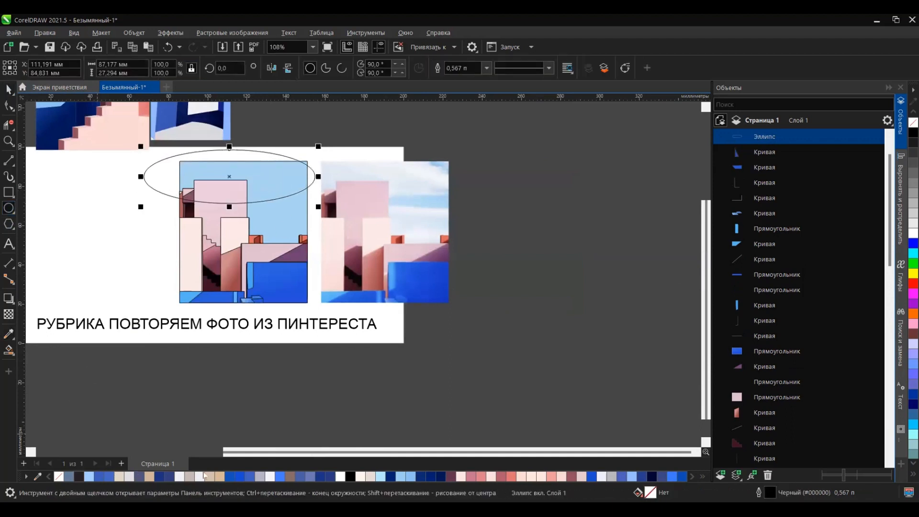
{"action": "left_click", "coordinate": [10, 333]}
{"action": "left_click", "coordinate": [407, 198]}
{"action": "left_click", "coordinate": [266, 181]}
Step: Reorder the cloud ellipse so it lies directly above the sky rectangle and behind the buildings
{"action": "left_click", "coordinate": [7, 90]}
{"action": "key", "text": "shift+Page_Down"}
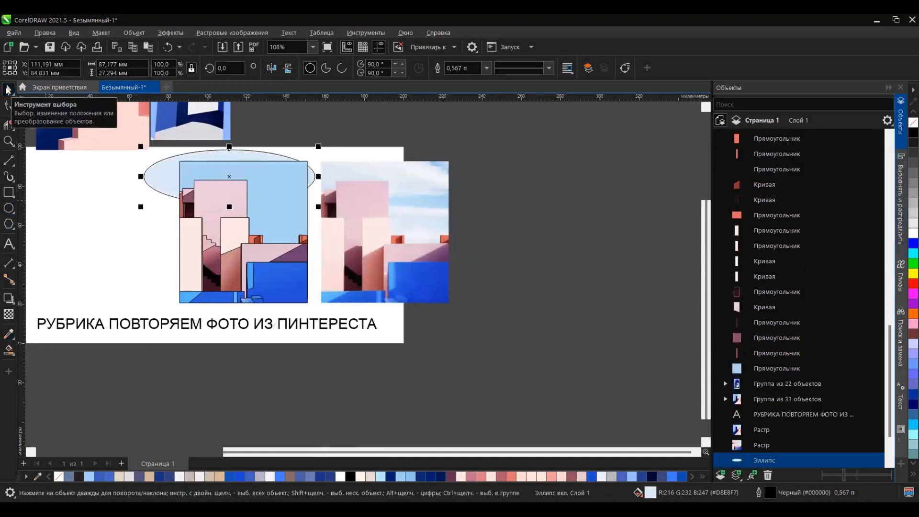
{"action": "key", "text": "ctrl+Page_Up"}
{"action": "key", "text": "ctrl+Page_Up"}
{"action": "key", "text": "ctrl+Page_Up"}
{"action": "key", "text": "ctrl+Page_Up"}
{"action": "key", "text": "ctrl+Page_Up"}
{"action": "key", "text": "ctrl+Page_Up"}
Step: Intersect the cloud ellipse with the sky rectangle and delete the original ellipse
{"action": "left_click", "coordinate": [282, 208], "text": "shift"}
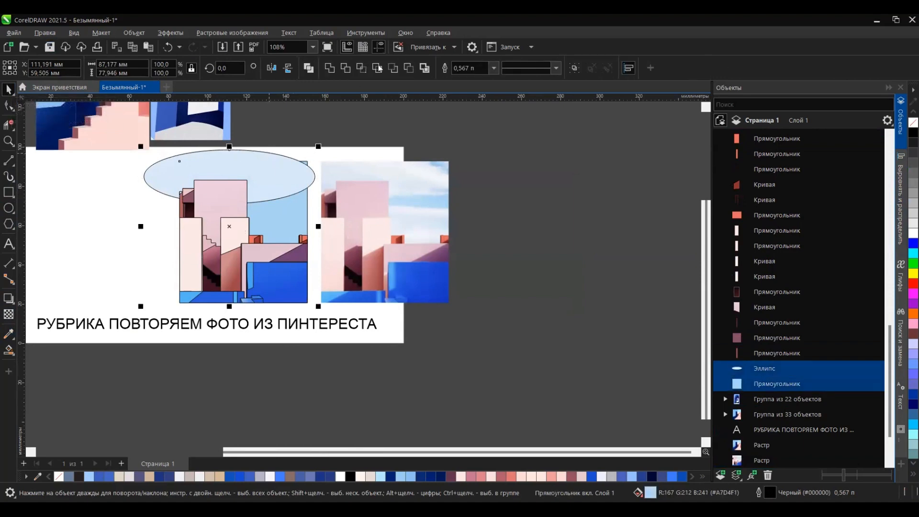
{"action": "left_click", "coordinate": [251, 152]}
{"action": "key", "text": "Delete"}
Step: Select the whole pink building illustration and remove the outlines from all its objects
{"action": "left_click", "coordinate": [307, 163]}
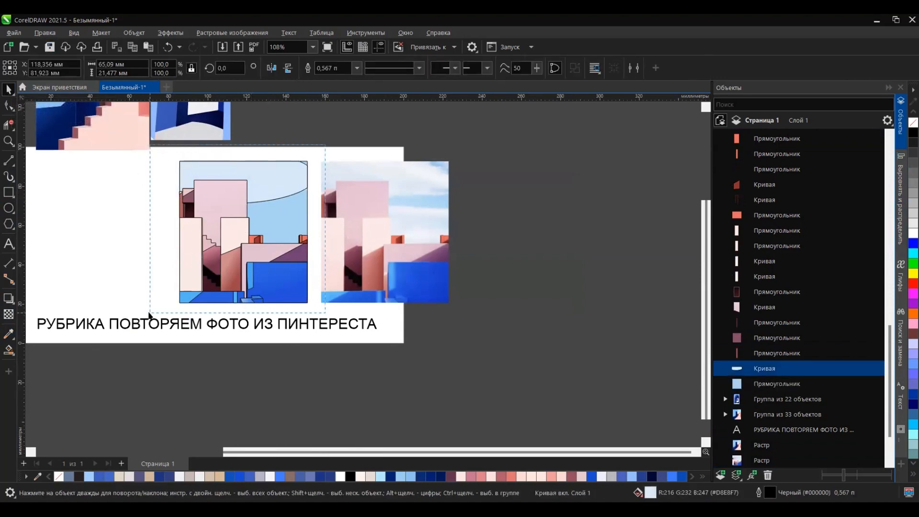
{"action": "left_click_drag", "start_coordinate": [149, 314], "coordinate": [148, 315]}
{"action": "right_click", "coordinate": [59, 476]}
{"action": "left_click", "coordinate": [300, 381]}
Step: Duplicate the pink stepped wall and fill the copy with the pale pink #FBE6EB sampled from the photo
{"action": "left_click", "coordinate": [216, 259]}
{"action": "scroll", "coordinate": [216, 260], "scroll_direction": "up", "scroll_amount": 6}
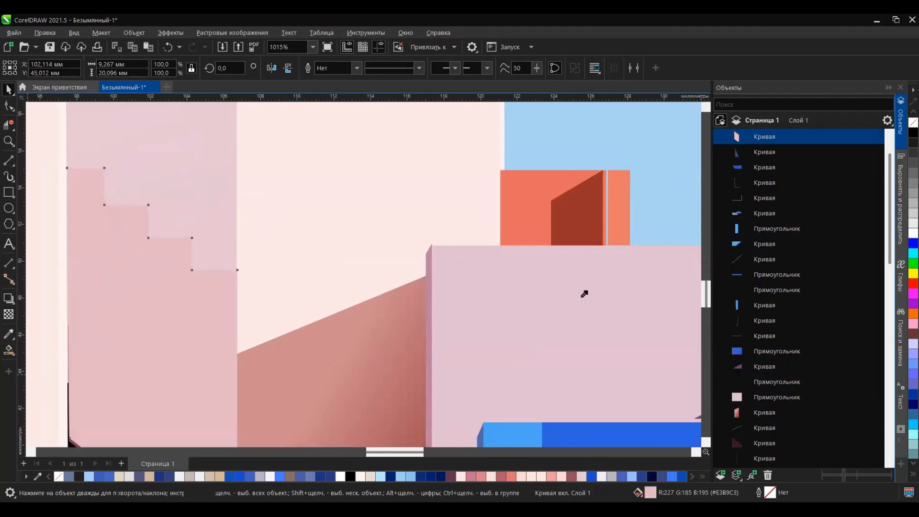
{"action": "scroll", "coordinate": [528, 267], "scroll_direction": "down", "scroll_amount": 2}
{"action": "left_click", "coordinate": [431, 297]}
{"action": "scroll", "coordinate": [108, 303], "scroll_direction": "down", "scroll_amount": 2}
{"action": "left_click", "coordinate": [192, 335]}
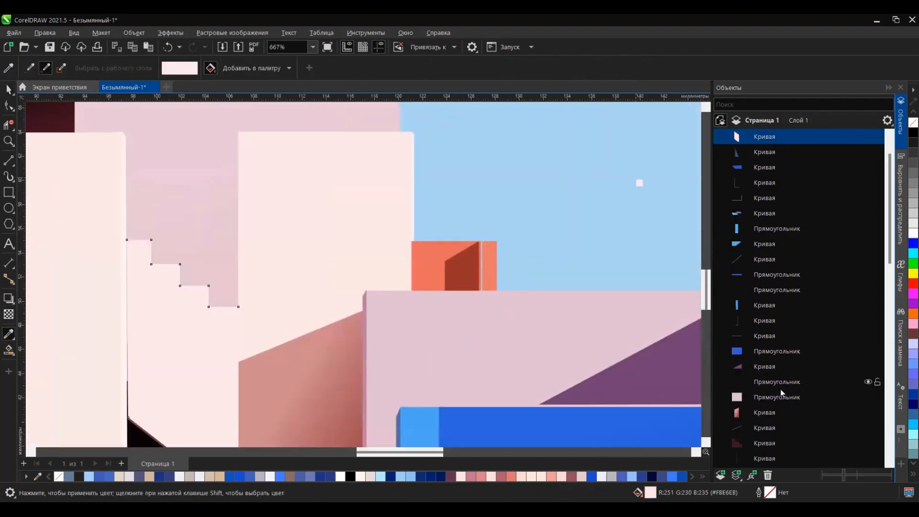
Step: Move the pale stepped copy down the object order to directly below the original pink stepped wall
{"action": "left_click_drag", "start_coordinate": [770, 449], "coordinate": [771, 449]}
{"action": "scroll", "coordinate": [796, 311], "scroll_direction": "down", "scroll_amount": 4}
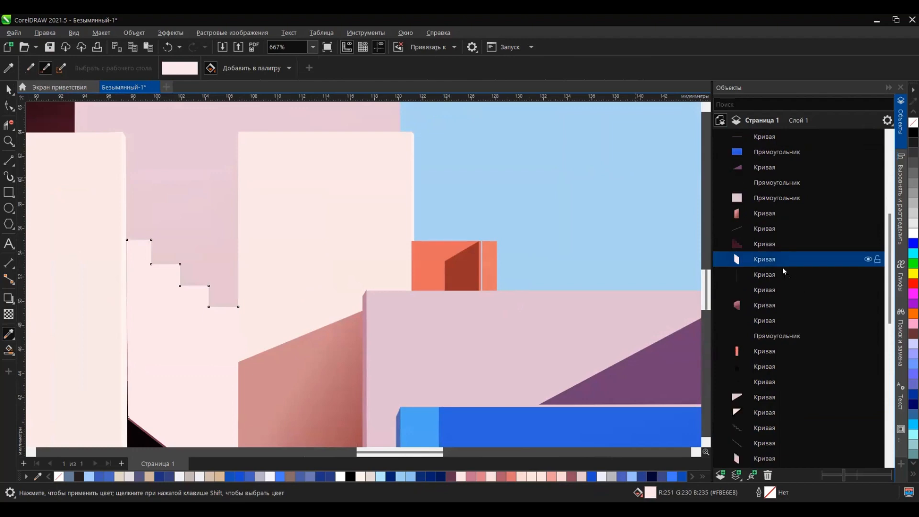
{"action": "left_click_drag", "start_coordinate": [783, 264], "coordinate": [780, 433]}
{"action": "scroll", "coordinate": [574, 237], "scroll_direction": "down", "scroll_amount": 2}
{"action": "scroll", "coordinate": [755, 278], "scroll_direction": "down", "scroll_amount": 4}
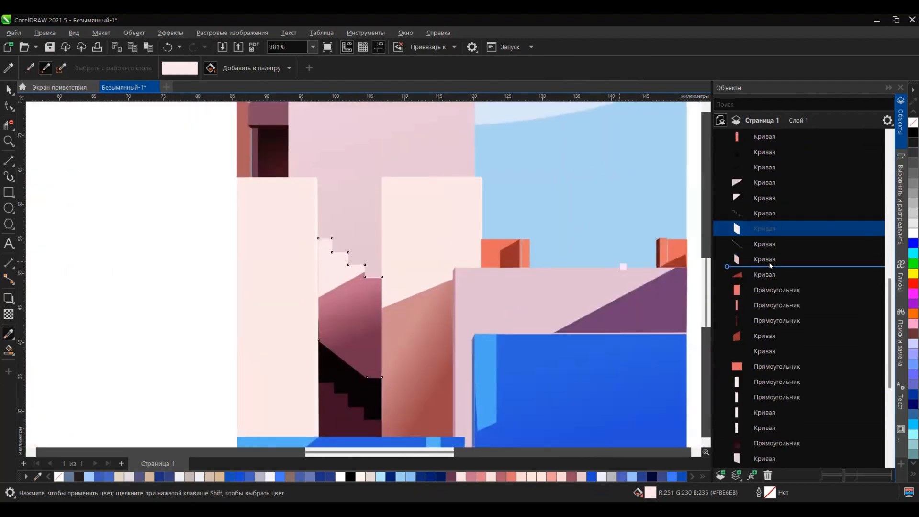
{"action": "left_click_drag", "start_coordinate": [769, 262], "coordinate": [769, 262]}
{"action": "scroll", "coordinate": [266, 228], "scroll_direction": "down", "scroll_amount": 5}
{"action": "scroll", "coordinate": [487, 259], "scroll_direction": "up", "scroll_amount": 3}
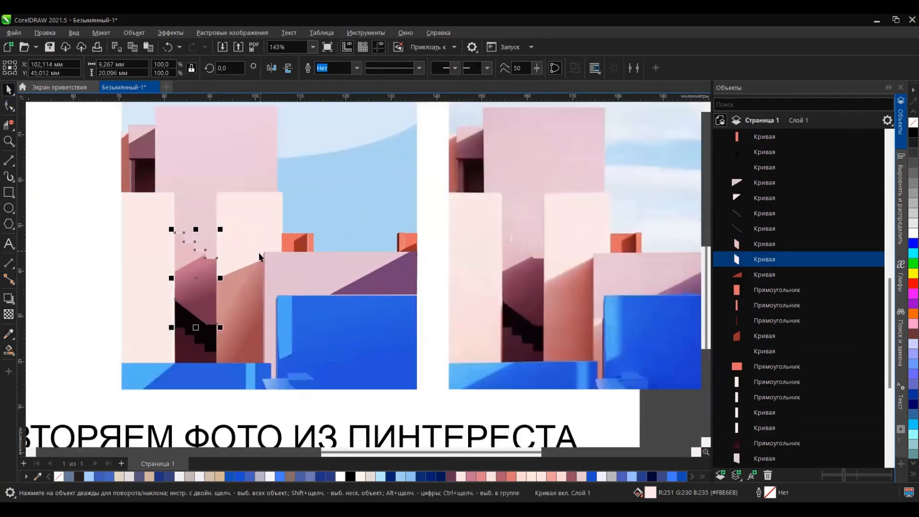
Step: Offset the pale copy slightly to the right so it forms thin highlights along the stair risers
{"action": "scroll", "coordinate": [258, 252], "scroll_direction": "up", "scroll_amount": 5}
{"action": "left_click_drag", "start_coordinate": [117, 330], "coordinate": [121, 331]}
{"action": "scroll", "coordinate": [119, 203], "scroll_direction": "up", "scroll_amount": 7}
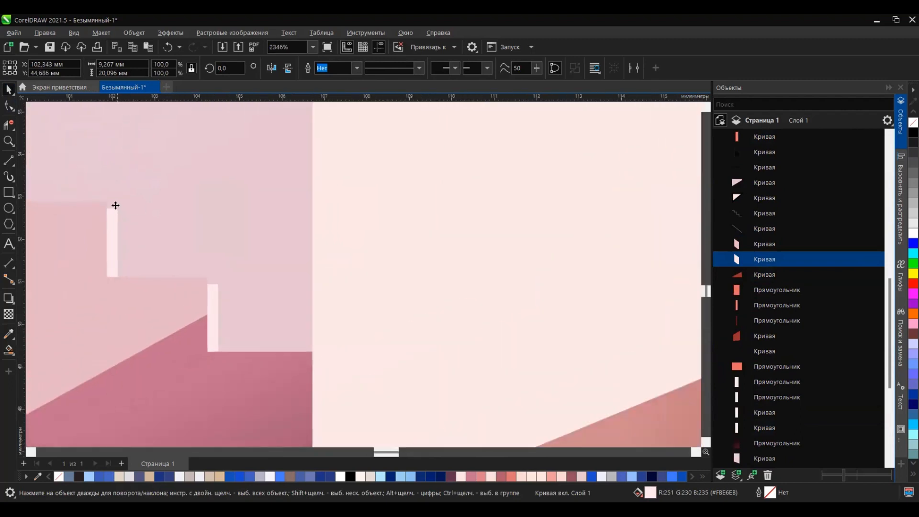
{"action": "left_click_drag", "start_coordinate": [115, 205], "coordinate": [135, 200]}
{"action": "scroll", "coordinate": [153, 207], "scroll_direction": "down", "scroll_amount": 6}
{"action": "left_click", "coordinate": [135, 200]}
{"action": "left_click_drag", "start_coordinate": [229, 345], "coordinate": [228, 349]}
Step: Adjust the pale copy's nodes so its treads line up with the steps of the pink wall
{"action": "key", "text": "F10"}
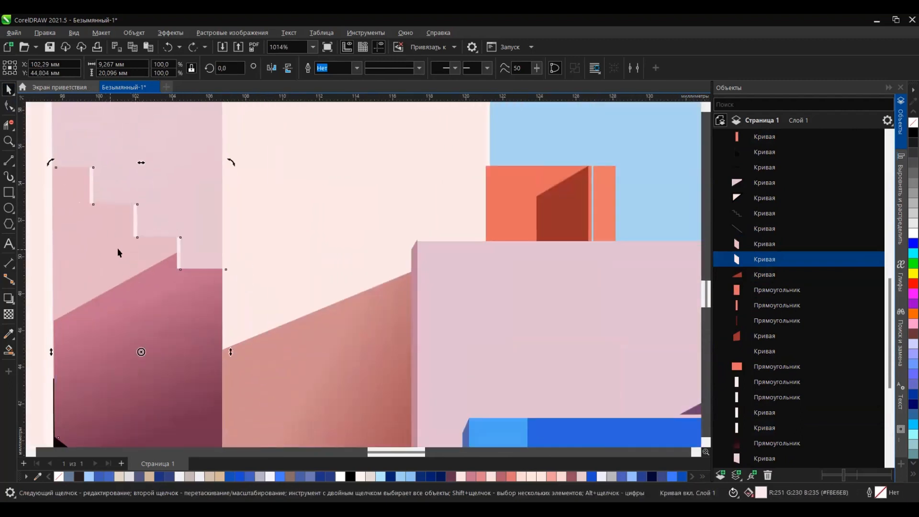
{"action": "scroll", "coordinate": [45, 159], "scroll_direction": "up", "scroll_amount": 3}
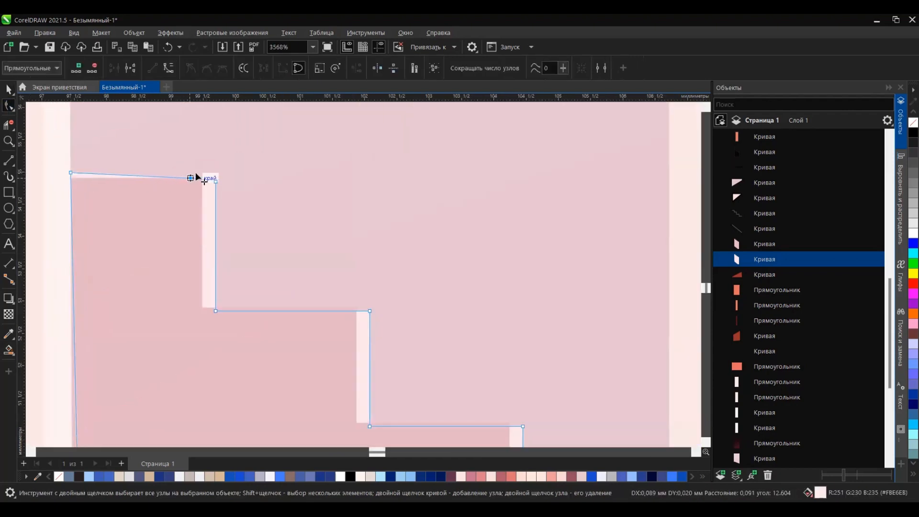
{"action": "scroll", "coordinate": [204, 229], "scroll_direction": "down", "scroll_amount": 3}
{"action": "scroll", "coordinate": [237, 297], "scroll_direction": "up", "scroll_amount": 2}
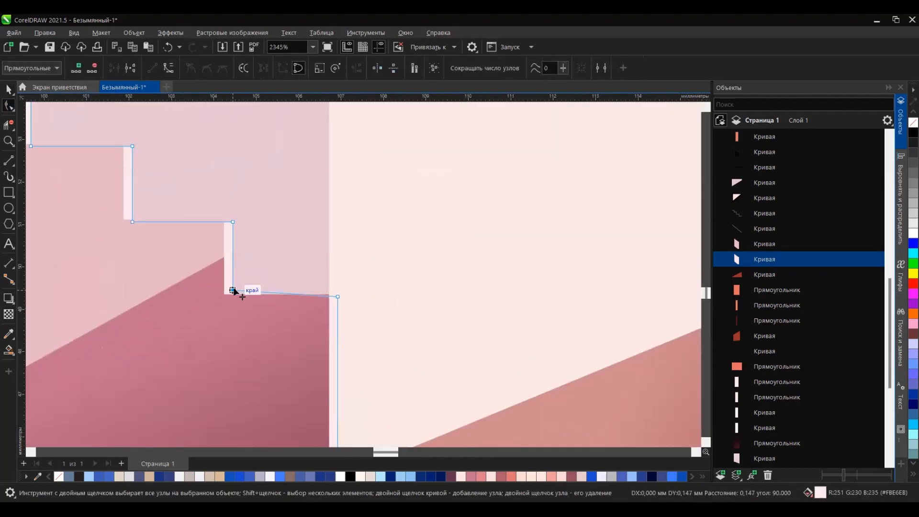
{"action": "scroll", "coordinate": [236, 292], "scroll_direction": "down", "scroll_amount": 6}
{"action": "key", "text": "space"}
Step: Delete the pink building's reference photo
{"action": "scroll", "coordinate": [576, 156], "scroll_direction": "up", "scroll_amount": 2}
{"action": "left_click", "coordinate": [509, 215]}
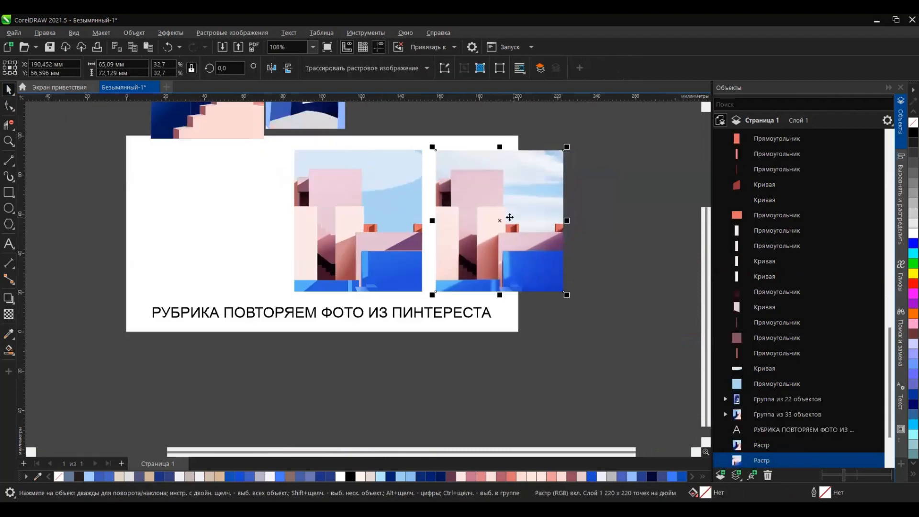
{"action": "key", "text": "Delete"}
Step: Group all objects of the pink building illustration and move the group to the right side of the page
{"action": "scroll", "coordinate": [493, 225], "scroll_direction": "down", "scroll_amount": 3}
{"action": "scroll", "coordinate": [459, 188], "scroll_direction": "up", "scroll_amount": 2}
{"action": "left_click_drag", "start_coordinate": [460, 165], "coordinate": [299, 298]}
{"action": "key", "text": "ctrl+g"}
{"action": "left_click_drag", "start_coordinate": [420, 238], "coordinate": [478, 238]}
Step: Place the blue arch illustration and the staircase illustration on the page beside the pink building
{"action": "left_click", "coordinate": [352, 131]}
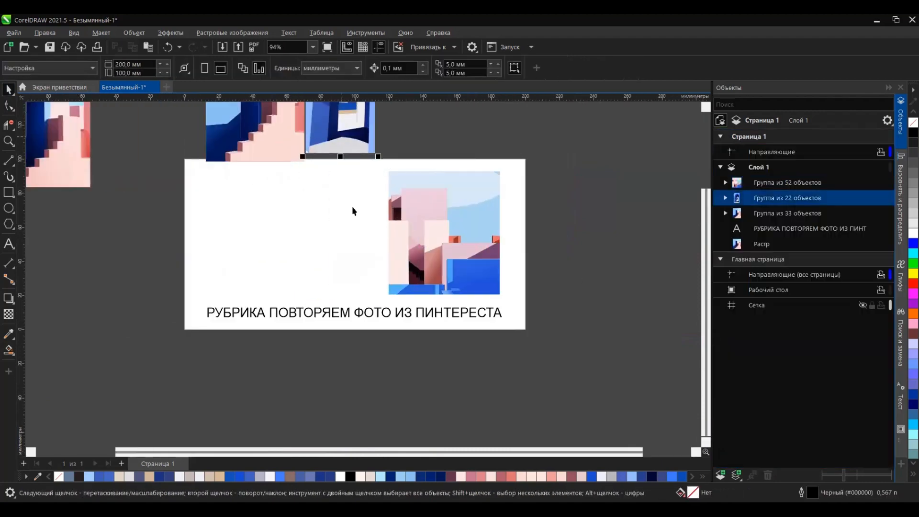
{"action": "scroll", "coordinate": [352, 206], "scroll_direction": "down", "scroll_amount": 2}
{"action": "scroll", "coordinate": [353, 146], "scroll_direction": "up", "scroll_amount": 1}
{"action": "left_click_drag", "start_coordinate": [358, 143], "coordinate": [360, 271]}
{"action": "left_click_drag", "start_coordinate": [271, 165], "coordinate": [258, 276]}
Step: Align the arch and pink building illustrations by their bottom edges and all three illustrations by their top edges
{"action": "left_click_drag", "start_coordinate": [532, 197], "coordinate": [306, 345]}
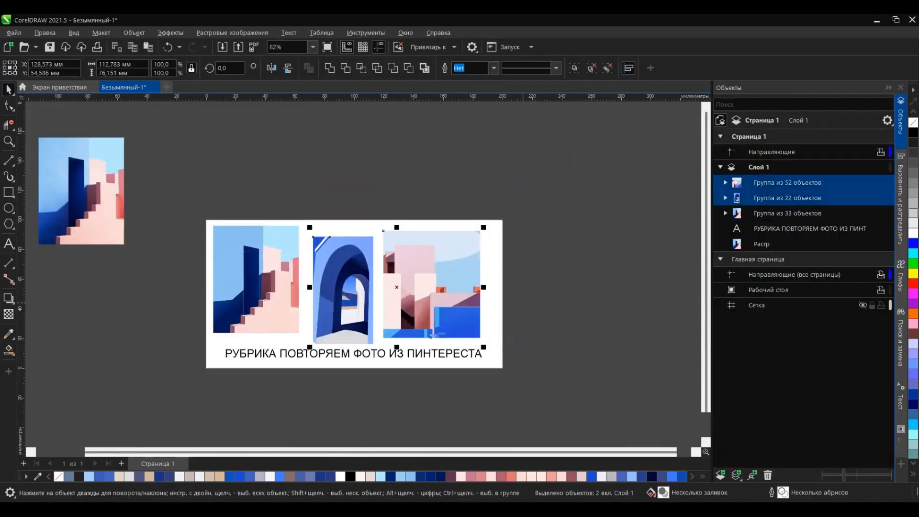
{"action": "left_click", "coordinate": [901, 206]}
{"action": "left_click", "coordinate": [817, 118]}
{"action": "left_click_drag", "start_coordinate": [379, 202], "coordinate": [198, 346]}
{"action": "left_click", "coordinate": [785, 119]}
{"action": "left_click", "coordinate": [551, 230]}
Step: Shift the arch illustration slightly left to even out the gaps between the three pictures
{"action": "scroll", "coordinate": [343, 317], "scroll_direction": "up", "scroll_amount": 1}
{"action": "left_click", "coordinate": [343, 321]}
{"action": "scroll", "coordinate": [342, 321], "scroll_direction": "up", "scroll_amount": 2}
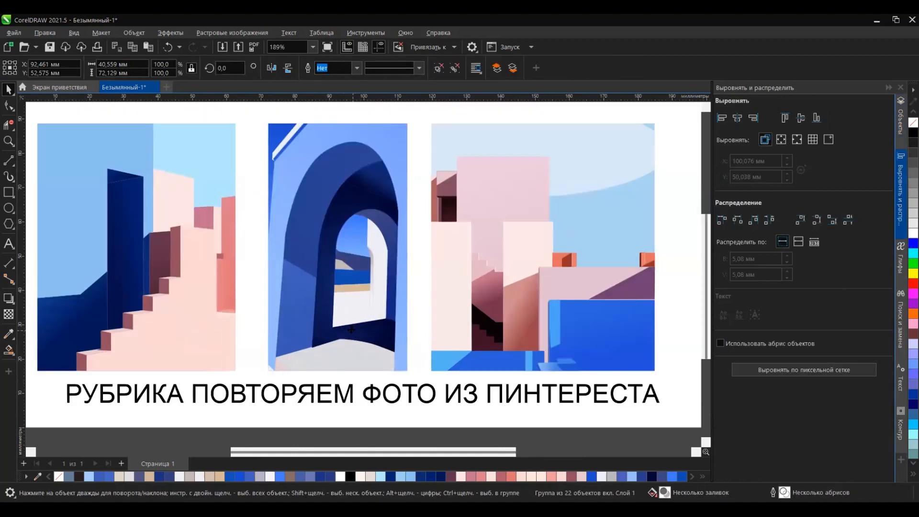
{"action": "scroll", "coordinate": [457, 303], "scroll_direction": "down", "scroll_amount": 1}
{"action": "scroll", "coordinate": [457, 303], "scroll_direction": "down", "scroll_amount": 3}
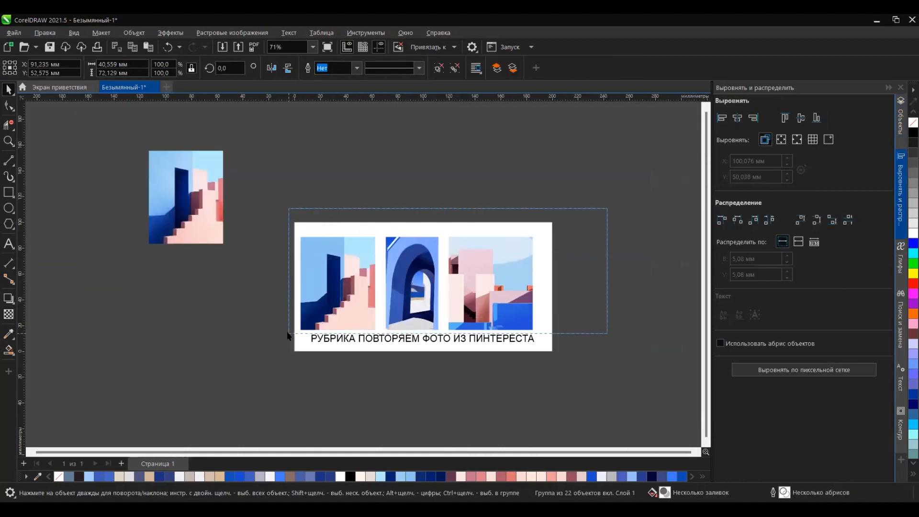
Step: Centre the row of three illustrations and the caption beneath it horizontally on the page
{"action": "scroll", "coordinate": [454, 385], "scroll_direction": "up", "scroll_amount": 4}
{"action": "left_click", "coordinate": [428, 376]}
{"action": "scroll", "coordinate": [428, 377], "scroll_direction": "down", "scroll_amount": 4}
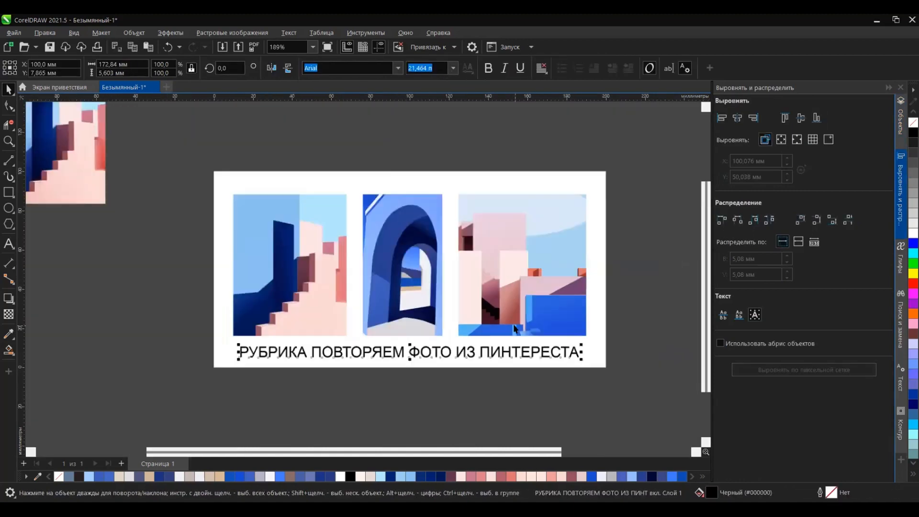
Step: Delete the remaining staircase reference photo outside the page
{"action": "left_click", "coordinate": [103, 190]}
{"action": "scroll", "coordinate": [365, 352], "scroll_direction": "down", "scroll_amount": 1}
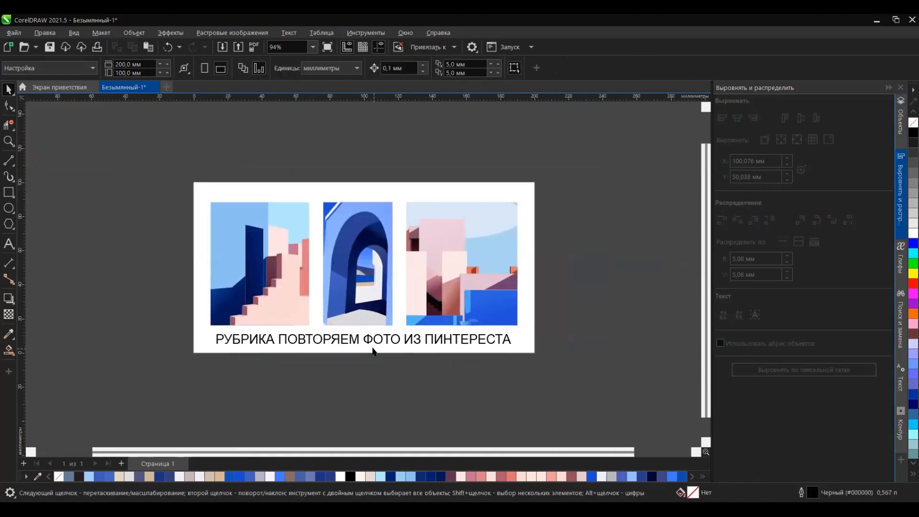
Step: Save the document as ПИНТАРЕСТ in CDR format in the работа folder on drive D
{"action": "key", "text": "ctrl+s"}
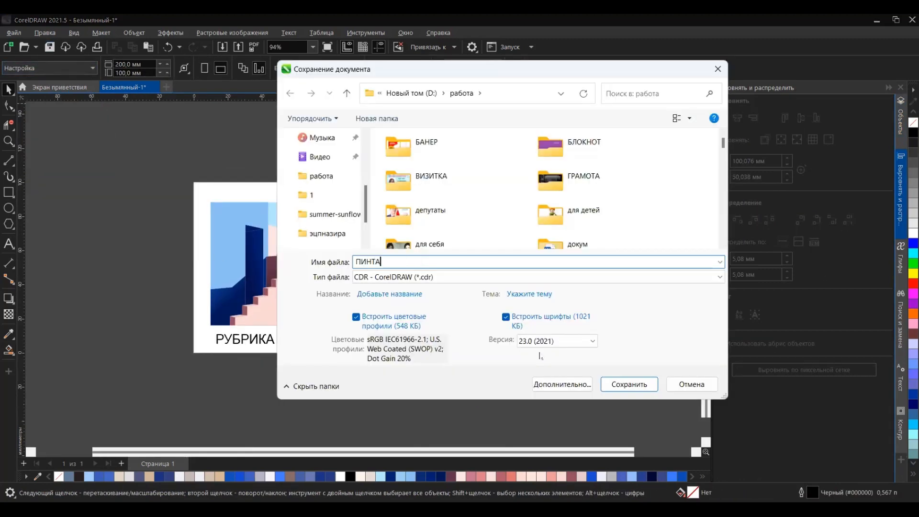
{"action": "key", "text": "Return"}
{"action": "left_click", "coordinate": [449, 341]}
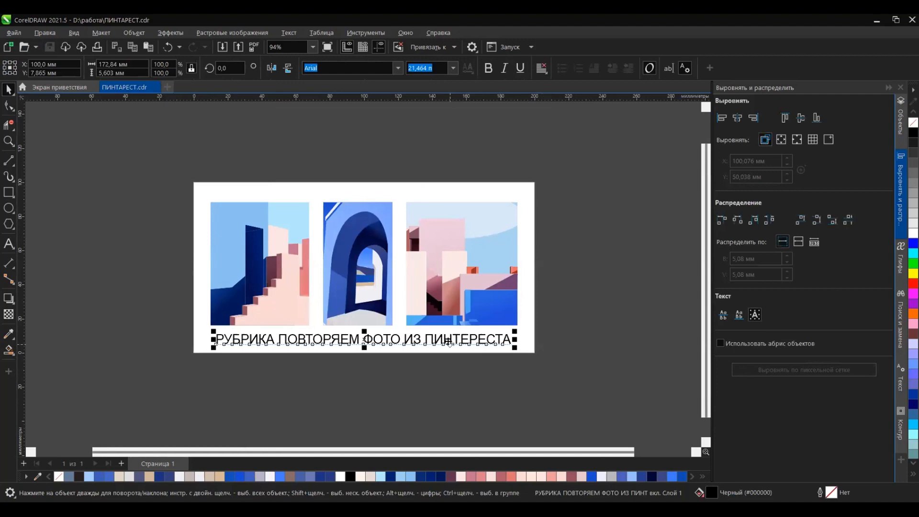
{"action": "left_click", "coordinate": [136, 124]}
Step: Create a new document with a 200 × 200 mm page
{"action": "left_click", "coordinate": [167, 87]}
{"action": "key", "text": "Escape"}
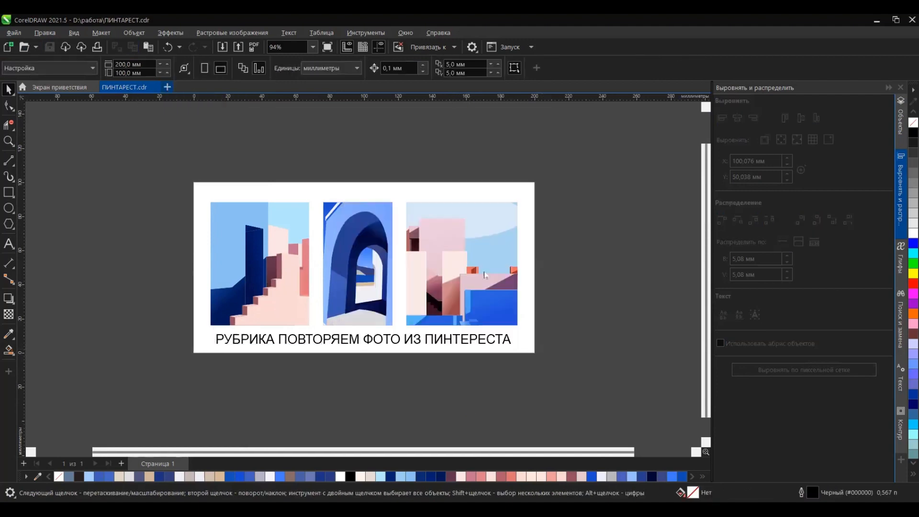
{"action": "key", "text": "ctrl+n"}
{"action": "key", "text": "Return"}
Step: Switch to File Explorer, open the работа folder on drive D and show its contents as large thumbnails
{"action": "key", "text": "alt+Tab"}
{"action": "scroll", "coordinate": [429, 254], "scroll_direction": "down", "scroll_amount": 8}
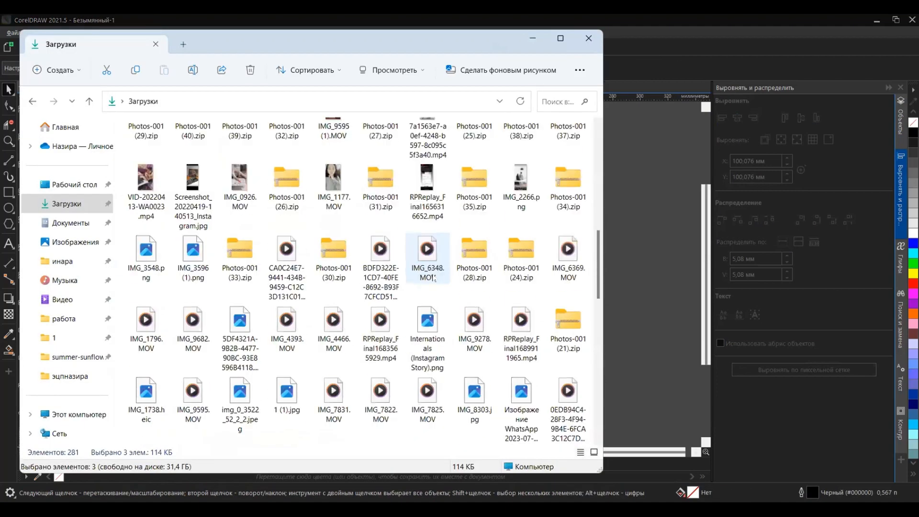
{"action": "left_click", "coordinate": [64, 319]}
{"action": "left_click", "coordinate": [220, 101]}
{"action": "scroll", "coordinate": [207, 335], "scroll_direction": "down", "scroll_amount": 10}
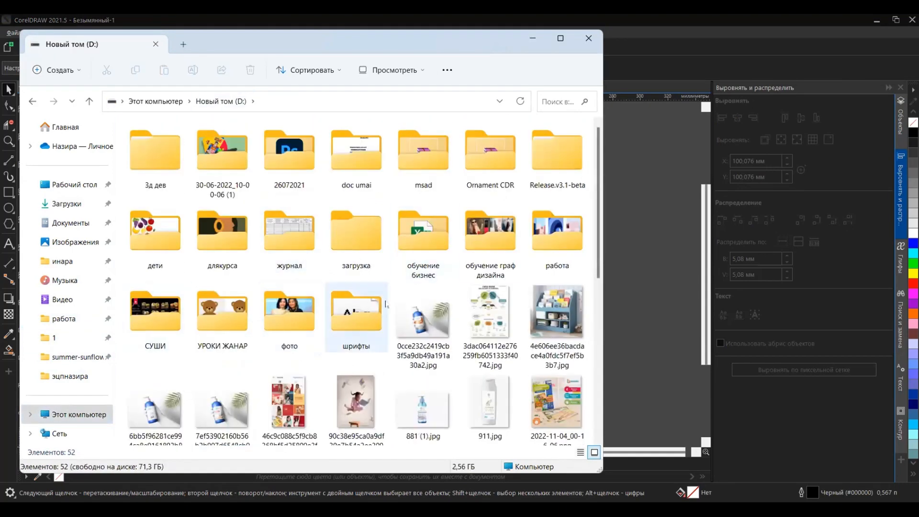
{"action": "double_click", "coordinate": [557, 233]}
{"action": "left_click", "coordinate": [559, 39]}
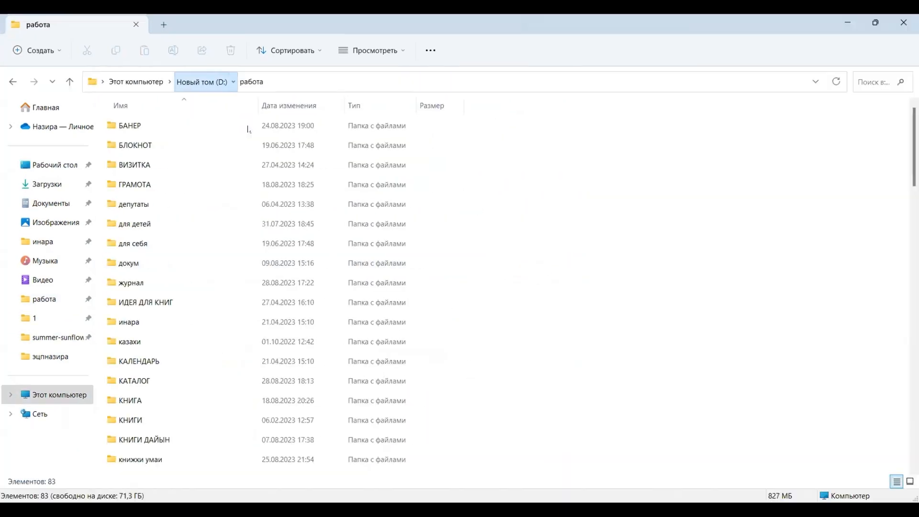
{"action": "left_click", "coordinate": [201, 81]}
{"action": "left_click", "coordinate": [251, 81]}
{"action": "left_click", "coordinate": [372, 51]}
{"action": "left_click", "coordinate": [375, 79]}
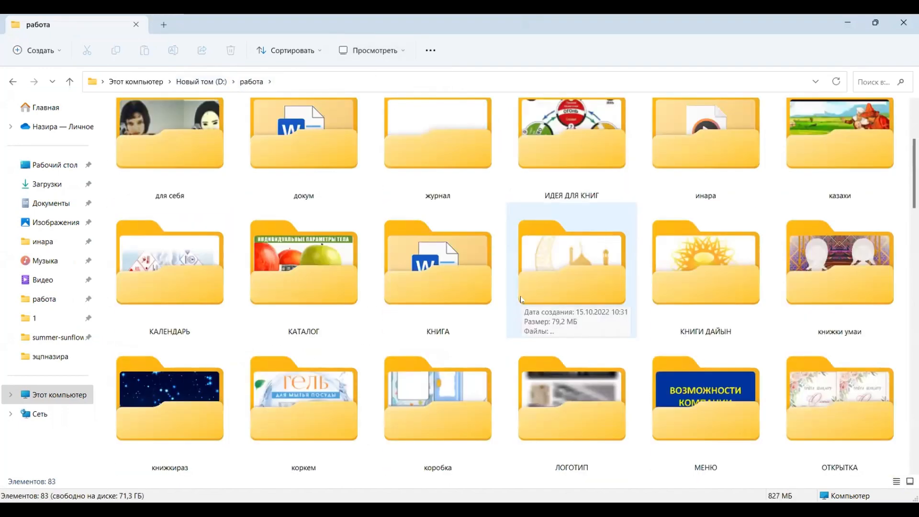
Step: Look through the thumbnails of folders and design files in the работа folder
{"action": "scroll", "coordinate": [521, 299], "scroll_direction": "down", "scroll_amount": 10}
{"action": "scroll", "coordinate": [522, 299], "scroll_direction": "down", "scroll_amount": 15}
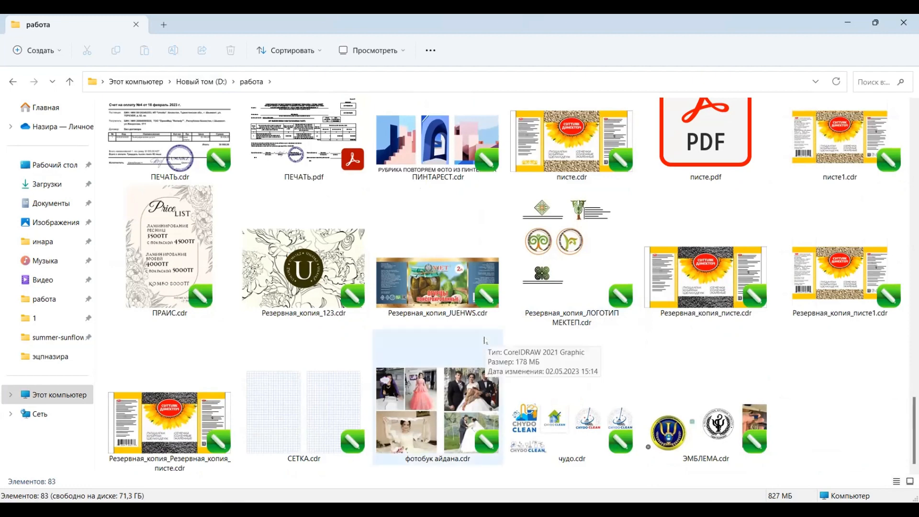
{"action": "scroll", "coordinate": [485, 340], "scroll_direction": "up", "scroll_amount": 4}
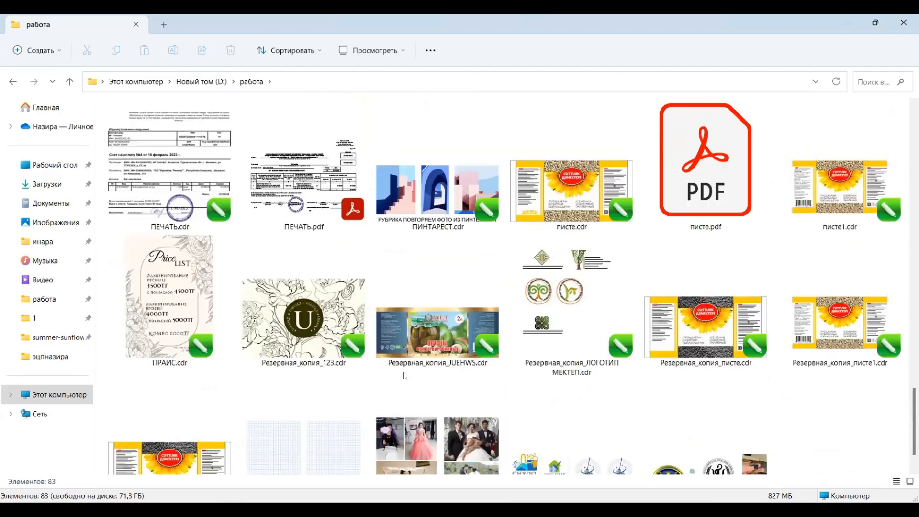
{"action": "scroll", "coordinate": [587, 366], "scroll_direction": "down", "scroll_amount": 2}
{"action": "scroll", "coordinate": [470, 380], "scroll_direction": "up", "scroll_amount": 5}
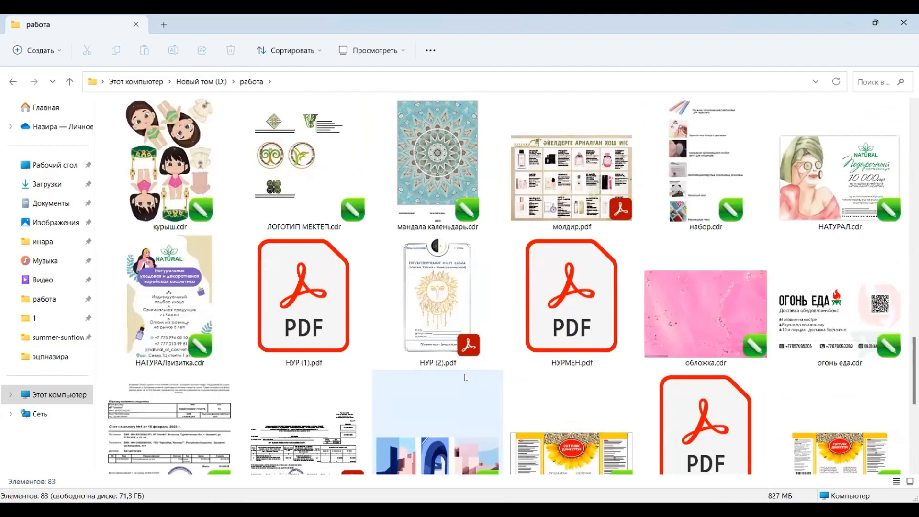
{"action": "scroll", "coordinate": [471, 380], "scroll_direction": "up", "scroll_amount": 7}
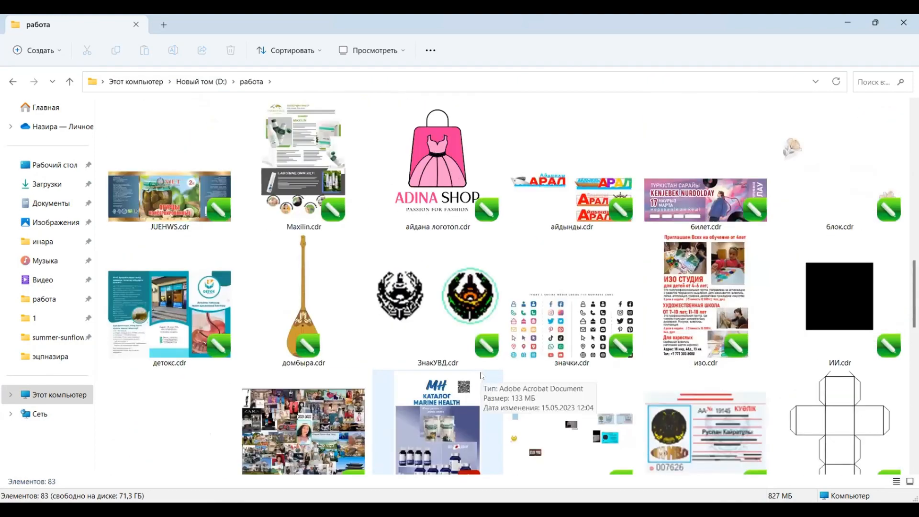
{"action": "scroll", "coordinate": [483, 376], "scroll_direction": "up", "scroll_amount": 5}
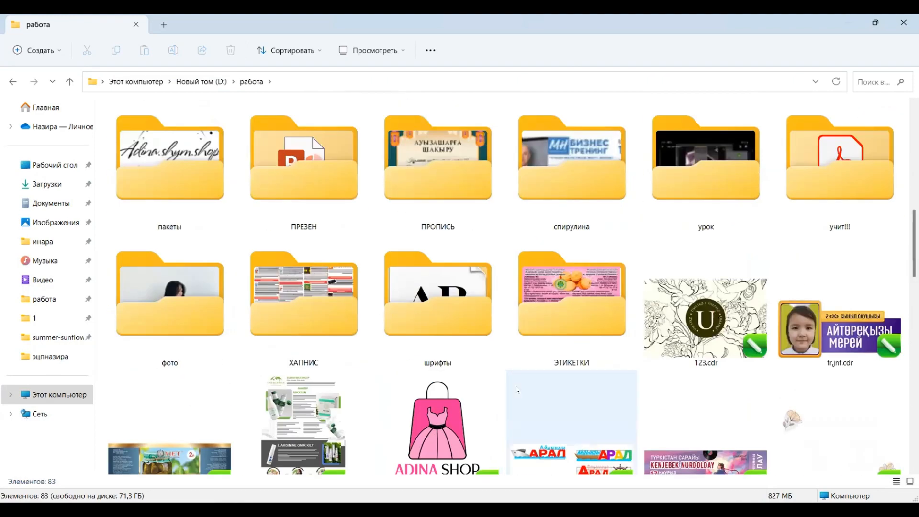
{"action": "scroll", "coordinate": [474, 382], "scroll_direction": "up", "scroll_amount": 3}
{"action": "scroll", "coordinate": [465, 390], "scroll_direction": "up", "scroll_amount": 7}
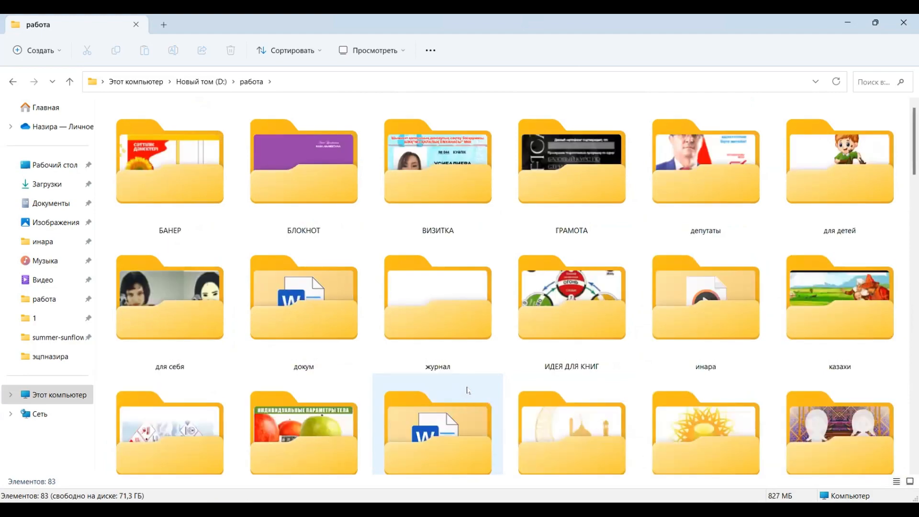
{"action": "scroll", "coordinate": [468, 392], "scroll_direction": "down", "scroll_amount": 10}
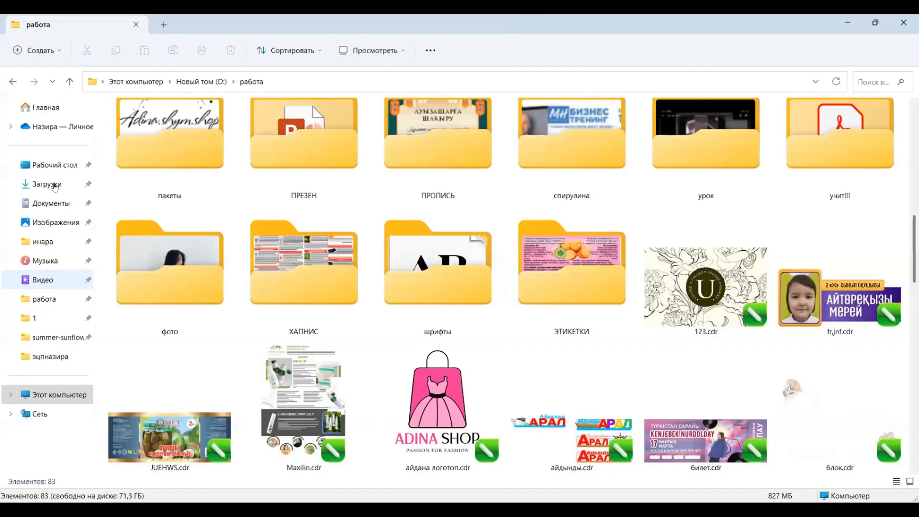
Step: Bring the "CorelDraw ВИЗИТКА" cover image from the Загрузки folder into the new document
{"action": "left_click", "coordinate": [47, 183]}
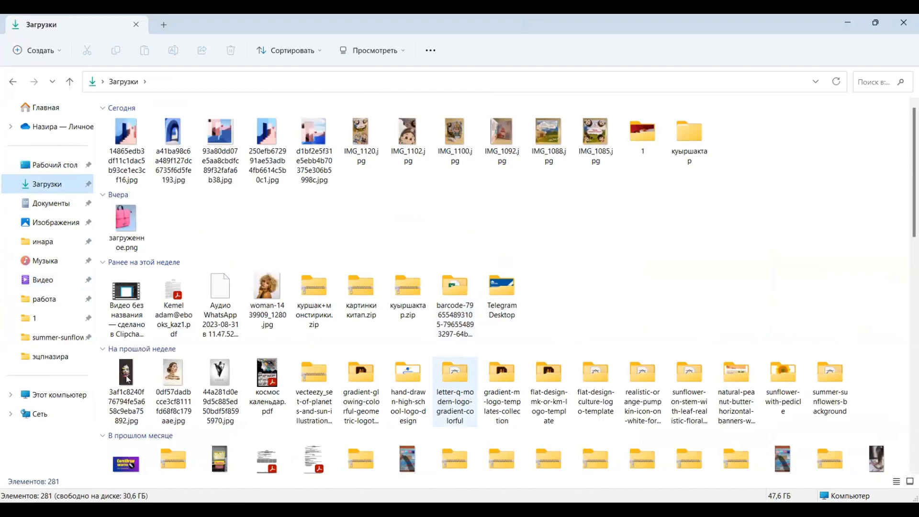
{"action": "scroll", "coordinate": [455, 393], "scroll_direction": "down", "scroll_amount": 4}
{"action": "left_click", "coordinate": [123, 205]}
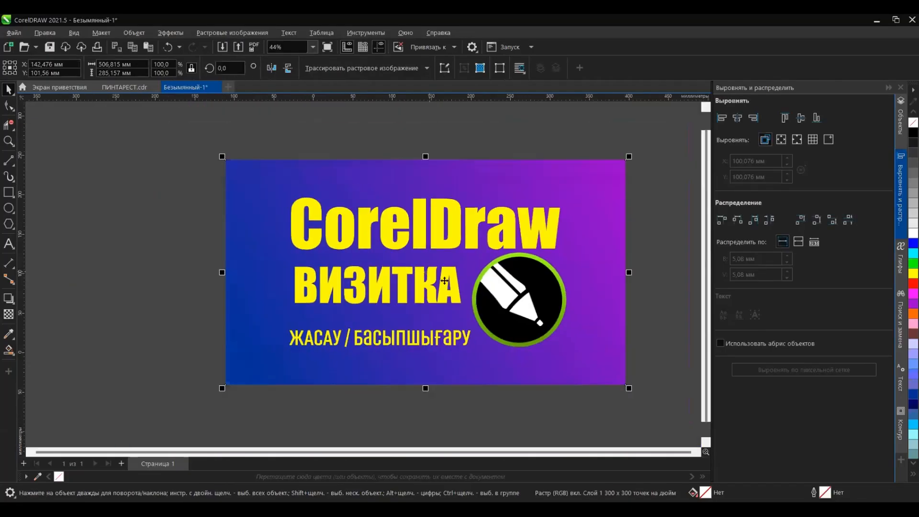
Step: Scale the imported cover image proportionally to a height of 120 mm
{"action": "left_click_drag", "start_coordinate": [134, 73], "coordinate": [45, 112]}
{"action": "type", "text": "10"}
{"action": "key", "text": "Return"}
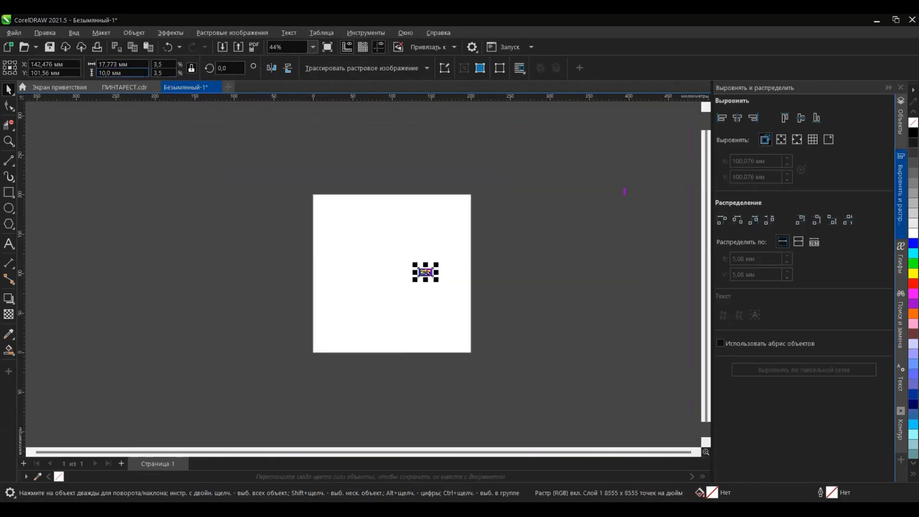
{"action": "left_click_drag", "start_coordinate": [125, 74], "coordinate": [9, 90]}
{"action": "type", "text": "120"}
{"action": "key", "text": "Return"}
Step: Shift the cover image towards the page's left edge and set its height to 150 mm
{"action": "left_click_drag", "start_coordinate": [443, 244], "coordinate": [266, 259]}
{"action": "left_click_drag", "start_coordinate": [132, 74], "coordinate": [45, 90]}
{"action": "type", "text": "150"}
{"action": "key", "text": "Return"}
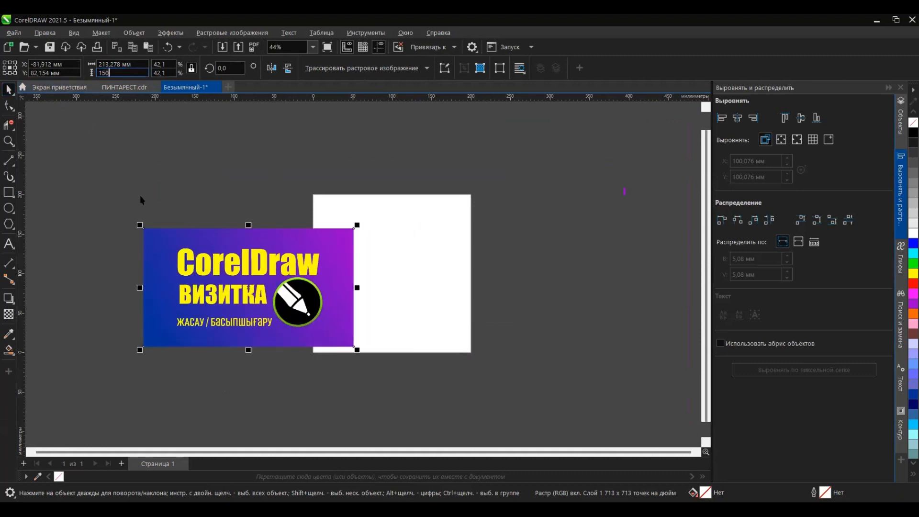
Step: Set the page size to 267 × 150 mm and move the cover image off the page to its right
{"action": "left_click", "coordinate": [141, 193]}
{"action": "left_click", "coordinate": [184, 239]}
{"action": "left_click", "coordinate": [168, 144]}
{"action": "left_click_drag", "start_coordinate": [139, 64], "coordinate": [32, 92]}
{"action": "type", "text": "267"}
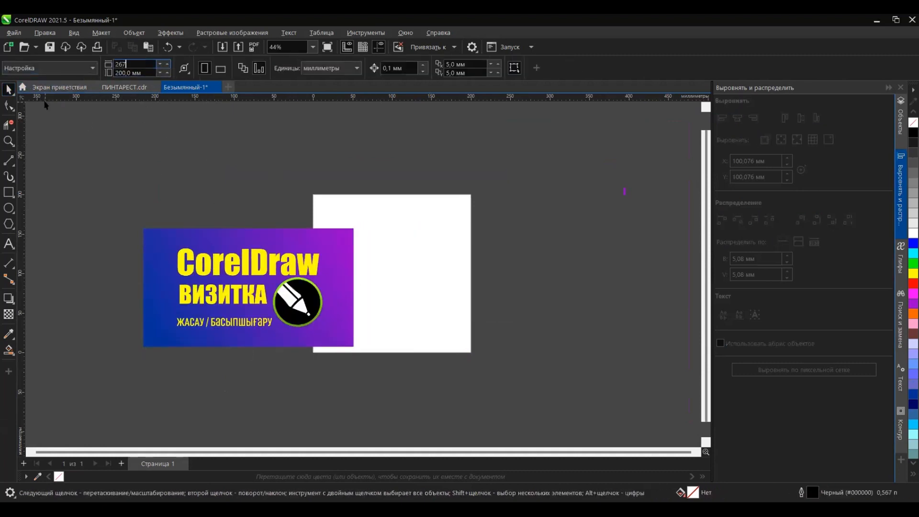
{"action": "key", "text": "Return"}
{"action": "type", "text": "150"}
{"action": "key", "text": "Return"}
{"action": "left_click_drag", "start_coordinate": [297, 229], "coordinate": [728, 148]}
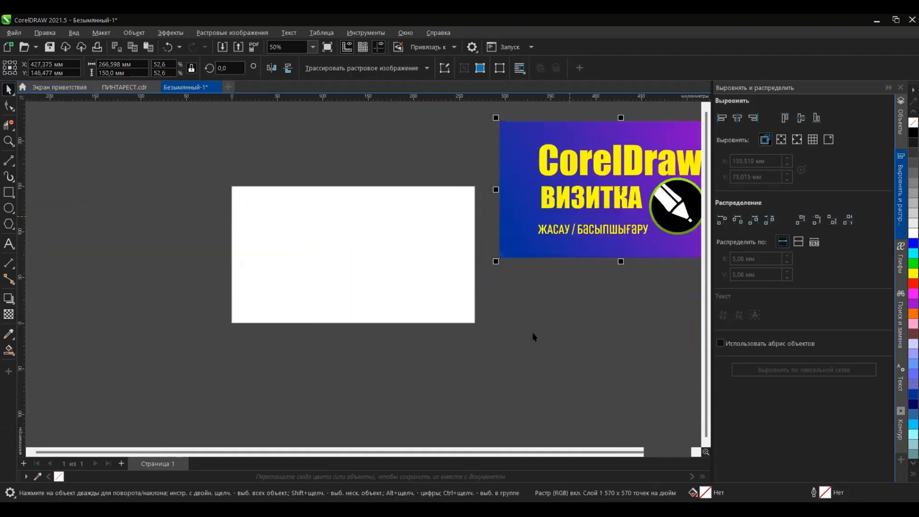
{"action": "left_click", "coordinate": [533, 335]}
Step: Copy the three illustrations and the caption from ПИНТАРЕСТ.cdr and paste them into the new document
{"action": "left_click", "coordinate": [126, 87]}
{"action": "left_click_drag", "start_coordinate": [574, 161], "coordinate": [145, 382]}
{"action": "key", "text": "ctrl+c"}
{"action": "left_click", "coordinate": [188, 87]}
{"action": "key", "text": "ctrl+v"}
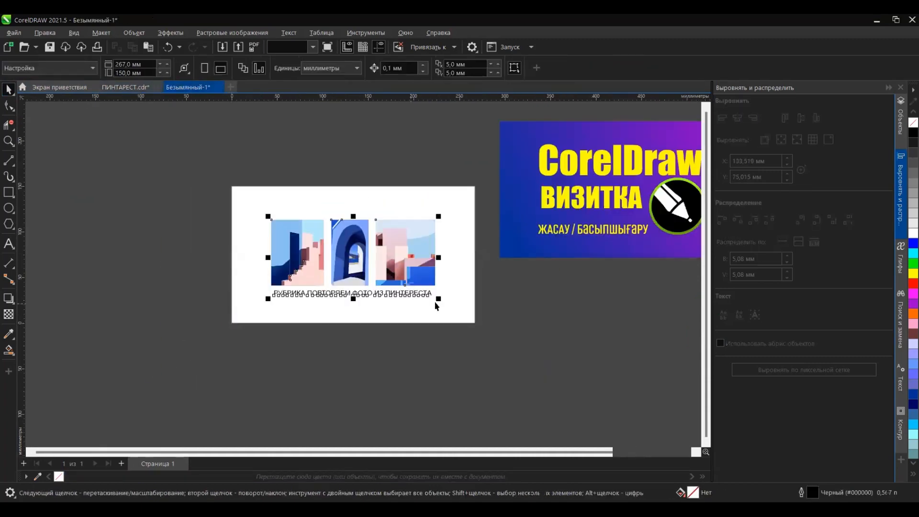
Step: Enlarge the row of three illustrations to nearly the page width and place the caption centred beneath it
{"action": "scroll", "coordinate": [420, 301], "scroll_direction": "up", "scroll_amount": 1}
{"action": "left_click_drag", "start_coordinate": [497, 183], "coordinate": [165, 308]}
{"action": "left_click_drag", "start_coordinate": [406, 285], "coordinate": [477, 292]}
{"action": "left_click", "coordinate": [459, 311]}
{"action": "left_click", "coordinate": [338, 257]}
{"action": "left_click_drag", "start_coordinate": [445, 274], "coordinate": [445, 282]}
{"action": "left_click", "coordinate": [411, 360]}
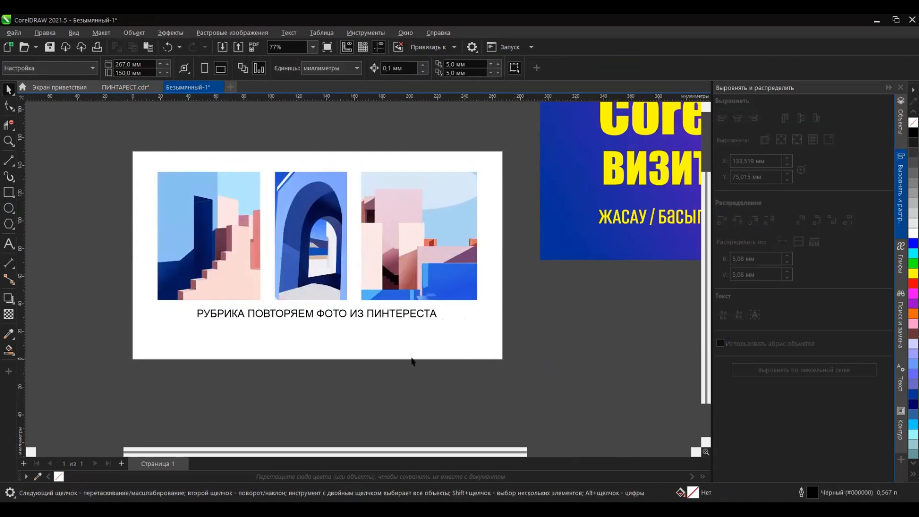
Step: Add a page-sized rectangle behind the artwork and fill it with black
{"action": "double_click", "coordinate": [9, 192]}
{"action": "left_click", "coordinate": [913, 404]}
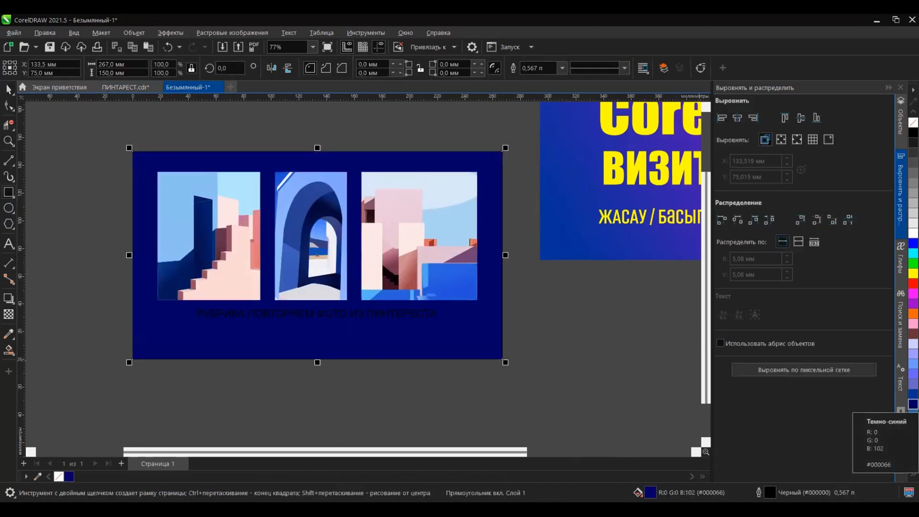
{"action": "left_click", "coordinate": [914, 133]}
{"action": "left_click", "coordinate": [9, 90]}
Step: Change the caption's font to Candara and its fill to white
{"action": "left_click", "coordinate": [278, 325]}
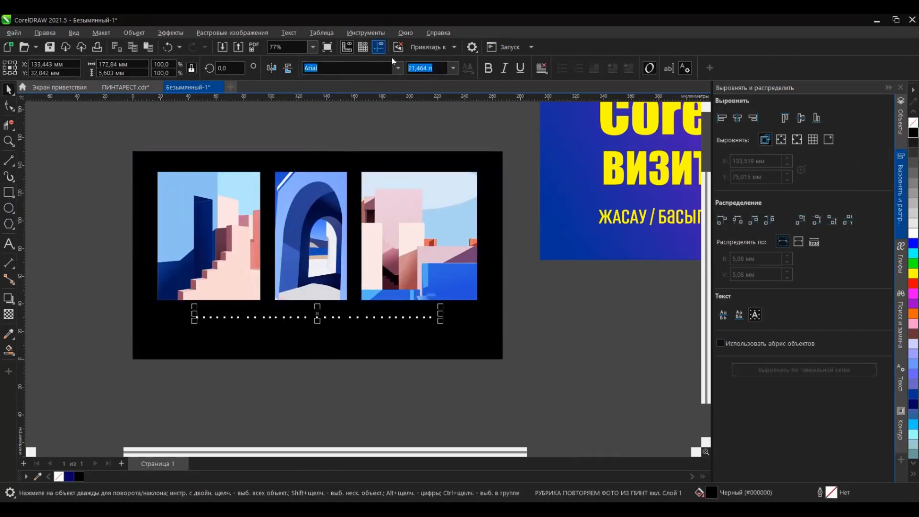
{"action": "left_click", "coordinate": [398, 68]}
{"action": "left_click", "coordinate": [381, 132]}
{"action": "left_click", "coordinate": [914, 234]}
Step: Reduce the three illustrations slightly and move them towards the upper right of the black background
{"action": "scroll", "coordinate": [332, 318], "scroll_direction": "up", "scroll_amount": 1}
{"action": "left_click_drag", "start_coordinate": [115, 138], "coordinate": [549, 310]}
{"action": "left_click_drag", "start_coordinate": [503, 302], "coordinate": [467, 286]}
{"action": "left_click_drag", "start_coordinate": [442, 247], "coordinate": [482, 236]}
{"action": "left_click", "coordinate": [565, 297]}
Step: Place the caption under the shifted illustrations and make its text bold
{"action": "left_click_drag", "start_coordinate": [320, 306], "coordinate": [392, 286]}
{"action": "key", "text": "ctrl+z"}
{"action": "left_click", "coordinate": [314, 315]}
{"action": "left_click", "coordinate": [488, 68]}
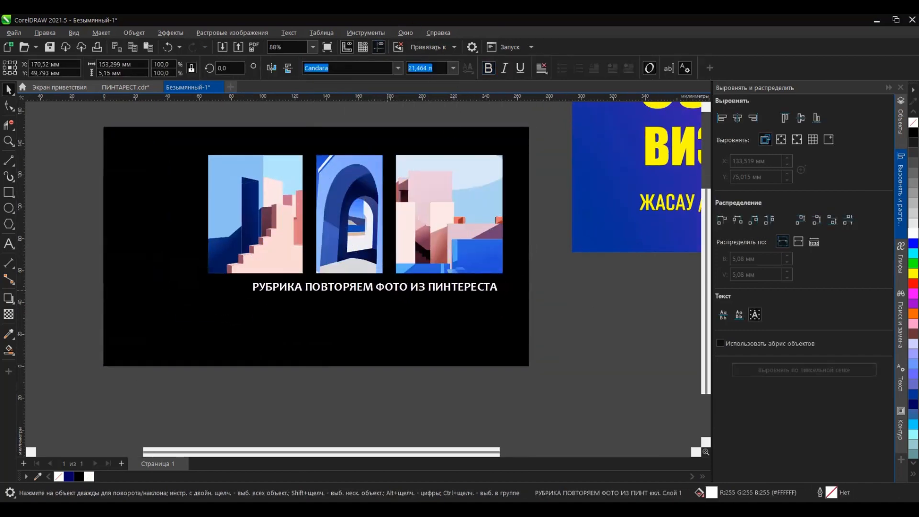
{"action": "left_click", "coordinate": [418, 381]}
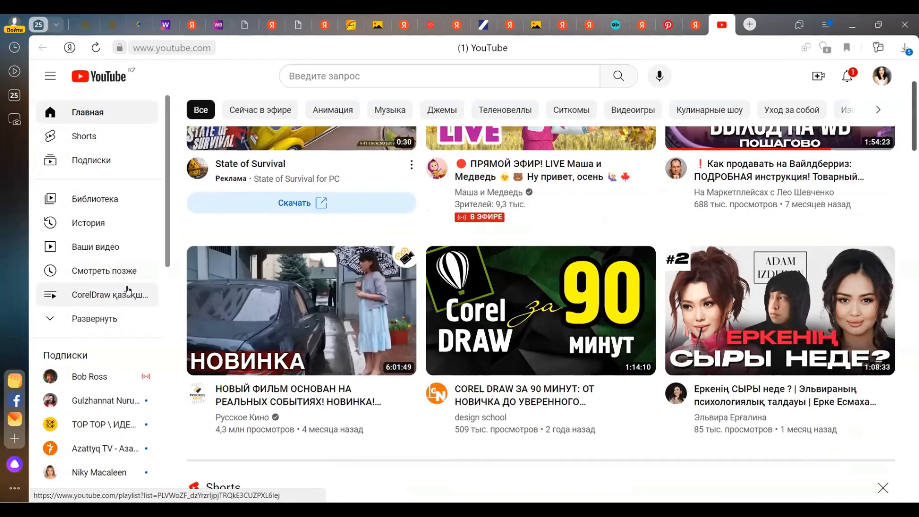
Step: Switch to YouTube in the browser and look through the home feed, the trending page and the KIMPRO channel
{"action": "scroll", "coordinate": [141, 287], "scroll_direction": "down", "scroll_amount": 1}
{"action": "scroll", "coordinate": [141, 287], "scroll_direction": "down", "scroll_amount": 3}
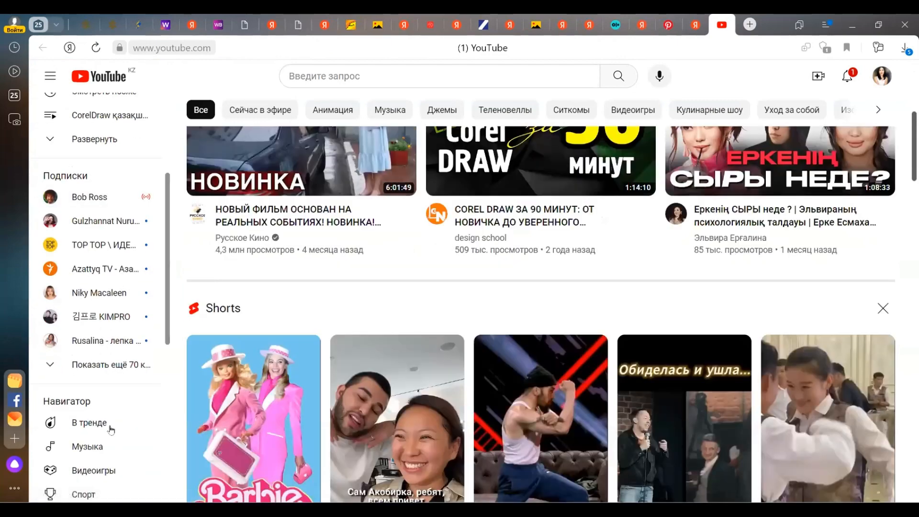
{"action": "left_click", "coordinate": [129, 423]}
{"action": "scroll", "coordinate": [340, 312], "scroll_direction": "down", "scroll_amount": 7}
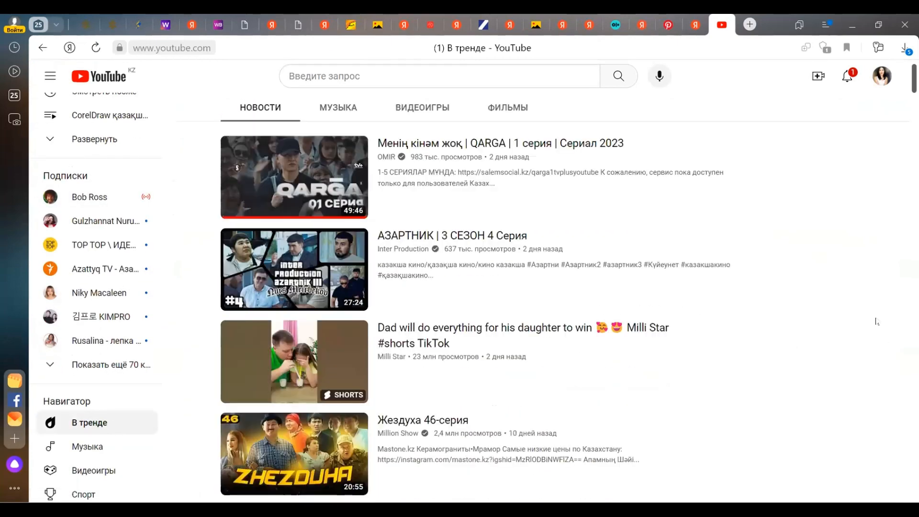
{"action": "scroll", "coordinate": [323, 267], "scroll_direction": "down", "scroll_amount": 5}
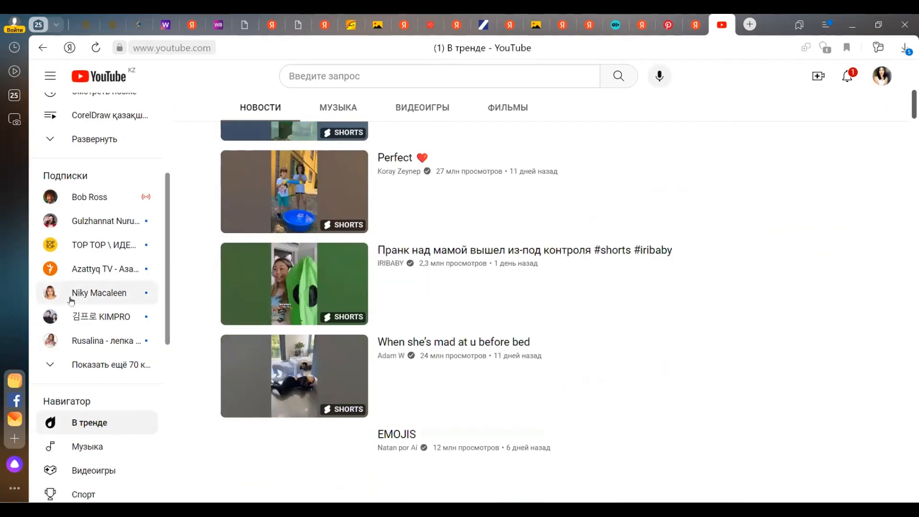
{"action": "left_click", "coordinate": [84, 314]}
{"action": "scroll", "coordinate": [287, 335], "scroll_direction": "down", "scroll_amount": 6}
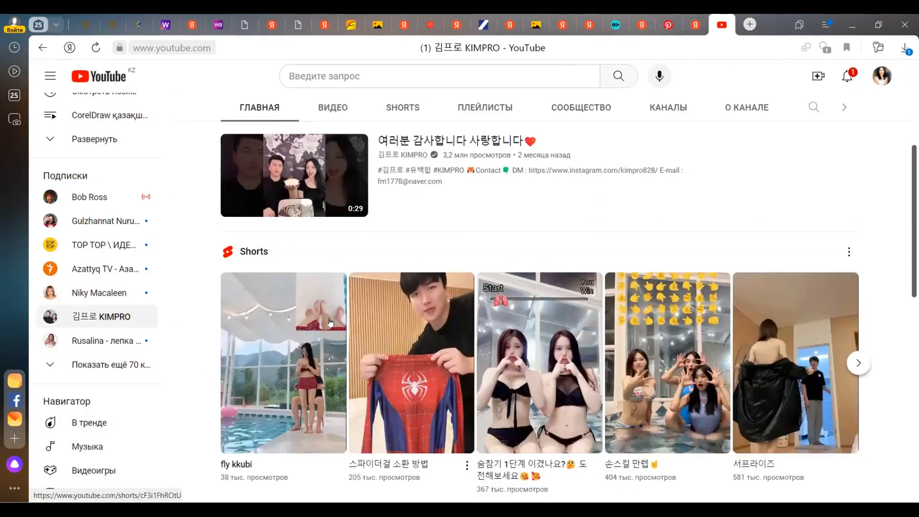
{"action": "left_click", "coordinate": [113, 313]}
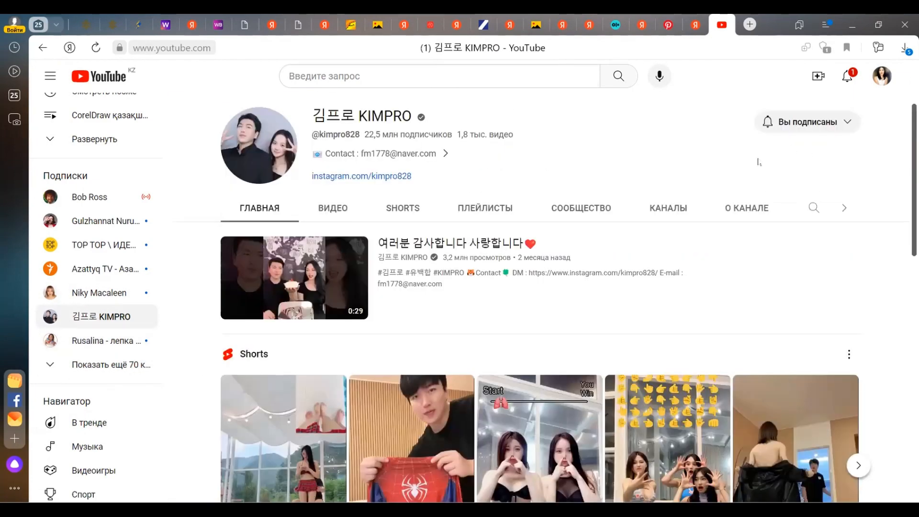
Step: Open the UMAIKZ channel, its CorelDRAW calendar video and that video's analytics
{"action": "left_click", "coordinate": [882, 76]}
{"action": "left_click", "coordinate": [732, 115]}
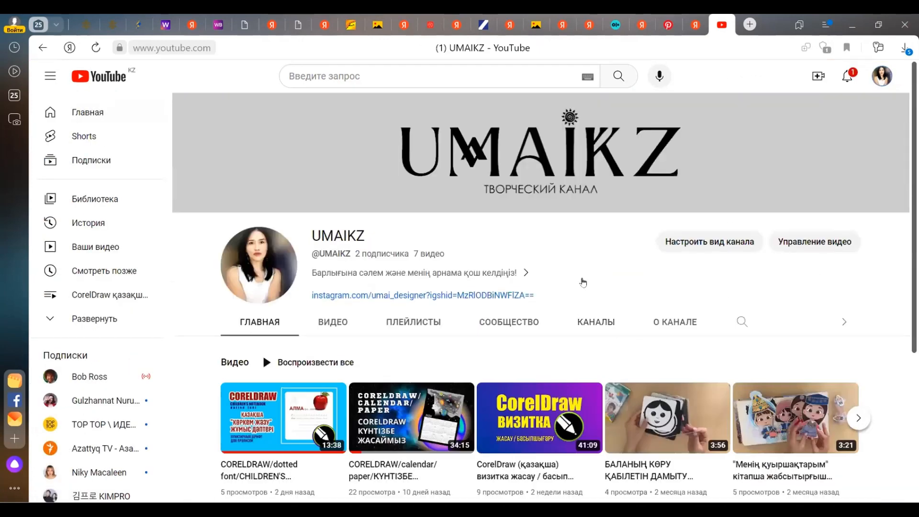
{"action": "scroll", "coordinate": [454, 399], "scroll_direction": "down", "scroll_amount": 2}
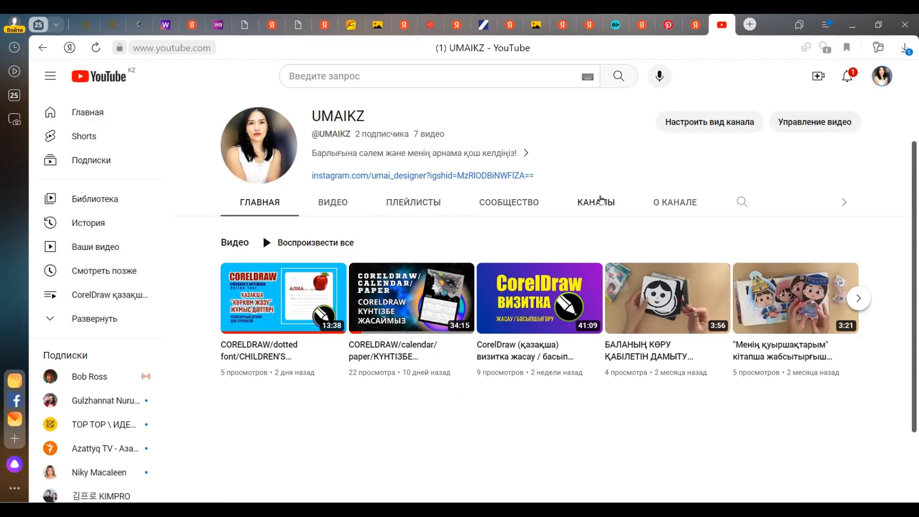
{"action": "left_click", "coordinate": [422, 301]}
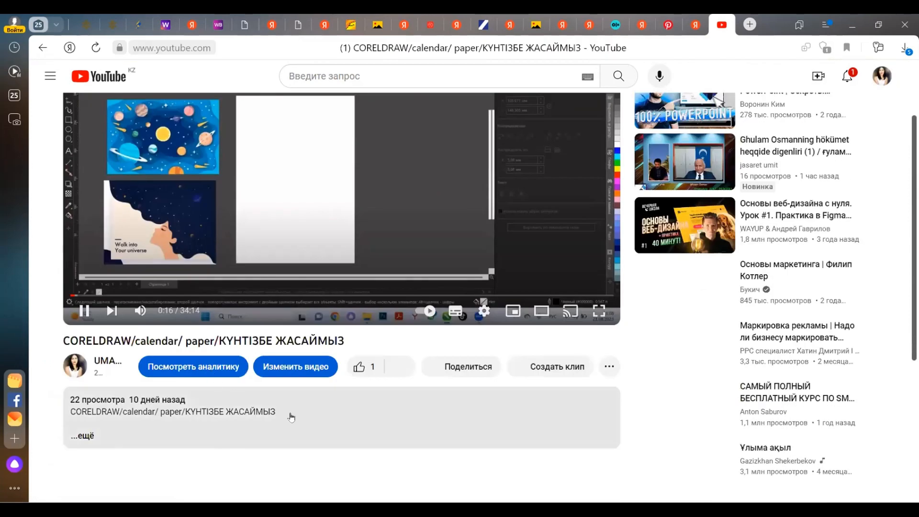
{"action": "left_click", "coordinate": [299, 379]}
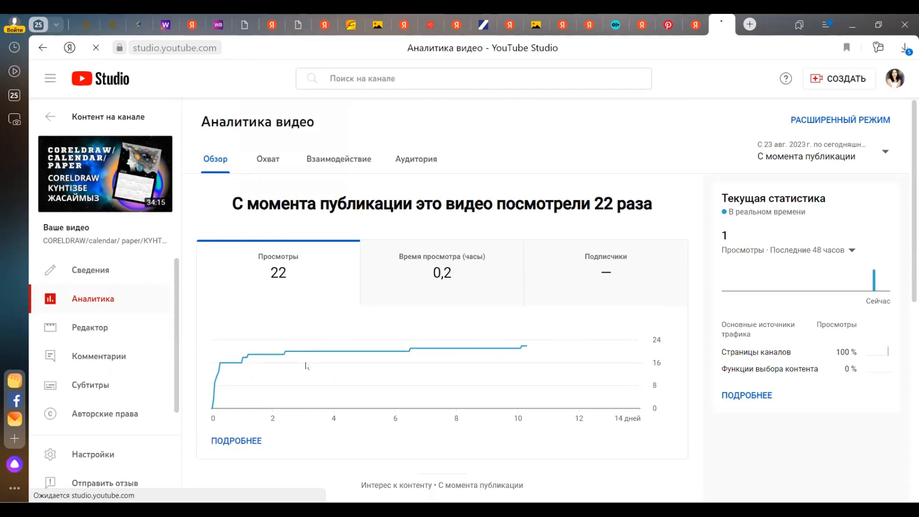
Step: Review the calendar video's audience retention and open the details of the dotted-font children's notebook video from the channel content
{"action": "scroll", "coordinate": [521, 365], "scroll_direction": "down", "scroll_amount": 3}
{"action": "scroll", "coordinate": [292, 351], "scroll_direction": "down", "scroll_amount": 3}
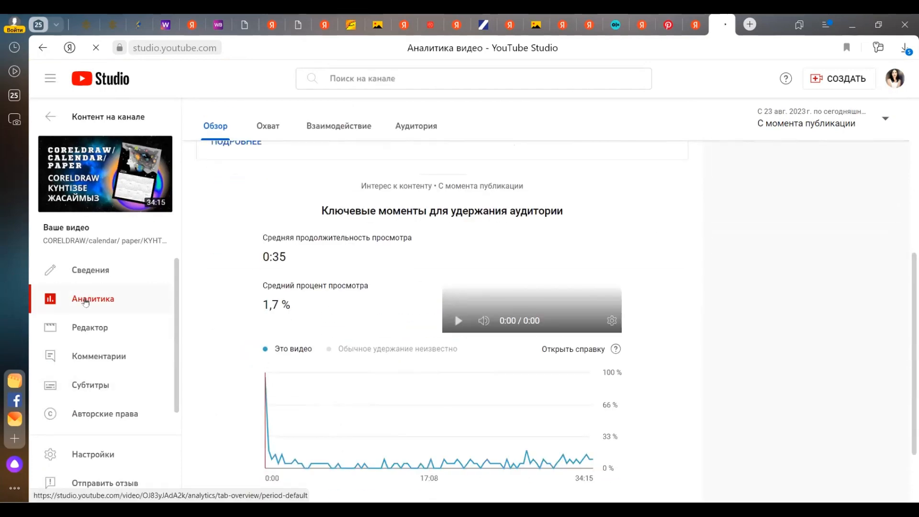
{"action": "left_click", "coordinate": [53, 117]}
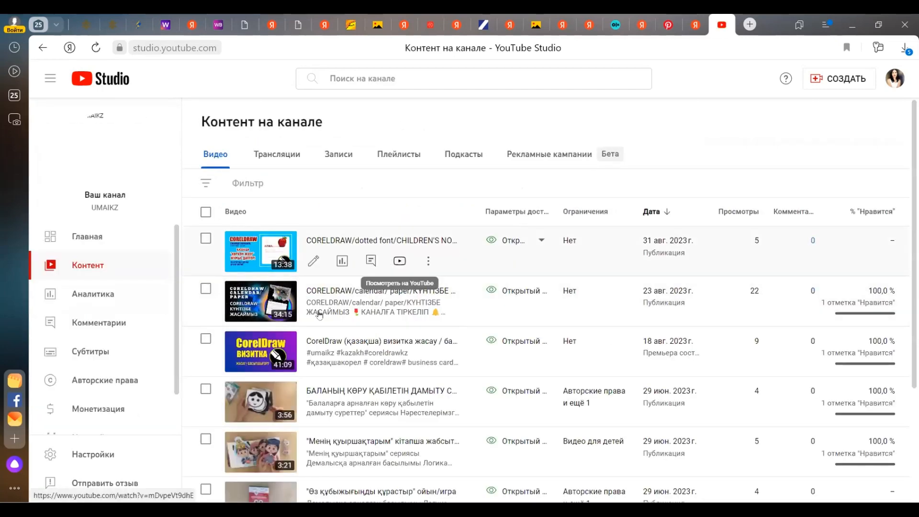
{"action": "left_click", "coordinate": [238, 252]}
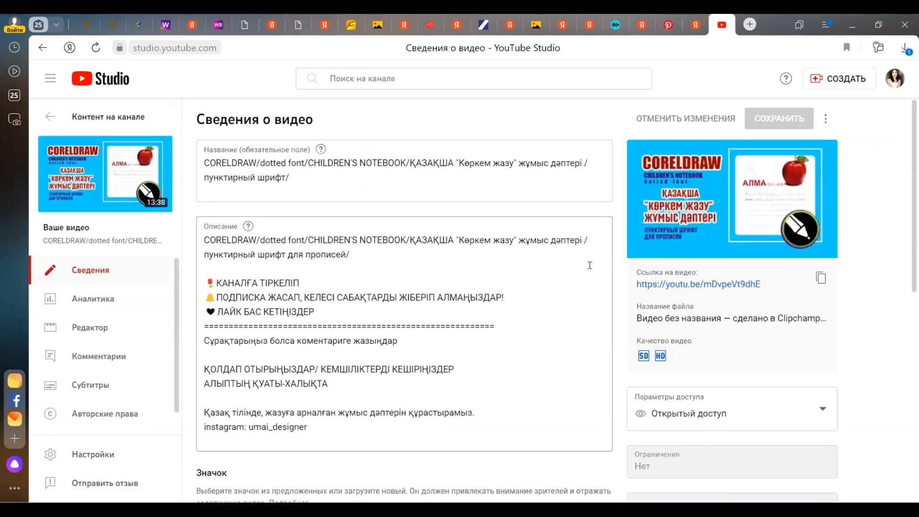
Step: Examine the notebook video's detailed analytics report, including the explanations of impressions and thumbnail click-through rate
{"action": "scroll", "coordinate": [383, 287], "scroll_direction": "down", "scroll_amount": 5}
{"action": "left_click", "coordinate": [98, 298]}
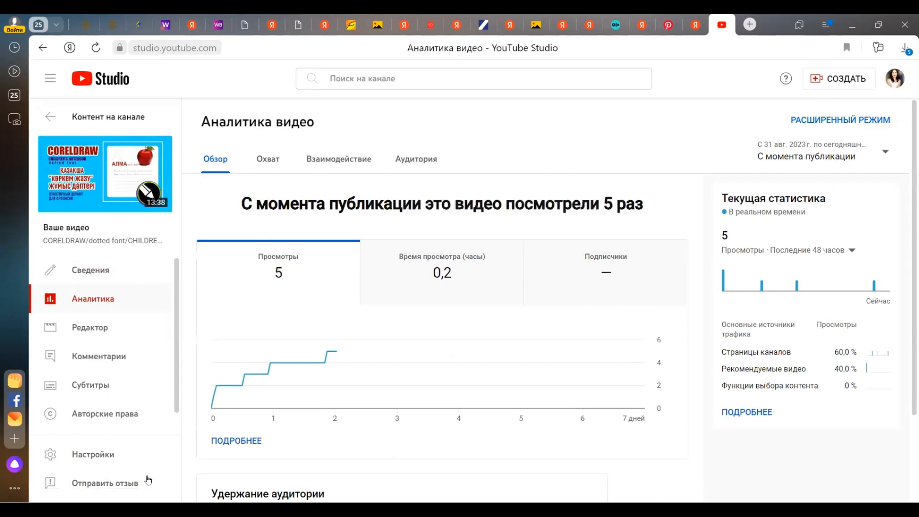
{"action": "scroll", "coordinate": [368, 372], "scroll_direction": "down", "scroll_amount": 2}
{"action": "left_click", "coordinate": [230, 332]}
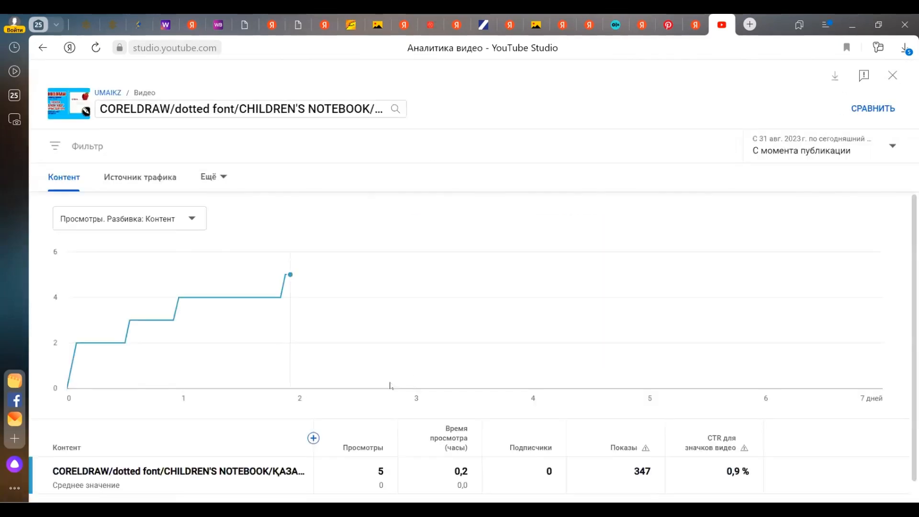
{"action": "mouse_move", "coordinate": [646, 432]}
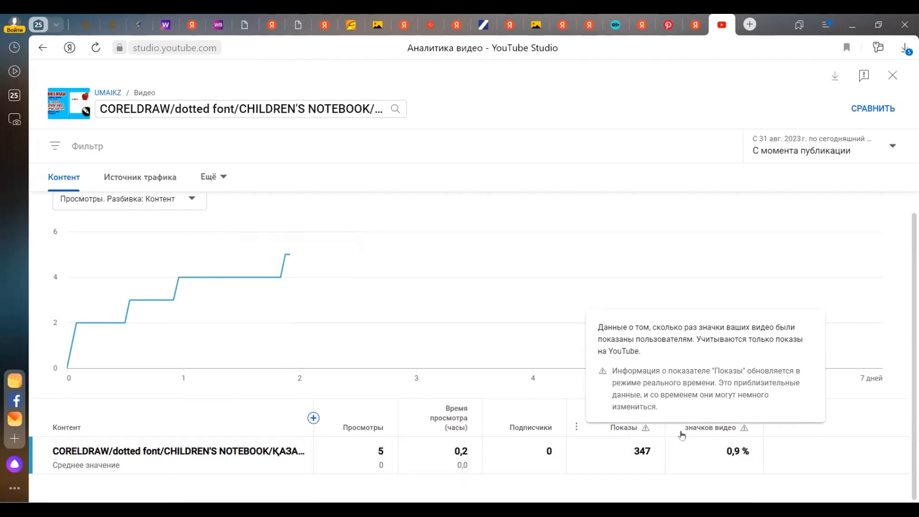
{"action": "mouse_move", "coordinate": [745, 429]}
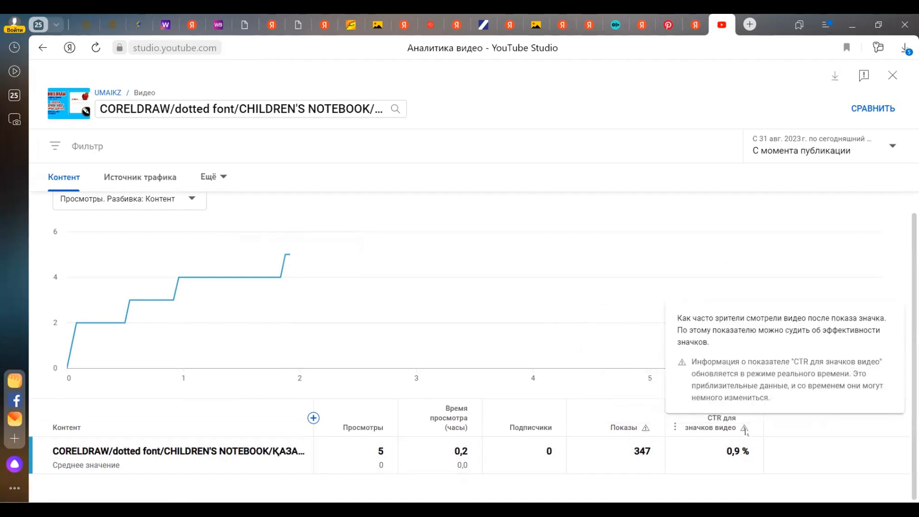
Step: Leave the detailed report and look at the notebook video's details, copyright page and analytics overview
{"action": "left_click", "coordinate": [42, 48]}
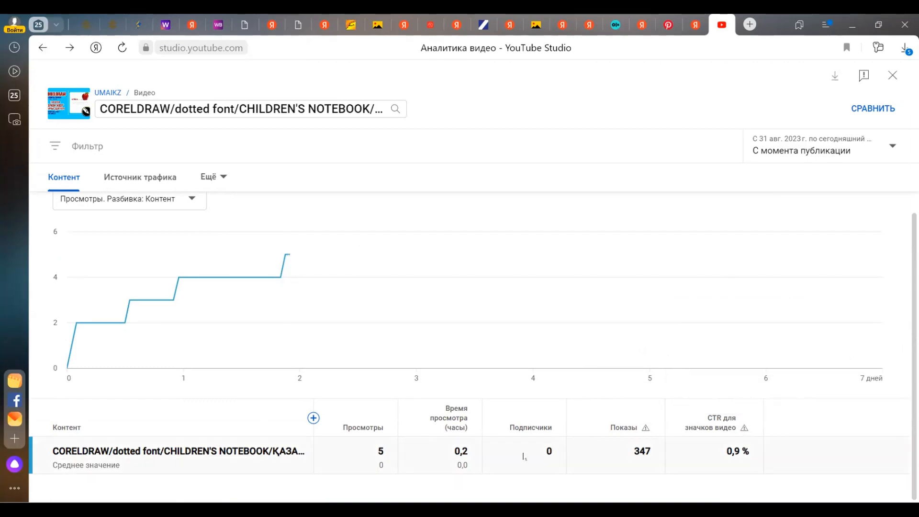
{"action": "left_click", "coordinate": [84, 271]}
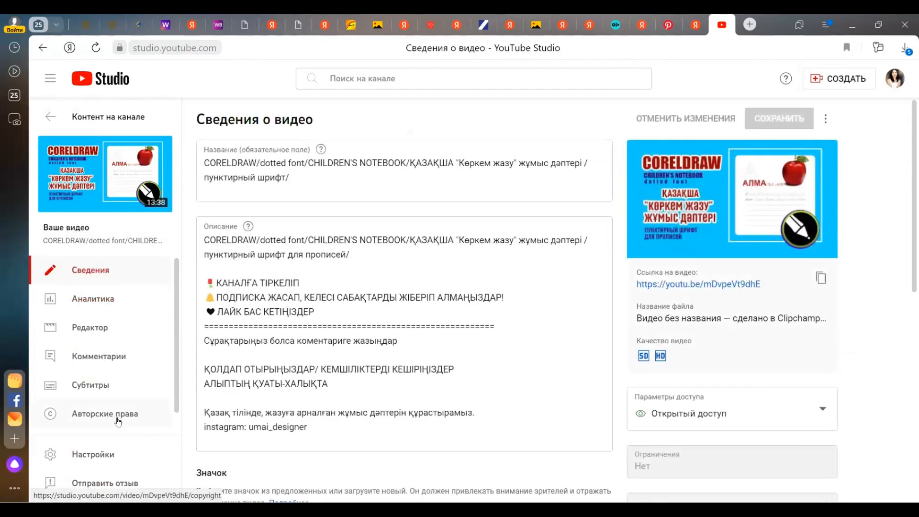
{"action": "left_click", "coordinate": [118, 420]}
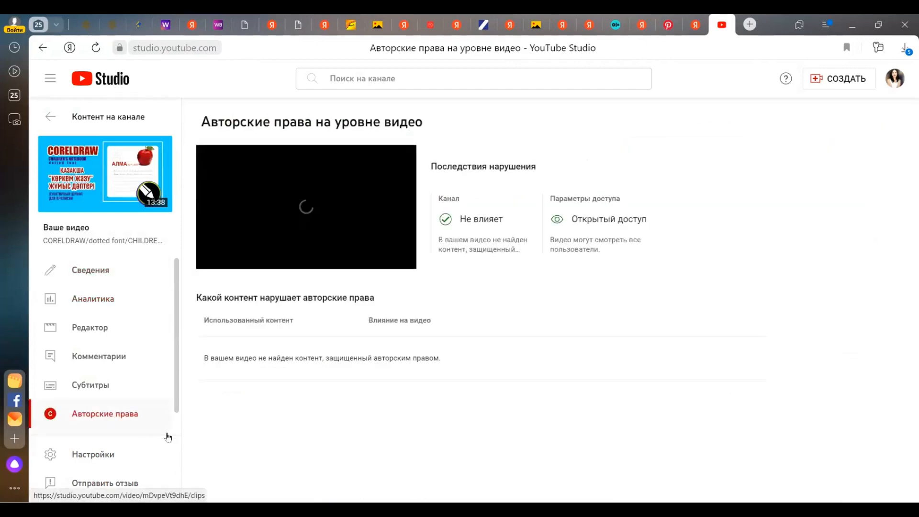
{"action": "left_click", "coordinate": [76, 298]}
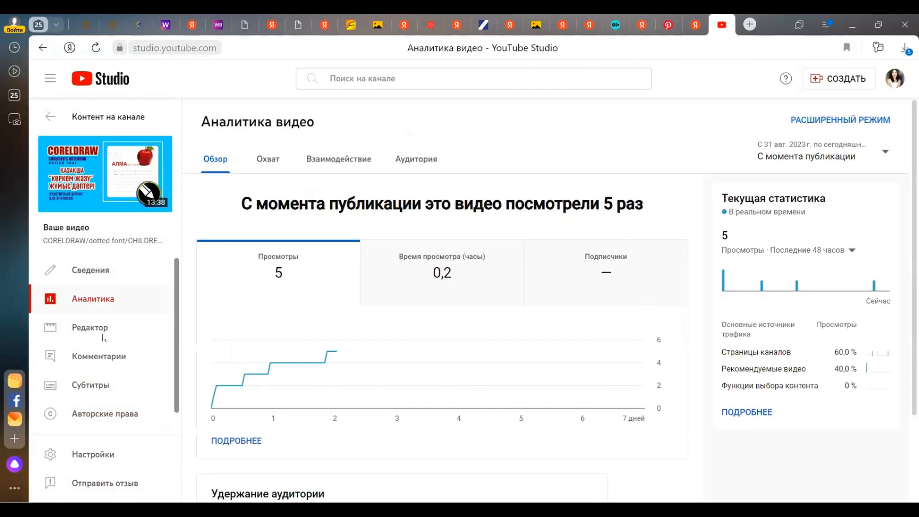
Step: Check the notebook video's published and held-for-review comments, and highlight the full description text in its details
{"action": "left_click", "coordinate": [91, 356]}
{"action": "left_click", "coordinate": [448, 243]}
{"action": "left_click", "coordinate": [322, 160]}
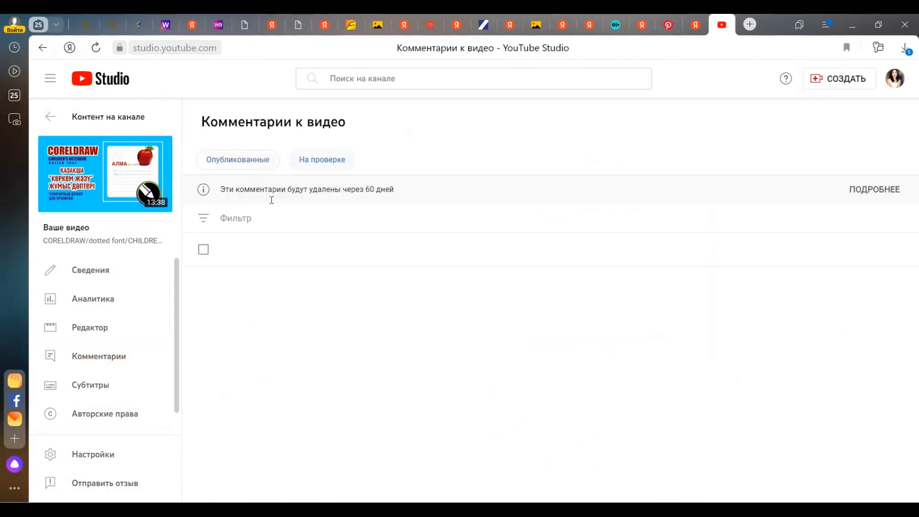
{"action": "left_click", "coordinate": [238, 159]}
{"action": "left_click", "coordinate": [114, 297]}
{"action": "left_click", "coordinate": [91, 270]}
{"action": "left_click_drag", "start_coordinate": [205, 239], "coordinate": [328, 429]}
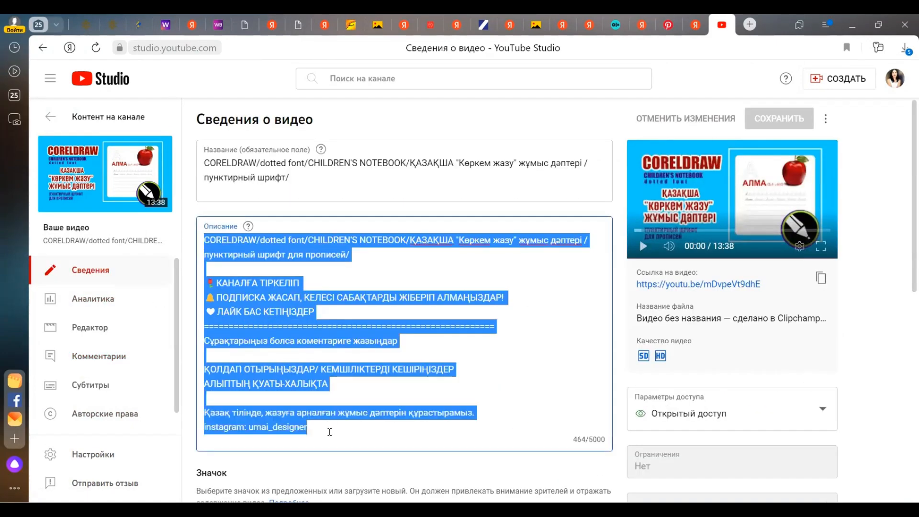
Step: Open the video upload window for a new video and bring up its file selection
{"action": "left_click", "coordinate": [839, 79]}
{"action": "left_click", "coordinate": [823, 98]}
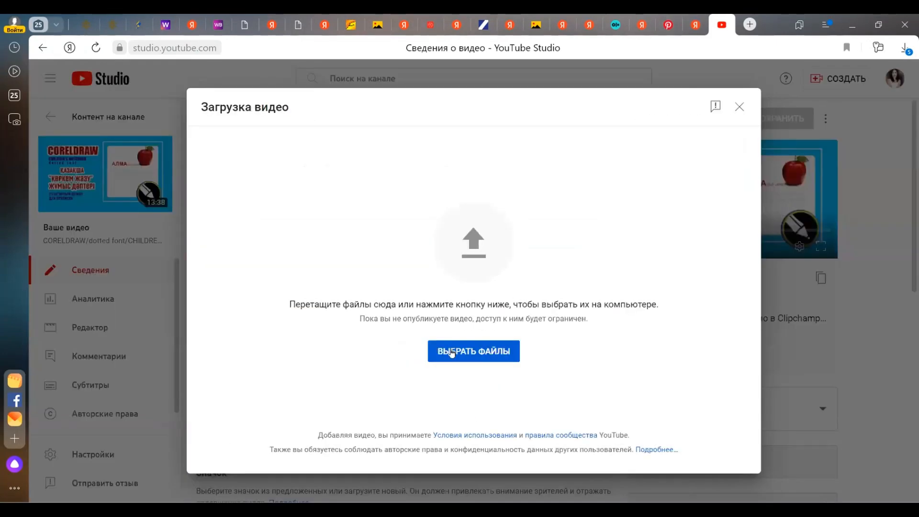
{"action": "left_click", "coordinate": [472, 351]}
{"action": "left_click", "coordinate": [661, 163]}
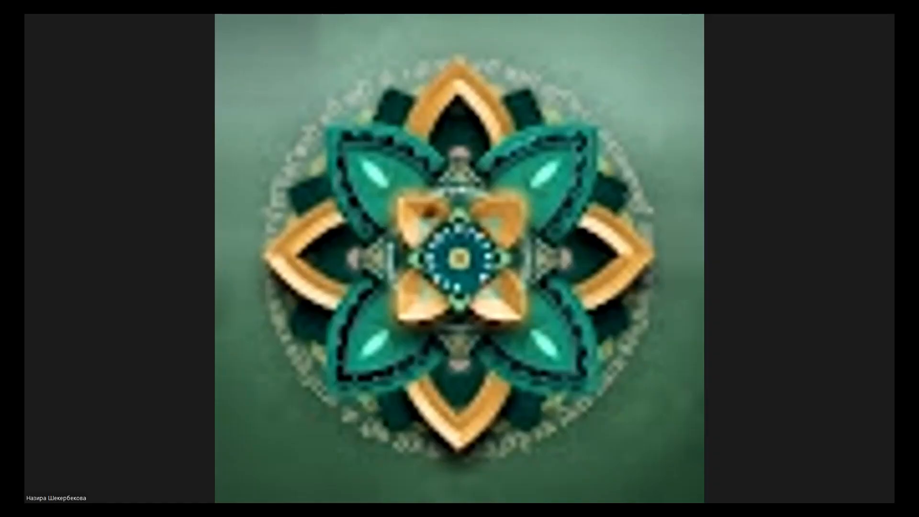